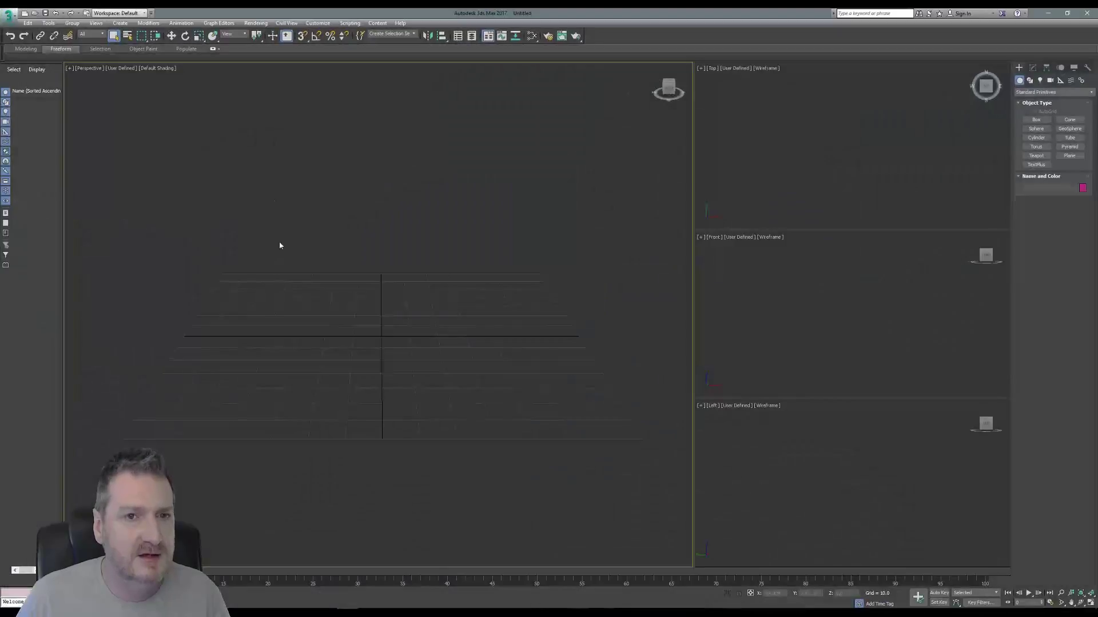
# Open the recent scene Garden_Terrace_R12.max
pyautogui.click(8, 14)
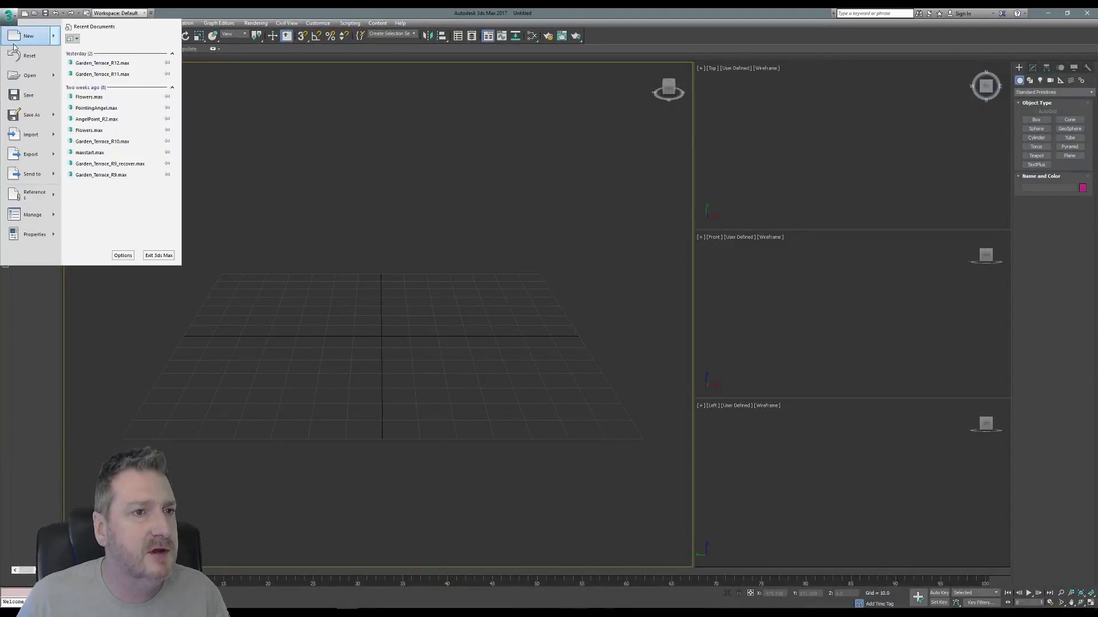
pyautogui.click(104, 63)
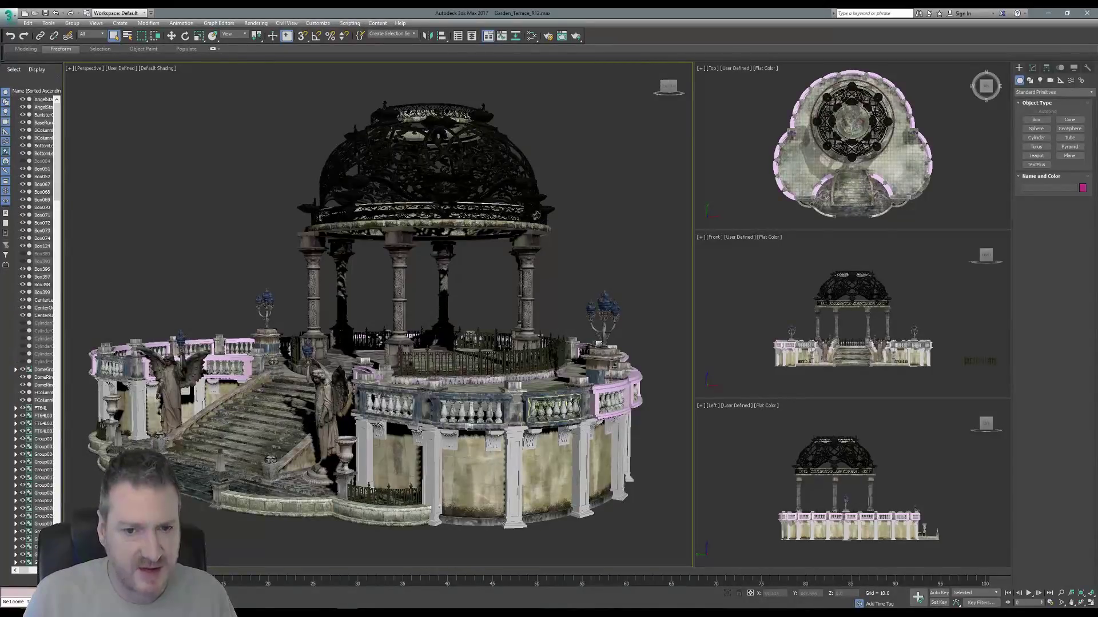
# Examine the curved balustrades and terrace walls up close in an enlarged perspective view
pyautogui.click(1089, 604)
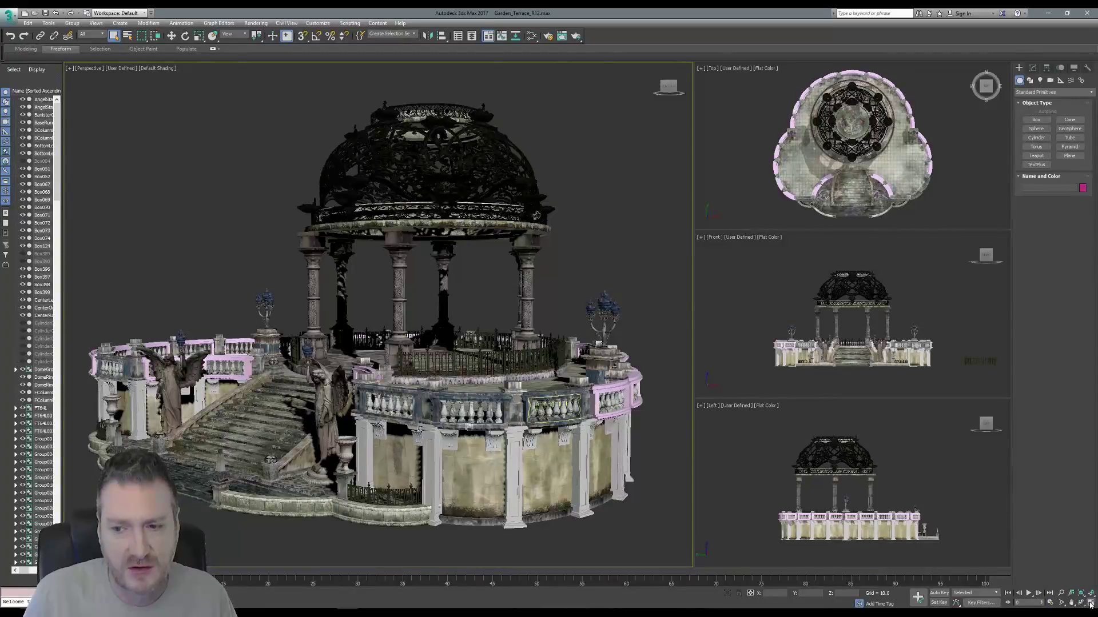
pyautogui.scroll(4, 705, 311)
pyautogui.moveTo(670, 285); pyautogui.dragTo(590, 248, button='middle')
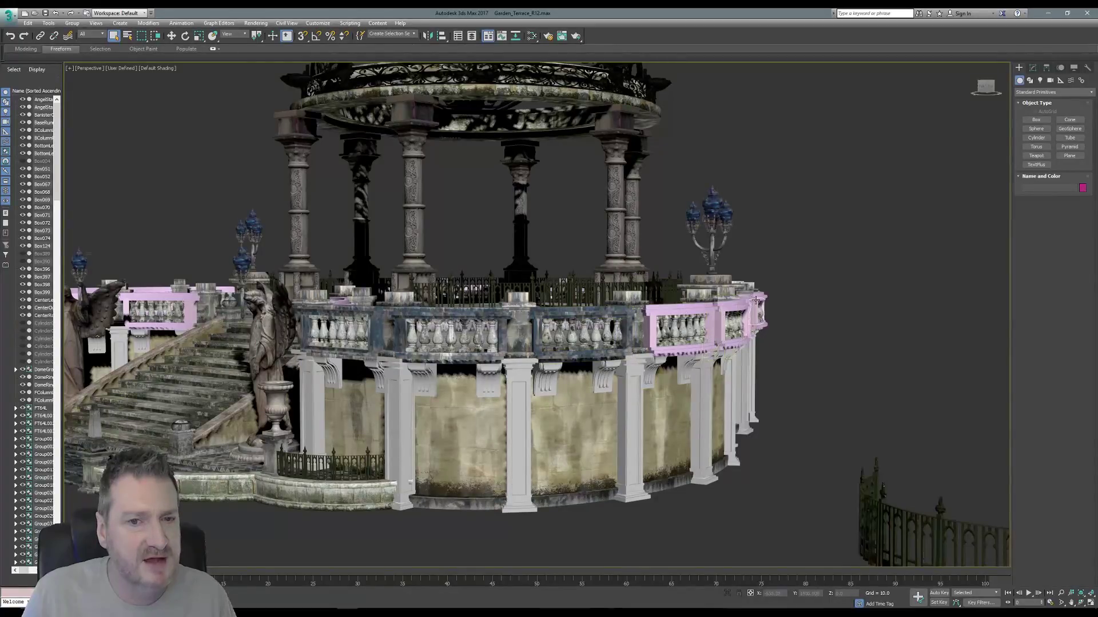
pyautogui.click(1082, 603)
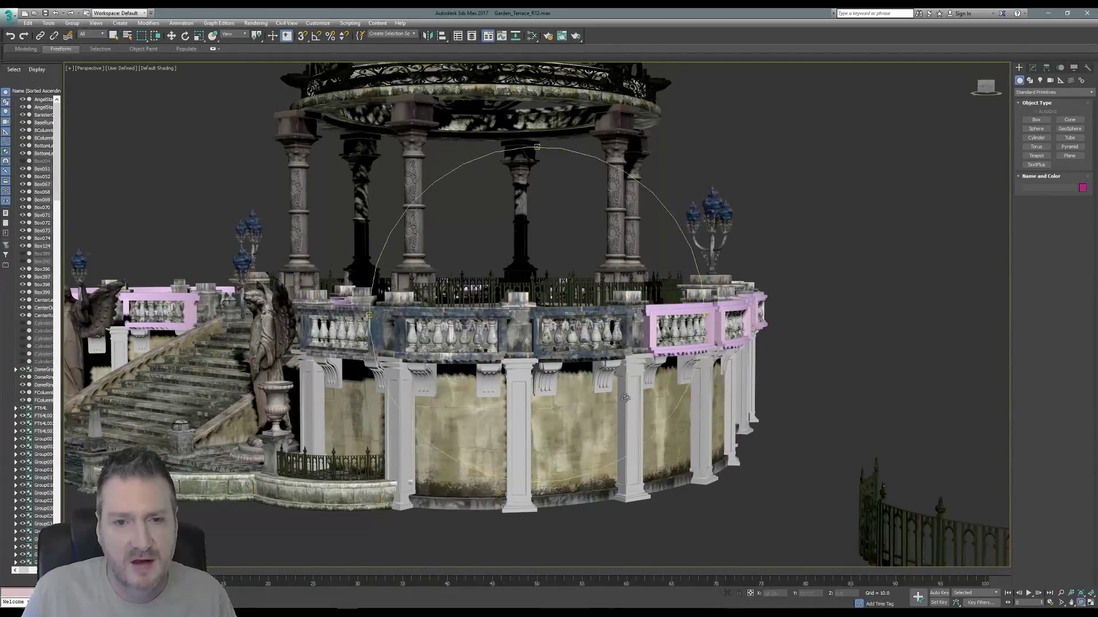
pyautogui.moveTo(537, 338); pyautogui.dragTo(525, 385)
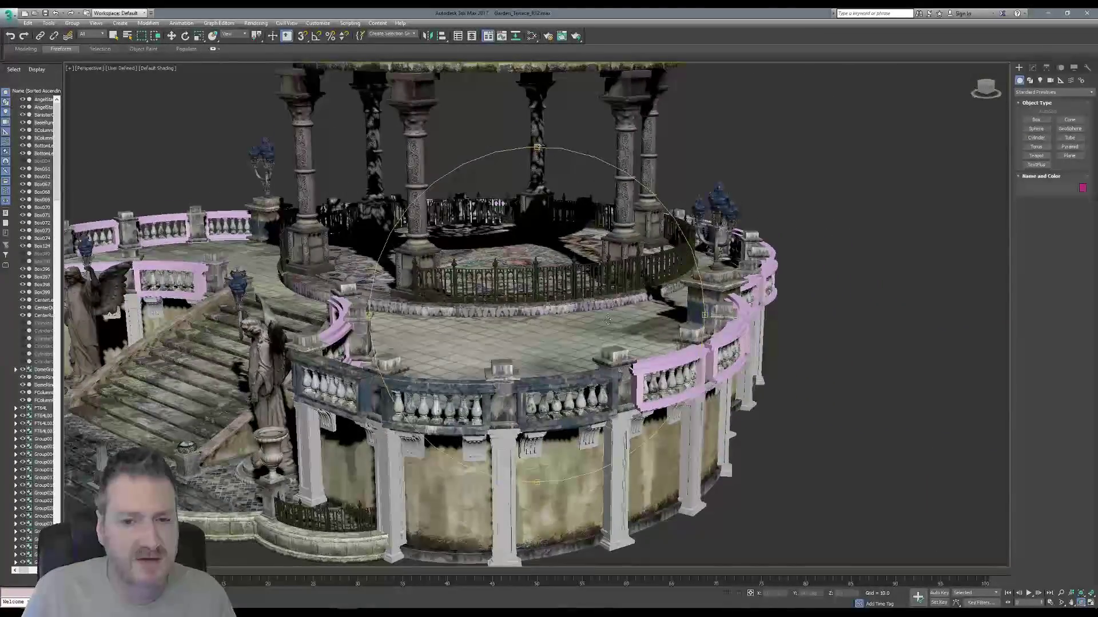
pyautogui.moveTo(562, 339)
pyautogui.mouseDown()
pyautogui.moveTo(571, 326)
pyautogui.moveTo(542, 326)
pyautogui.moveTo(562, 328)
pyautogui.mouseUp()
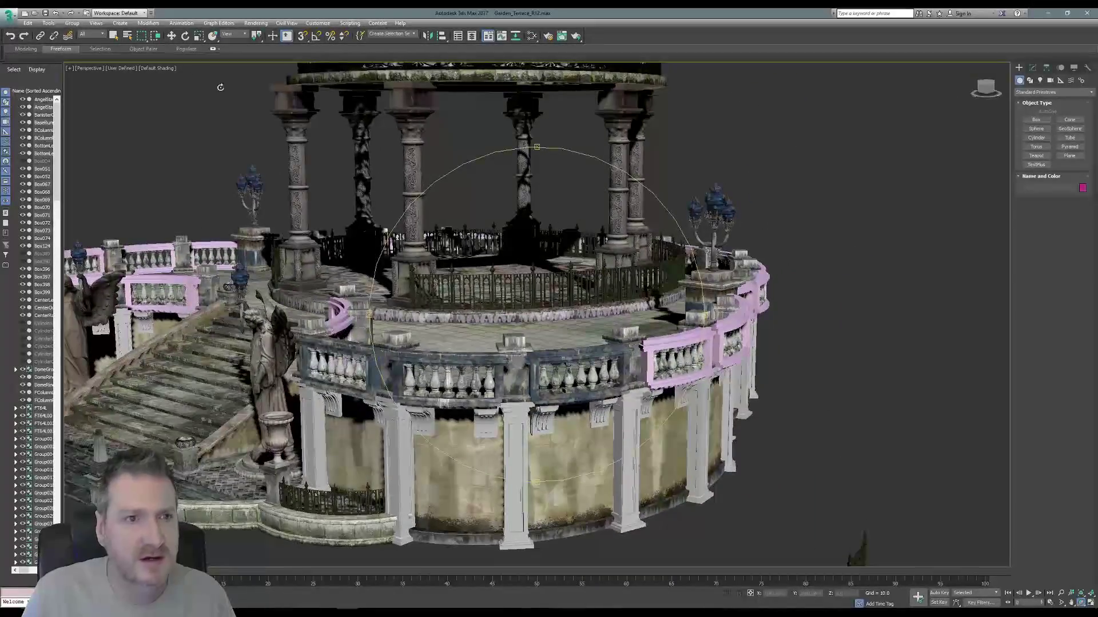
pyautogui.click(113, 35)
pyautogui.moveTo(430, 216); pyautogui.dragTo(470, 254, button='middle')
pyautogui.scroll(2, 468, 253)
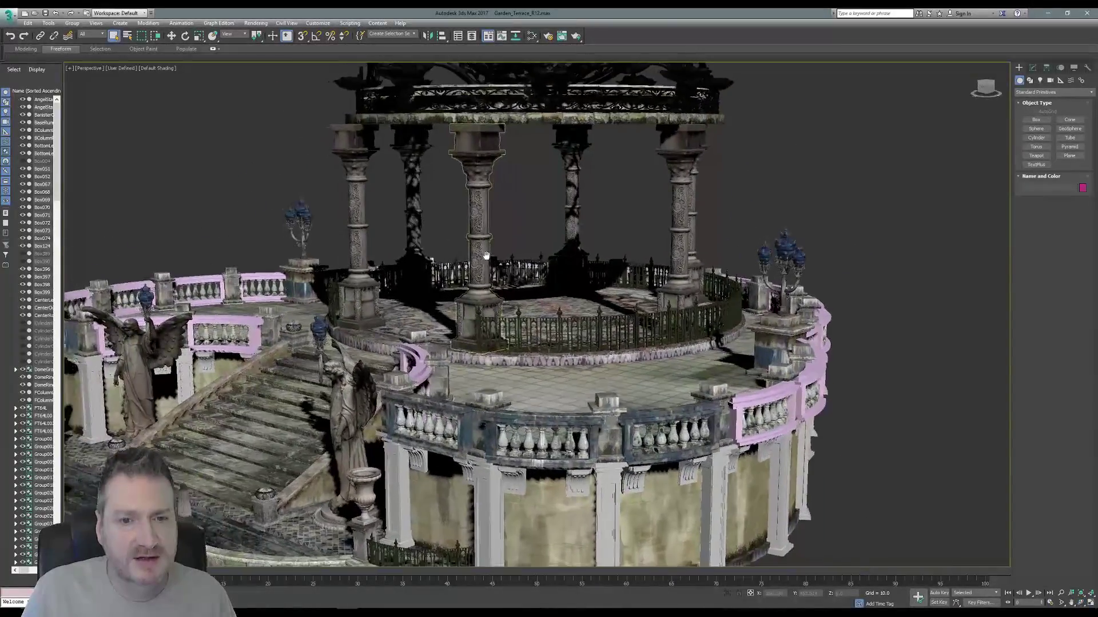
# Switch to Mari and add a new paint layer above Layer 10 in the color channel
pyautogui.click(1047, 14)
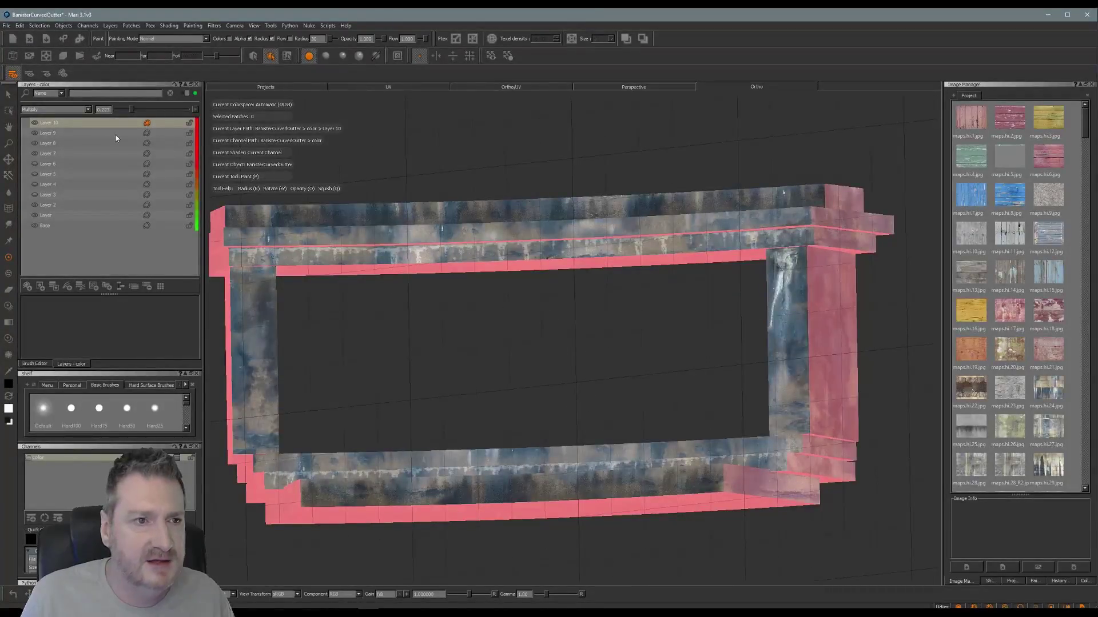
pyautogui.click(54, 286)
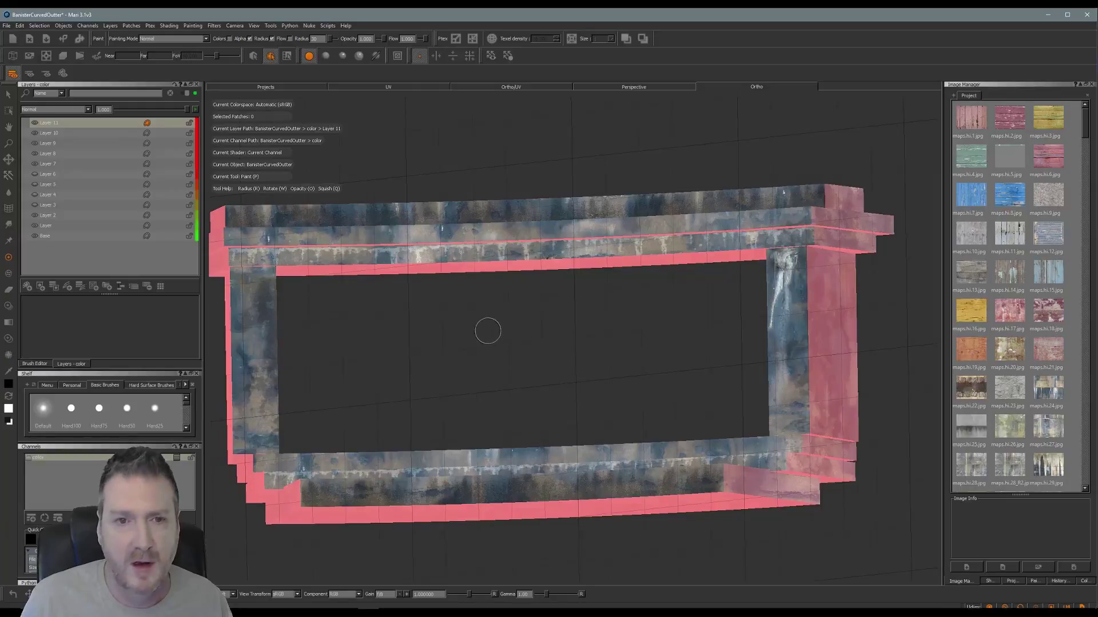
# Turn the banister to its other long face and load the drip mask maps.hi.160.jpg for Paint Through
pyautogui.keyDown('alt'); pyautogui.moveTo(490, 331); pyautogui.dragTo(850, 301); pyautogui.keyUp('alt')
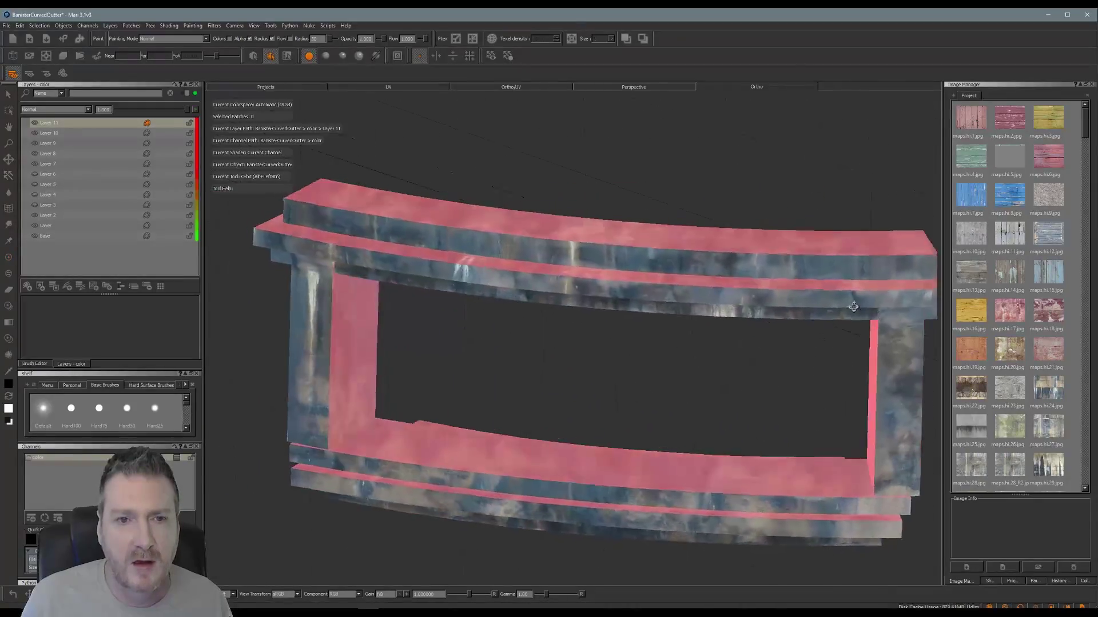
pyautogui.moveTo(779, 336)
pyautogui.keyDown('alt'); pyautogui.mouseDown()
pyautogui.moveTo(805, 306)
pyautogui.moveTo(708, 309)
pyautogui.moveTo(720, 298)
pyautogui.mouseUp(); pyautogui.keyUp('alt')
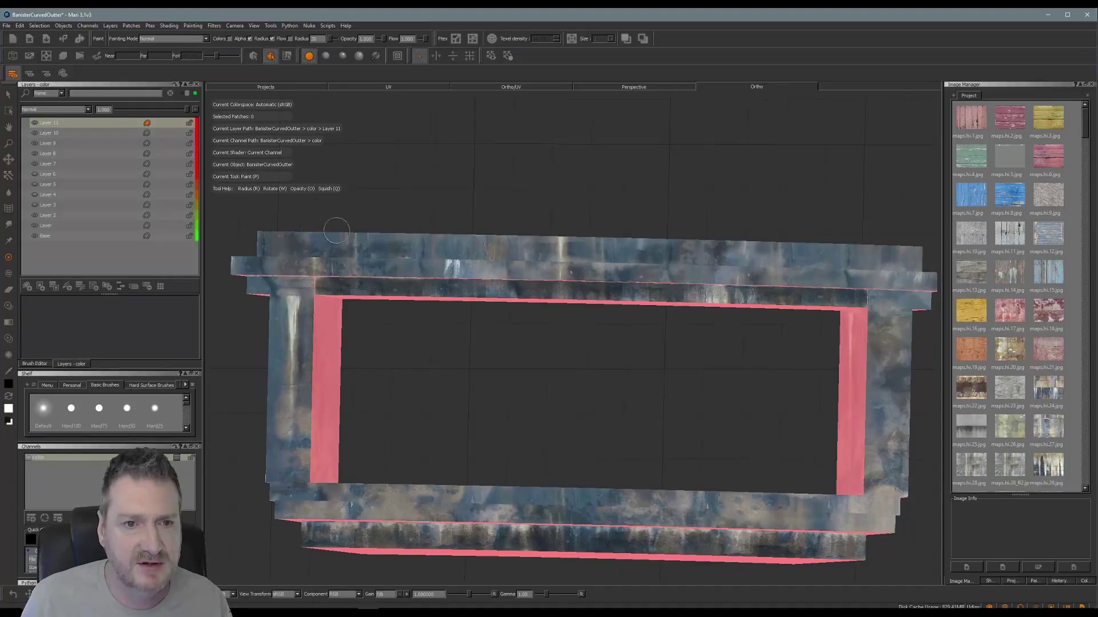
pyautogui.moveTo(591, 355)
pyautogui.keyDown('alt'); pyautogui.mouseDown()
pyautogui.moveTo(552, 365)
pyautogui.moveTo(559, 355)
pyautogui.moveTo(529, 354)
pyautogui.mouseUp(); pyautogui.keyUp('alt')
pyautogui.moveTo(1085, 123); pyautogui.dragTo(1089, 269)
pyautogui.moveTo(1000, 334)
pyautogui.mouseDown()
pyautogui.moveTo(1015, 337)
pyautogui.moveTo(674, 355)
pyautogui.moveTo(692, 354)
pyautogui.mouseUp()
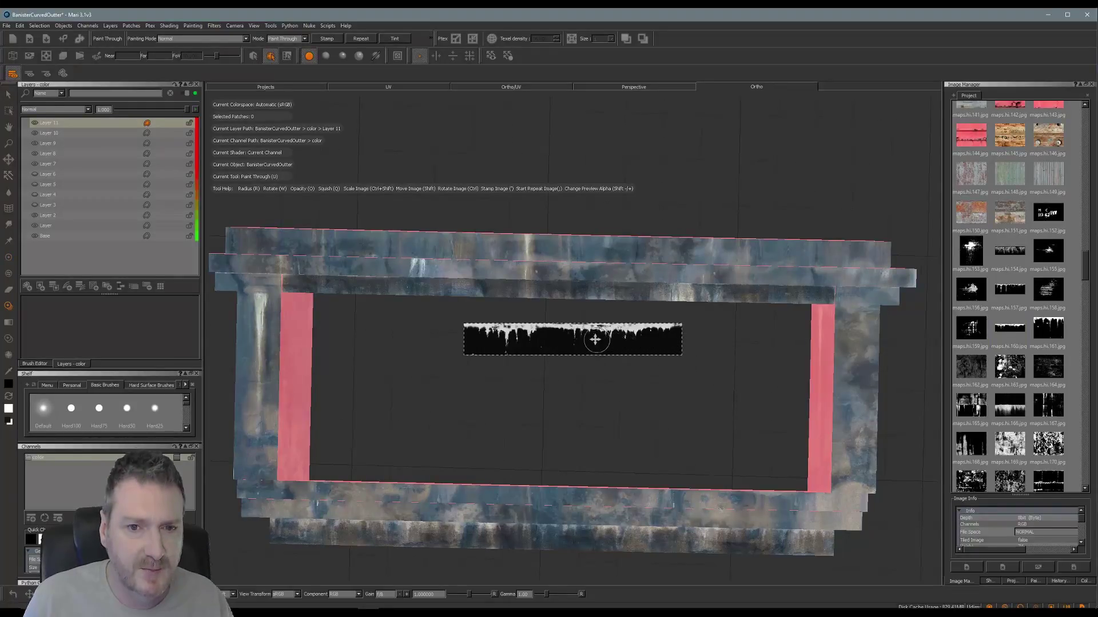
# Position the drip mask over the left end of the banister's top rail and enlarge it to the rail's height
pyautogui.keyDown('shift'); pyautogui.moveTo(593, 338); pyautogui.dragTo(367, 245); pyautogui.keyUp('shift')
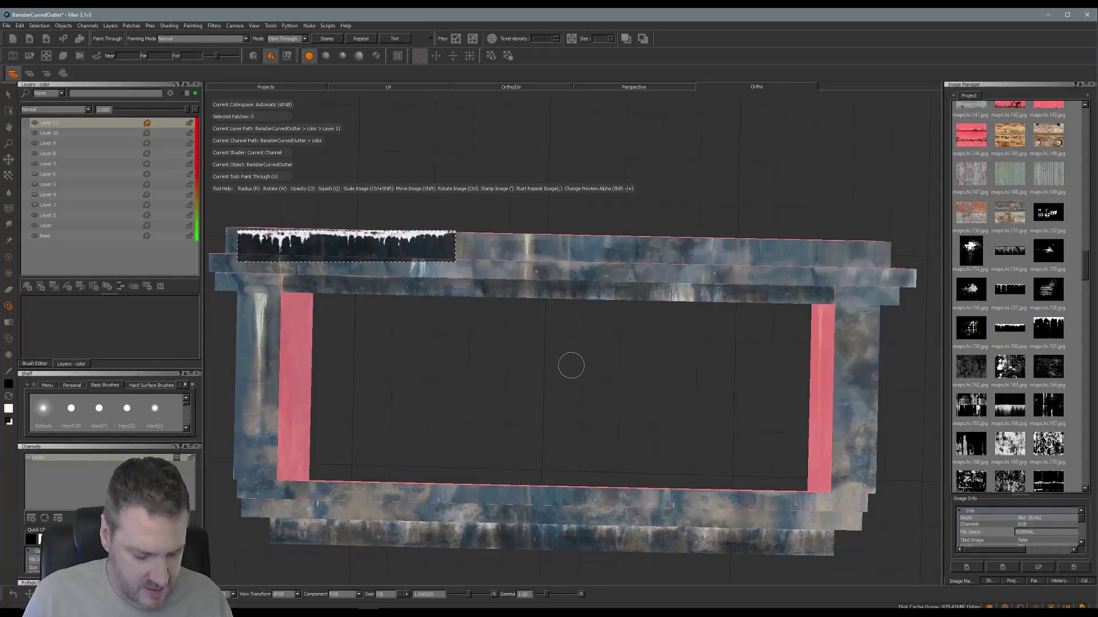
pyautogui.moveTo(725, 355)
pyautogui.keyDown('alt'); pyautogui.mouseDown()
pyautogui.moveTo(463, 328)
pyautogui.moveTo(353, 360)
pyautogui.moveTo(485, 333)
pyautogui.moveTo(554, 358)
pyautogui.moveTo(529, 373)
pyautogui.moveTo(553, 377)
pyautogui.moveTo(528, 379)
pyautogui.moveTo(580, 365)
pyautogui.moveTo(507, 375)
pyautogui.mouseUp(); pyautogui.keyUp('alt')
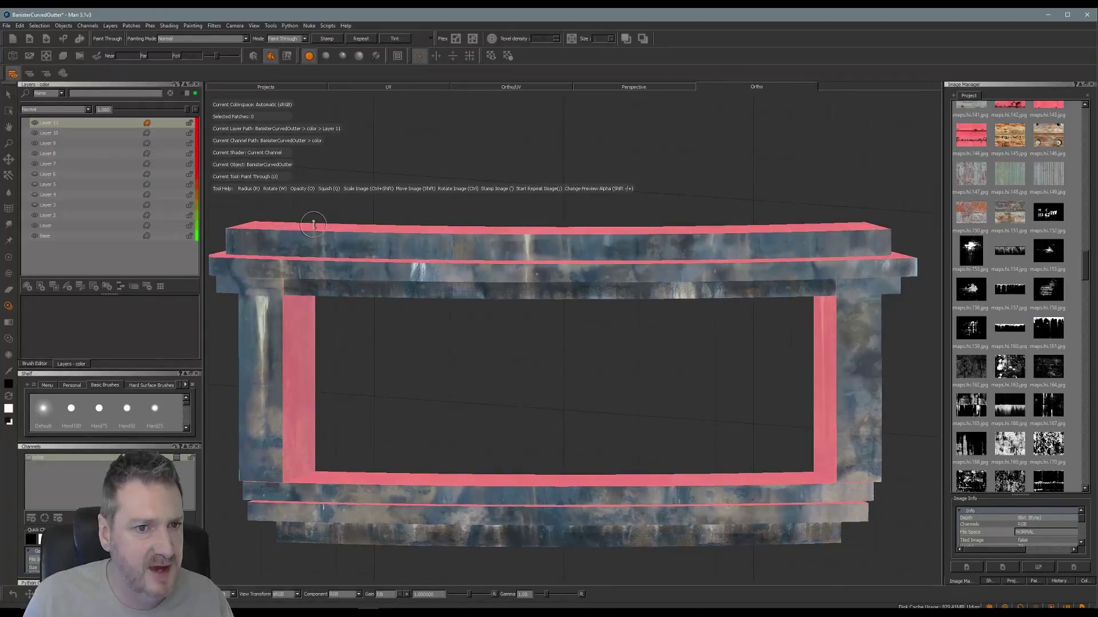
pyautogui.press('shift')
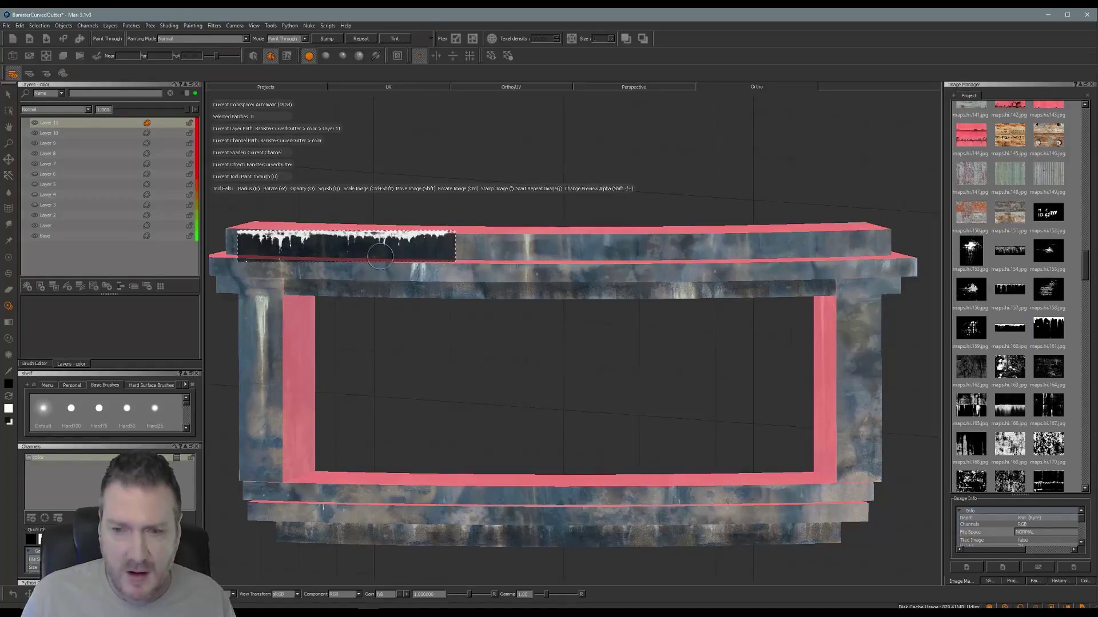
pyautogui.moveTo(355, 250)
pyautogui.keyDown('shift'); pyautogui.mouseDown()
pyautogui.moveTo(342, 253)
pyautogui.moveTo(407, 254)
pyautogui.mouseUp(); pyautogui.keyUp('shift')
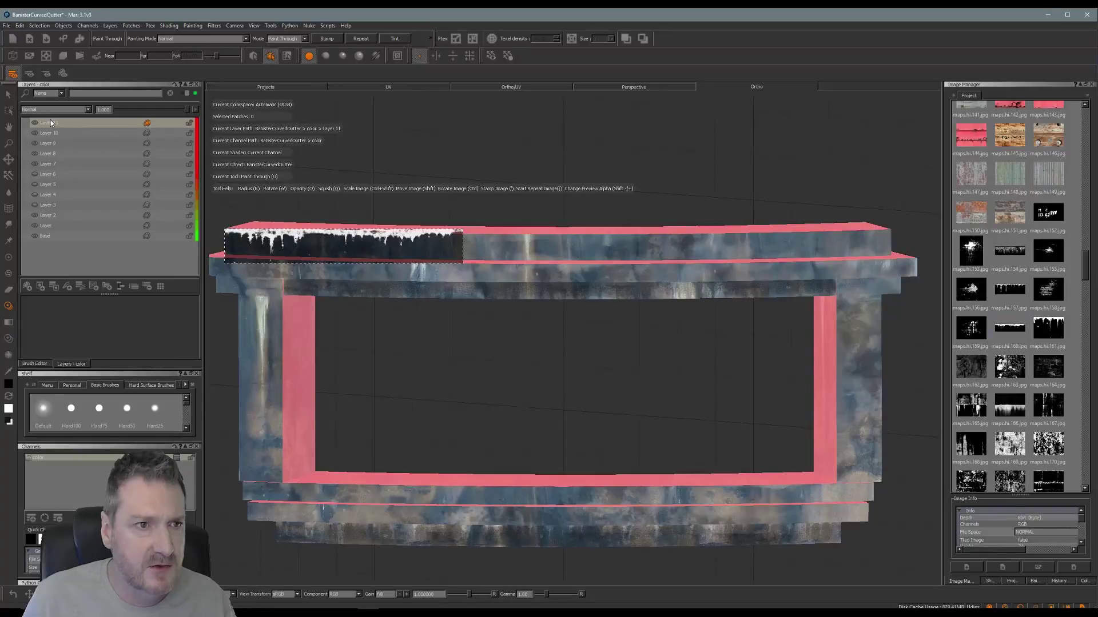
# Paint the drip mask in overlapping stretches along the top rail to its right end
pyautogui.moveTo(286, 242)
pyautogui.mouseDown()
pyautogui.moveTo(225, 232)
pyautogui.moveTo(395, 243)
pyautogui.moveTo(269, 246)
pyautogui.moveTo(446, 245)
pyautogui.moveTo(399, 246)
pyautogui.moveTo(573, 269)
pyautogui.moveTo(608, 261)
pyautogui.mouseUp()
pyautogui.moveTo(514, 255)
pyautogui.mouseDown()
pyautogui.moveTo(493, 246)
pyautogui.moveTo(859, 252)
pyautogui.mouseUp()
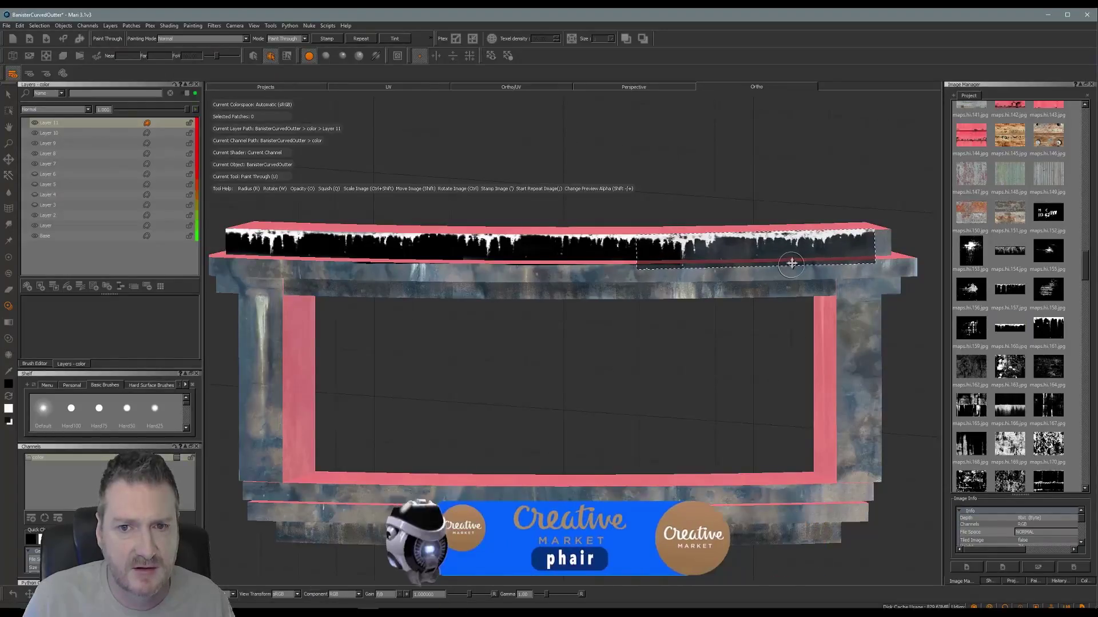
pyautogui.moveTo(737, 250)
pyautogui.mouseDown()
pyautogui.moveTo(680, 247)
pyautogui.moveTo(794, 234)
pyautogui.moveTo(815, 251)
pyautogui.moveTo(880, 240)
pyautogui.moveTo(800, 250)
pyautogui.moveTo(881, 242)
pyautogui.mouseUp()
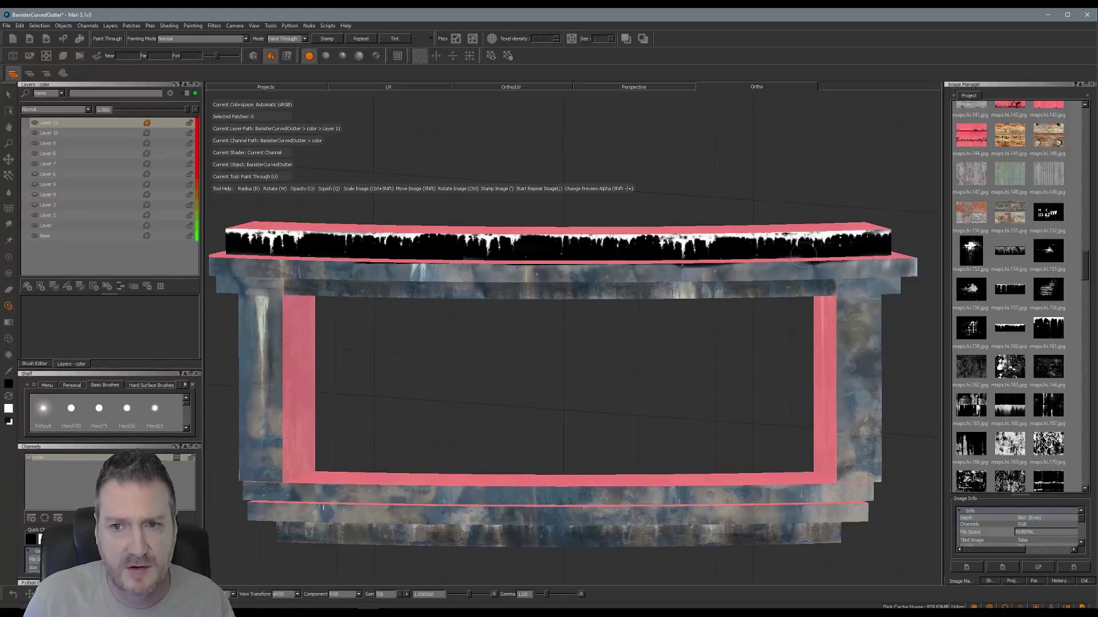
pyautogui.keyDown('shift'); pyautogui.moveTo(803, 255); pyautogui.dragTo(797, 248); pyautogui.keyUp('shift')
pyautogui.press('b')
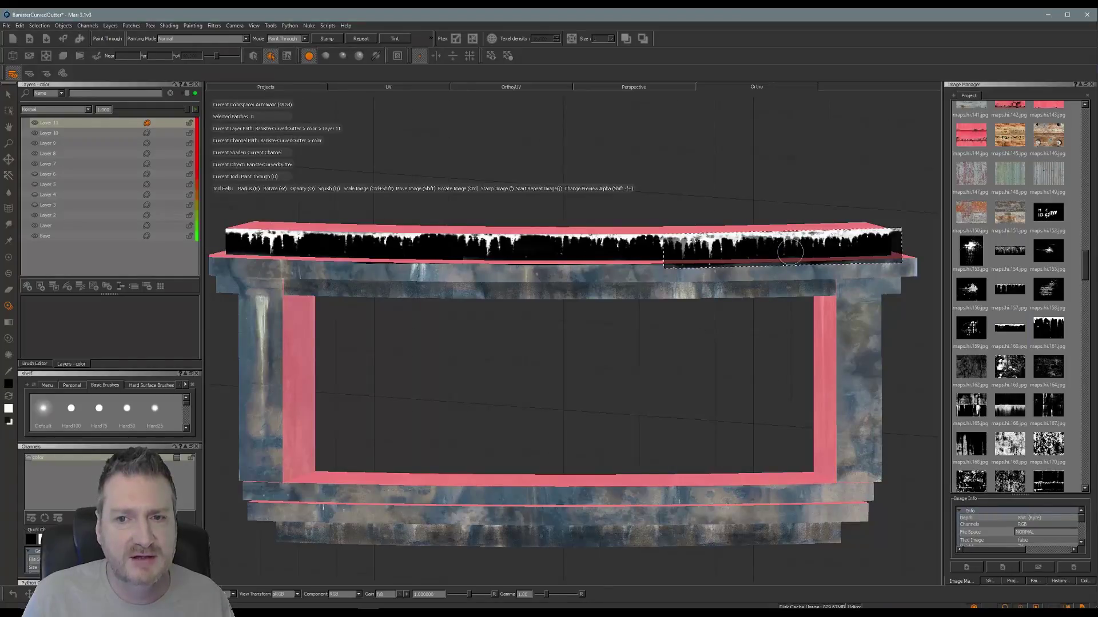
pyautogui.moveTo(791, 252); pyautogui.dragTo(775, 257)
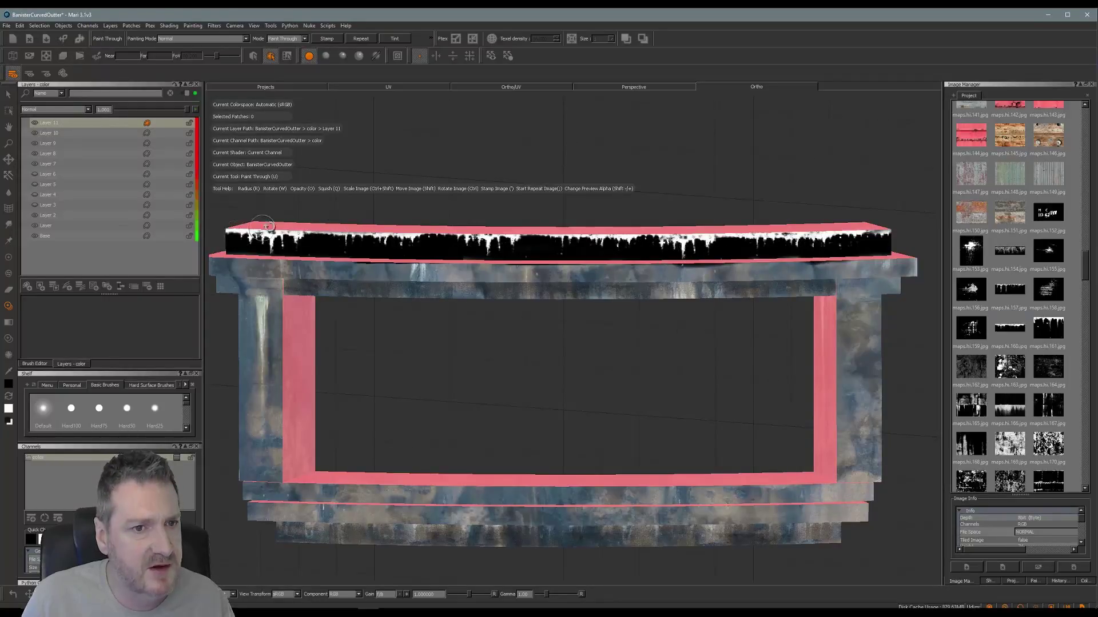
# Move the drip mask to the left end of the lower ledge, shrink it to fit and paint the first stretch
pyautogui.press('[')
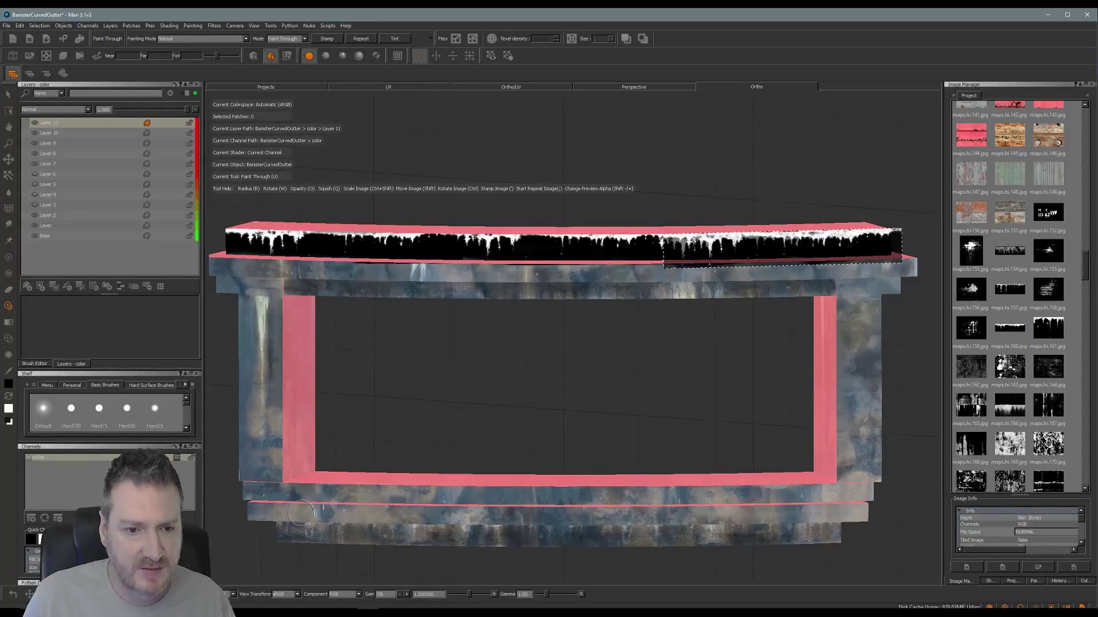
pyautogui.moveTo(547, 431)
pyautogui.keyDown('alt'); pyautogui.mouseDown()
pyautogui.moveTo(544, 410)
pyautogui.moveTo(547, 439)
pyautogui.mouseUp(); pyautogui.keyUp('alt')
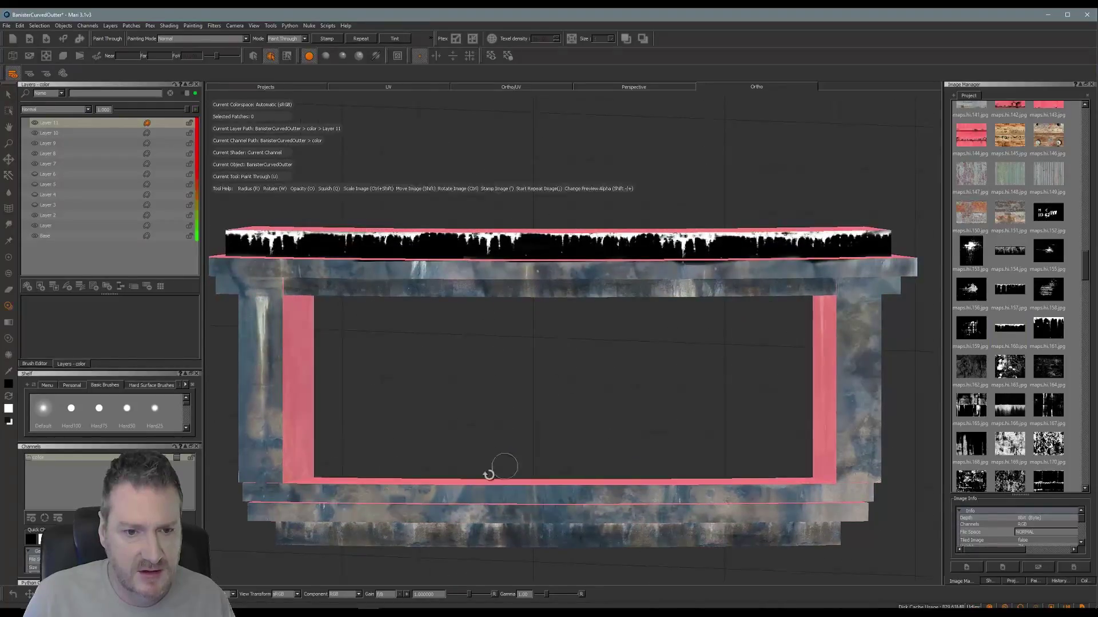
pyautogui.press('[')
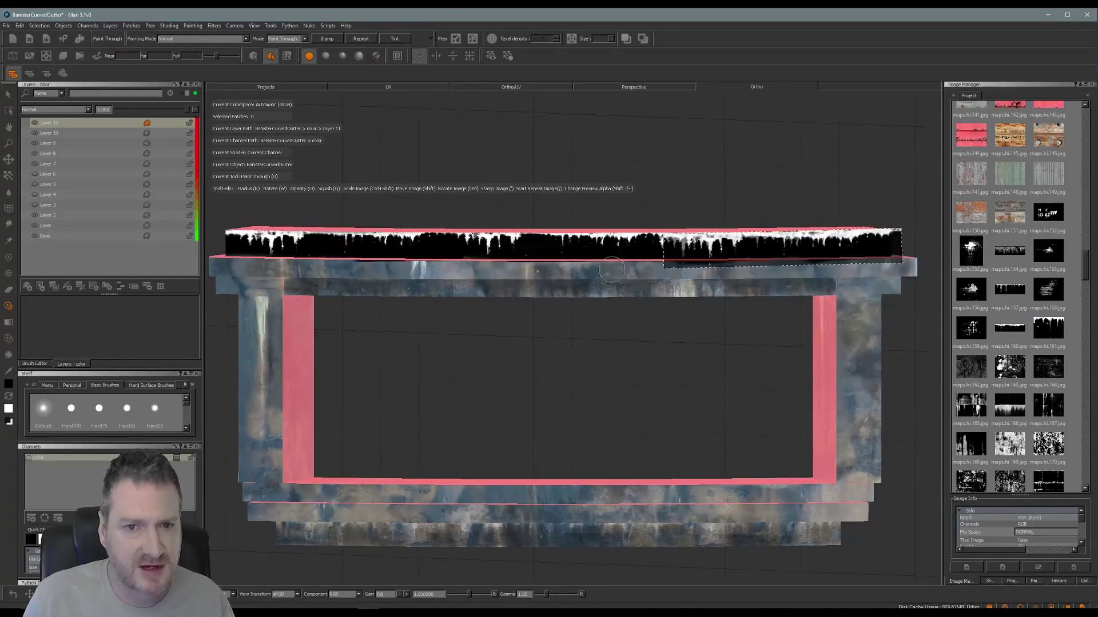
pyautogui.keyDown('shift'); pyautogui.moveTo(749, 250); pyautogui.dragTo(322, 522); pyautogui.keyUp('shift')
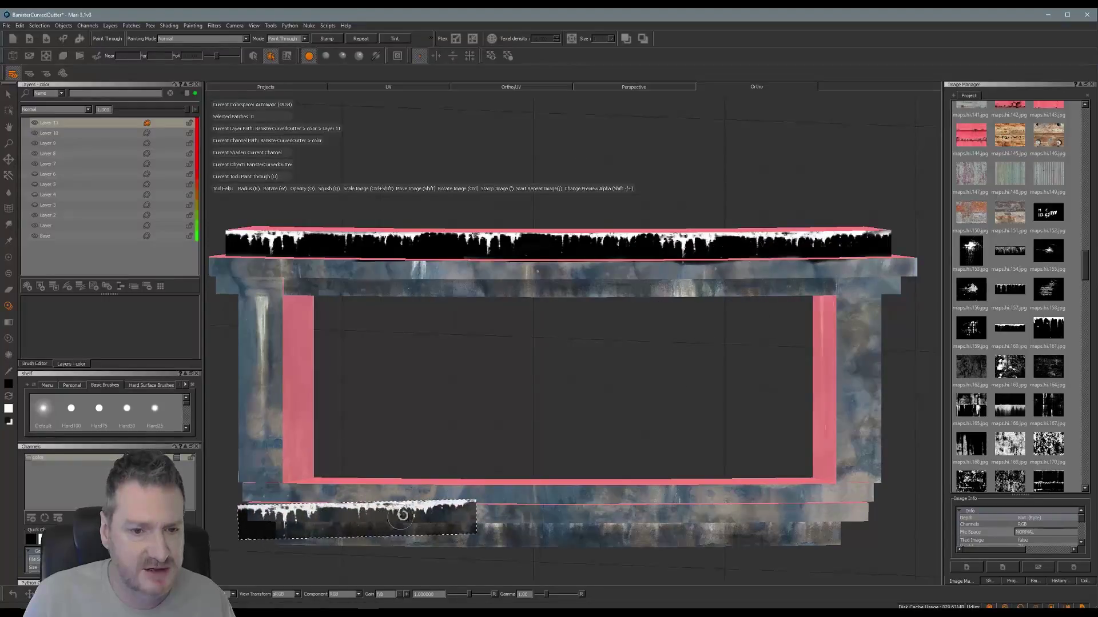
pyautogui.moveTo(446, 517)
pyautogui.keyDown('ctrl'); pyautogui.keyDown('shift'); pyautogui.mouseDown()
pyautogui.moveTo(264, 514)
pyautogui.moveTo(368, 512)
pyautogui.mouseUp(); pyautogui.keyUp('shift'); pyautogui.keyUp('ctrl')
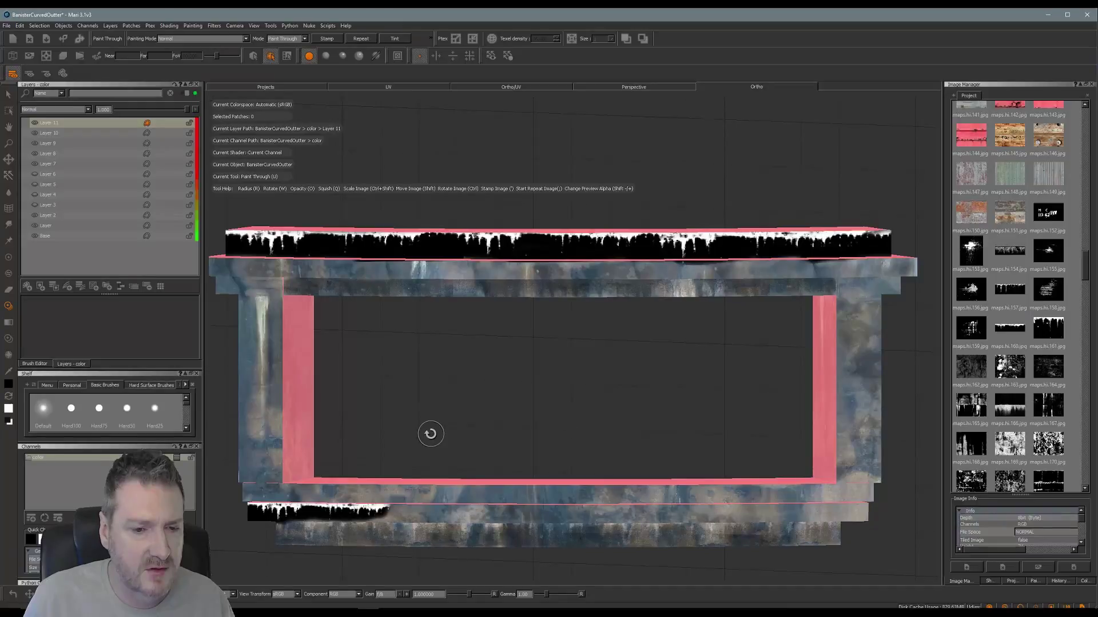
# Continue painting the drip mask in successive stretches along the lower ledge to its right end
pyautogui.keyDown('alt'); pyautogui.moveTo(430, 434); pyautogui.dragTo(429, 444); pyautogui.keyUp('alt')
pyautogui.keyDown('shift'); pyautogui.moveTo(370, 520); pyautogui.dragTo(498, 524); pyautogui.keyUp('shift')
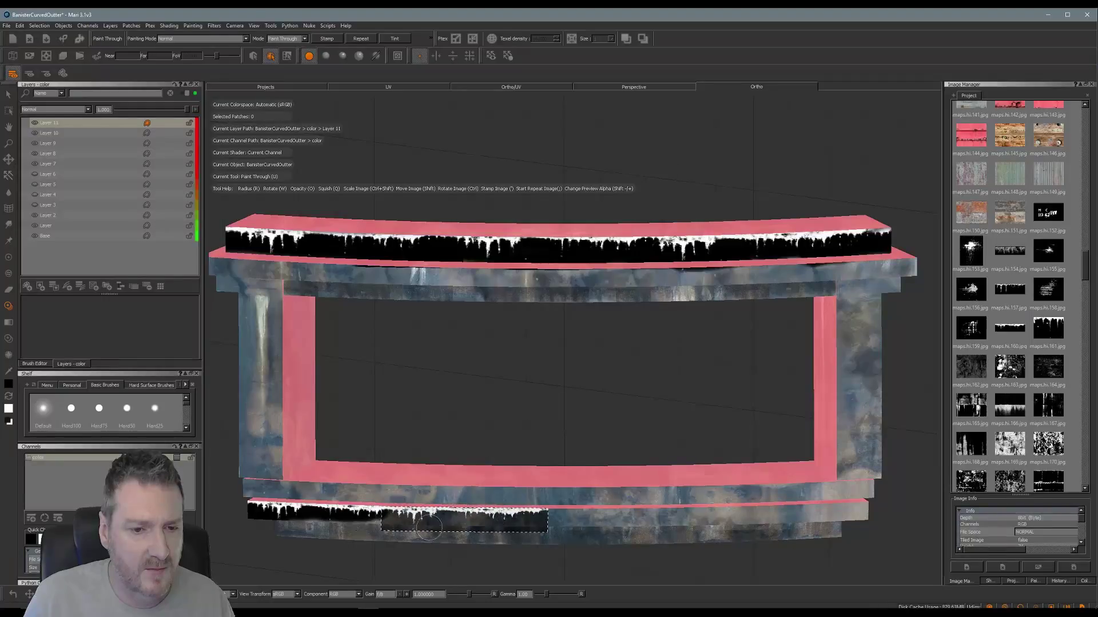
pyautogui.click(414, 519)
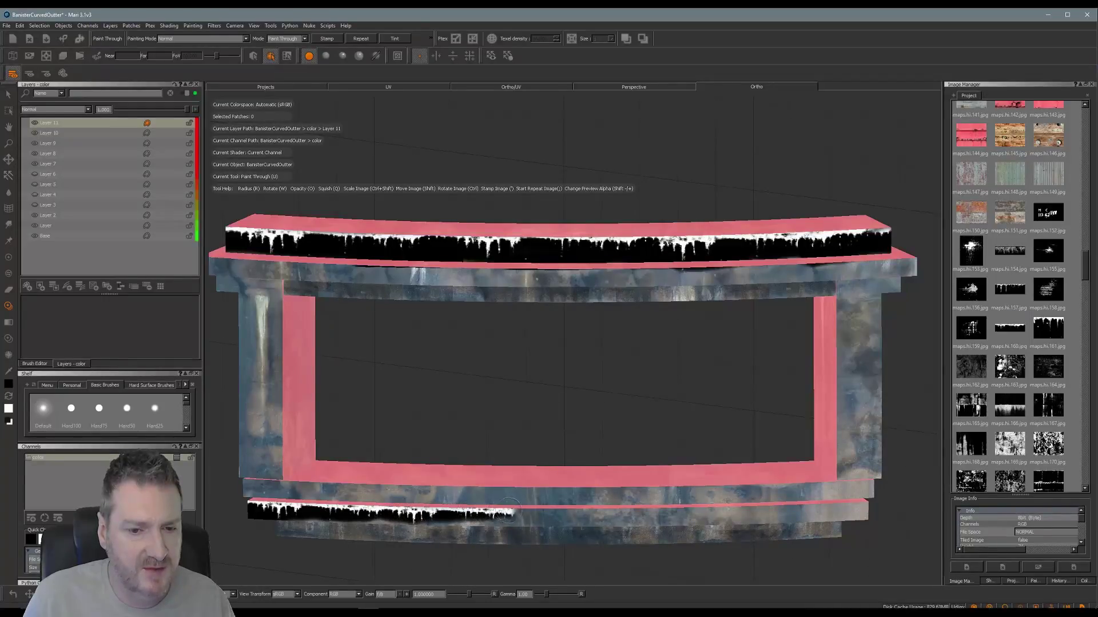
pyautogui.moveTo(511, 509)
pyautogui.mouseDown()
pyautogui.moveTo(526, 514)
pyautogui.moveTo(501, 518)
pyautogui.moveTo(696, 529)
pyautogui.moveTo(660, 528)
pyautogui.mouseUp()
pyautogui.moveTo(590, 518)
pyautogui.mouseDown()
pyautogui.moveTo(575, 515)
pyautogui.moveTo(618, 514)
pyautogui.mouseUp()
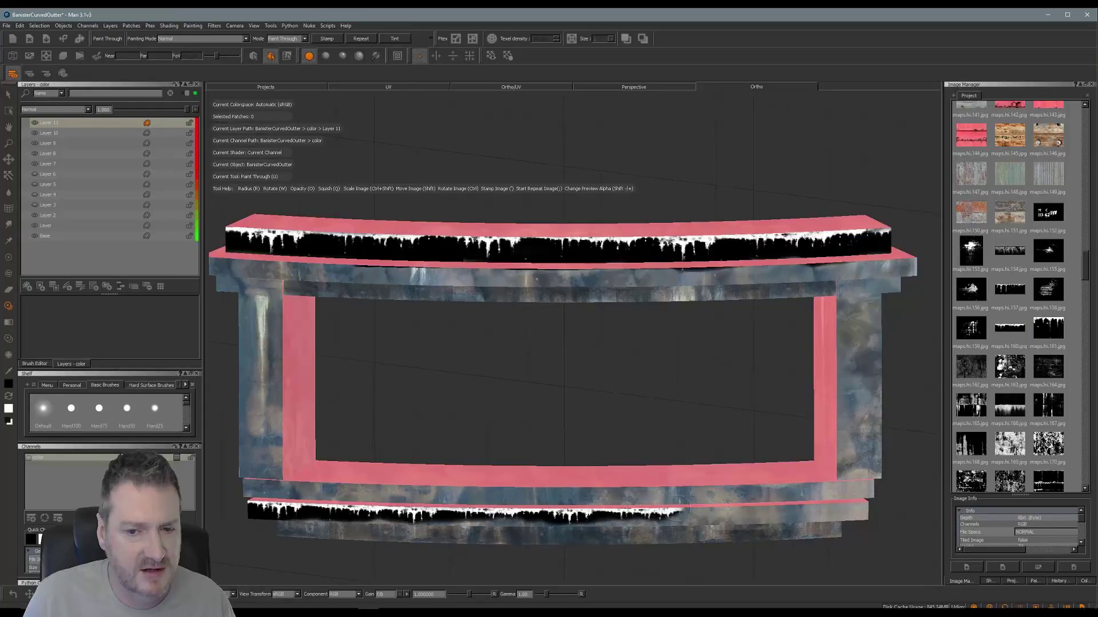
pyautogui.moveTo(703, 503); pyautogui.dragTo(838, 518)
pyautogui.moveTo(758, 511)
pyautogui.mouseDown()
pyautogui.moveTo(732, 513)
pyautogui.moveTo(859, 511)
pyautogui.moveTo(821, 524)
pyautogui.moveTo(881, 513)
pyautogui.mouseUp()
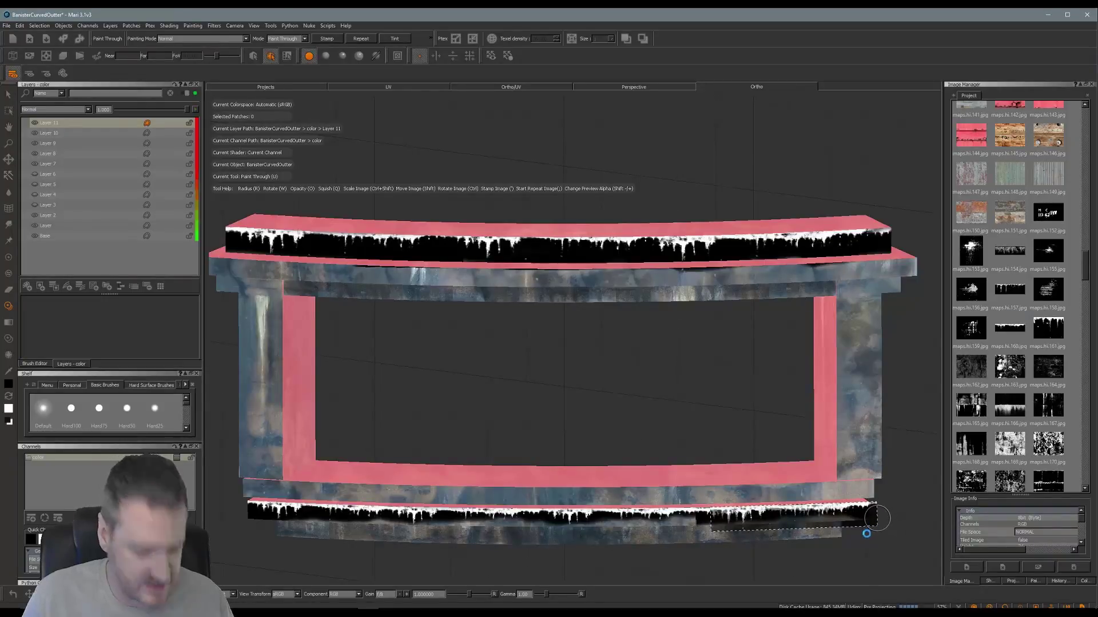
# Turn to the banister's opposite face and fit the enlarged drip mask over the left end of its top rail
pyautogui.keyDown('alt'); pyautogui.moveTo(515, 397); pyautogui.dragTo(549, 431); pyautogui.keyUp('alt')
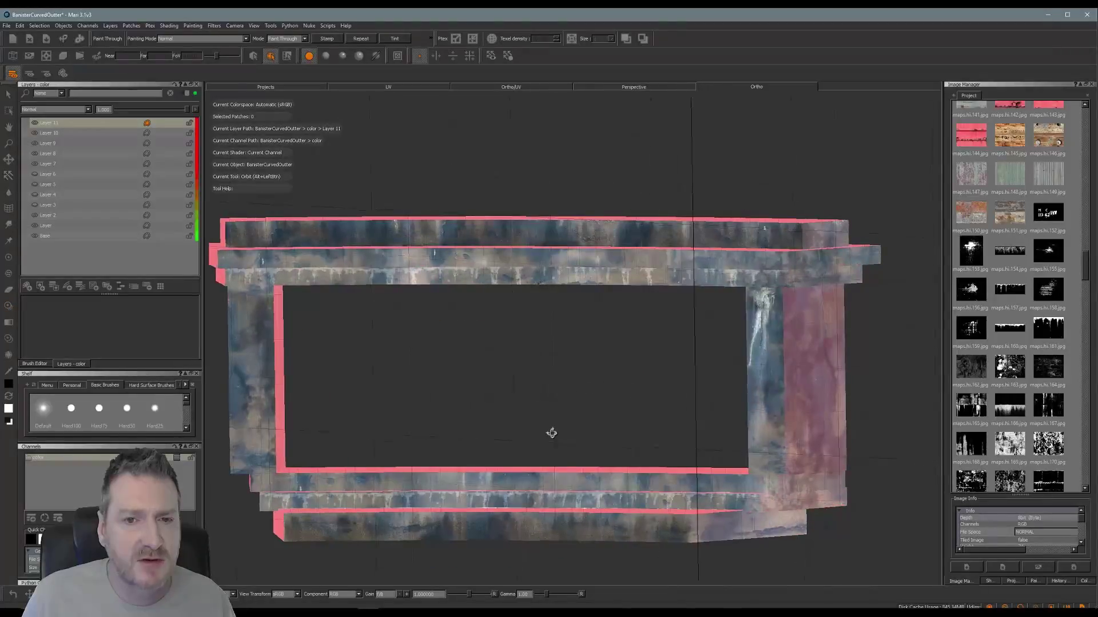
pyautogui.keyDown('alt'); pyautogui.moveTo(539, 404); pyautogui.dragTo(572, 412, button='middle'); pyautogui.keyUp('alt')
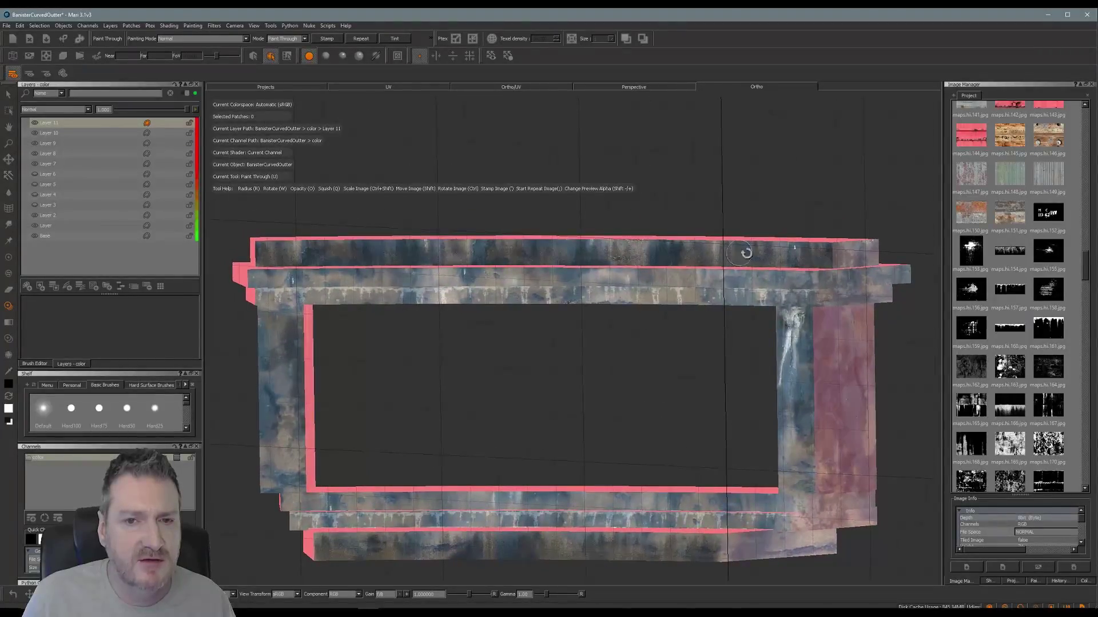
pyautogui.keyDown('alt'); pyautogui.moveTo(541, 348); pyautogui.dragTo(558, 369, button='middle'); pyautogui.keyUp('alt')
pyautogui.keyDown('alt'); pyautogui.moveTo(518, 375); pyautogui.dragTo(519, 379); pyautogui.keyUp('alt')
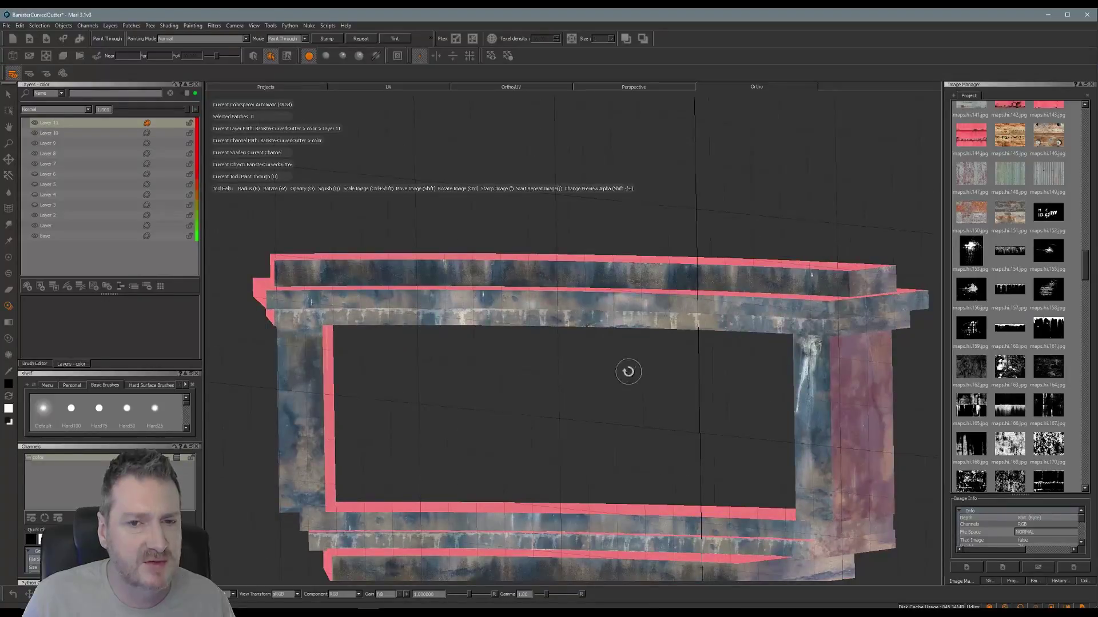
pyautogui.keyDown('alt'); pyautogui.moveTo(628, 372); pyautogui.dragTo(649, 365); pyautogui.keyUp('alt')
pyautogui.moveTo(486, 377)
pyautogui.keyDown('alt'); pyautogui.mouseDown()
pyautogui.moveTo(491, 388)
pyautogui.moveTo(528, 378)
pyautogui.mouseUp(); pyautogui.keyUp('alt')
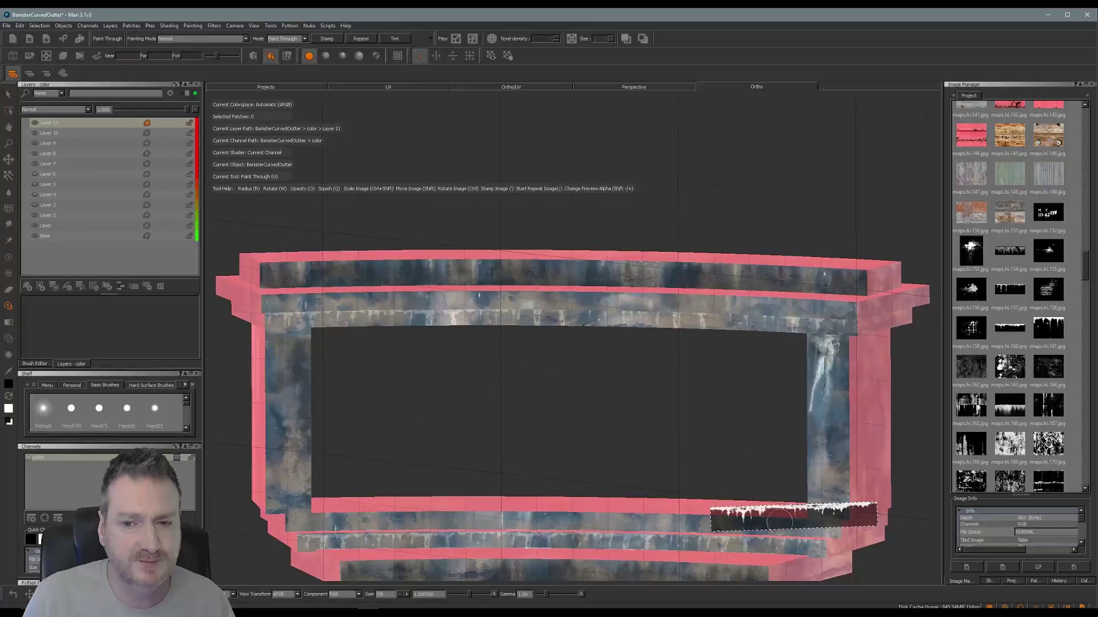
pyautogui.moveTo(778, 522)
pyautogui.keyDown('shift'); pyautogui.mouseDown()
pyautogui.moveTo(606, 454)
pyautogui.moveTo(343, 285)
pyautogui.moveTo(352, 286)
pyautogui.mouseUp(); pyautogui.keyUp('shift')
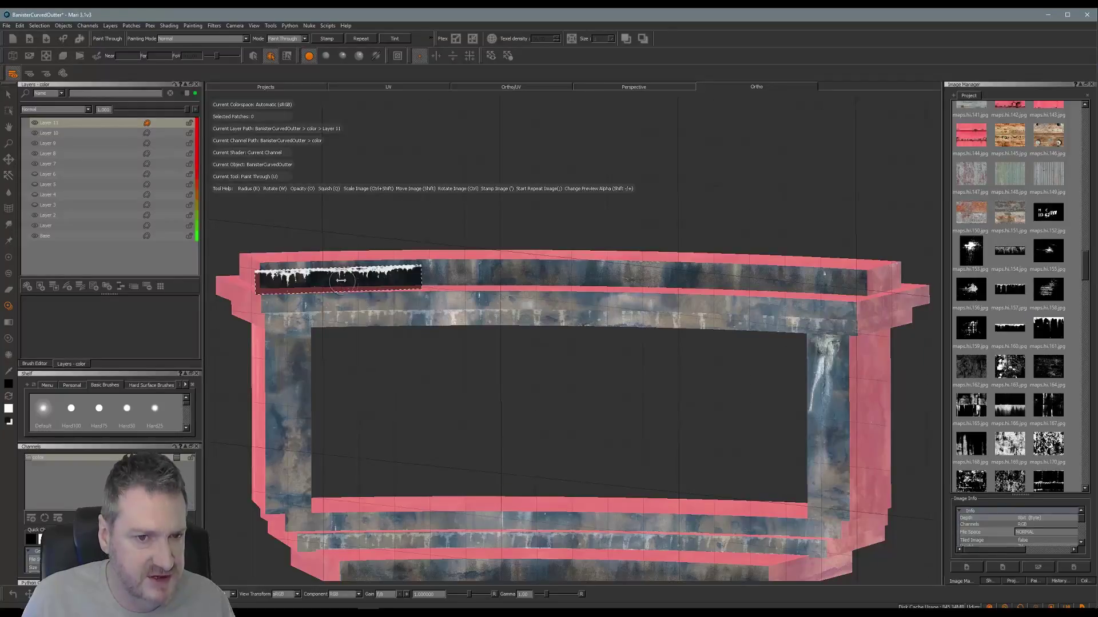
pyautogui.moveTo(340, 281)
pyautogui.keyDown('ctrl'); pyautogui.keyDown('shift'); pyautogui.mouseDown()
pyautogui.moveTo(411, 287)
pyautogui.moveTo(402, 277)
pyautogui.mouseUp(); pyautogui.keyUp('shift'); pyautogui.keyUp('ctrl')
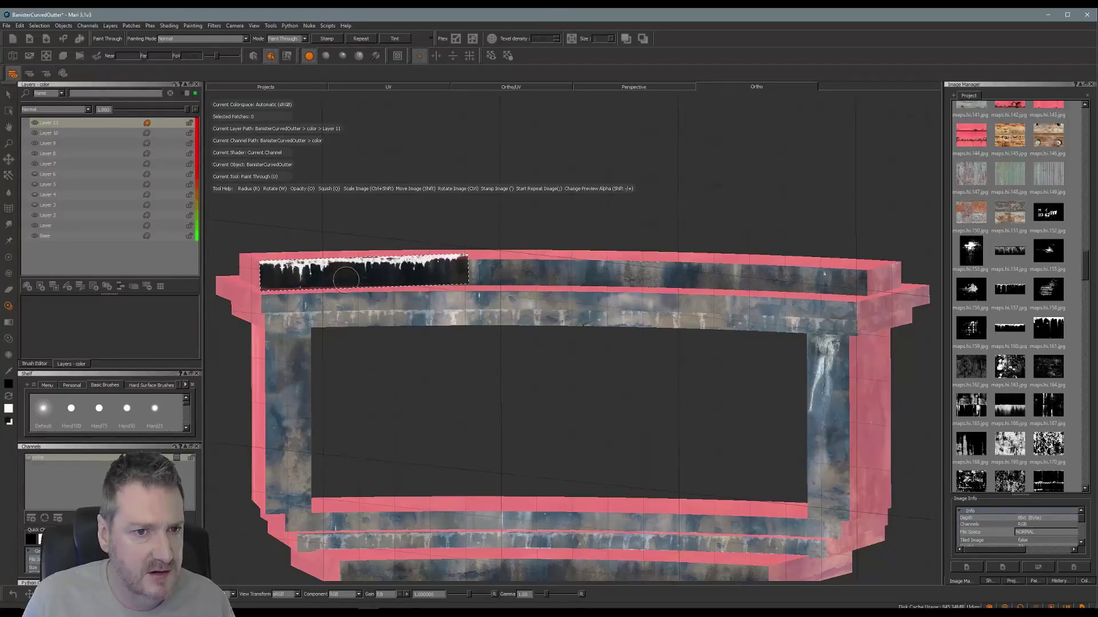
# Paint the drip mask in overlapping stretches along this face's top rail to its right end
pyautogui.moveTo(328, 274)
pyautogui.mouseDown()
pyautogui.moveTo(275, 274)
pyautogui.moveTo(458, 264)
pyautogui.moveTo(578, 302)
pyautogui.moveTo(580, 289)
pyautogui.moveTo(635, 286)
pyautogui.mouseUp()
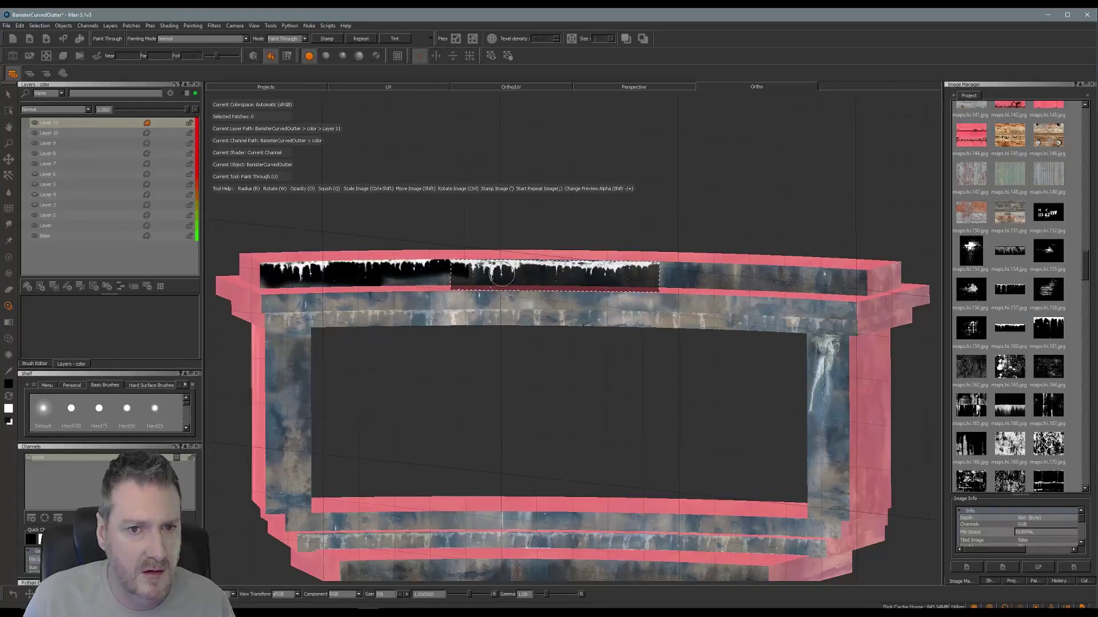
pyautogui.moveTo(502, 273)
pyautogui.mouseDown()
pyautogui.moveTo(466, 270)
pyautogui.moveTo(622, 273)
pyautogui.mouseUp()
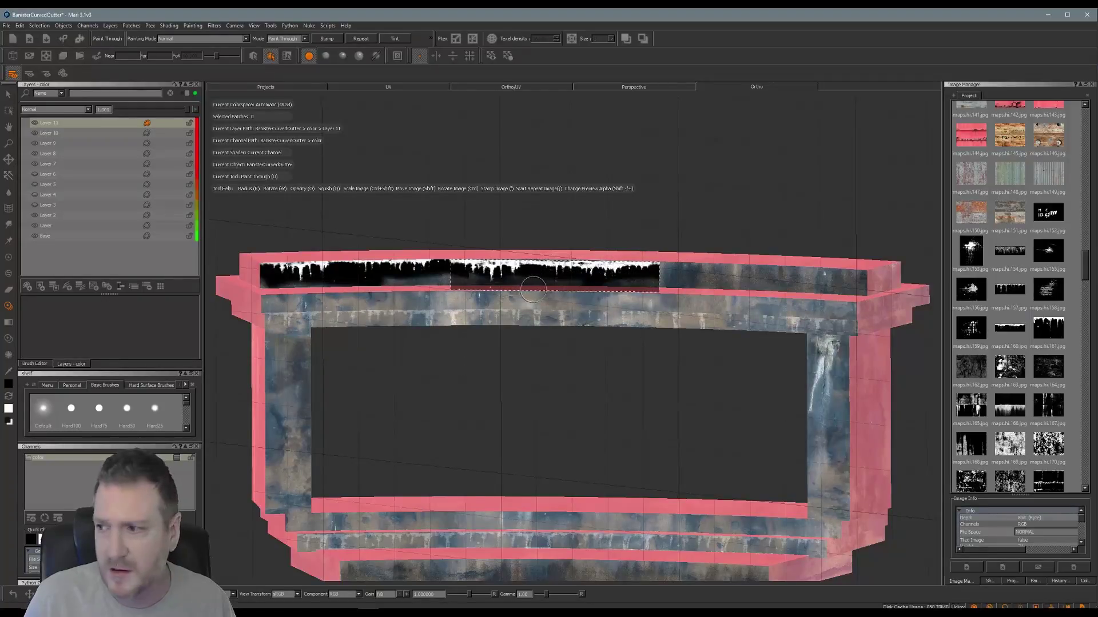
pyautogui.keyDown('shift'); pyautogui.moveTo(586, 280); pyautogui.dragTo(820, 284); pyautogui.keyUp('shift')
pyautogui.moveTo(708, 281)
pyautogui.keyDown('shift'); pyautogui.mouseDown()
pyautogui.moveTo(800, 278)
pyautogui.moveTo(819, 290)
pyautogui.moveTo(856, 277)
pyautogui.mouseUp(); pyautogui.keyUp('shift')
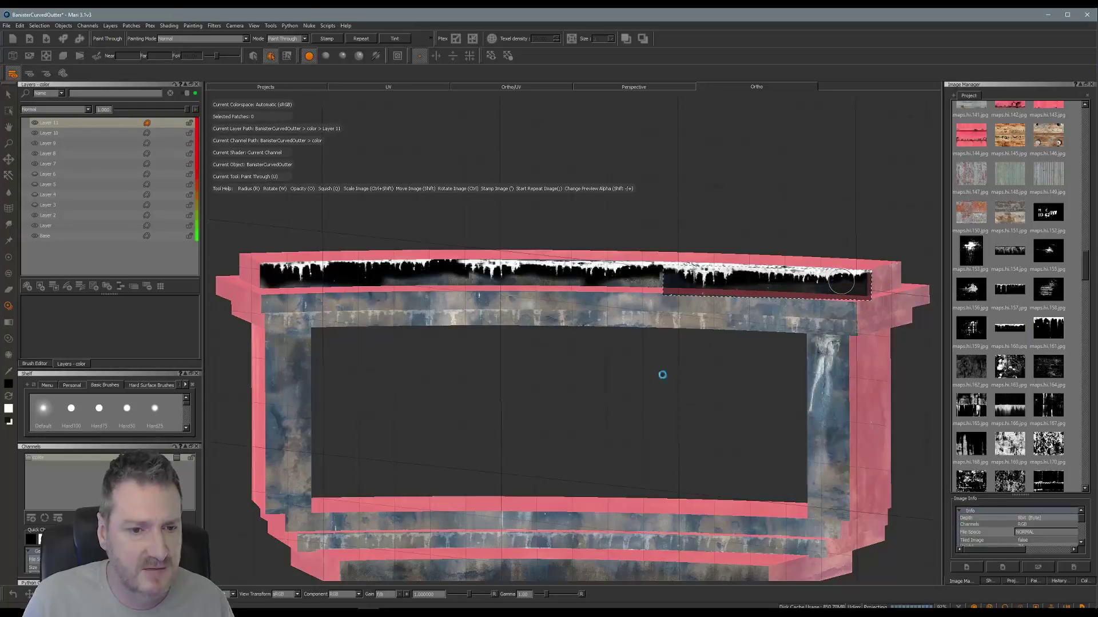
# Move the drip mask to the left end of the lowest ledge, then enlarge and rotate it to fit
pyautogui.moveTo(611, 441)
pyautogui.keyDown('alt'); pyautogui.mouseDown()
pyautogui.moveTo(602, 409)
pyautogui.moveTo(623, 328)
pyautogui.moveTo(571, 358)
pyautogui.mouseUp(); pyautogui.keyUp('alt')
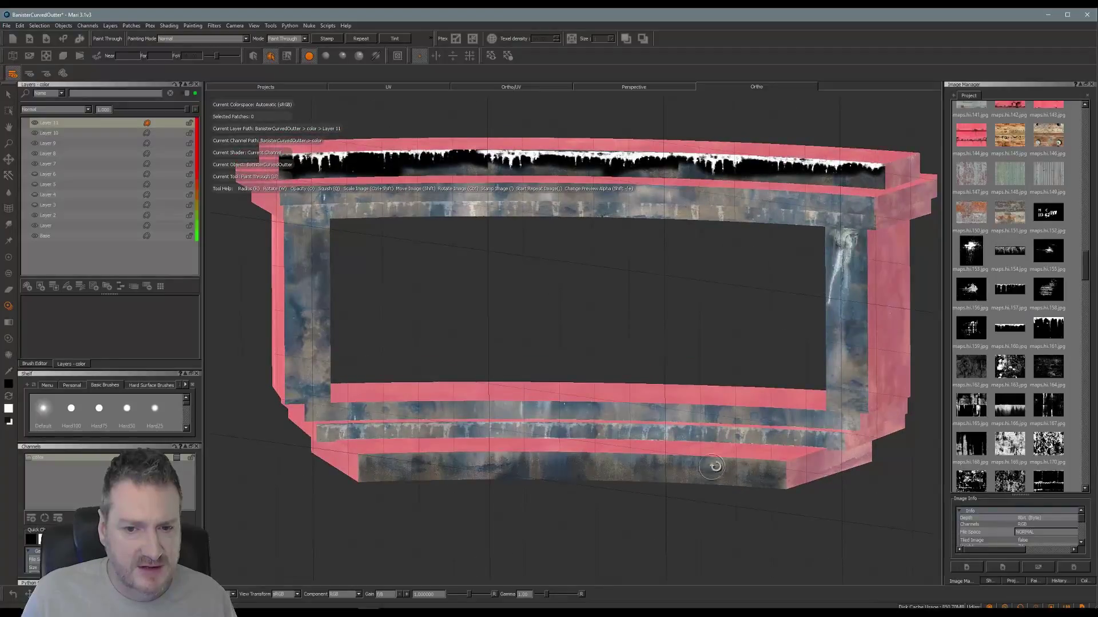
pyautogui.press('shift')
pyautogui.keyDown('shift'); pyautogui.moveTo(744, 276); pyautogui.dragTo(429, 461); pyautogui.keyUp('shift')
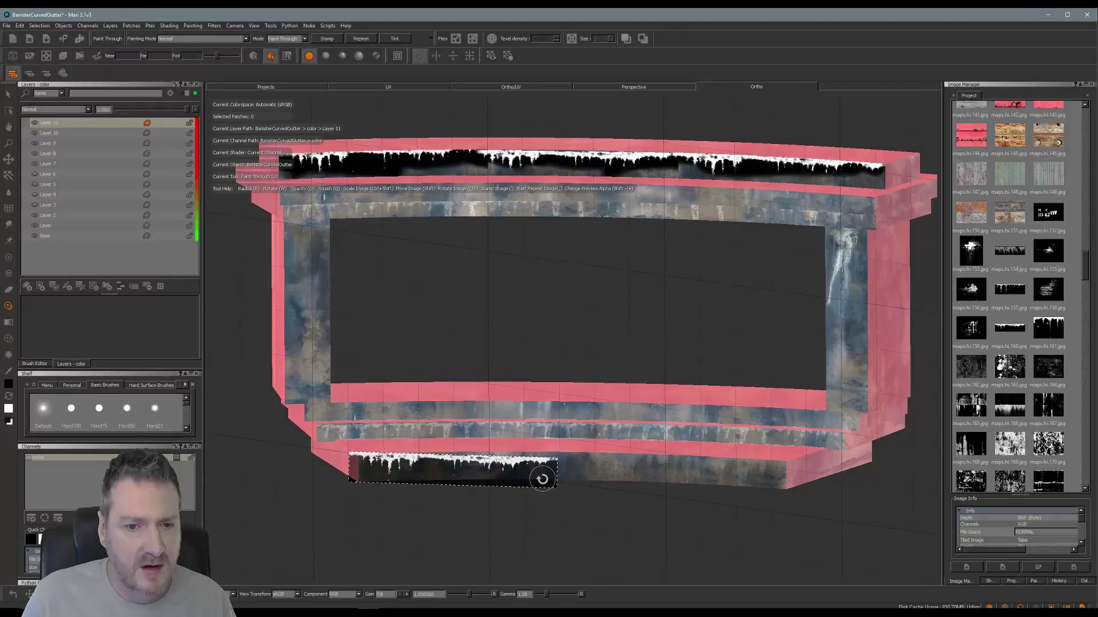
pyautogui.keyDown('ctrl'); pyautogui.moveTo(541, 475); pyautogui.dragTo(509, 474); pyautogui.keyUp('ctrl')
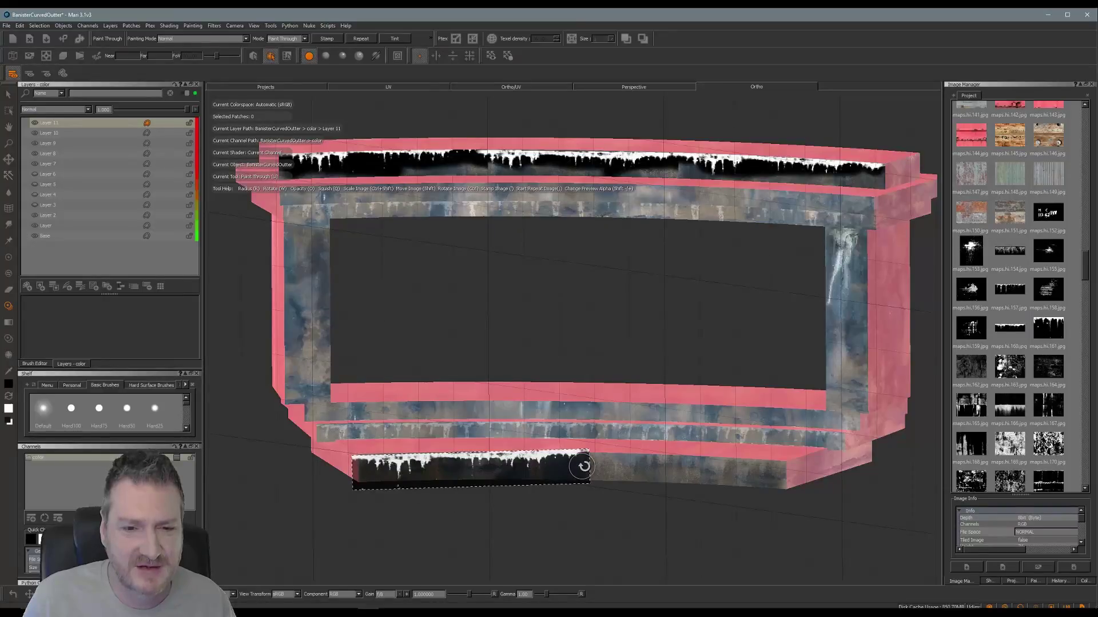
pyautogui.keyDown('ctrl'); pyautogui.moveTo(583, 466); pyautogui.dragTo(553, 474); pyautogui.keyUp('ctrl')
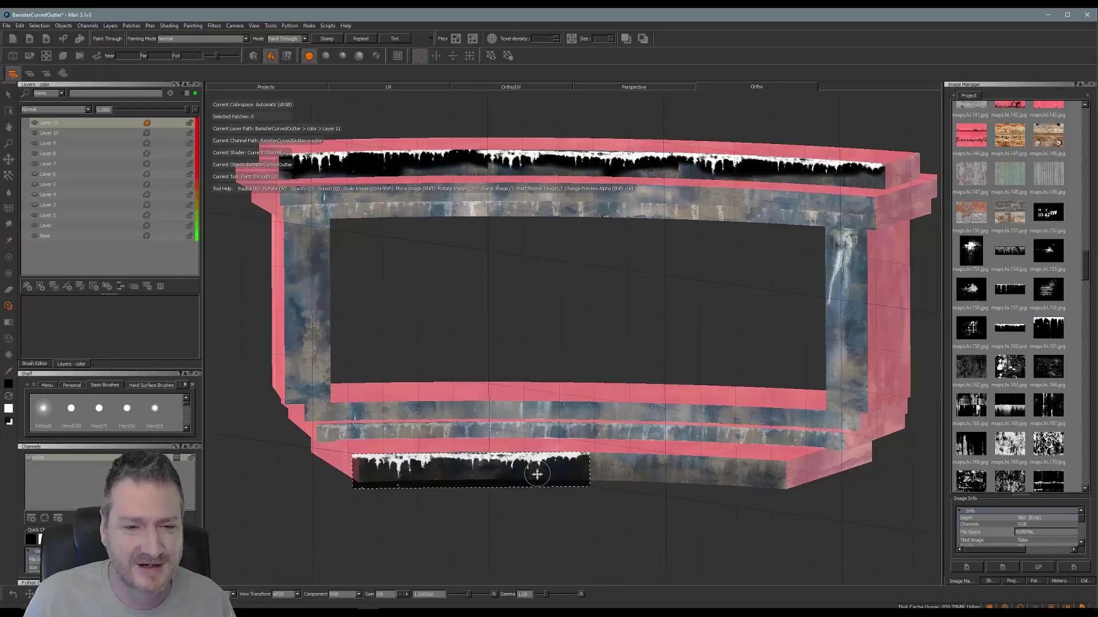
# Paint the drip mask along the lowest ledge to its right end and park the mask in the banister's opening
pyautogui.moveTo(390, 474)
pyautogui.mouseDown()
pyautogui.moveTo(377, 465)
pyautogui.moveTo(544, 475)
pyautogui.moveTo(438, 461)
pyautogui.moveTo(529, 457)
pyautogui.moveTo(702, 484)
pyautogui.moveTo(714, 470)
pyautogui.moveTo(766, 475)
pyautogui.moveTo(748, 480)
pyautogui.mouseUp()
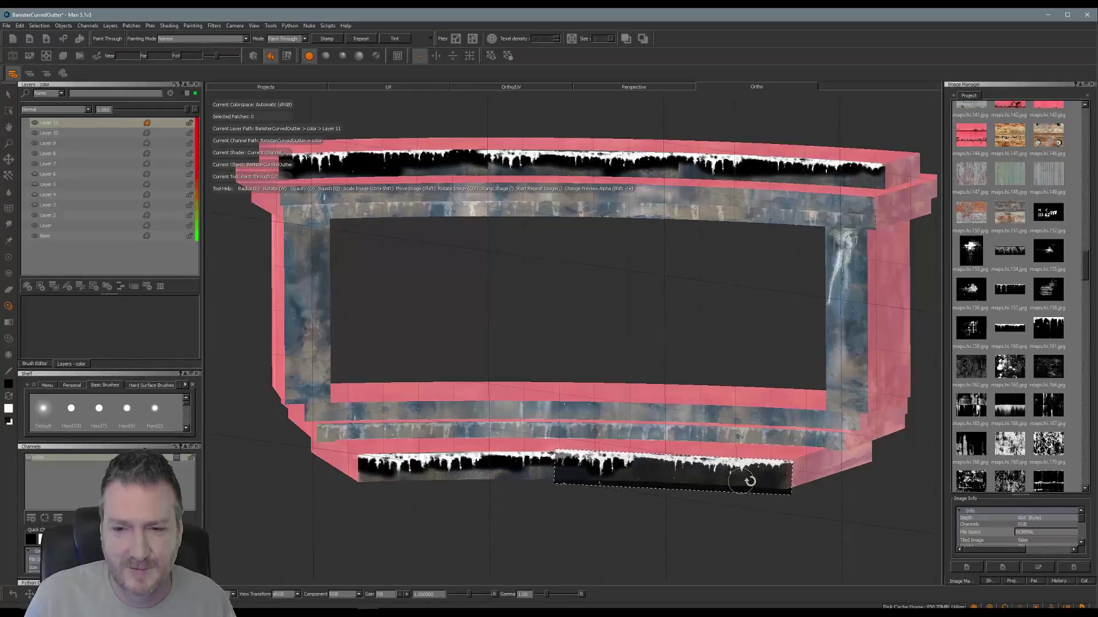
pyautogui.moveTo(588, 463); pyautogui.dragTo(773, 470)
pyautogui.moveTo(777, 471); pyautogui.dragTo(768, 473)
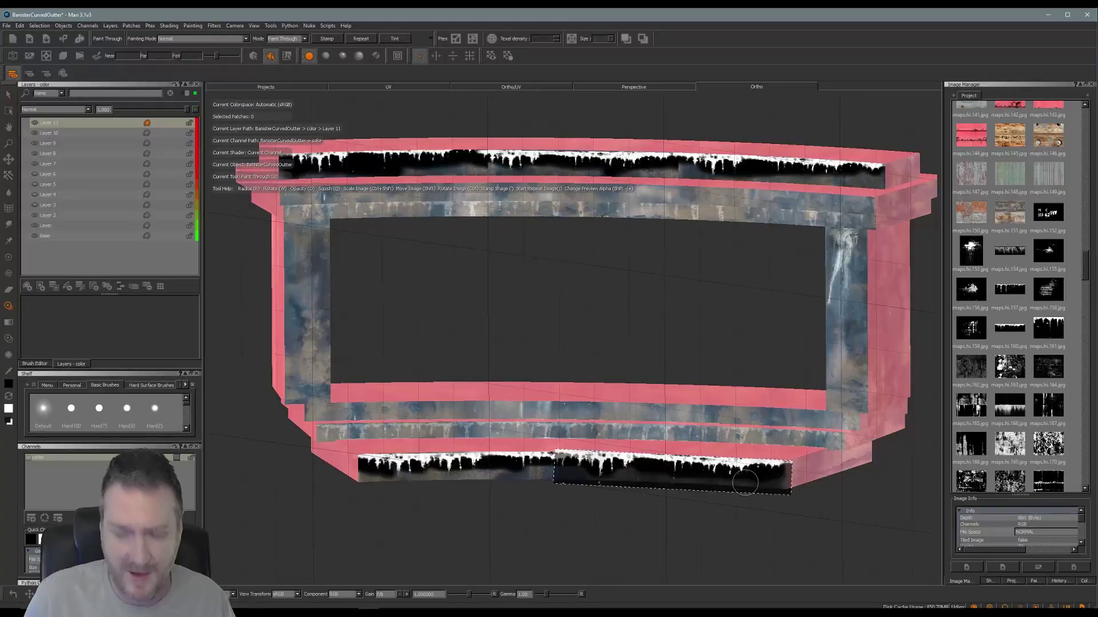
pyautogui.press('b')
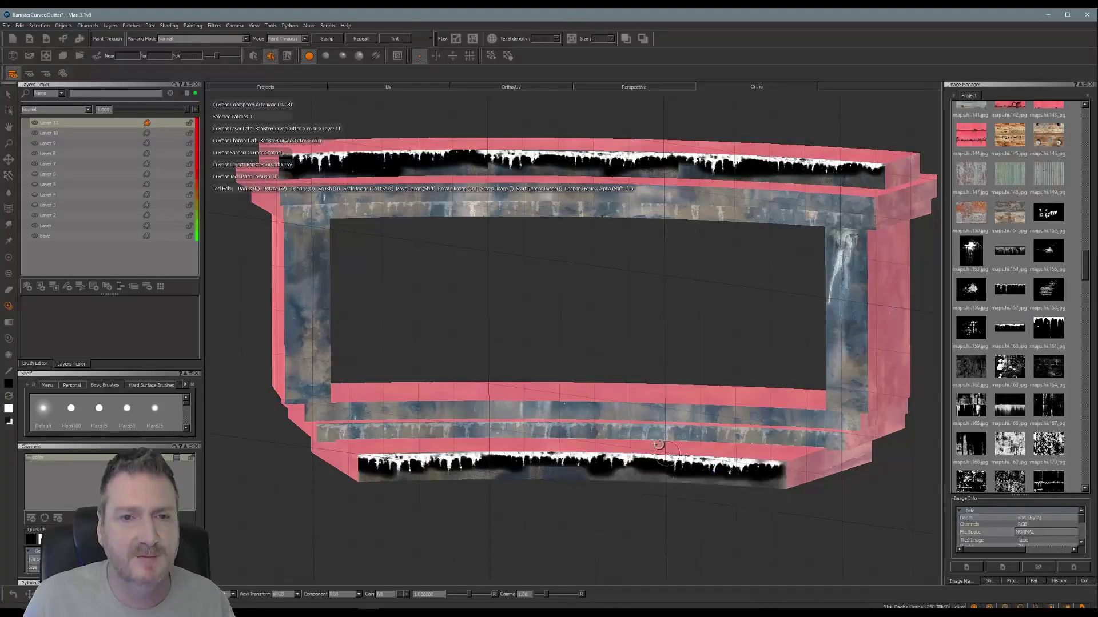
pyautogui.keyDown('shift'); pyautogui.moveTo(663, 486); pyautogui.dragTo(578, 331); pyautogui.keyUp('shift')
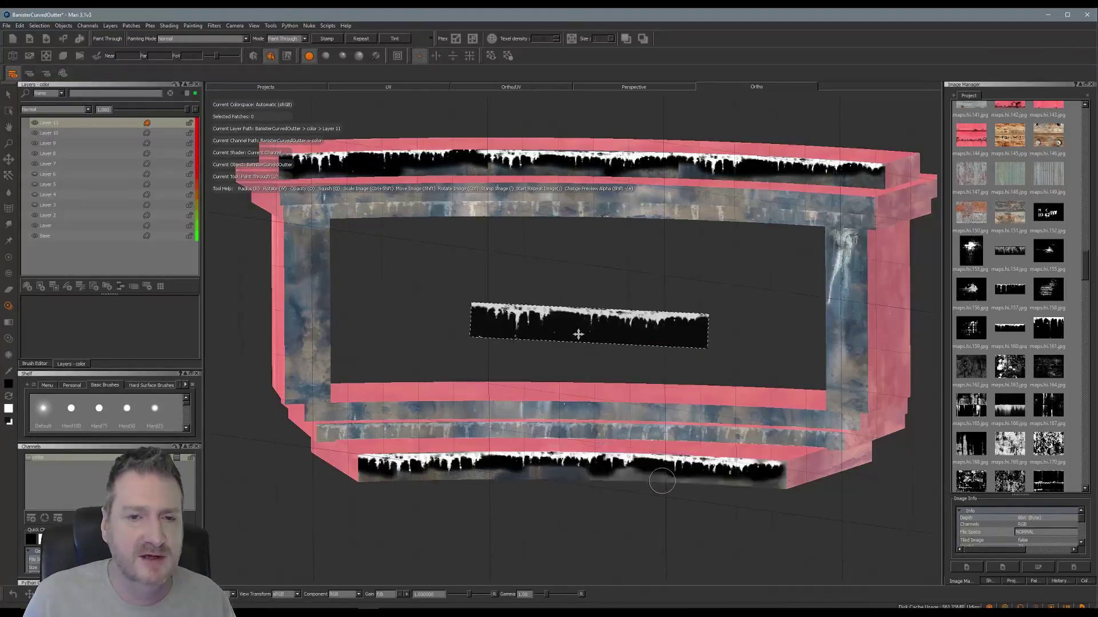
# Set Layer 11's blend mode to Add and lower its opacity to about a quarter so the drips blend into the stone
pyautogui.click(87, 110)
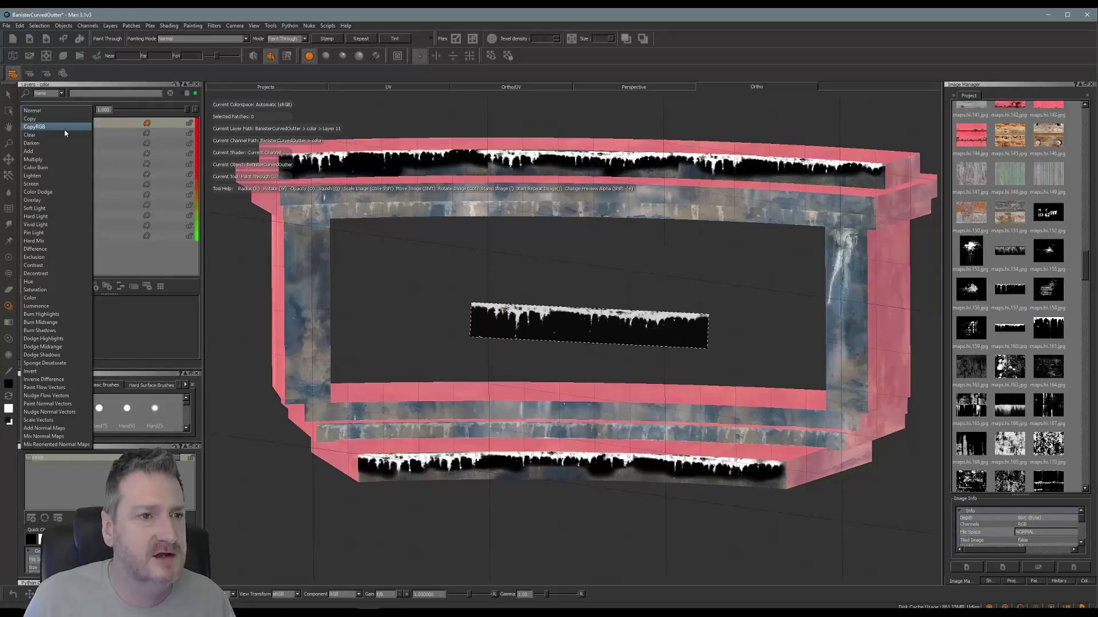
pyautogui.press('Escape')
pyautogui.press('Down')
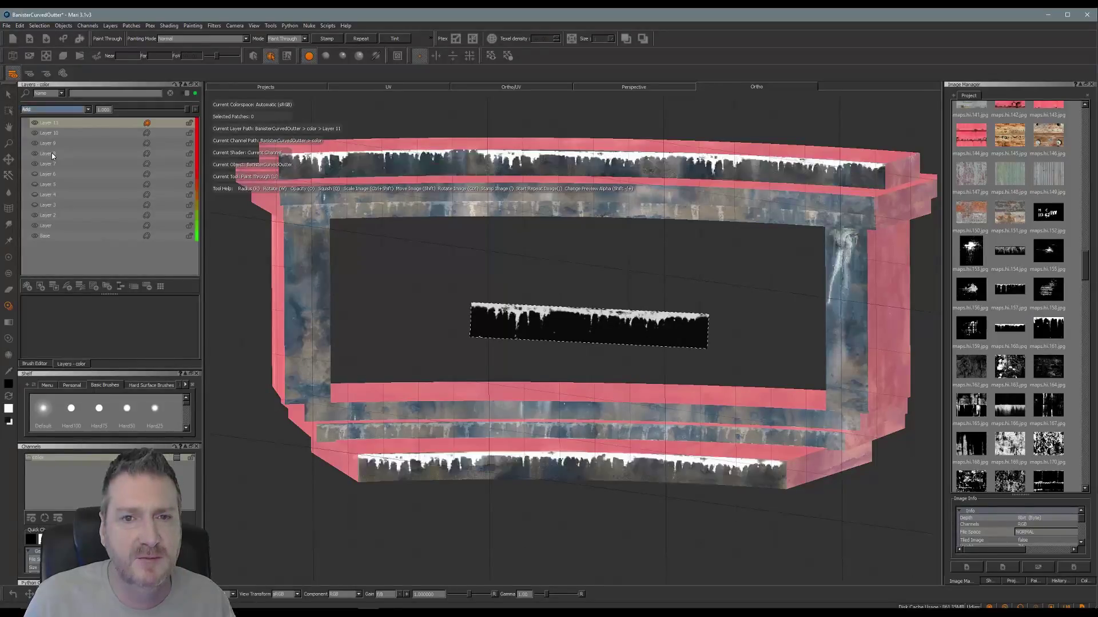
pyautogui.moveTo(188, 113); pyautogui.dragTo(138, 121)
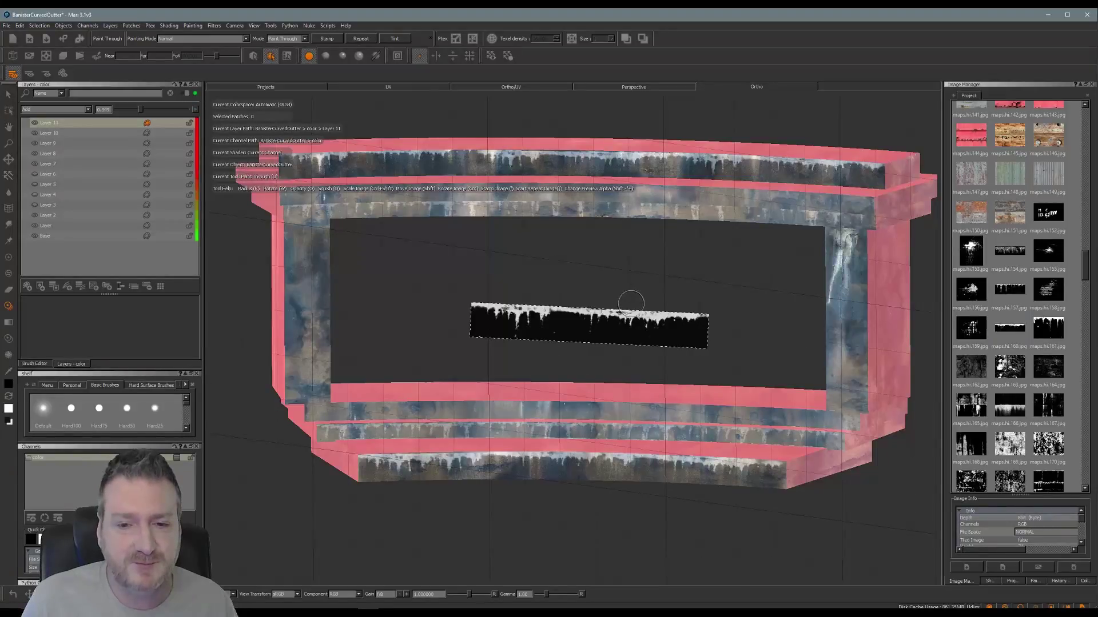
pyautogui.moveTo(709, 272)
pyautogui.keyDown('alt'); pyautogui.mouseDown()
pyautogui.moveTo(552, 263)
pyautogui.moveTo(574, 292)
pyautogui.mouseUp(); pyautogui.keyUp('alt')
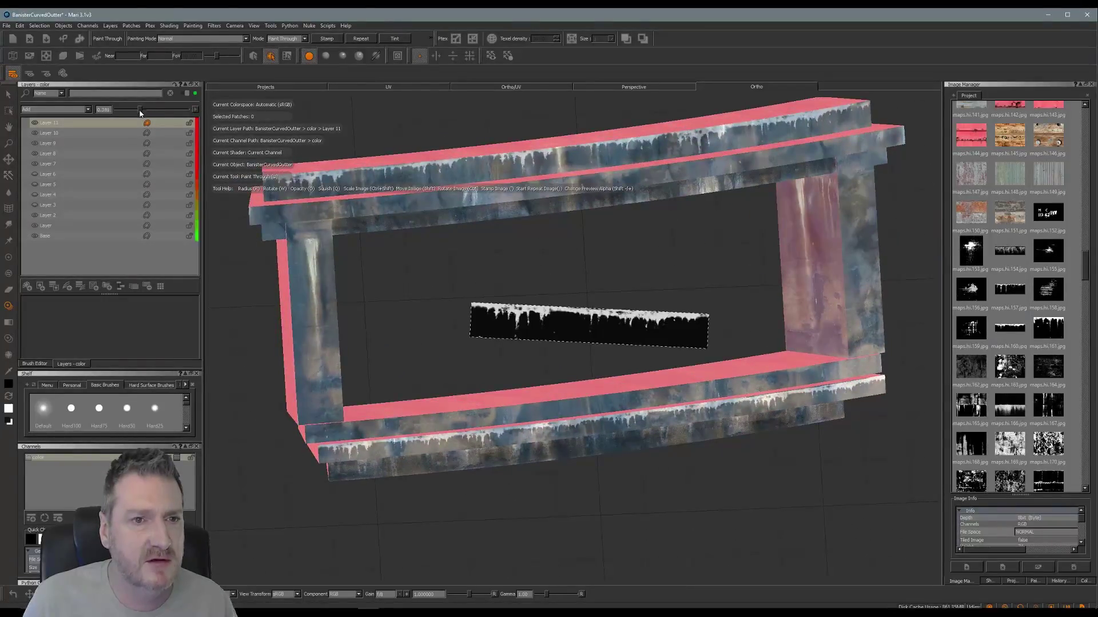
pyautogui.moveTo(140, 112); pyautogui.dragTo(133, 114)
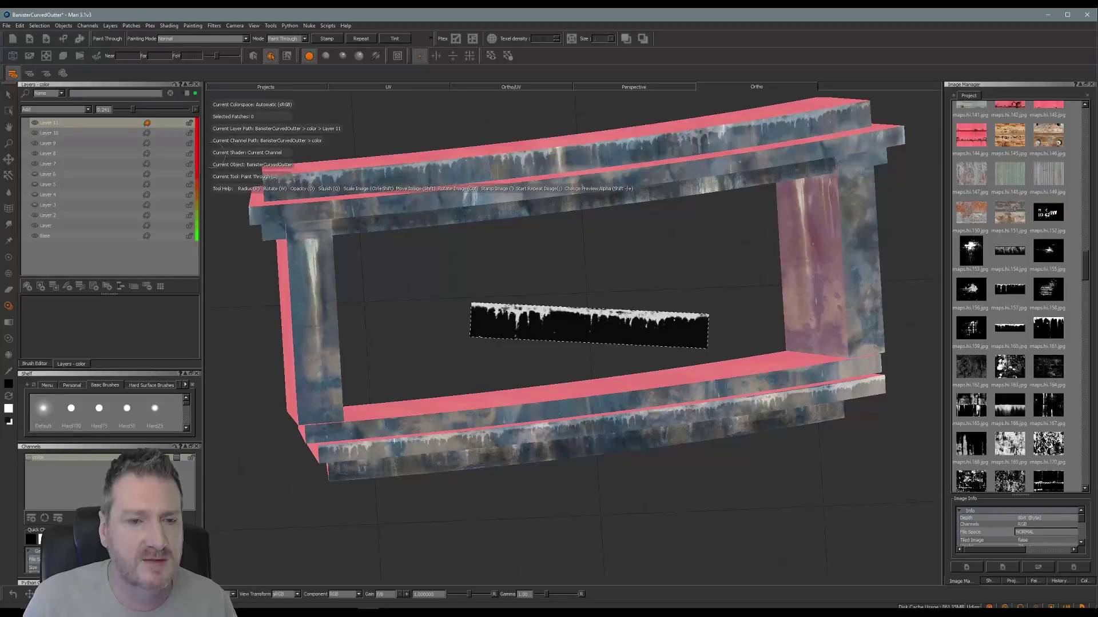
# Export the color channel flattened for all patches as BanisterCurvedOutte_Painted_R2.tga in the Rework folder
pyautogui.rightClick(105, 456)
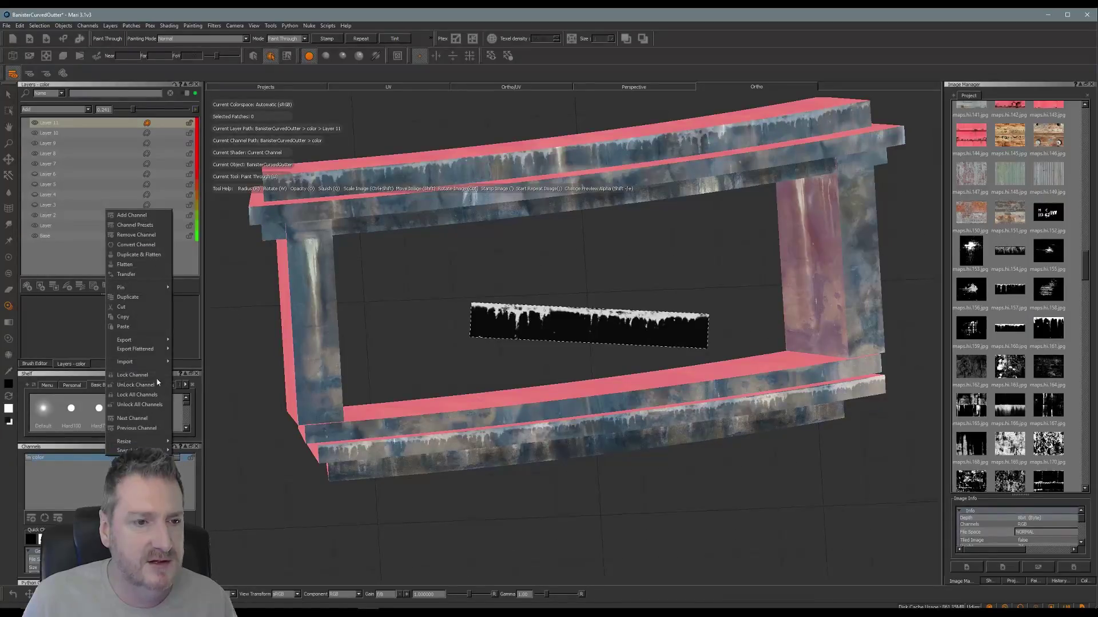
pyautogui.moveTo(151, 351)
pyautogui.click(225, 380)
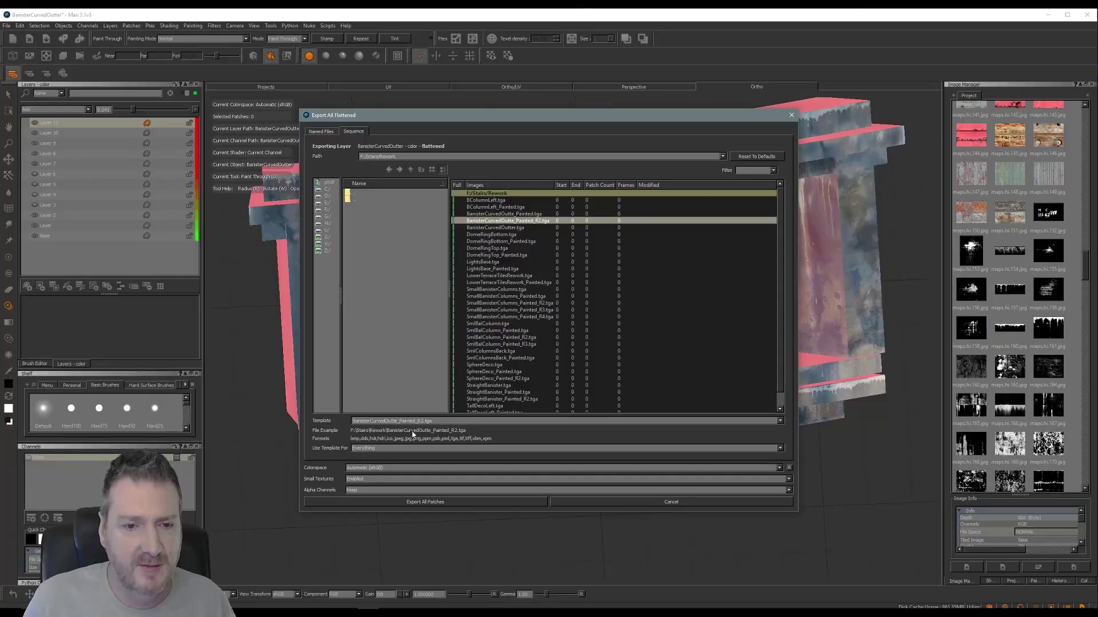
pyautogui.click(427, 503)
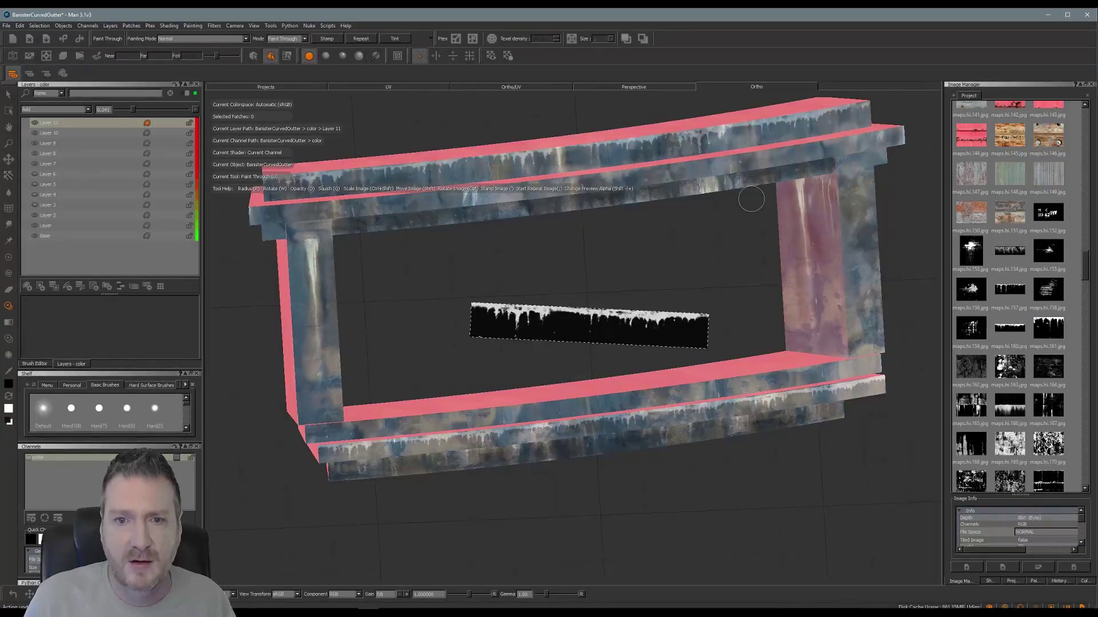
# Switch to 3ds Max and reload the BanisterCurvedOutte_Painted_R2.tga bitmap in the curved banister's material
pyautogui.click(1048, 15)
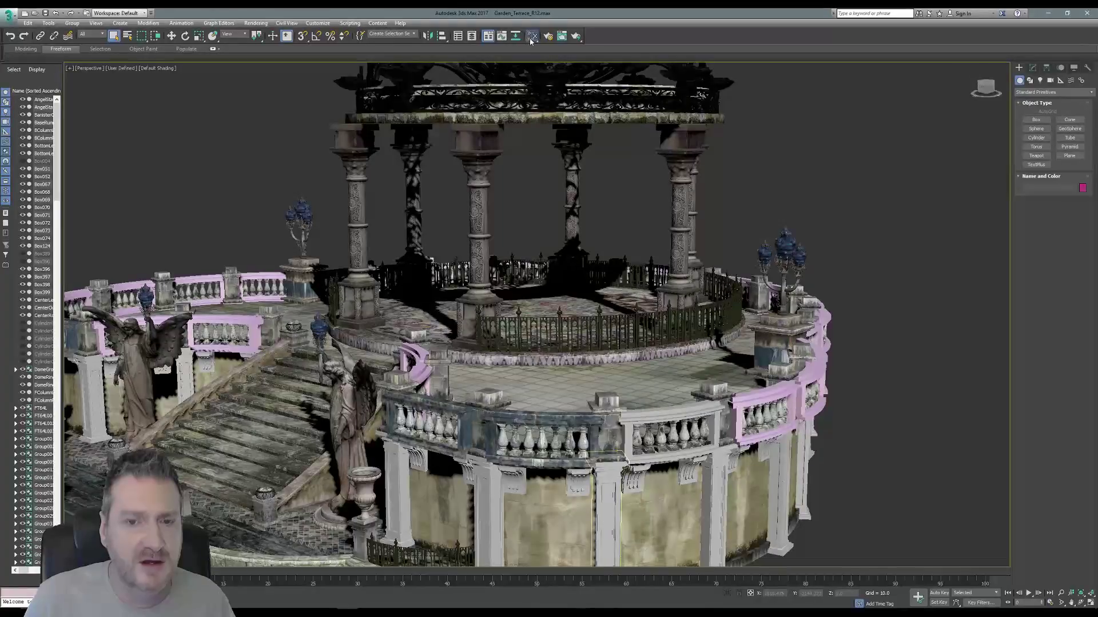
pyautogui.press('m')
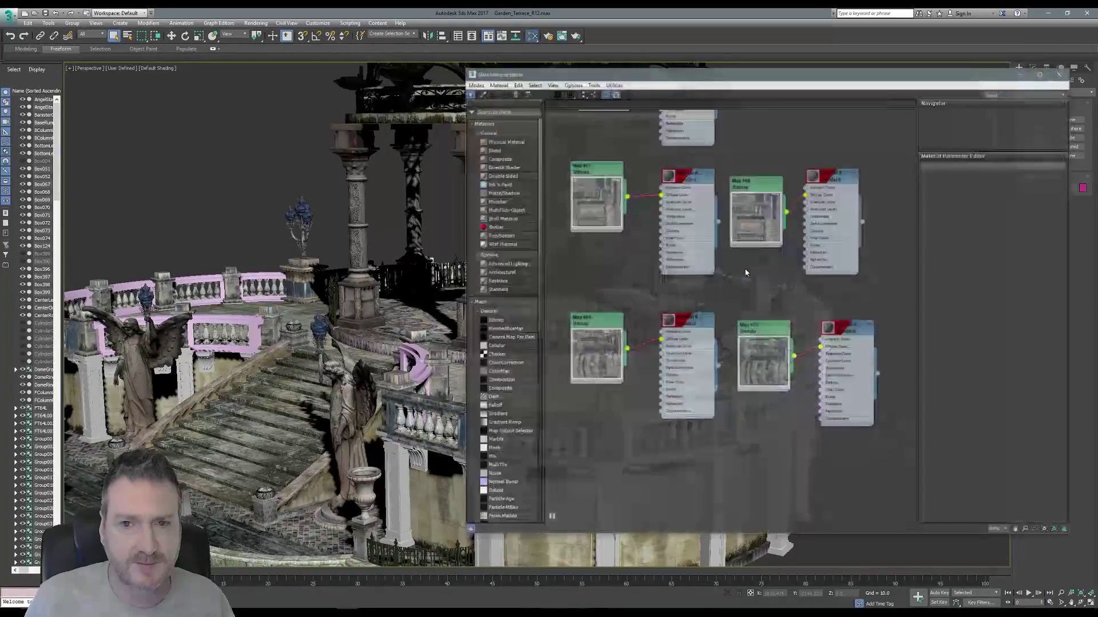
pyautogui.doubleClick(786, 343)
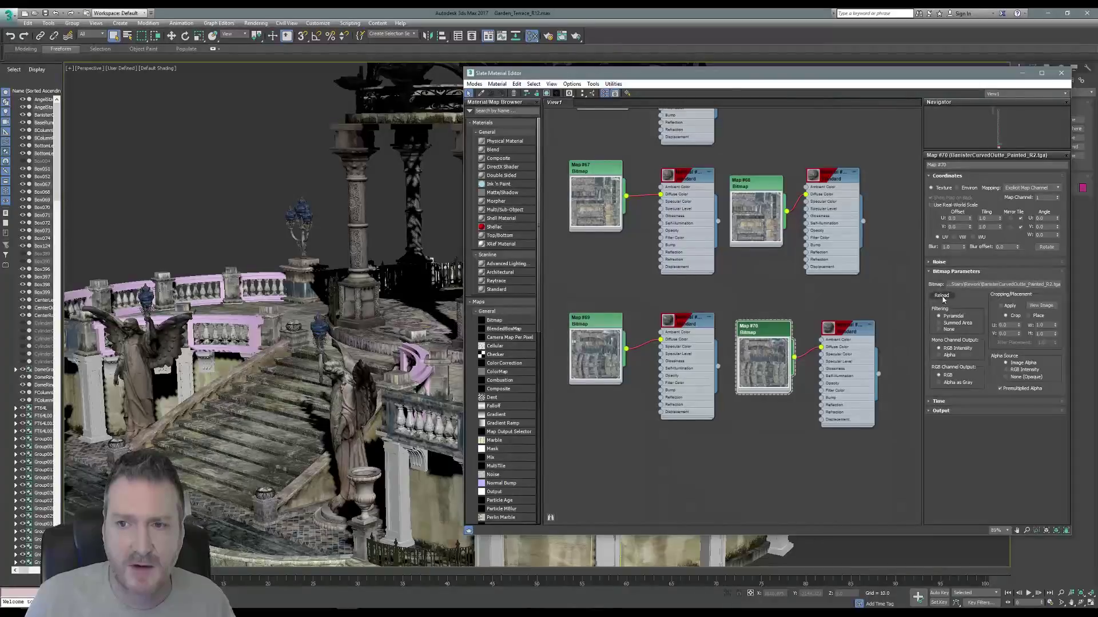
pyautogui.click(1061, 73)
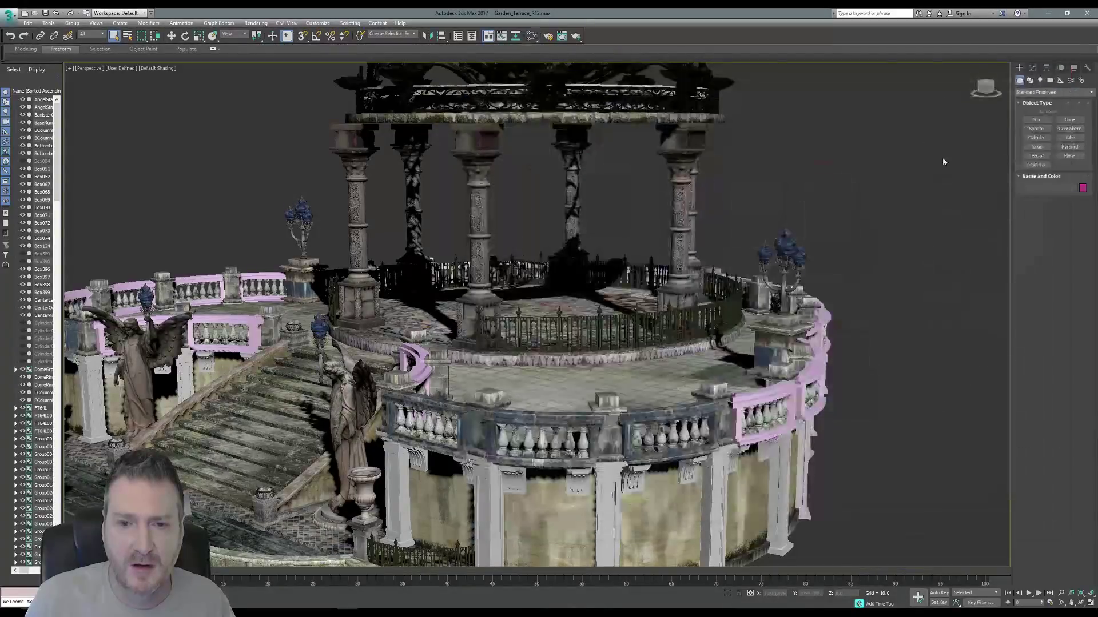
# Examine the updated curved banister texture on the terrace from close up, several angles and a distance
pyautogui.scroll(10, 459, 355)
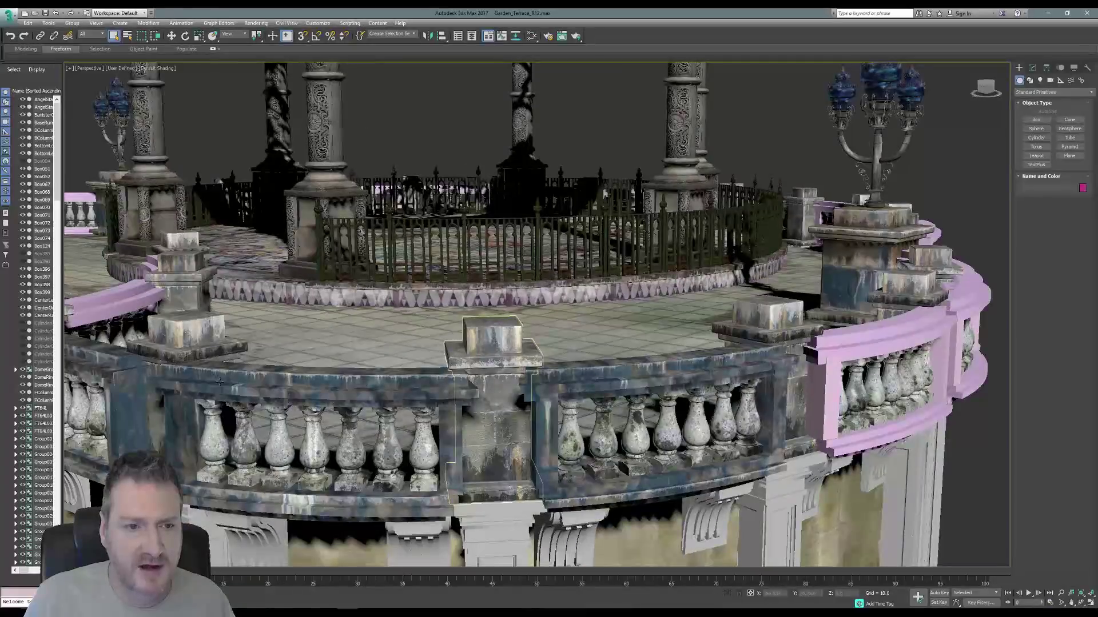
pyautogui.keyDown('alt'); pyautogui.moveTo(219, 382); pyautogui.dragTo(520, 289, button='middle'); pyautogui.keyUp('alt')
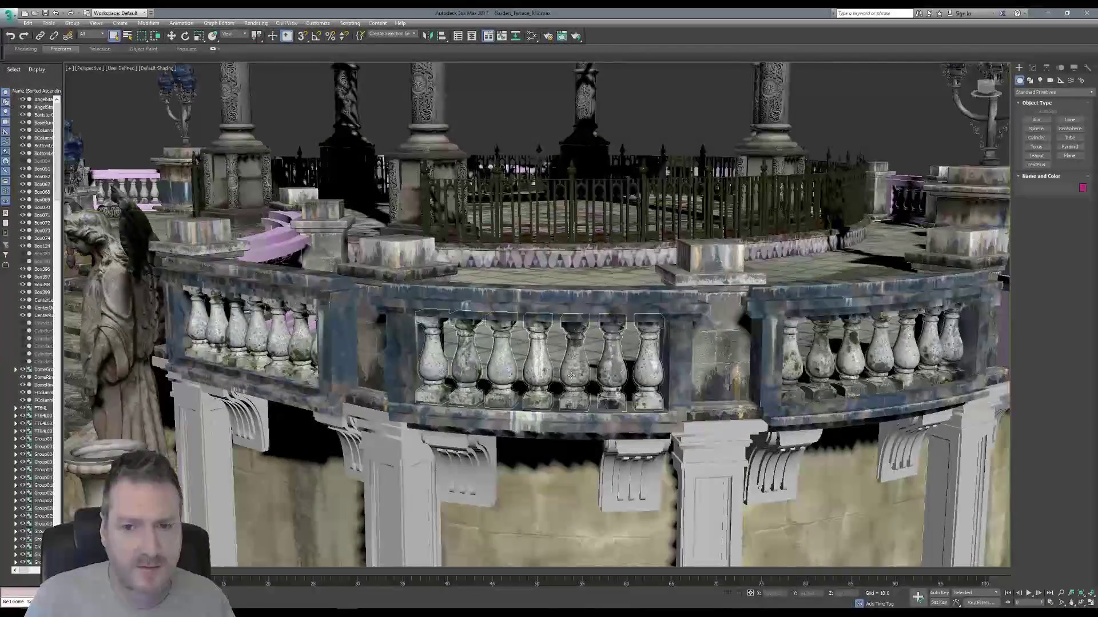
pyautogui.scroll(-3, 523, 369)
pyautogui.moveTo(692, 407); pyautogui.dragTo(647, 396, button='middle')
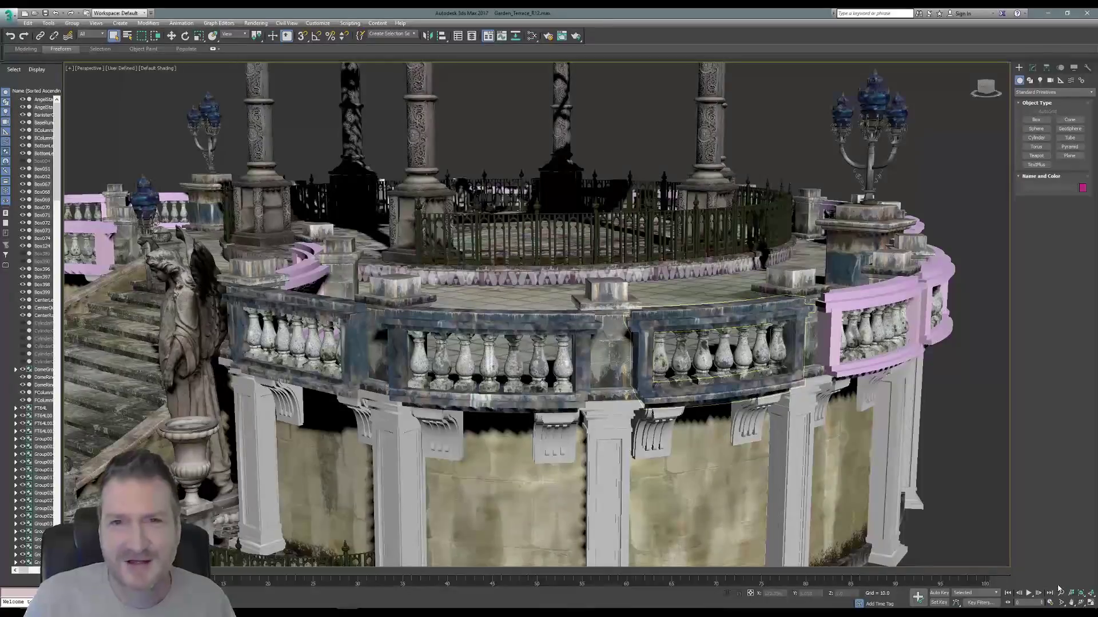
pyautogui.click(1081, 602)
pyautogui.moveTo(514, 350); pyautogui.dragTo(611, 348)
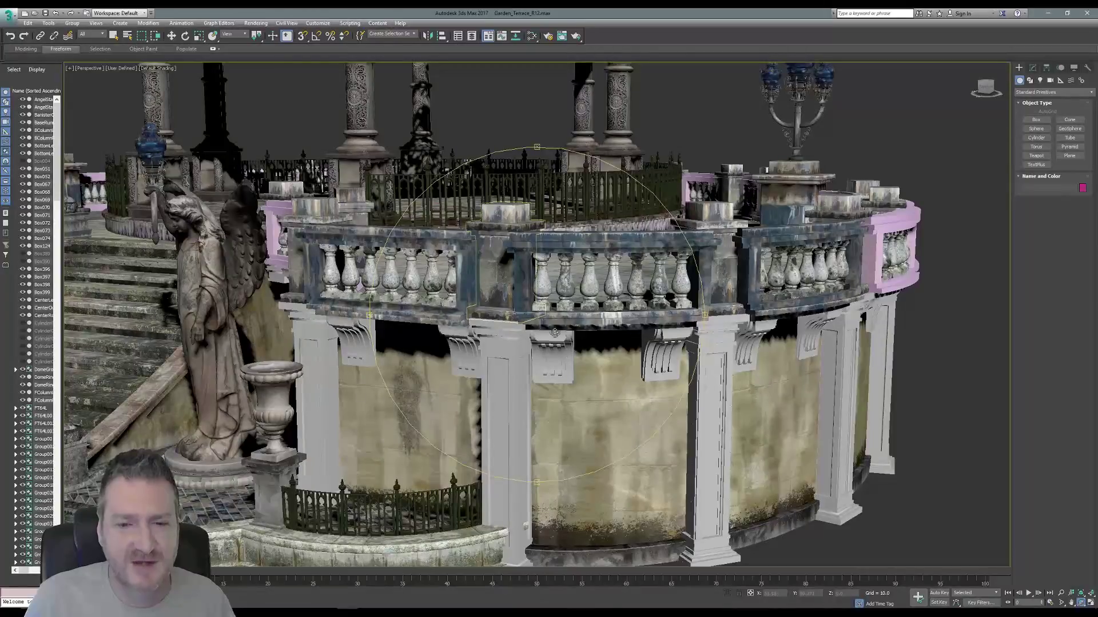
pyautogui.moveTo(543, 331); pyautogui.dragTo(609, 296)
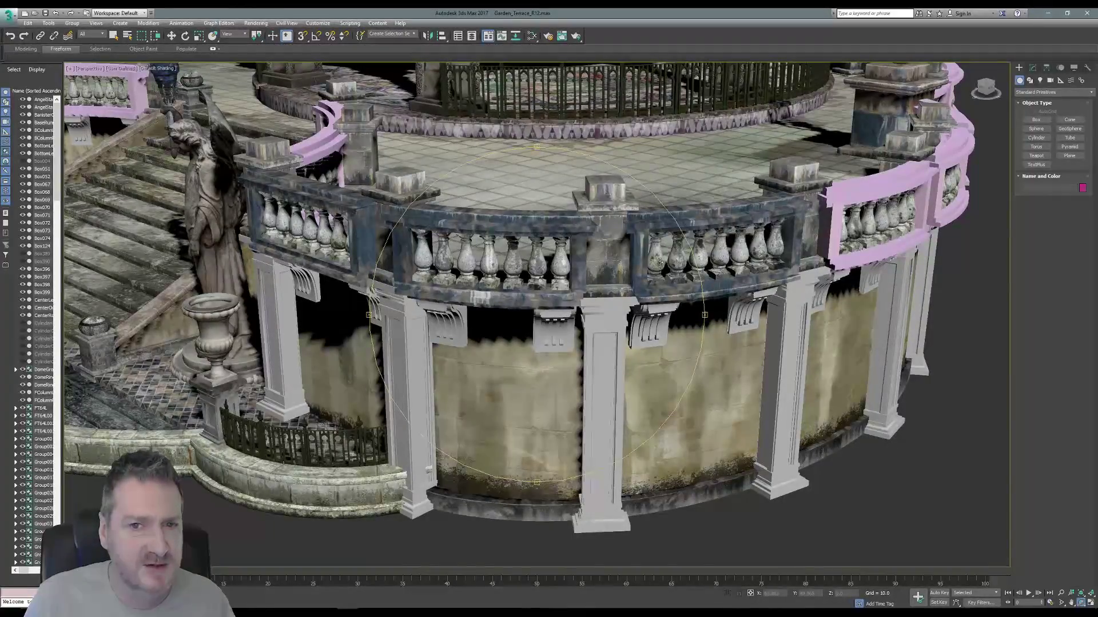
pyautogui.moveTo(640, 322); pyautogui.dragTo(577, 327)
pyautogui.scroll(3, 417, 240)
pyautogui.scroll(2, 417, 240)
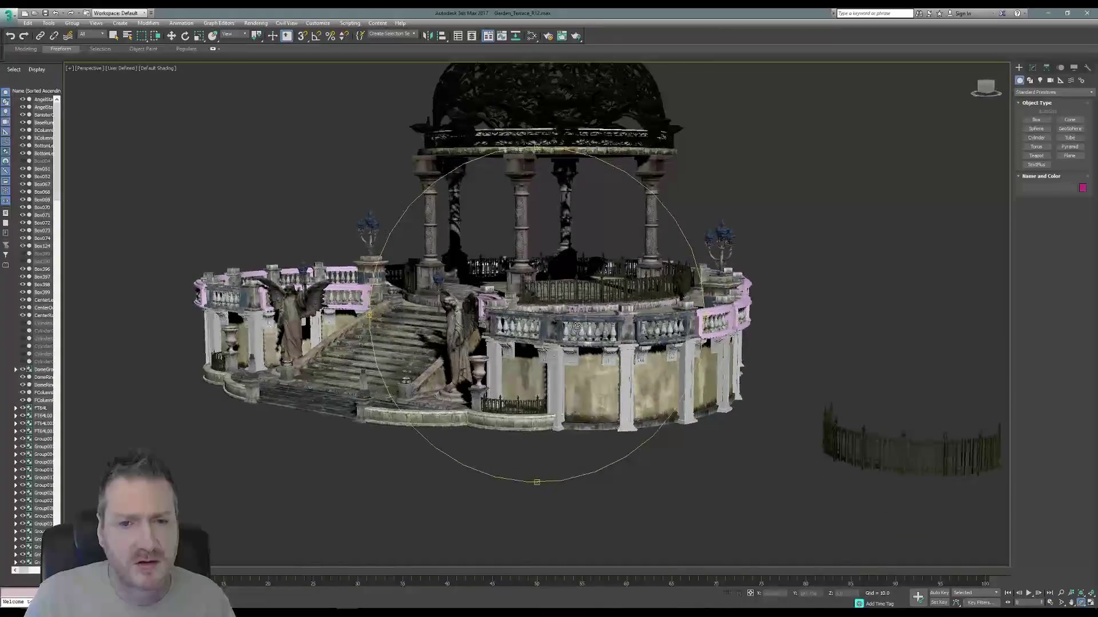
# Examine the curved banister's texture on the terrace against the stairs, walls and columns from several angles and distances
pyautogui.moveTo(569, 274); pyautogui.dragTo(733, 469)
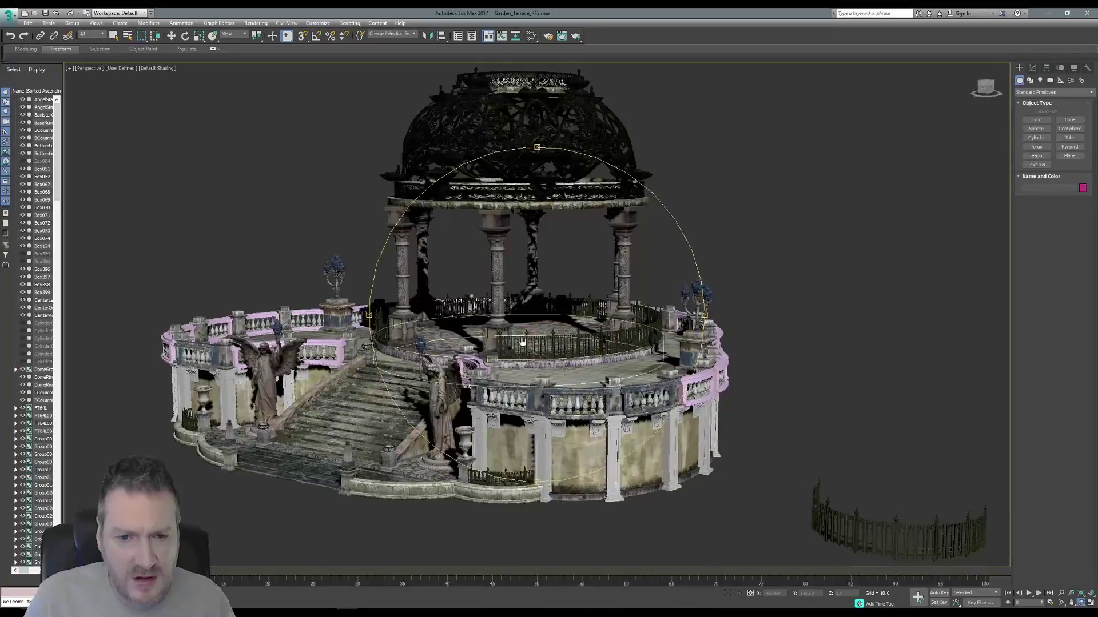
pyautogui.moveTo(578, 379); pyautogui.dragTo(490, 319, button='middle')
pyautogui.scroll(3, 492, 324)
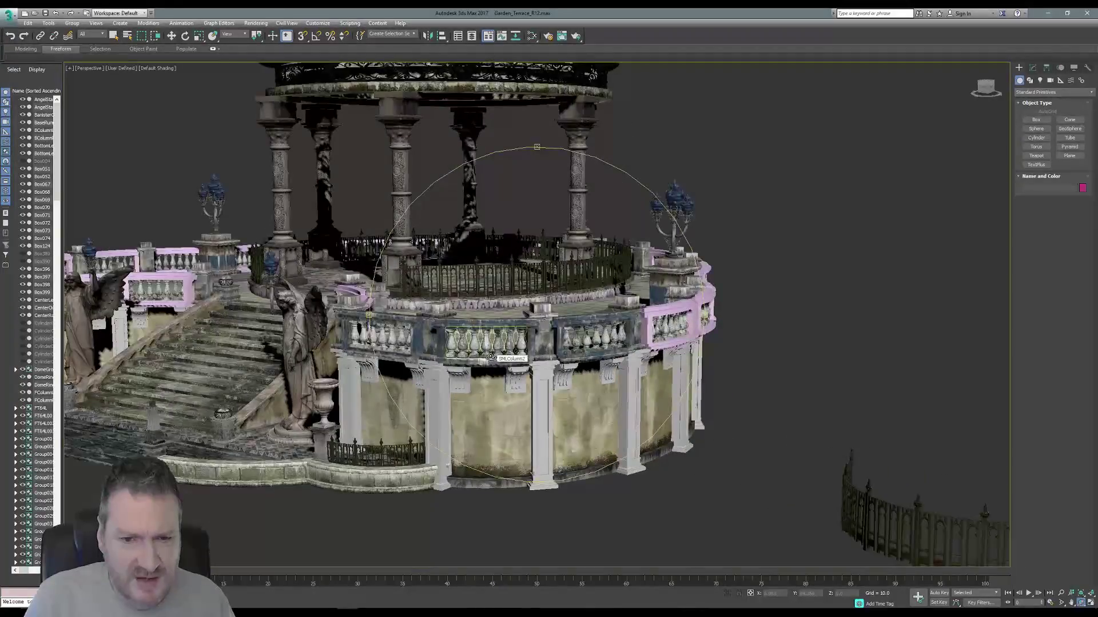
pyautogui.scroll(3, 462, 355)
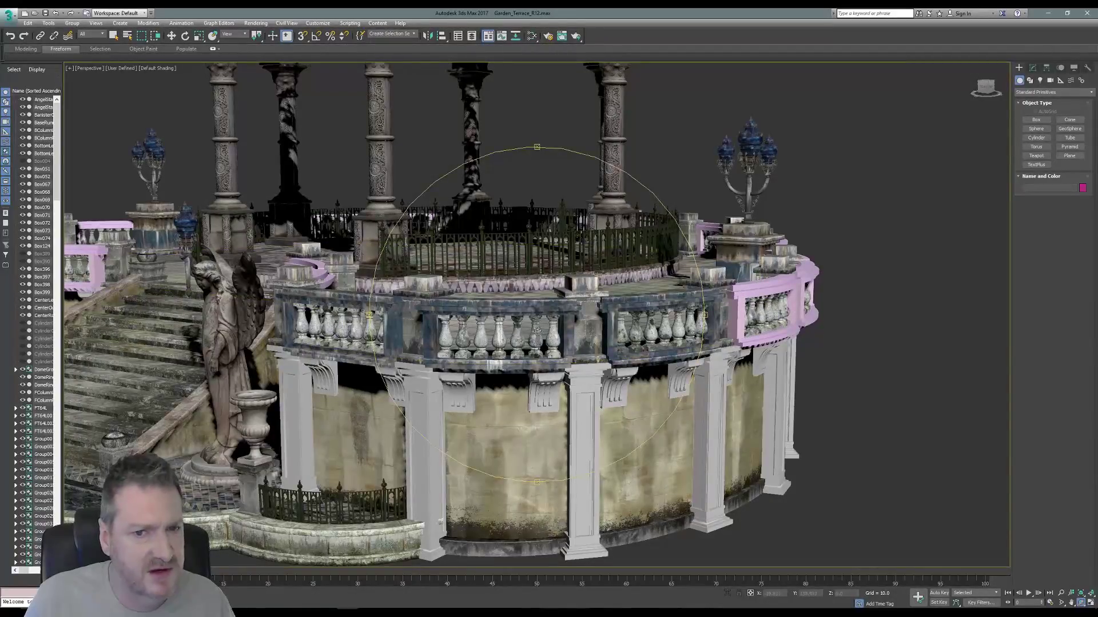
pyautogui.keyDown('alt'); pyautogui.moveTo(538, 328); pyautogui.dragTo(548, 274, button='middle'); pyautogui.keyUp('alt')
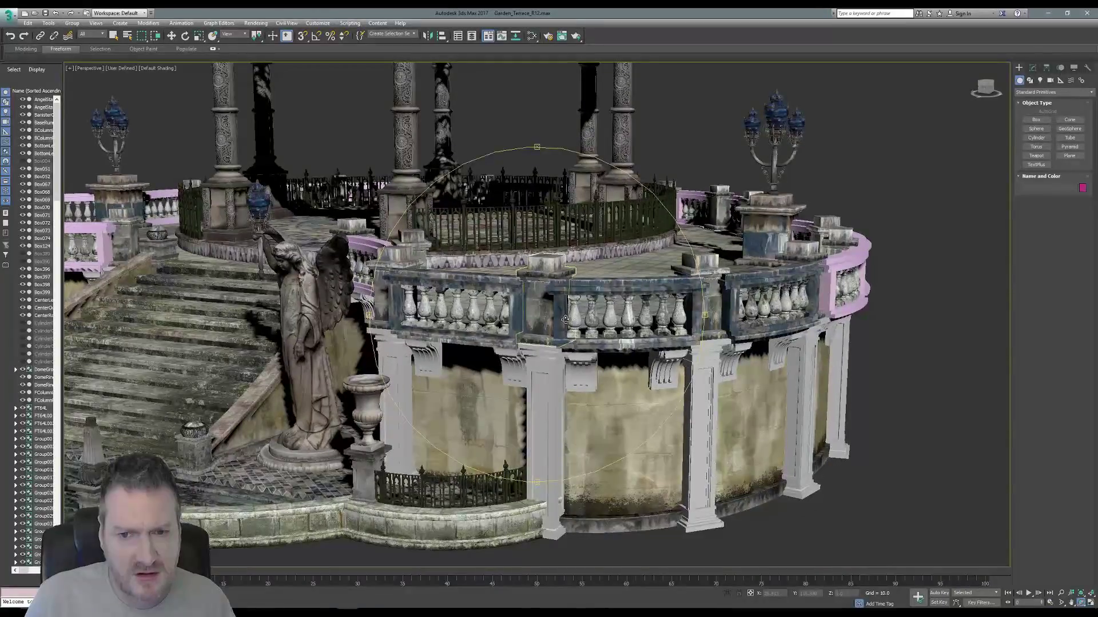
pyautogui.keyDown('alt'); pyautogui.moveTo(561, 324); pyautogui.dragTo(537, 347, button='middle'); pyautogui.keyUp('alt')
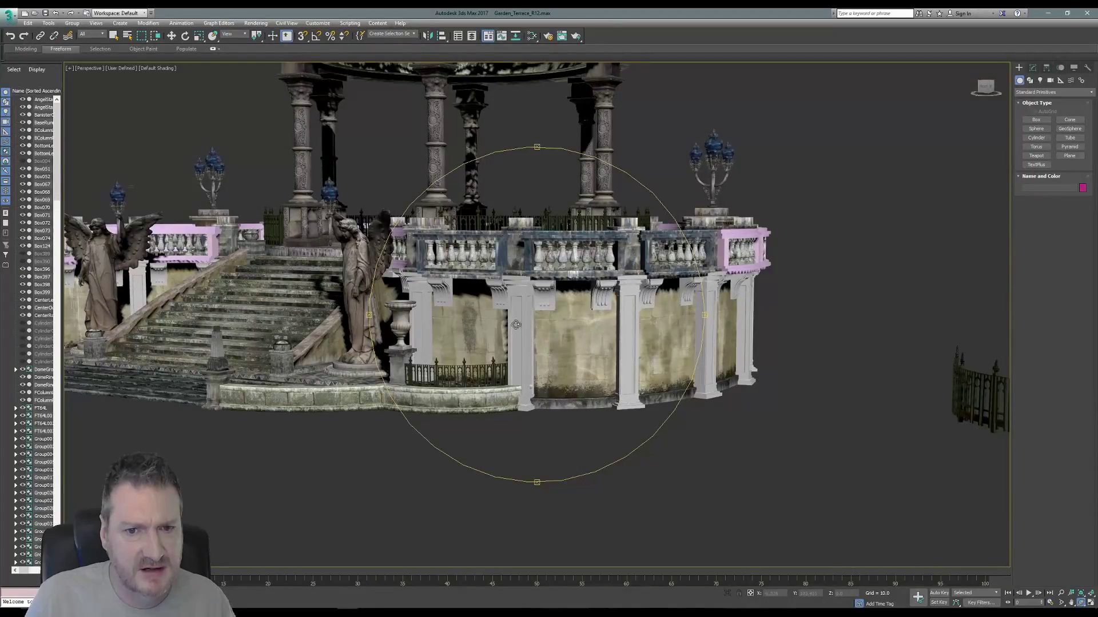
pyautogui.keyDown('alt'); pyautogui.moveTo(515, 324); pyautogui.dragTo(486, 320, button='middle'); pyautogui.keyUp('alt')
pyautogui.scroll(2, 483, 317)
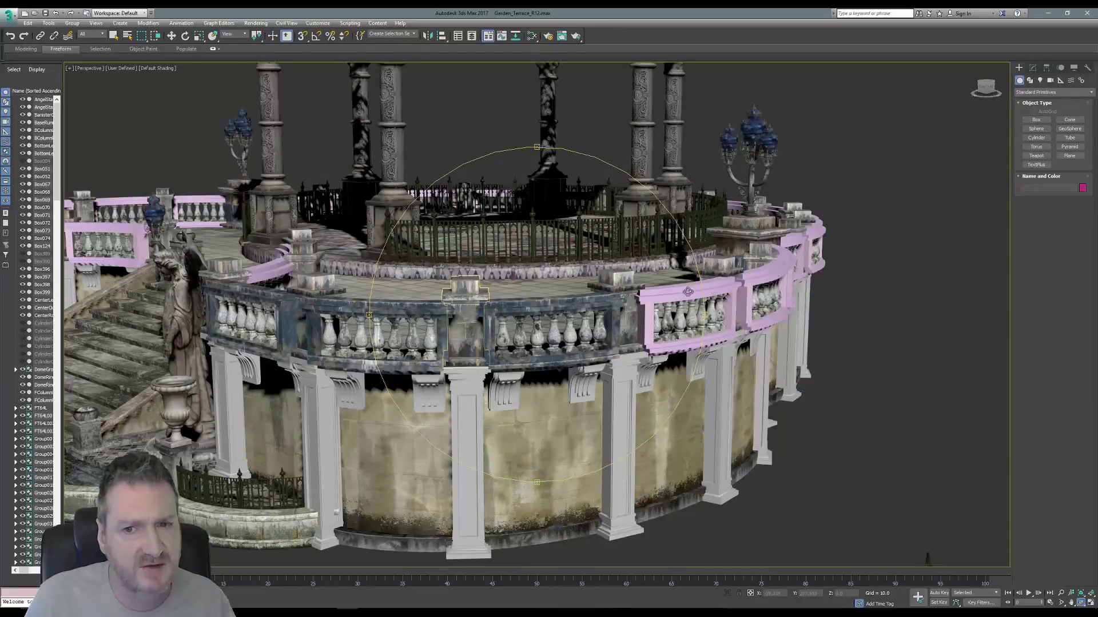
pyautogui.moveTo(563, 299); pyautogui.dragTo(609, 319)
pyautogui.moveTo(522, 327); pyautogui.dragTo(568, 327)
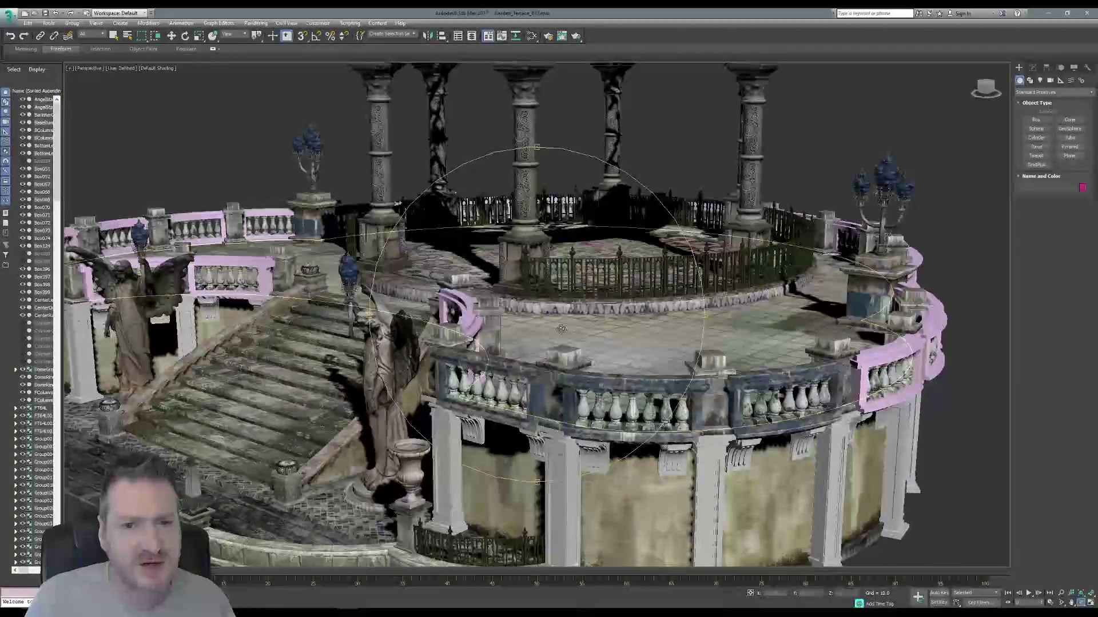
pyautogui.scroll(-3, 550, 324)
pyautogui.moveTo(553, 312); pyautogui.dragTo(452, 312, button='middle')
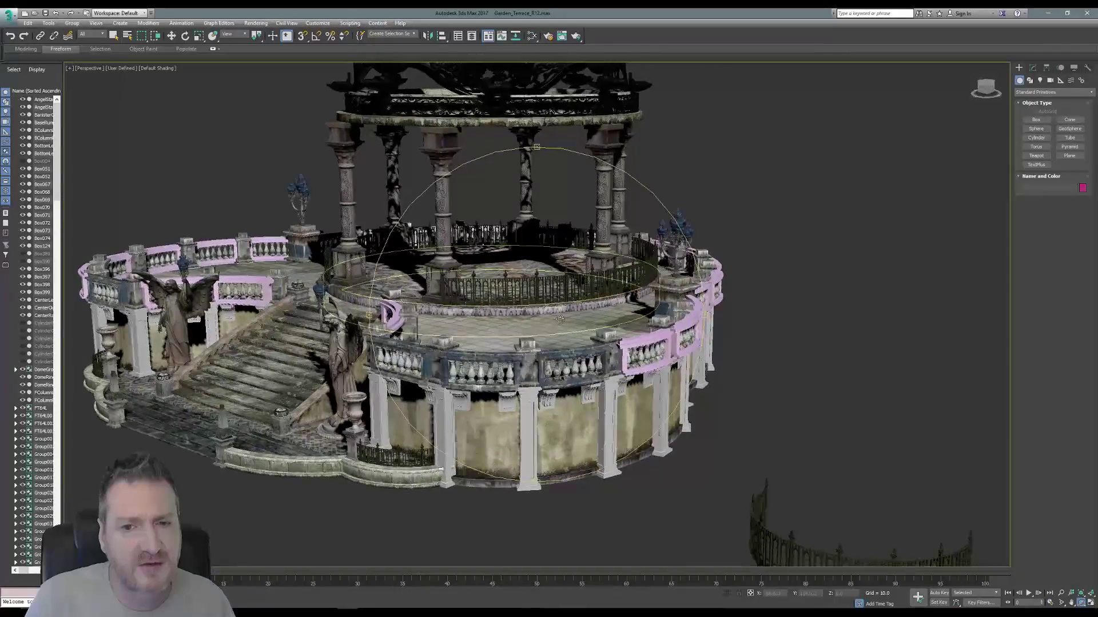
pyautogui.moveTo(559, 311); pyautogui.dragTo(554, 313)
pyautogui.scroll(3, 540, 346)
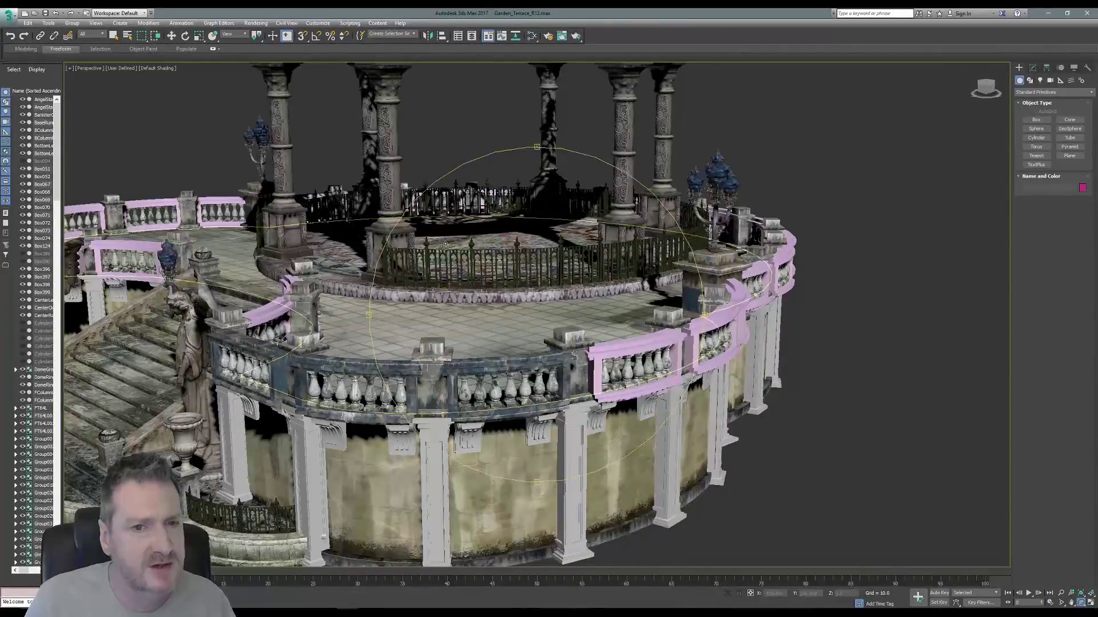
pyautogui.moveTo(573, 289); pyautogui.dragTo(820, 275)
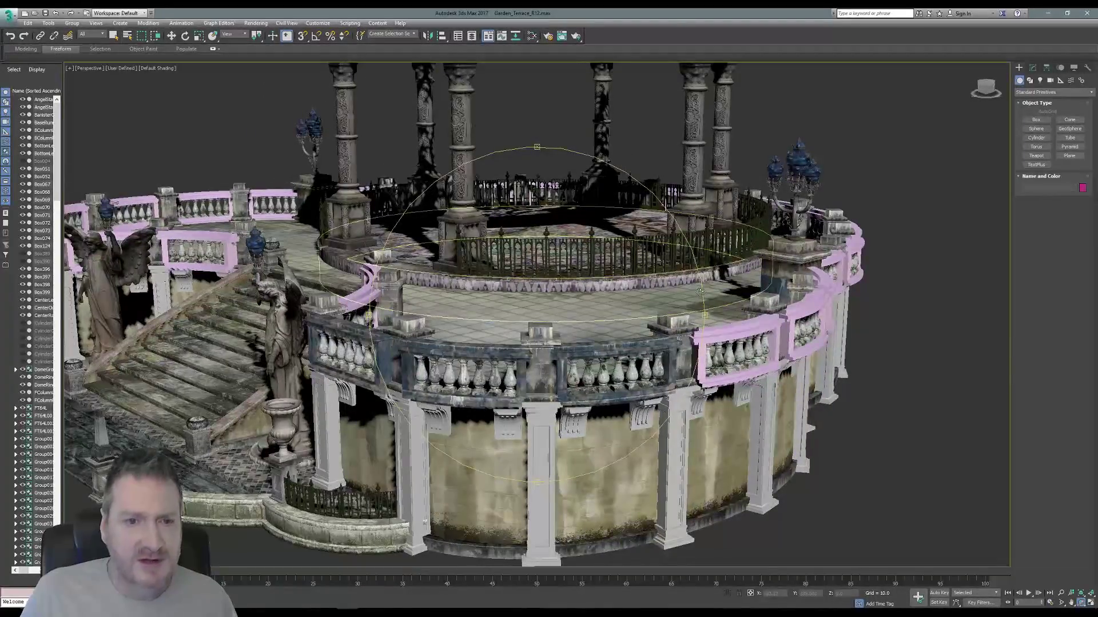
pyautogui.moveTo(621, 291); pyautogui.dragTo(644, 319, button='middle')
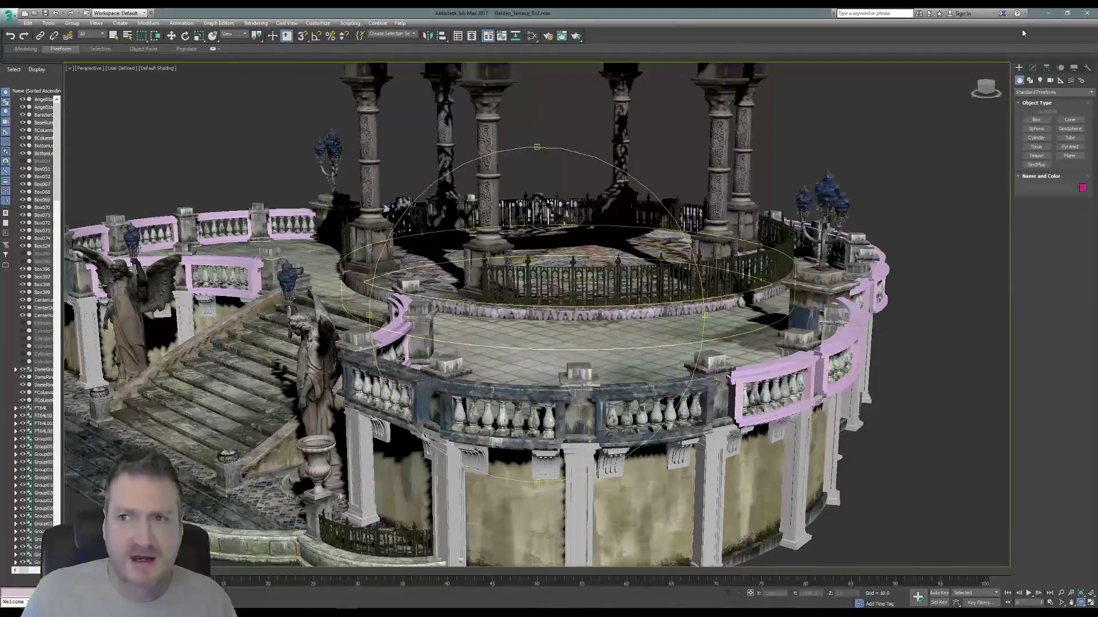
# Switch to Mari and hide the upper drip layers, including Layer 11 and Layer 10, to check the white stains in the stone paint beneath
pyautogui.click(1047, 14)
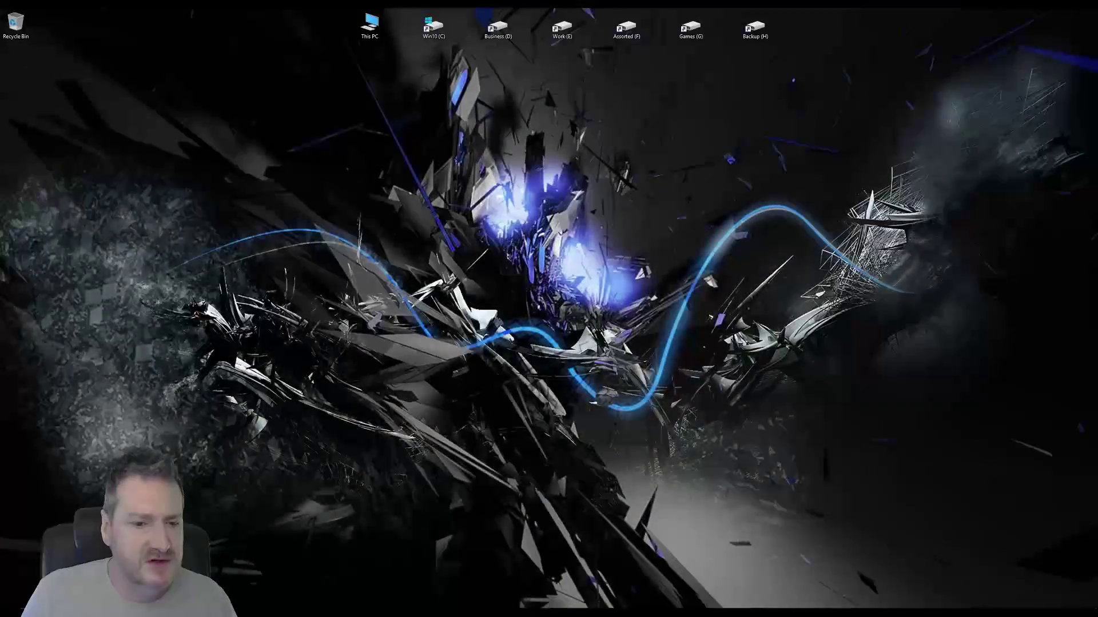
pyautogui.hotkey('alt', 'Tab')
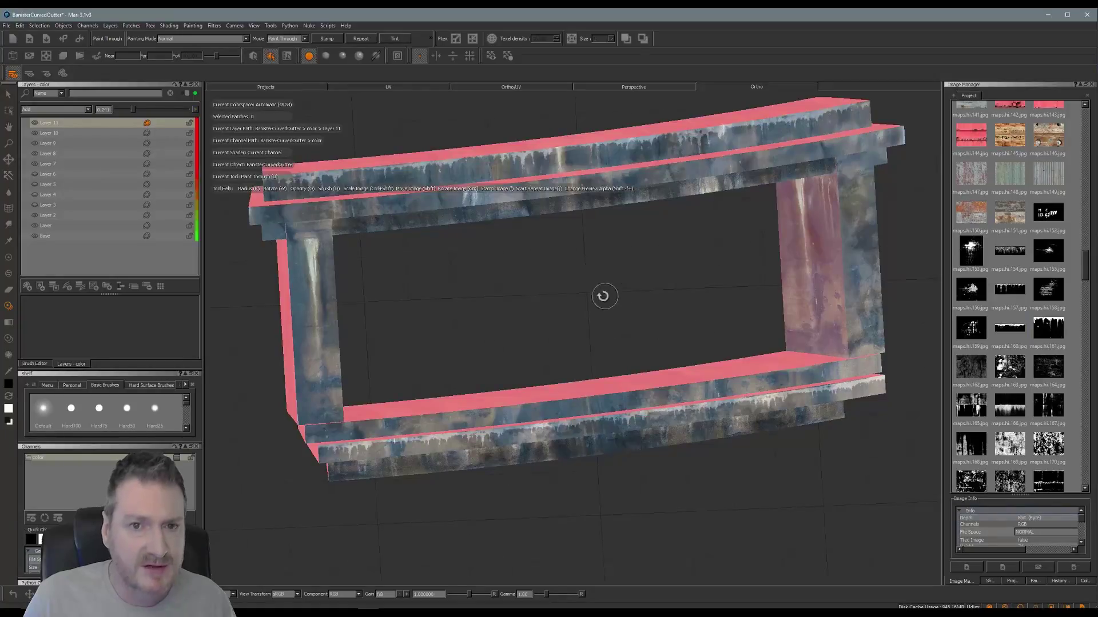
pyautogui.moveTo(600, 294)
pyautogui.keyDown('alt'); pyautogui.mouseDown()
pyautogui.moveTo(542, 284)
pyautogui.moveTo(605, 284)
pyautogui.moveTo(497, 311)
pyautogui.moveTo(512, 316)
pyautogui.mouseUp(); pyautogui.keyUp('alt')
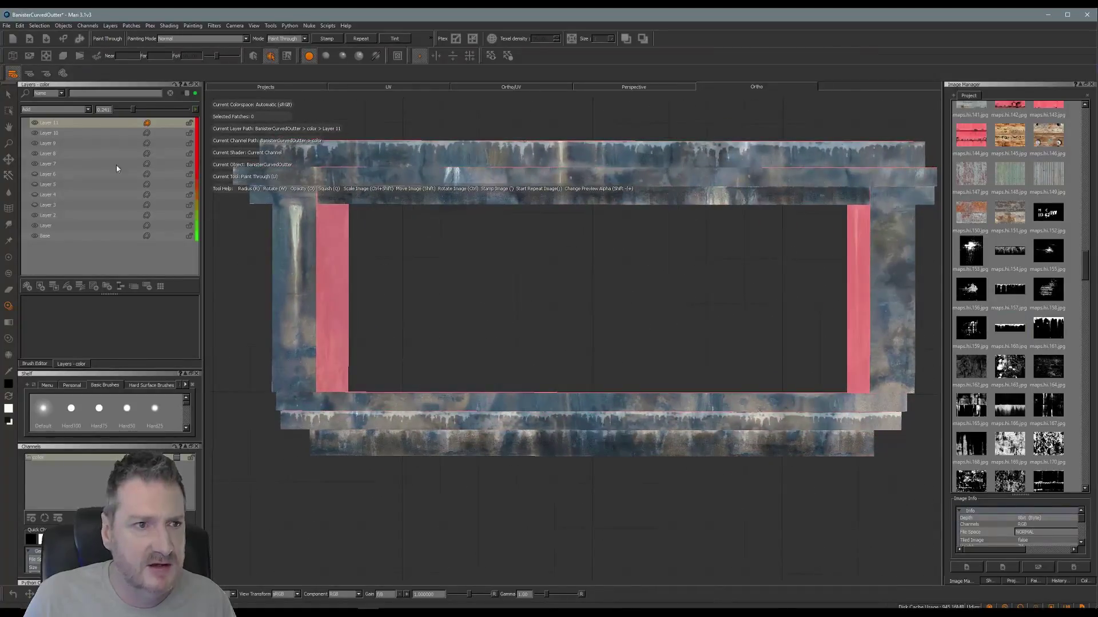
pyautogui.click(37, 122)
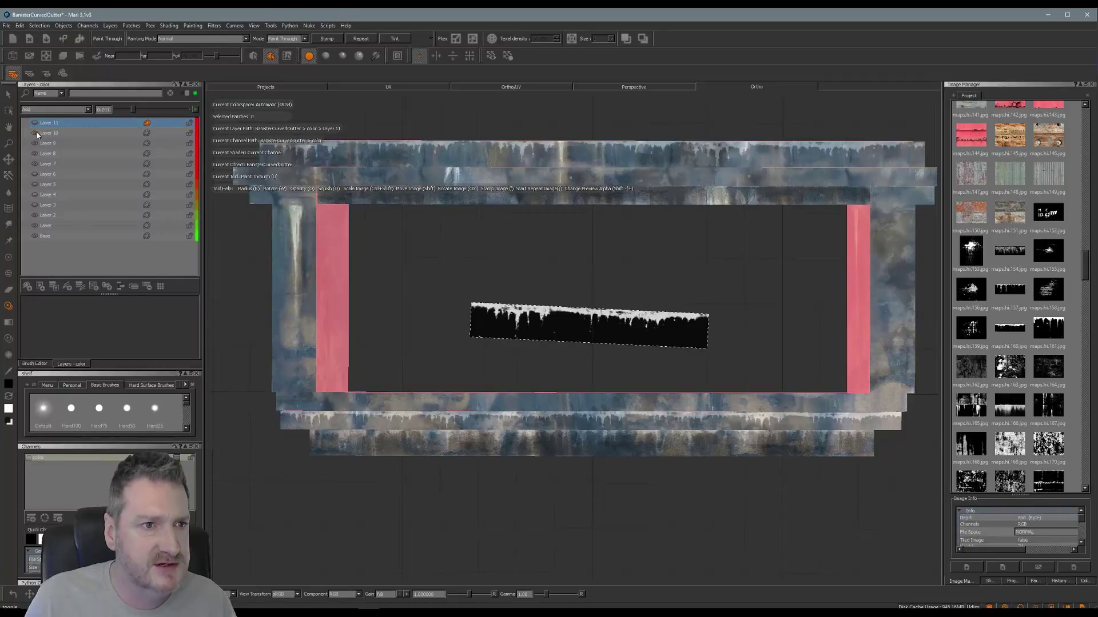
pyautogui.click(35, 134)
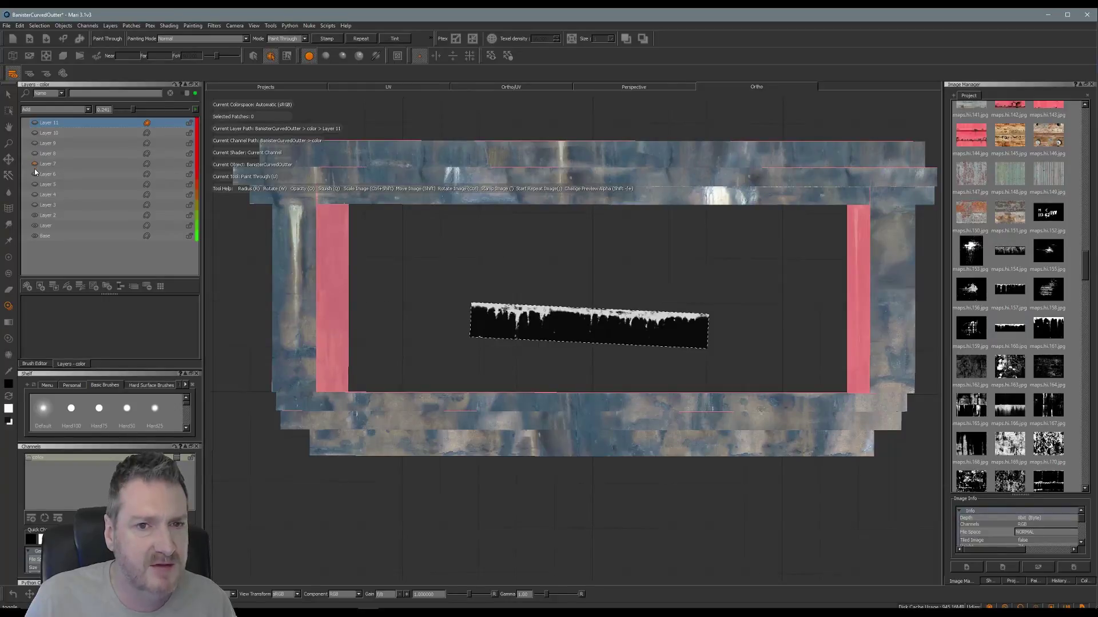
pyautogui.click(35, 167)
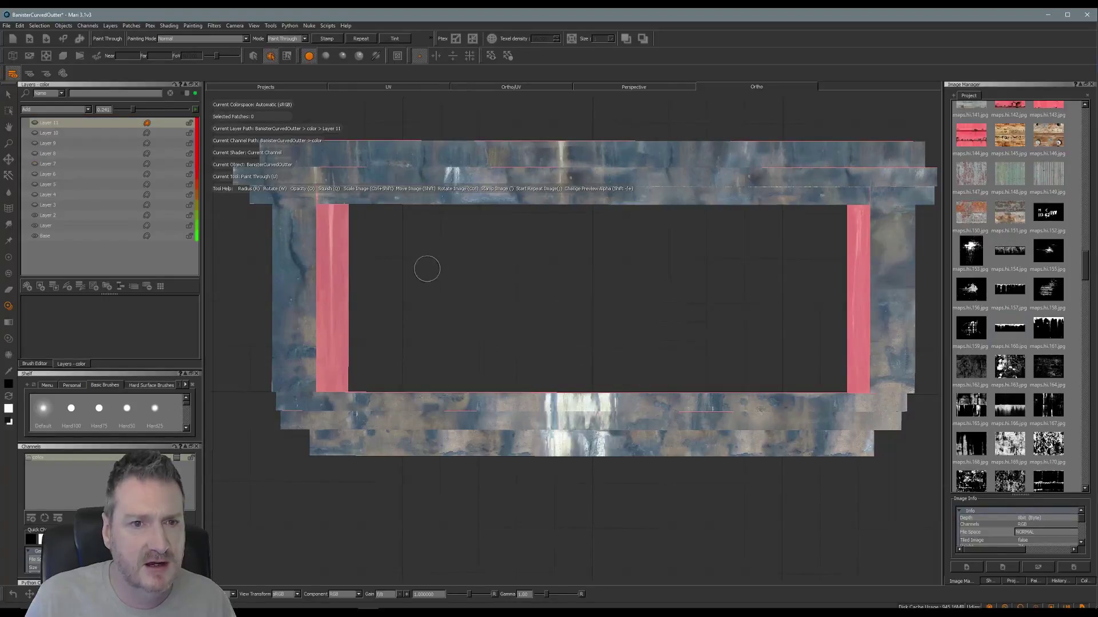
pyautogui.moveTo(427, 269)
pyautogui.keyDown('alt'); pyautogui.mouseDown()
pyautogui.moveTo(520, 262)
pyautogui.moveTo(381, 265)
pyautogui.moveTo(438, 277)
pyautogui.mouseUp(); pyautogui.keyUp('alt')
pyautogui.keyDown('alt'); pyautogui.moveTo(438, 277); pyautogui.dragTo(453, 315, button='middle'); pyautogui.keyUp('alt')
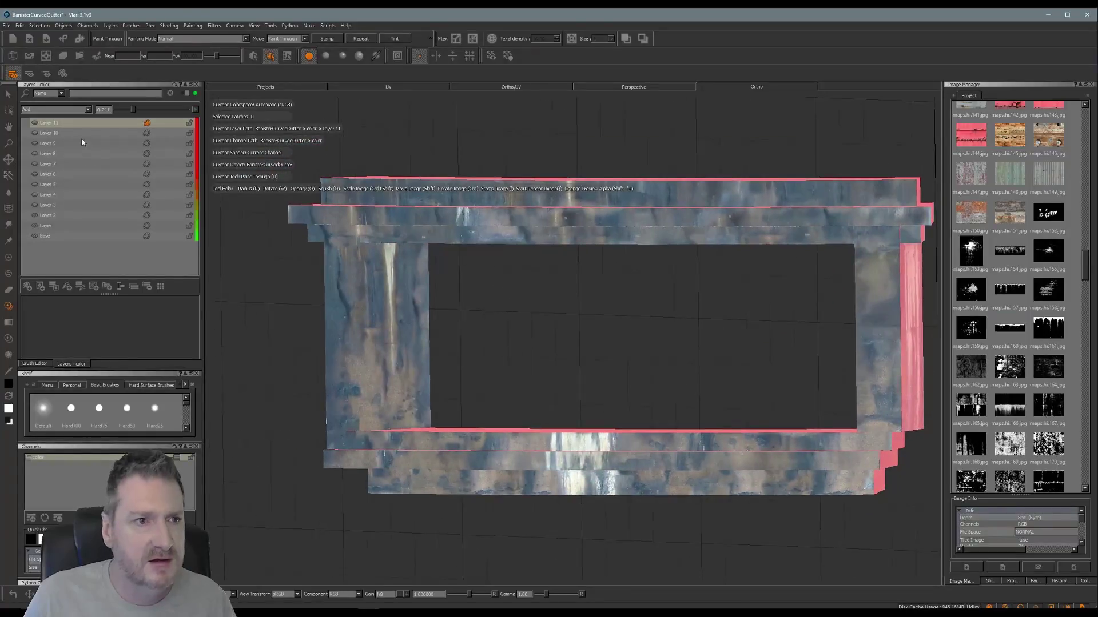
# Add a new layer above Layer 11 and load the maps.hi.24.jpg stained wall image for Paint Through, levelled and placed over the banister
pyautogui.click(27, 286)
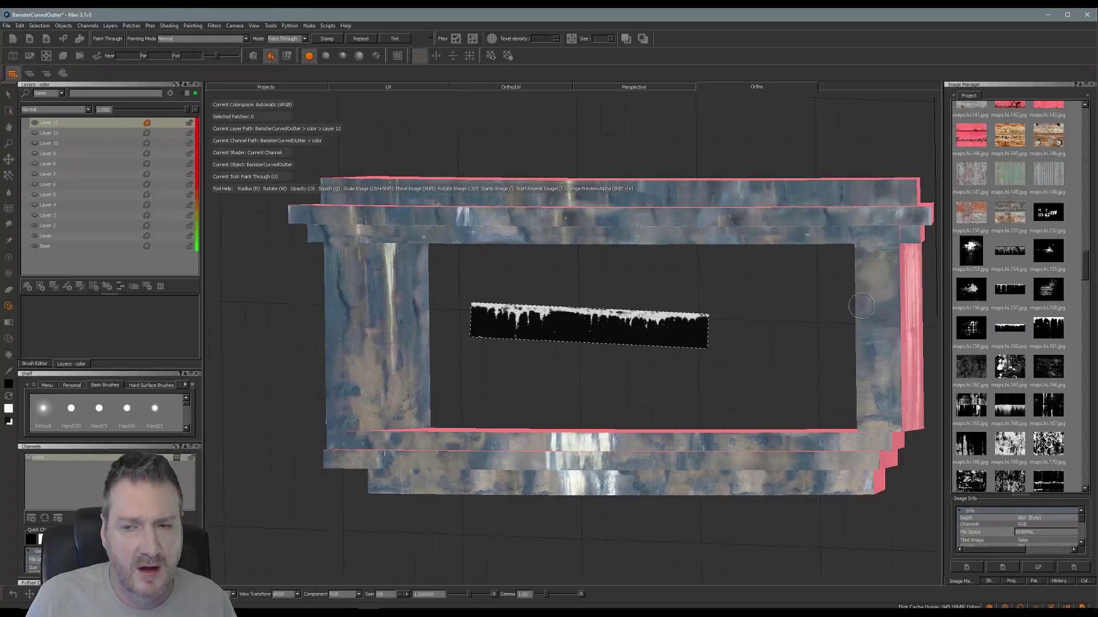
pyautogui.moveTo(1085, 269); pyautogui.dragTo(1085, 126)
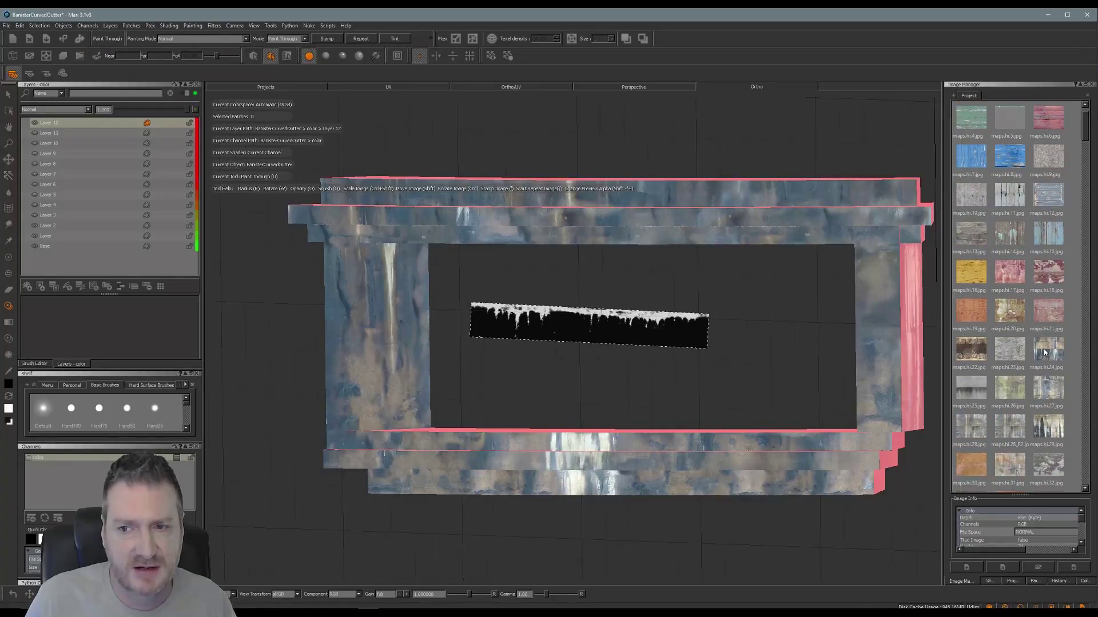
pyautogui.moveTo(733, 359); pyautogui.dragTo(732, 358)
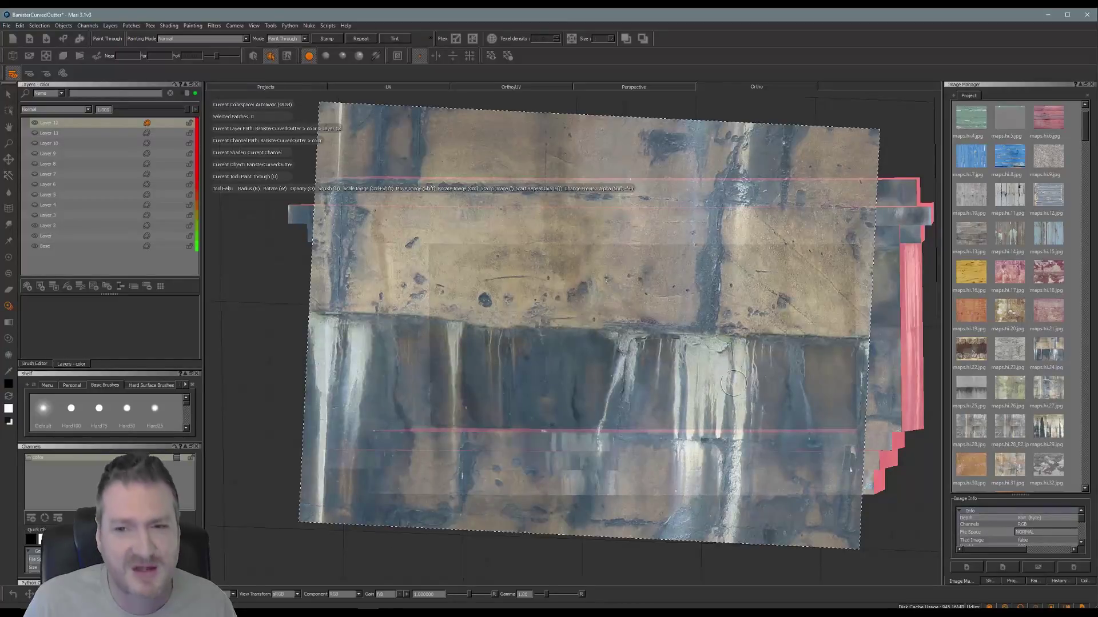
pyautogui.click(757, 329)
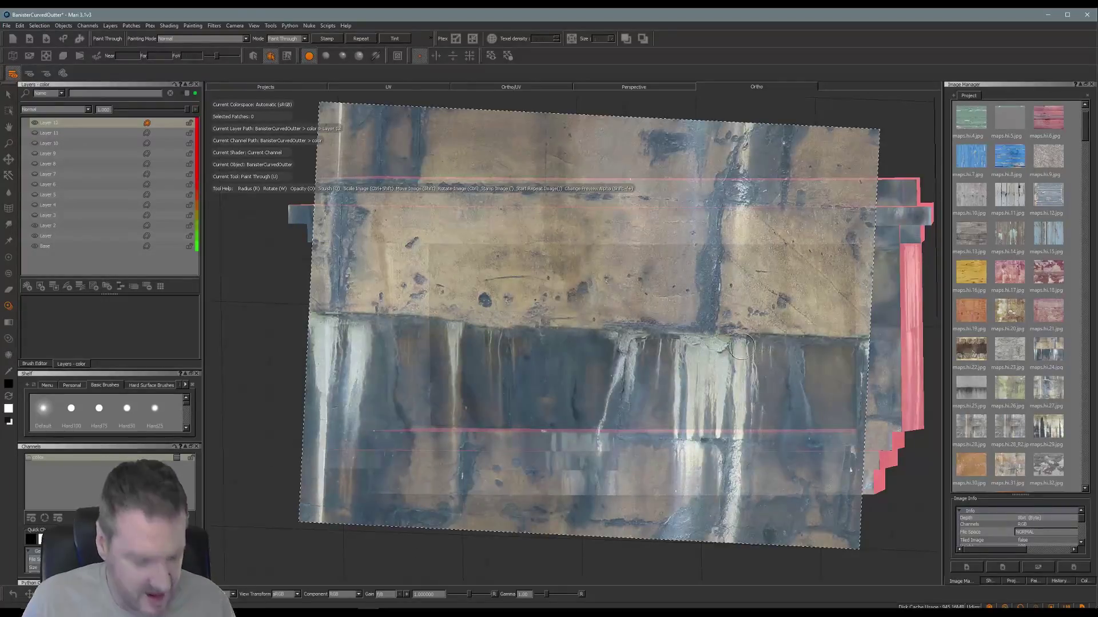
pyautogui.keyDown('ctrl'); pyautogui.moveTo(775, 339); pyautogui.dragTo(789, 332); pyautogui.keyUp('ctrl')
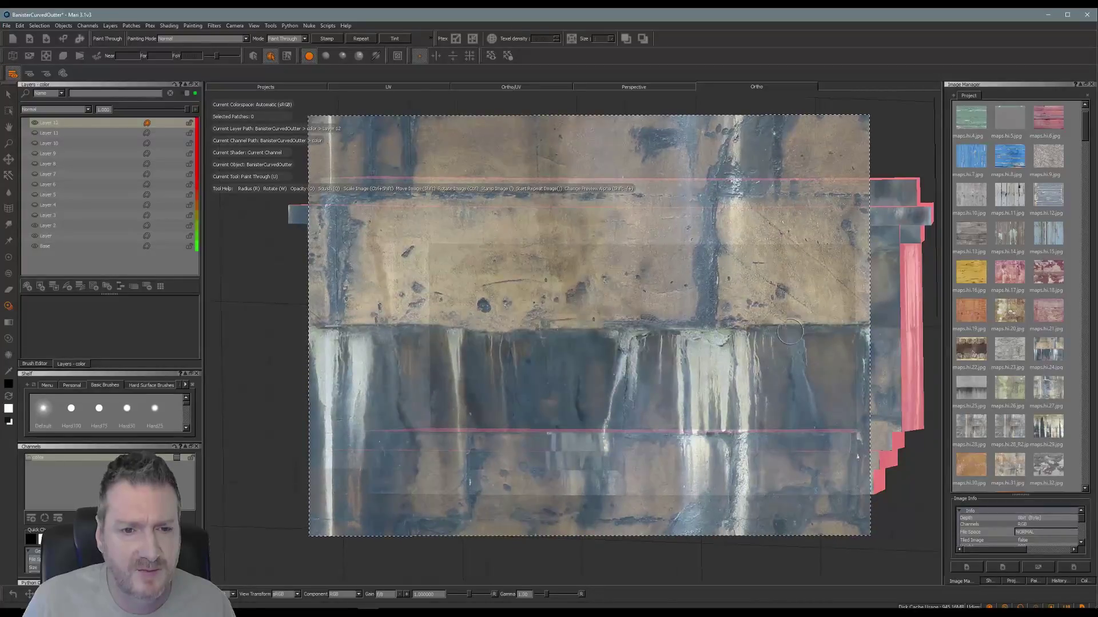
pyautogui.keyDown('shift'); pyautogui.moveTo(538, 363); pyautogui.dragTo(632, 294); pyautogui.keyUp('shift')
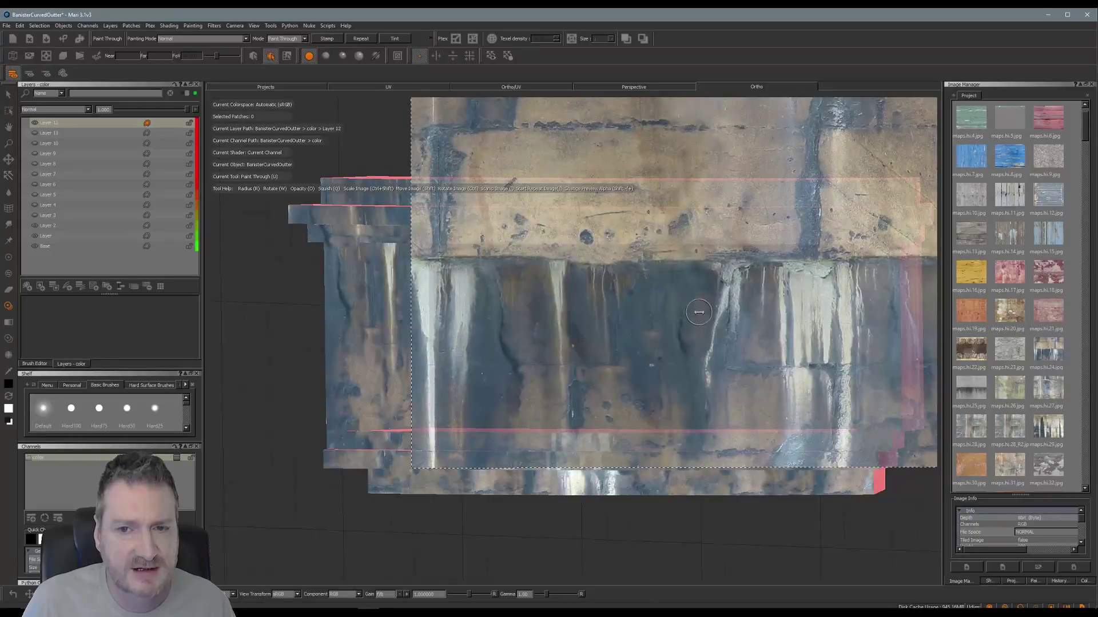
pyautogui.moveTo(698, 309)
pyautogui.keyDown('ctrl'); pyautogui.keyDown('shift'); pyautogui.mouseDown()
pyautogui.moveTo(685, 315)
pyautogui.moveTo(716, 323)
pyautogui.moveTo(691, 313)
pyautogui.moveTo(772, 235)
pyautogui.moveTo(489, 244)
pyautogui.moveTo(821, 242)
pyautogui.mouseUp(); pyautogui.keyUp('shift'); pyautogui.keyUp('ctrl')
# Align the wall image's clean stone with the bottom rail and paint it over the white stains at the middle of the rail's front
pyautogui.moveTo(451, 372)
pyautogui.keyDown('alt'); pyautogui.mouseDown()
pyautogui.moveTo(455, 401)
pyautogui.moveTo(488, 367)
pyautogui.mouseUp(); pyautogui.keyUp('alt')
pyautogui.keyDown('alt'); pyautogui.moveTo(486, 368); pyautogui.dragTo(476, 326, button='middle'); pyautogui.keyUp('alt')
pyautogui.keyDown('alt'); pyautogui.moveTo(503, 326); pyautogui.dragTo(513, 350); pyautogui.keyUp('alt')
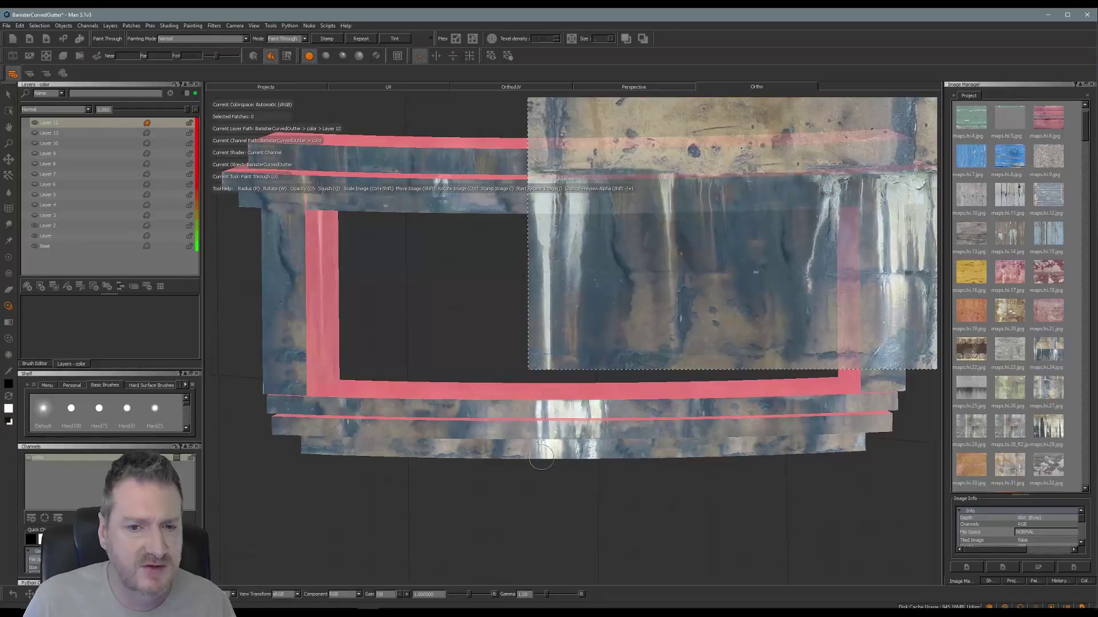
pyautogui.moveTo(784, 282)
pyautogui.keyDown('shift'); pyautogui.mouseDown()
pyautogui.moveTo(671, 301)
pyautogui.moveTo(627, 277)
pyautogui.moveTo(623, 380)
pyautogui.mouseUp(); pyautogui.keyUp('shift')
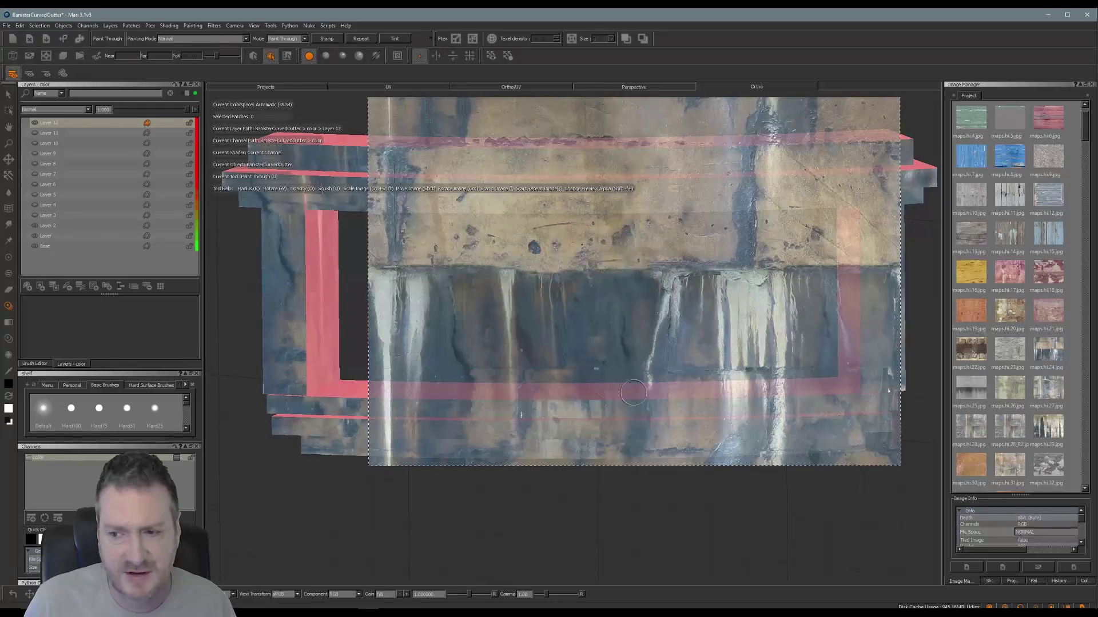
pyautogui.press("'")
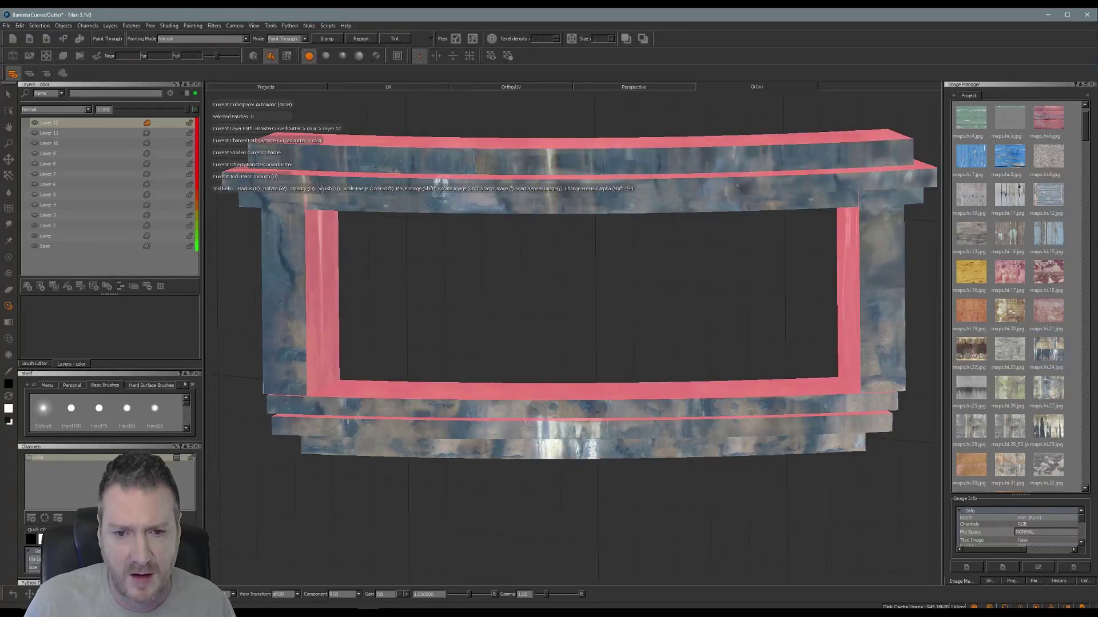
pyautogui.moveTo(531, 416)
pyautogui.mouseDown()
pyautogui.moveTo(577, 432)
pyautogui.moveTo(541, 440)
pyautogui.moveTo(594, 442)
pyautogui.moveTo(538, 451)
pyautogui.mouseUp()
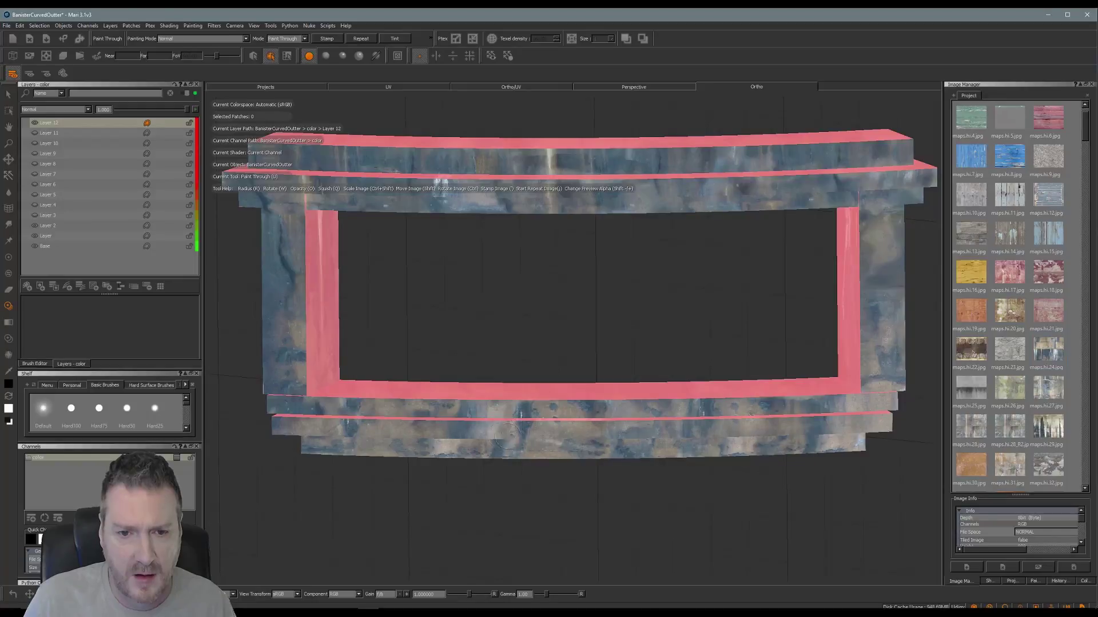
pyautogui.moveTo(508, 430); pyautogui.dragTo(491, 451)
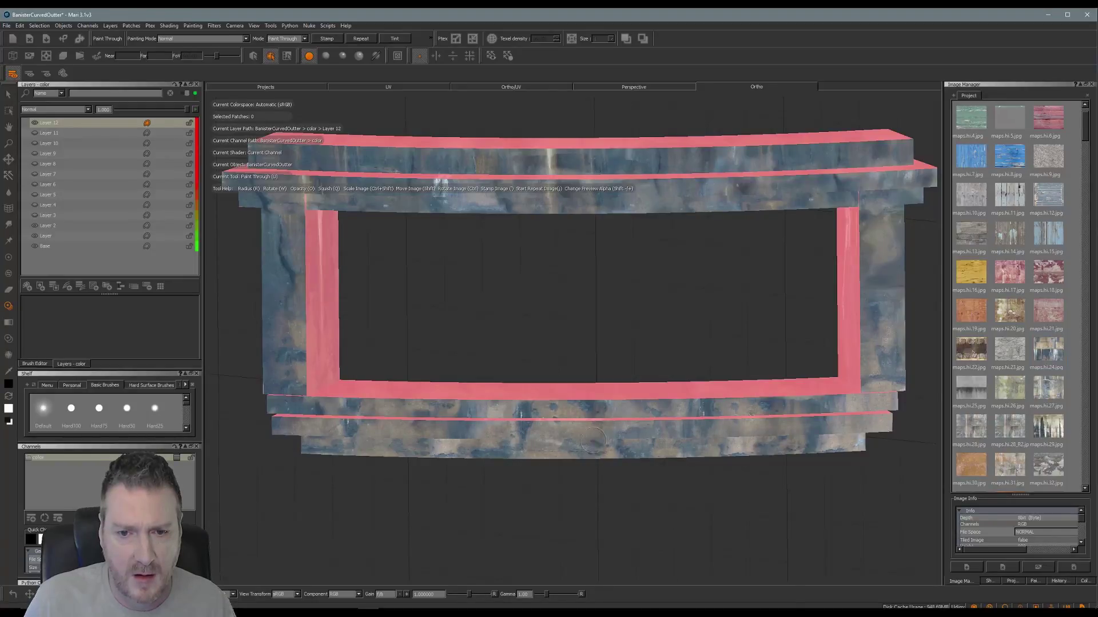
pyautogui.moveTo(593, 441); pyautogui.dragTo(589, 445)
pyautogui.press('b')
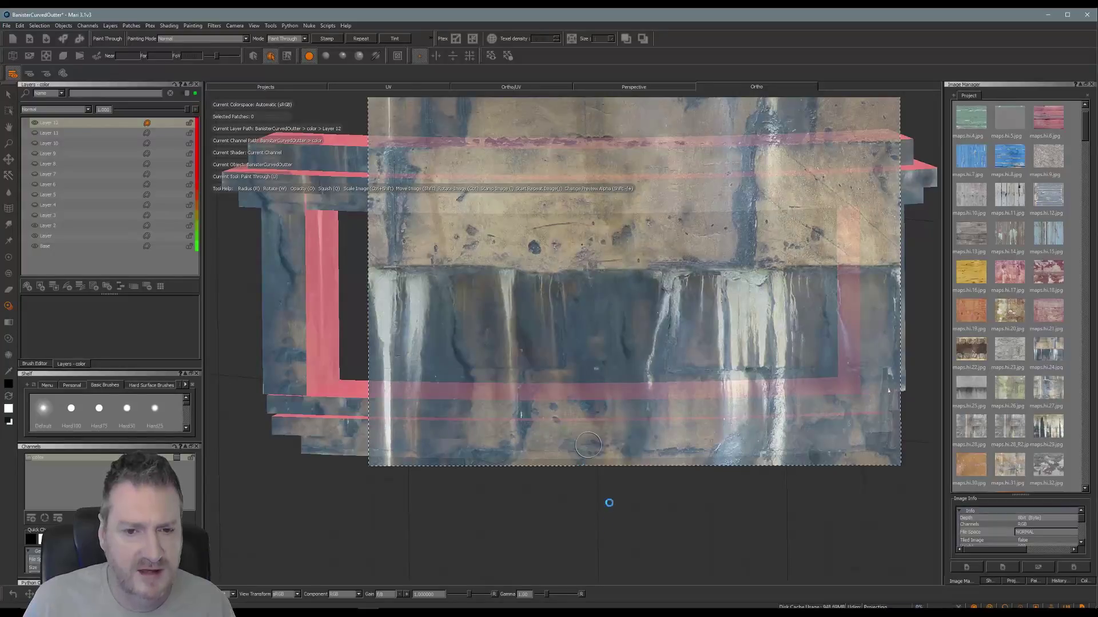
# Reposition the wall image for the view from below and paint clean stone over the white stain at the middle of the bottom rail
pyautogui.moveTo(588, 483)
pyautogui.keyDown('alt'); pyautogui.mouseDown()
pyautogui.moveTo(581, 451)
pyautogui.moveTo(595, 409)
pyautogui.mouseUp(); pyautogui.keyUp('alt')
pyautogui.press('u')
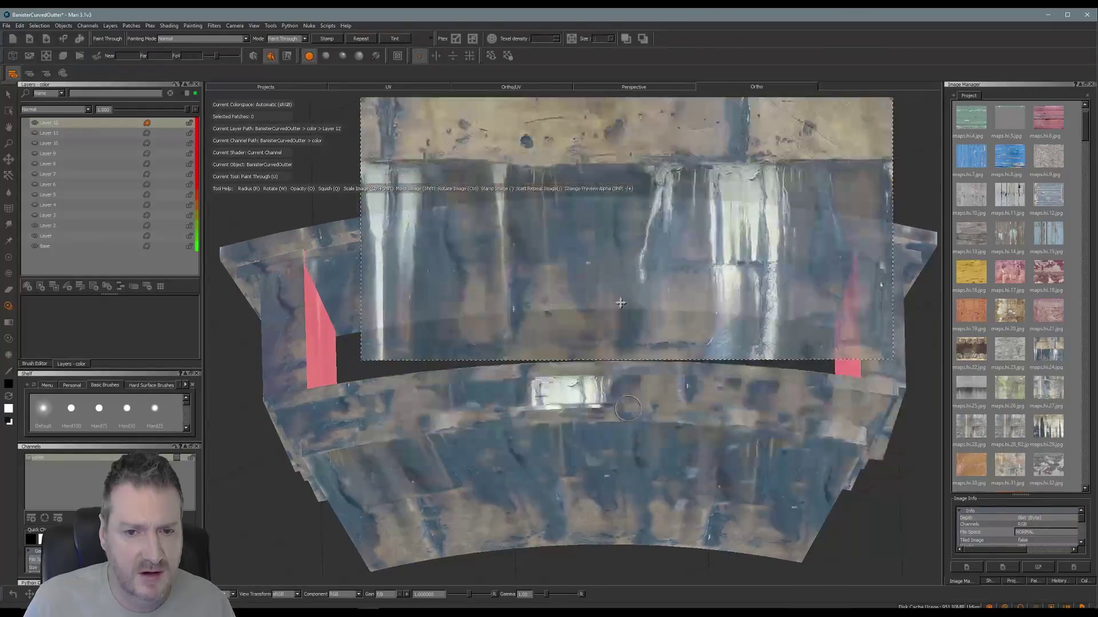
pyautogui.moveTo(620, 303)
pyautogui.keyDown('shift'); pyautogui.mouseDown()
pyautogui.moveTo(618, 325)
pyautogui.moveTo(640, 322)
pyautogui.moveTo(627, 294)
pyautogui.moveTo(605, 293)
pyautogui.moveTo(477, 389)
pyautogui.moveTo(387, 420)
pyautogui.mouseUp(); pyautogui.keyUp('shift')
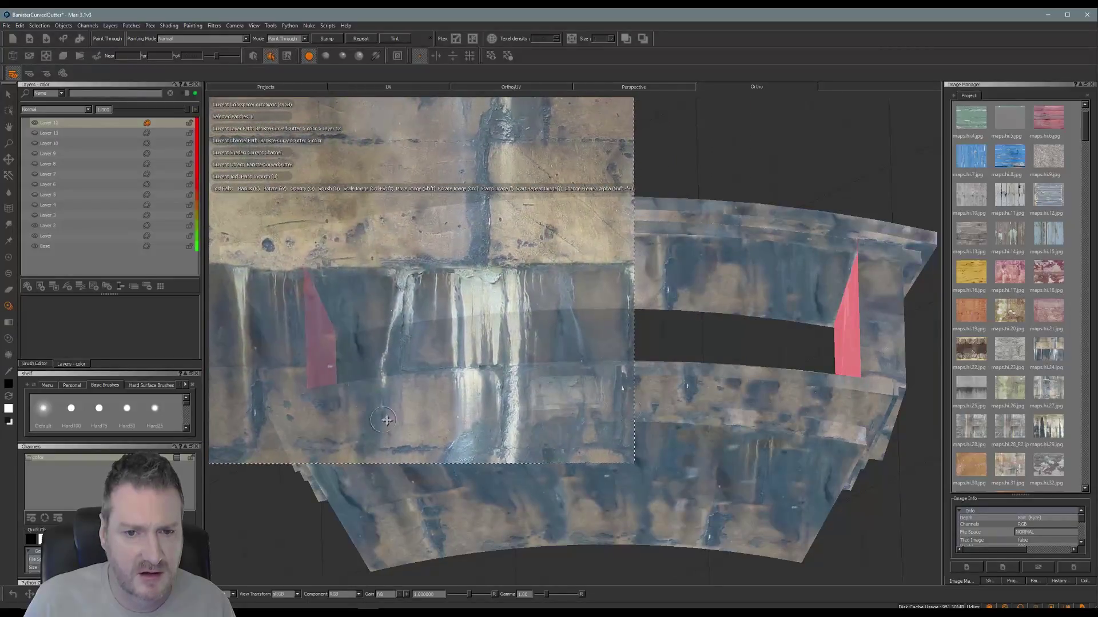
pyautogui.moveTo(535, 391)
pyautogui.mouseDown()
pyautogui.moveTo(577, 383)
pyautogui.moveTo(532, 392)
pyautogui.mouseUp()
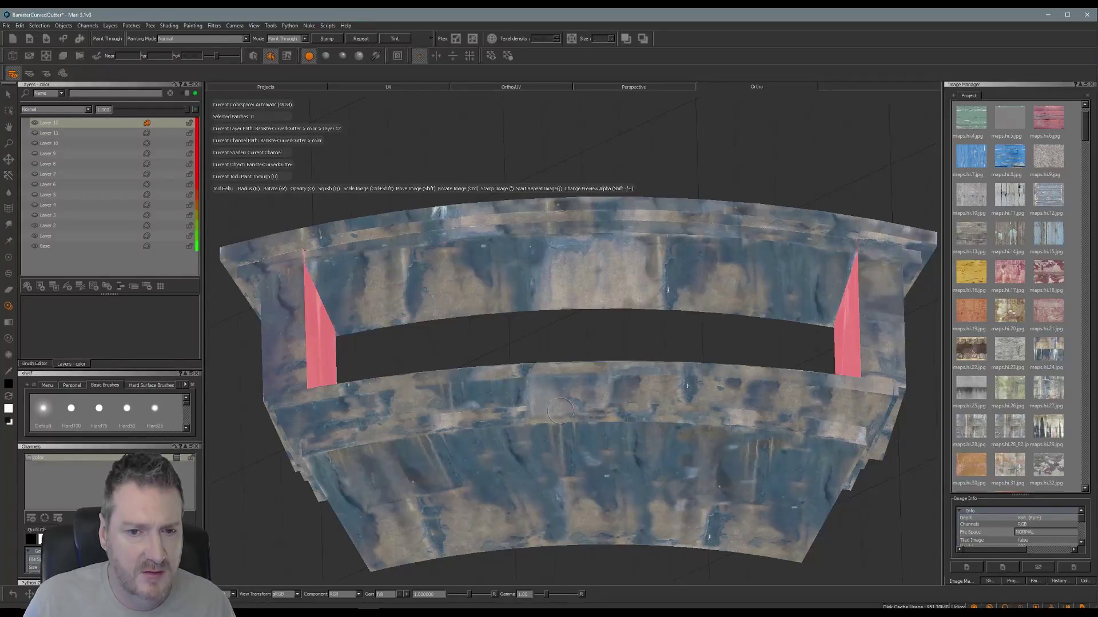
pyautogui.moveTo(560, 410); pyautogui.dragTo(572, 407)
pyautogui.moveTo(680, 345)
pyautogui.keyDown('alt'); pyautogui.mouseDown()
pyautogui.moveTo(566, 343)
pyautogui.moveTo(580, 402)
pyautogui.moveTo(569, 426)
pyautogui.moveTo(558, 400)
pyautogui.moveTo(576, 362)
pyautogui.mouseUp(); pyautogui.keyUp('alt')
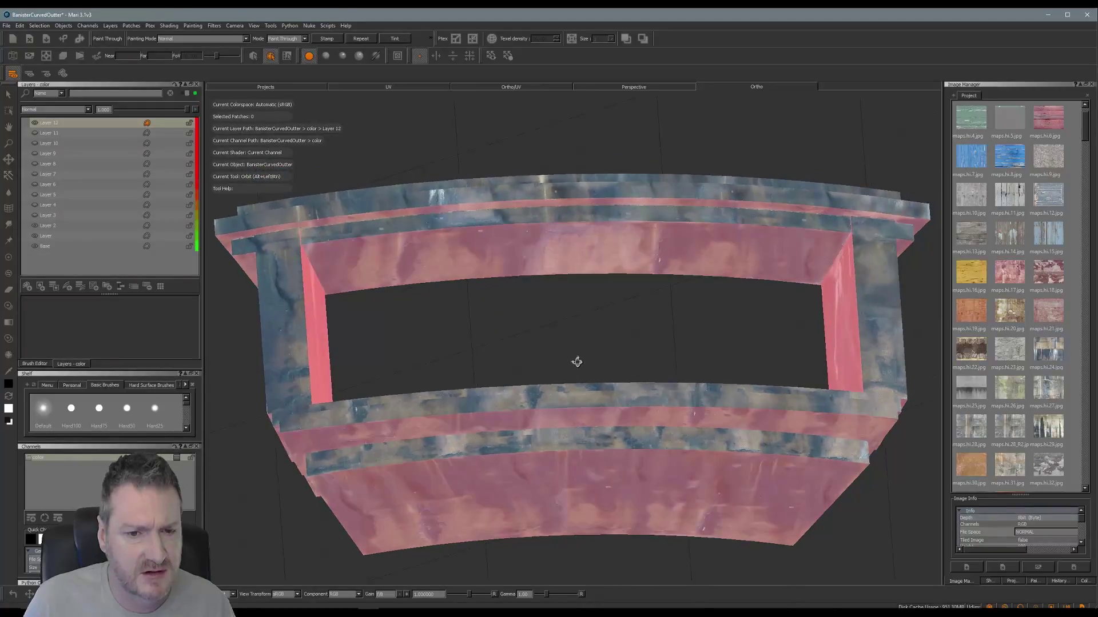
pyautogui.keyDown('alt'); pyautogui.moveTo(583, 360); pyautogui.dragTo(616, 326, button='middle'); pyautogui.keyUp('alt')
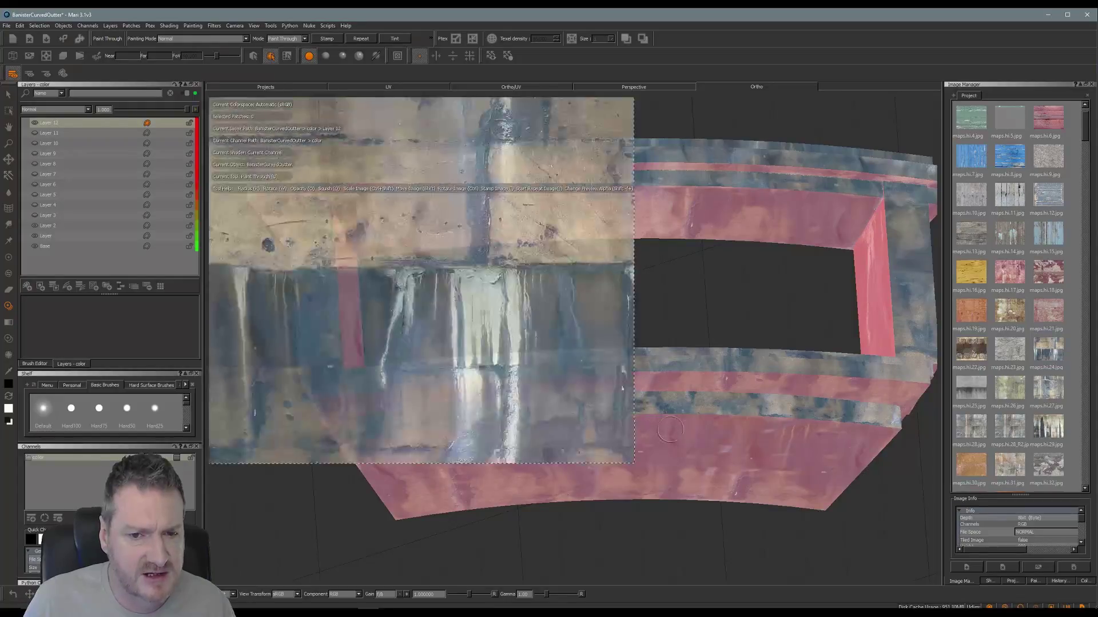
# Place the wall image over the end pillar's inner face and paint clean stone over its long white drip
pyautogui.moveTo(555, 397)
pyautogui.keyDown('shift'); pyautogui.mouseDown()
pyautogui.moveTo(528, 325)
pyautogui.moveTo(522, 378)
pyautogui.moveTo(549, 381)
pyautogui.moveTo(538, 391)
pyautogui.moveTo(546, 375)
pyautogui.moveTo(533, 399)
pyautogui.moveTo(564, 404)
pyautogui.mouseUp(); pyautogui.keyUp('shift')
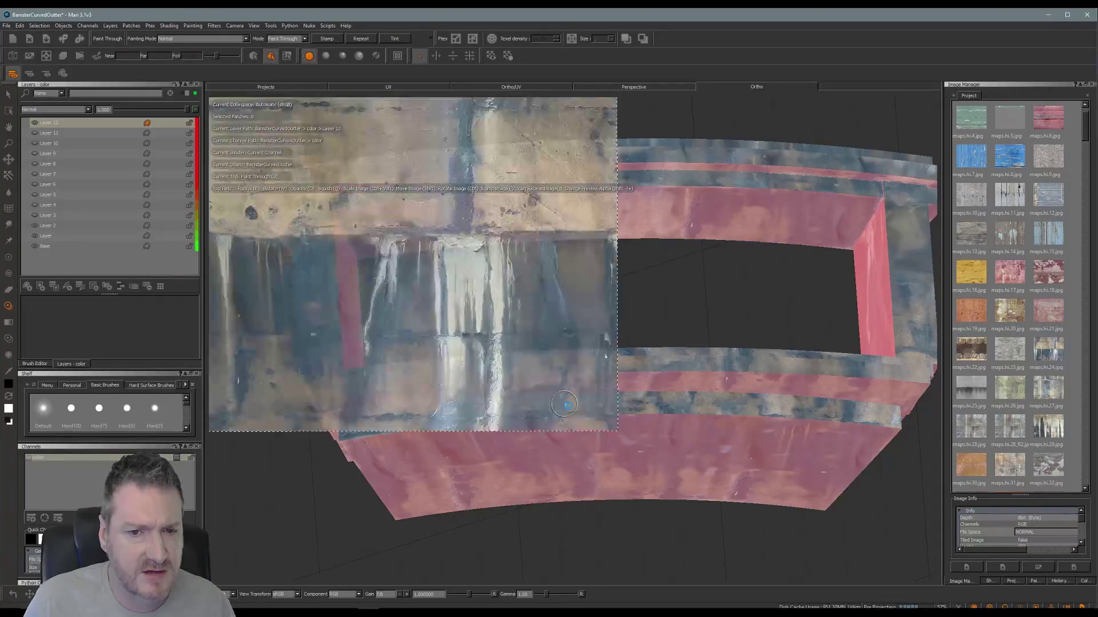
pyautogui.moveTo(645, 339)
pyautogui.keyDown('alt'); pyautogui.mouseDown()
pyautogui.moveTo(675, 309)
pyautogui.moveTo(667, 348)
pyautogui.moveTo(578, 350)
pyautogui.mouseUp(); pyautogui.keyUp('alt')
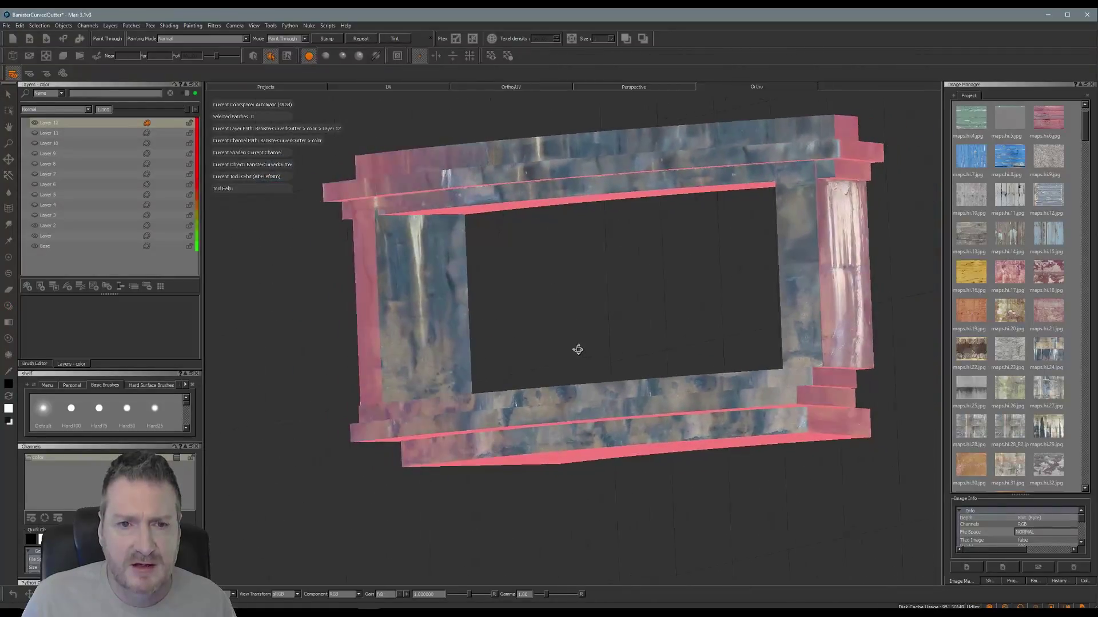
pyautogui.keyDown('alt'); pyautogui.moveTo(526, 301); pyautogui.dragTo(503, 330); pyautogui.keyUp('alt')
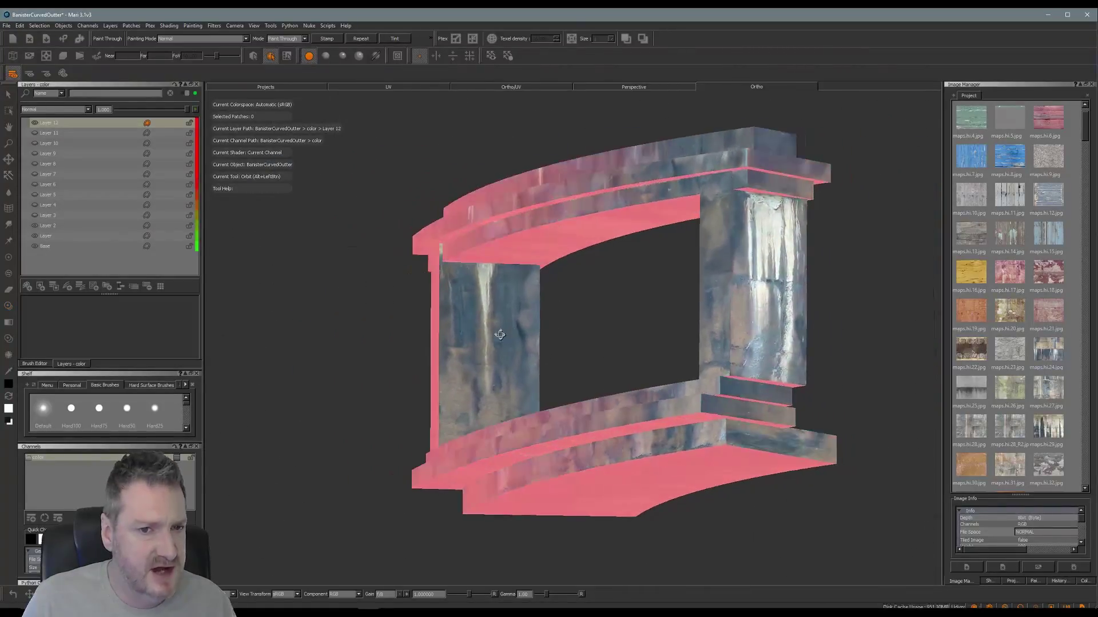
pyautogui.keyDown('alt'); pyautogui.moveTo(579, 337); pyautogui.dragTo(600, 338); pyautogui.keyUp('alt')
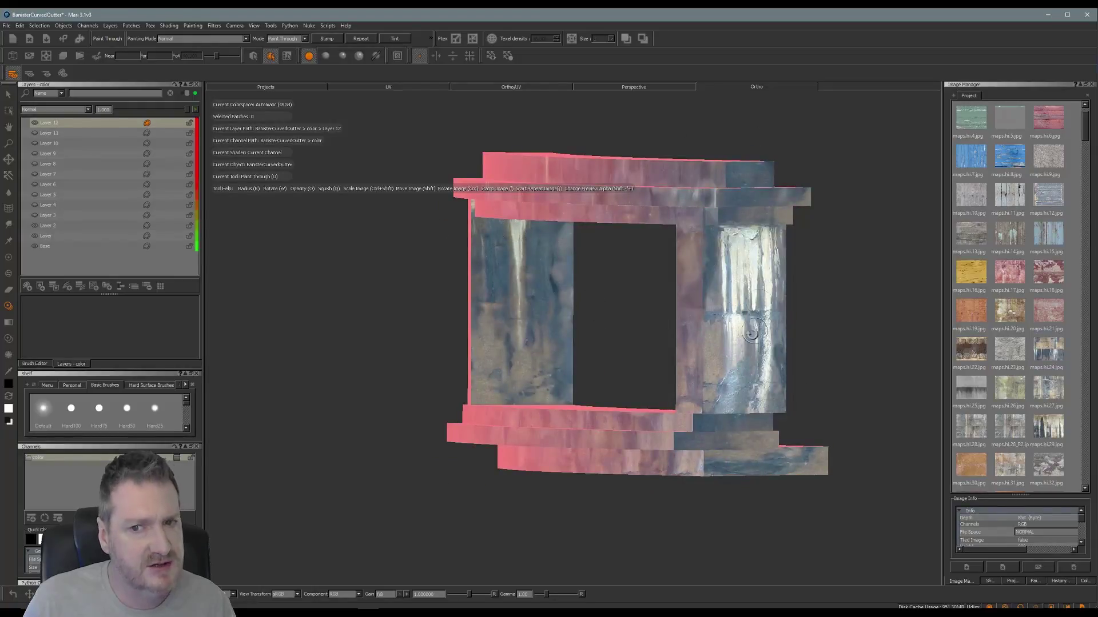
pyautogui.moveTo(647, 301)
pyautogui.keyDown('alt'); pyautogui.mouseDown()
pyautogui.moveTo(561, 307)
pyautogui.moveTo(637, 310)
pyautogui.moveTo(629, 301)
pyautogui.moveTo(573, 319)
pyautogui.moveTo(635, 368)
pyautogui.mouseUp(); pyautogui.keyUp('alt')
pyautogui.moveTo(635, 369)
pyautogui.keyDown('alt'); pyautogui.mouseDown(button='right')
pyautogui.moveTo(637, 360)
pyautogui.moveTo(594, 363)
pyautogui.mouseUp(button='right'); pyautogui.keyUp('alt')
pyautogui.keyDown('alt'); pyautogui.keyDown('shift'); pyautogui.moveTo(616, 348); pyautogui.dragTo(576, 330); pyautogui.keyUp('shift'); pyautogui.keyUp('alt')
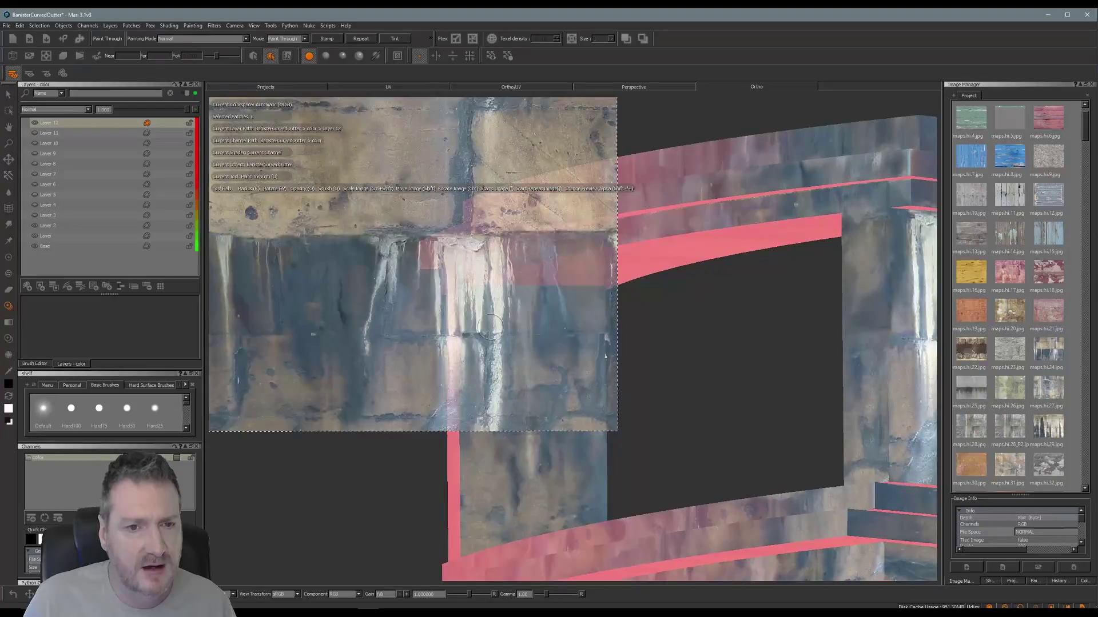
pyautogui.moveTo(489, 327)
pyautogui.keyDown('shift'); pyautogui.mouseDown()
pyautogui.moveTo(375, 344)
pyautogui.moveTo(437, 366)
pyautogui.mouseUp(); pyautogui.keyUp('shift')
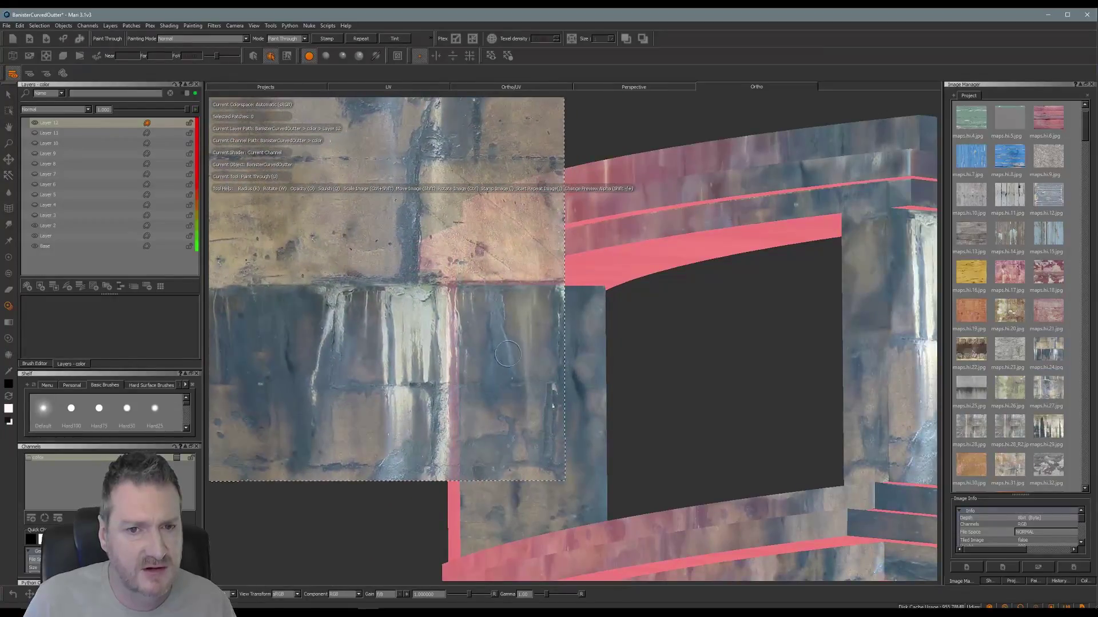
pyautogui.moveTo(521, 303); pyautogui.dragTo(519, 298)
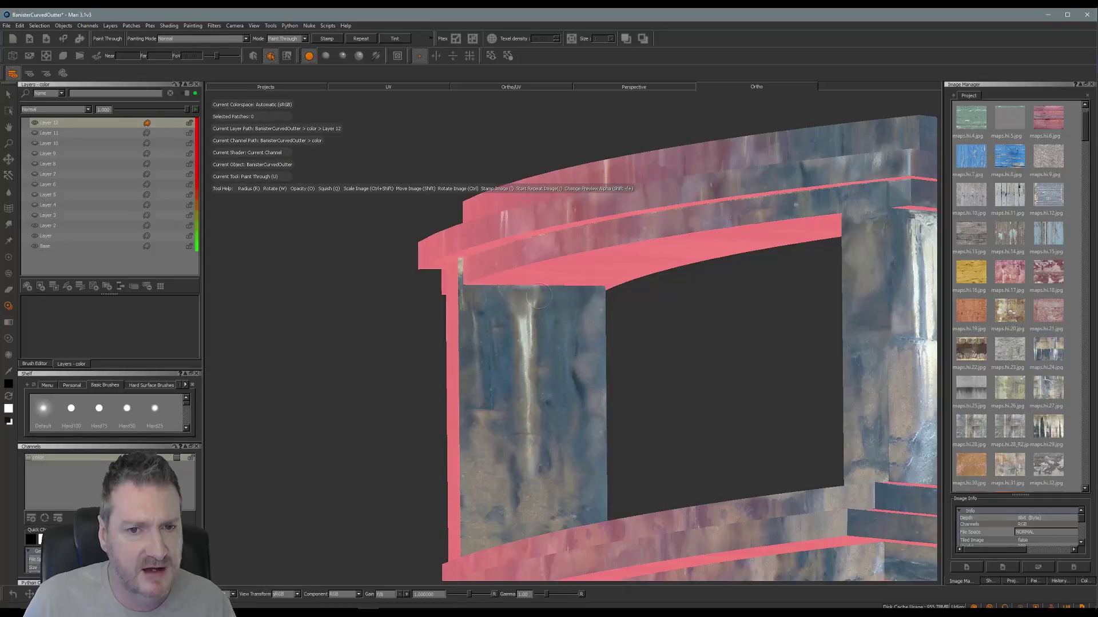
pyautogui.moveTo(532, 309)
pyautogui.mouseDown()
pyautogui.moveTo(497, 320)
pyautogui.moveTo(715, 323)
pyautogui.mouseUp()
pyautogui.moveTo(533, 311)
pyautogui.mouseDown()
pyautogui.moveTo(528, 295)
pyautogui.moveTo(528, 438)
pyautogui.moveTo(539, 409)
pyautogui.mouseUp()
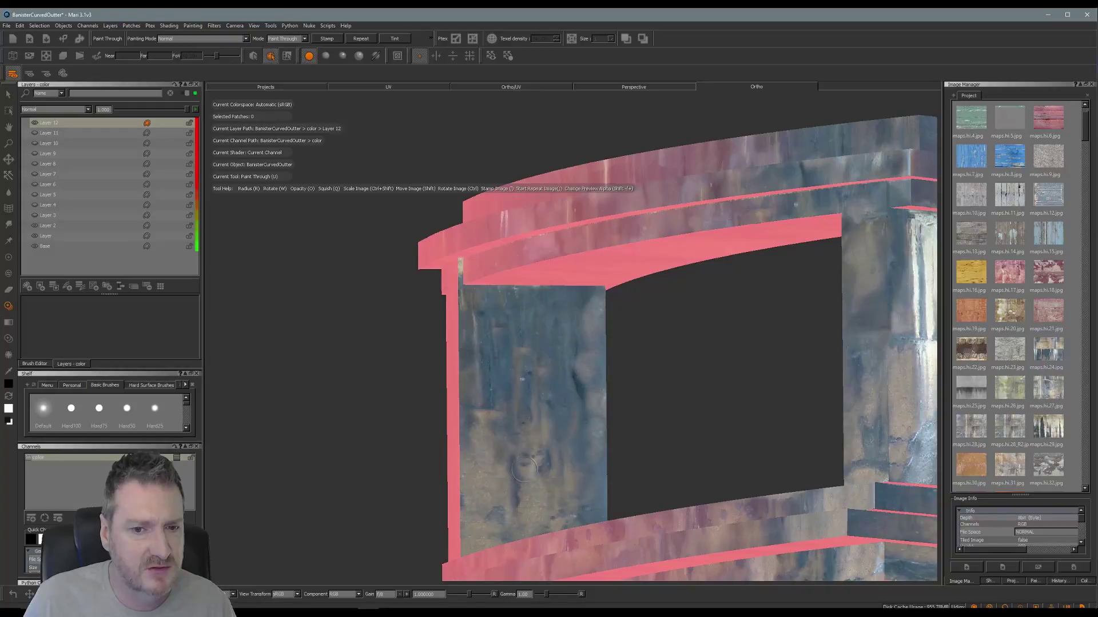
pyautogui.moveTo(556, 452)
pyautogui.keyDown('shift'); pyautogui.mouseDown()
pyautogui.moveTo(558, 481)
pyautogui.moveTo(520, 477)
pyautogui.moveTo(543, 482)
pyautogui.moveTo(632, 431)
pyautogui.mouseUp(); pyautogui.keyUp('shift')
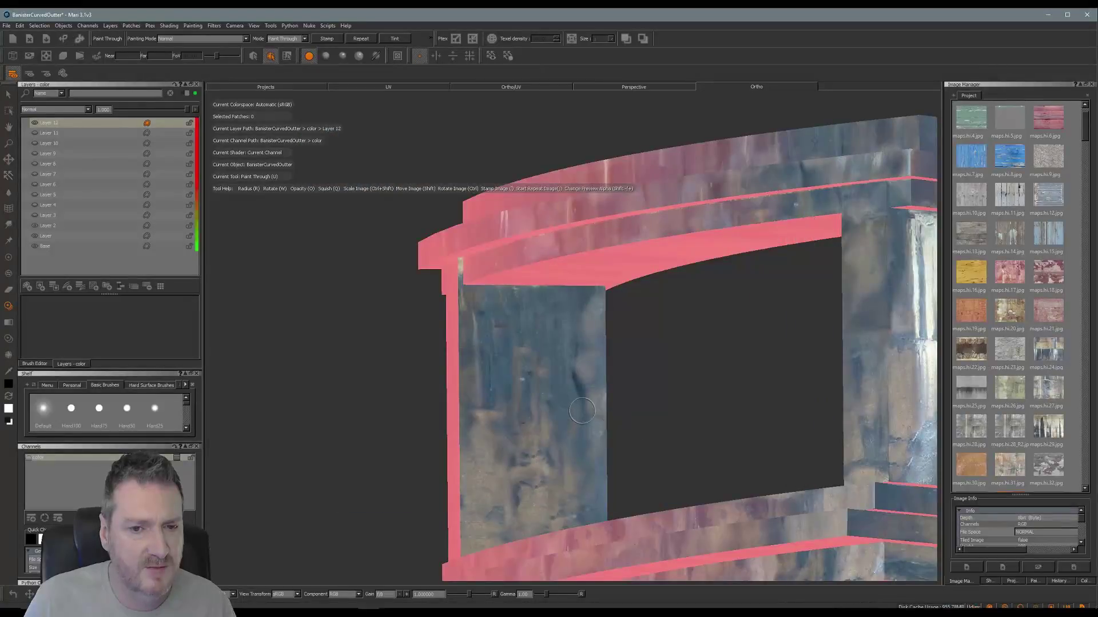
# Paint dark stone from the wall image over the broad white stains on the upper half of the other pillar's outer end face
pyautogui.keyDown('alt'); pyautogui.moveTo(662, 368); pyautogui.dragTo(763, 274); pyautogui.keyUp('alt')
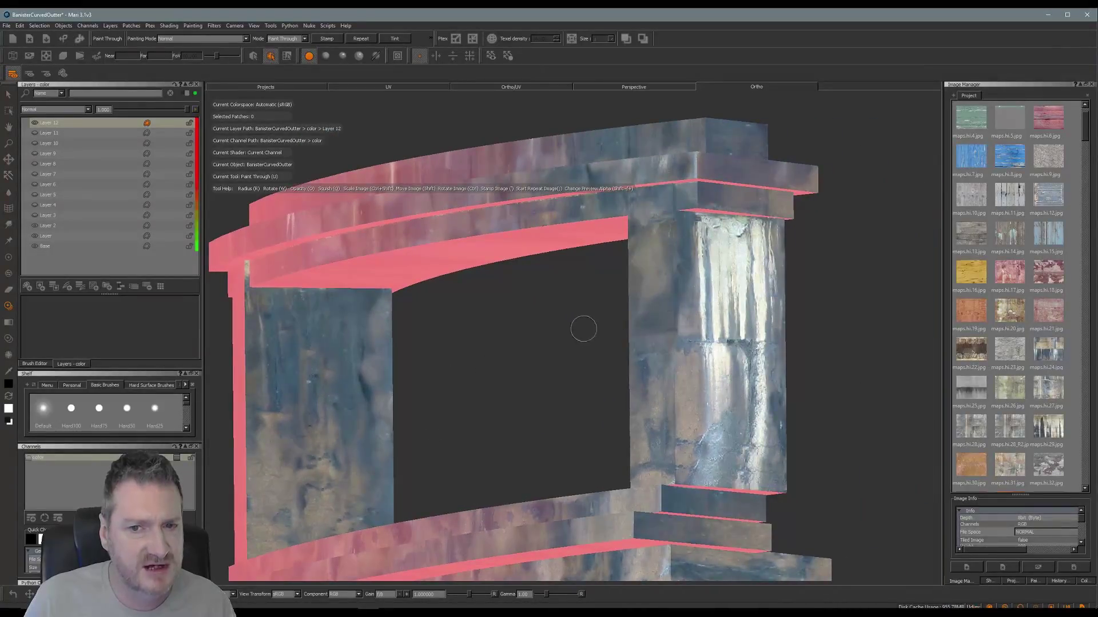
pyautogui.keyDown('alt'); pyautogui.moveTo(583, 326); pyautogui.dragTo(538, 342); pyautogui.keyUp('alt')
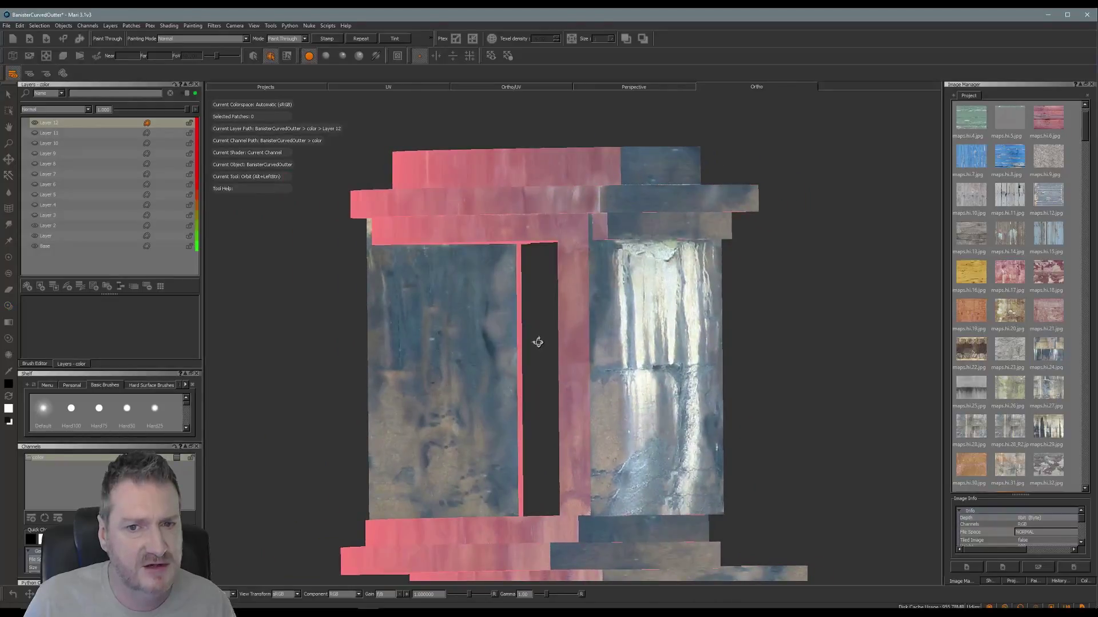
pyautogui.moveTo(754, 356)
pyautogui.keyDown('alt'); pyautogui.mouseDown()
pyautogui.moveTo(664, 338)
pyautogui.moveTo(653, 358)
pyautogui.mouseUp(); pyautogui.keyUp('alt')
pyautogui.moveTo(654, 353); pyautogui.dragTo(672, 299)
pyautogui.moveTo(562, 302)
pyautogui.keyDown('alt'); pyautogui.mouseDown(button='middle')
pyautogui.moveTo(527, 320)
pyautogui.moveTo(454, 303)
pyautogui.mouseUp(button='middle'); pyautogui.keyUp('alt')
pyautogui.moveTo(670, 373)
pyautogui.keyDown('shift'); pyautogui.mouseDown()
pyautogui.moveTo(687, 248)
pyautogui.moveTo(680, 288)
pyautogui.moveTo(639, 288)
pyautogui.moveTo(672, 294)
pyautogui.mouseUp(); pyautogui.keyUp('shift')
pyautogui.moveTo(513, 253)
pyautogui.mouseDown()
pyautogui.moveTo(488, 252)
pyautogui.moveTo(554, 253)
pyautogui.mouseUp()
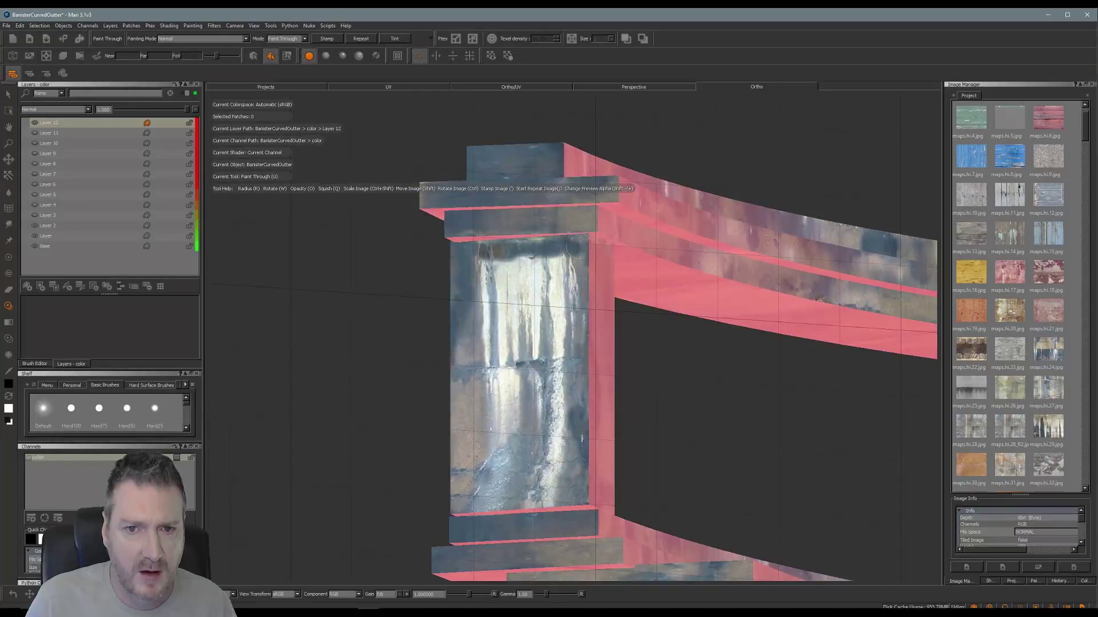
pyautogui.moveTo(479, 258)
pyautogui.mouseDown()
pyautogui.moveTo(497, 355)
pyautogui.moveTo(487, 338)
pyautogui.mouseUp()
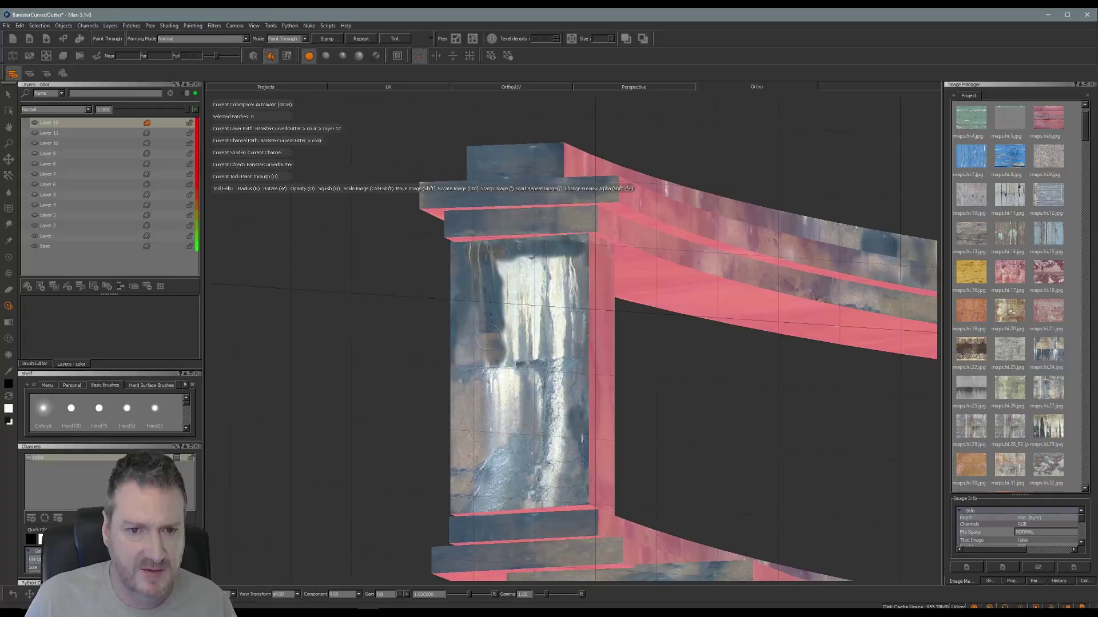
pyautogui.moveTo(495, 262)
pyautogui.mouseDown()
pyautogui.moveTo(512, 297)
pyautogui.moveTo(527, 264)
pyautogui.moveTo(566, 269)
pyautogui.moveTo(560, 312)
pyautogui.moveTo(568, 253)
pyautogui.moveTo(581, 357)
pyautogui.moveTo(566, 366)
pyautogui.moveTo(535, 326)
pyautogui.moveTo(516, 369)
pyautogui.moveTo(509, 343)
pyautogui.moveTo(546, 299)
pyautogui.mouseUp()
# Realign the wall image's clean stone and paint out the remaining white stains on the lower half of that outer end face
pyautogui.moveTo(506, 382)
pyautogui.mouseDown()
pyautogui.moveTo(464, 331)
pyautogui.moveTo(472, 431)
pyautogui.moveTo(491, 409)
pyautogui.moveTo(549, 400)
pyautogui.moveTo(516, 424)
pyautogui.moveTo(546, 423)
pyautogui.moveTo(563, 388)
pyautogui.moveTo(550, 340)
pyautogui.moveTo(549, 428)
pyautogui.moveTo(320, 436)
pyautogui.mouseUp()
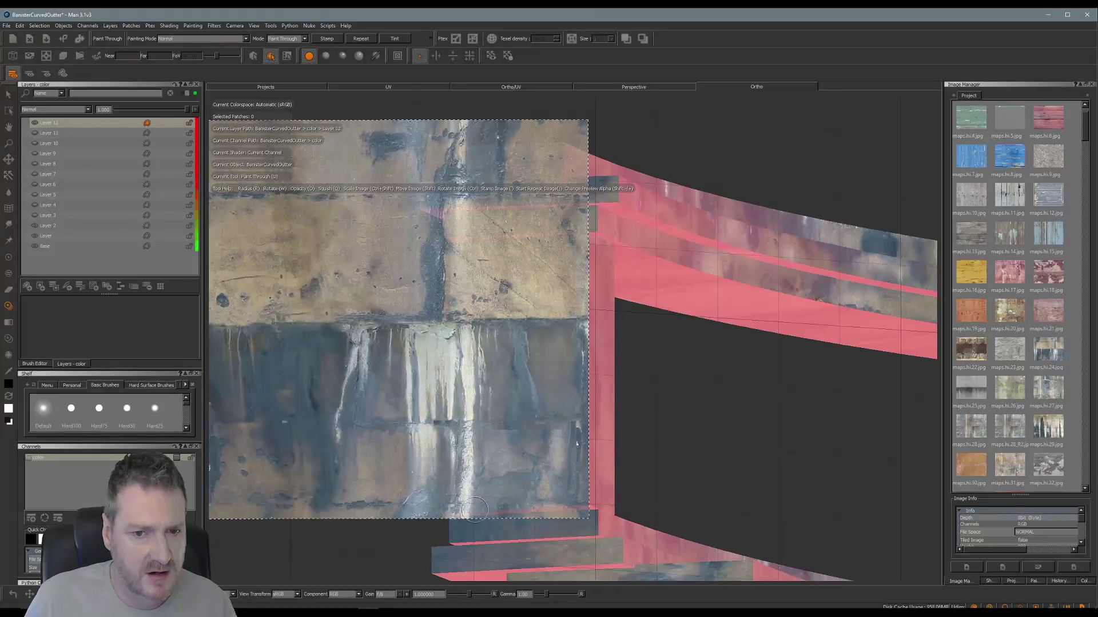
pyautogui.moveTo(538, 440); pyautogui.dragTo(540, 434)
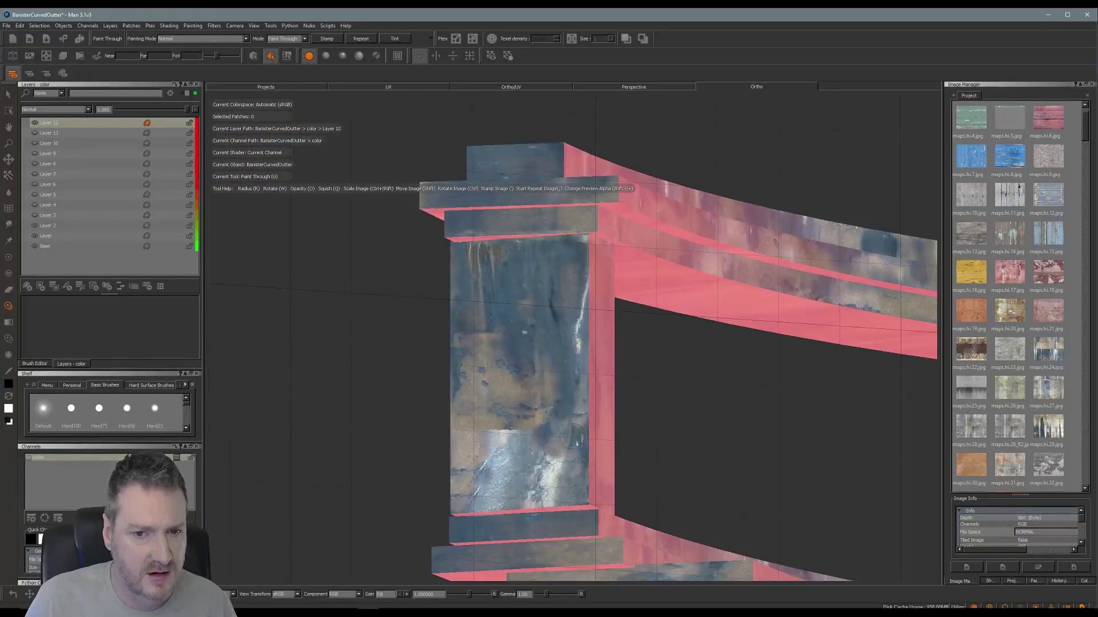
pyautogui.moveTo(577, 483)
pyautogui.mouseDown()
pyautogui.moveTo(549, 483)
pyautogui.moveTo(517, 449)
pyautogui.moveTo(466, 432)
pyautogui.moveTo(461, 483)
pyautogui.moveTo(501, 466)
pyautogui.moveTo(469, 501)
pyautogui.moveTo(544, 496)
pyautogui.mouseUp()
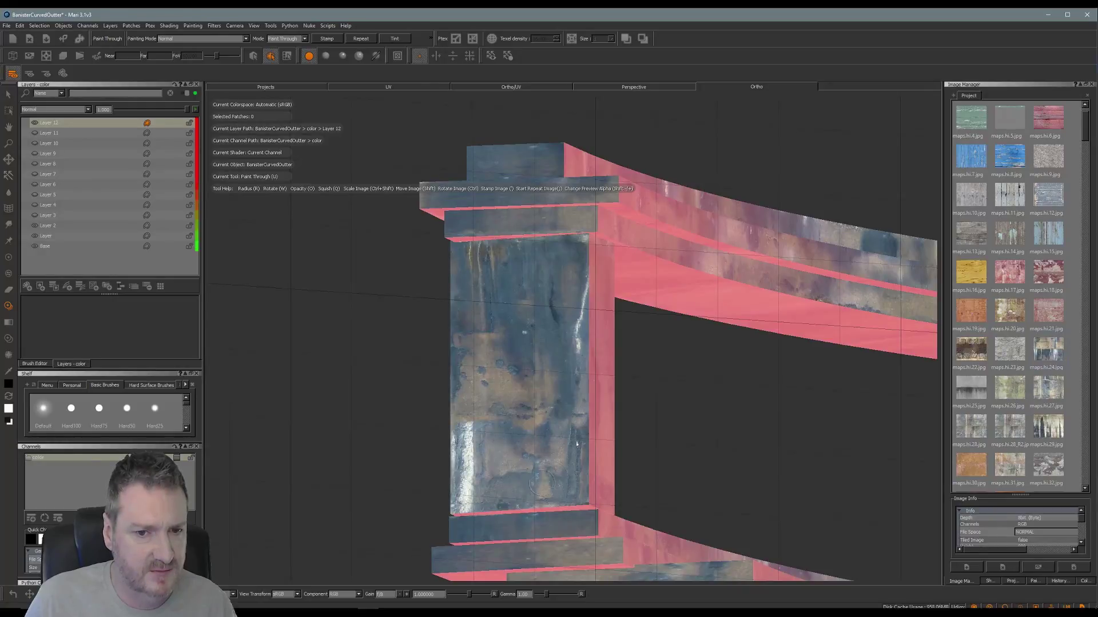
pyautogui.moveTo(566, 468)
pyautogui.keyDown('shift'); pyautogui.mouseDown()
pyautogui.moveTo(506, 468)
pyautogui.moveTo(736, 481)
pyautogui.moveTo(757, 490)
pyautogui.moveTo(754, 527)
pyautogui.mouseUp(); pyautogui.keyUp('shift')
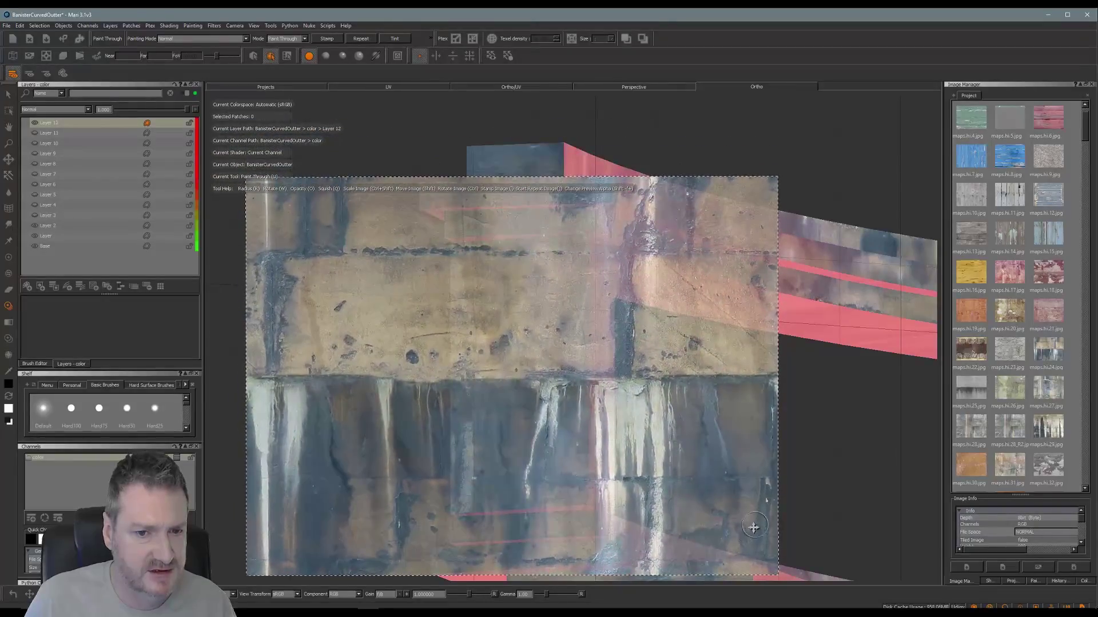
pyautogui.moveTo(470, 435)
pyautogui.mouseDown()
pyautogui.moveTo(466, 488)
pyautogui.moveTo(455, 440)
pyautogui.moveTo(483, 468)
pyautogui.mouseUp()
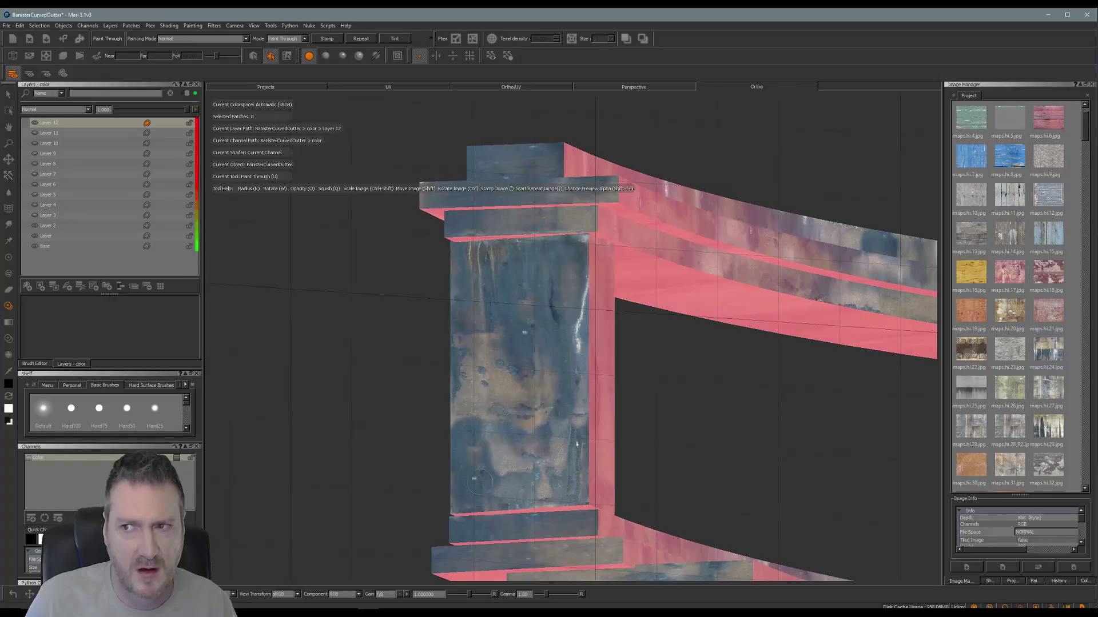
pyautogui.moveTo(487, 499); pyautogui.dragTo(506, 496)
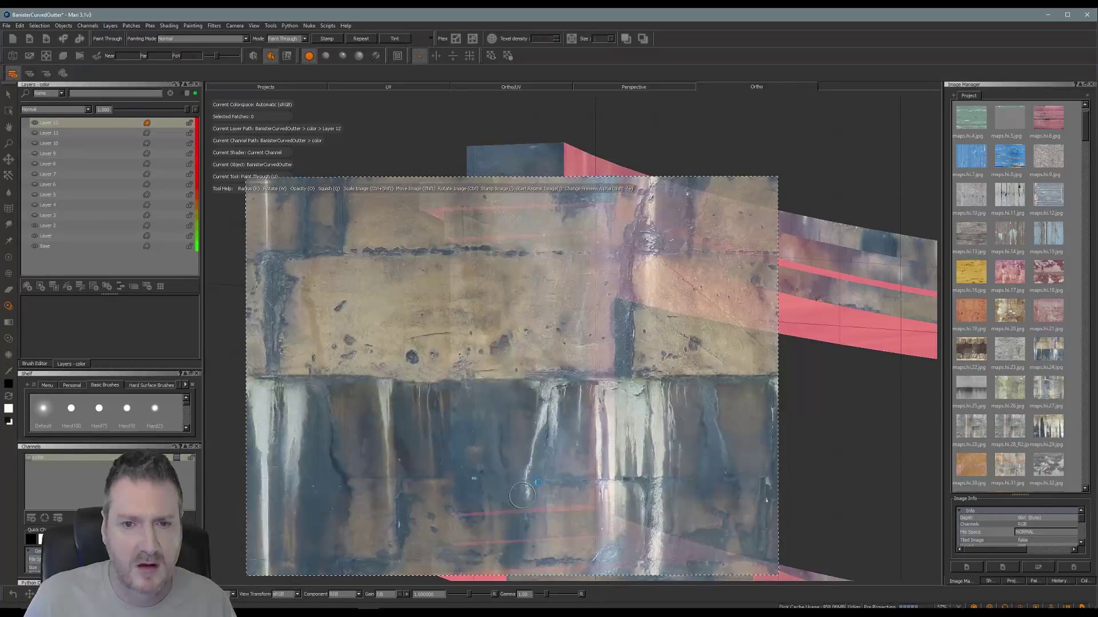
# Move and rescale the wall image over the opposite pillar's inner face and paint out the thick white drip there
pyautogui.moveTo(737, 448)
pyautogui.keyDown('alt'); pyautogui.mouseDown()
pyautogui.moveTo(747, 392)
pyautogui.moveTo(608, 387)
pyautogui.moveTo(600, 423)
pyautogui.moveTo(461, 429)
pyautogui.moveTo(448, 363)
pyautogui.mouseUp(); pyautogui.keyUp('alt')
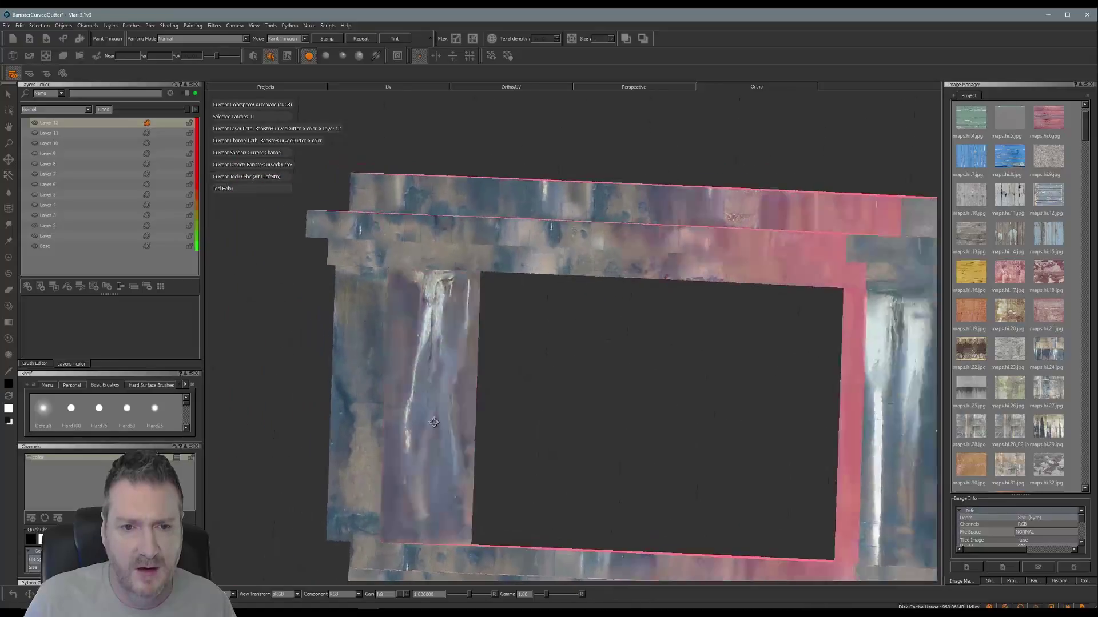
pyautogui.moveTo(579, 365)
pyautogui.keyDown('alt'); pyautogui.mouseDown(button='middle')
pyautogui.moveTo(426, 341)
pyautogui.moveTo(581, 387)
pyautogui.mouseUp(button='middle'); pyautogui.keyUp('alt')
pyautogui.keyDown('alt'); pyautogui.moveTo(580, 387); pyautogui.dragTo(539, 382); pyautogui.keyUp('alt')
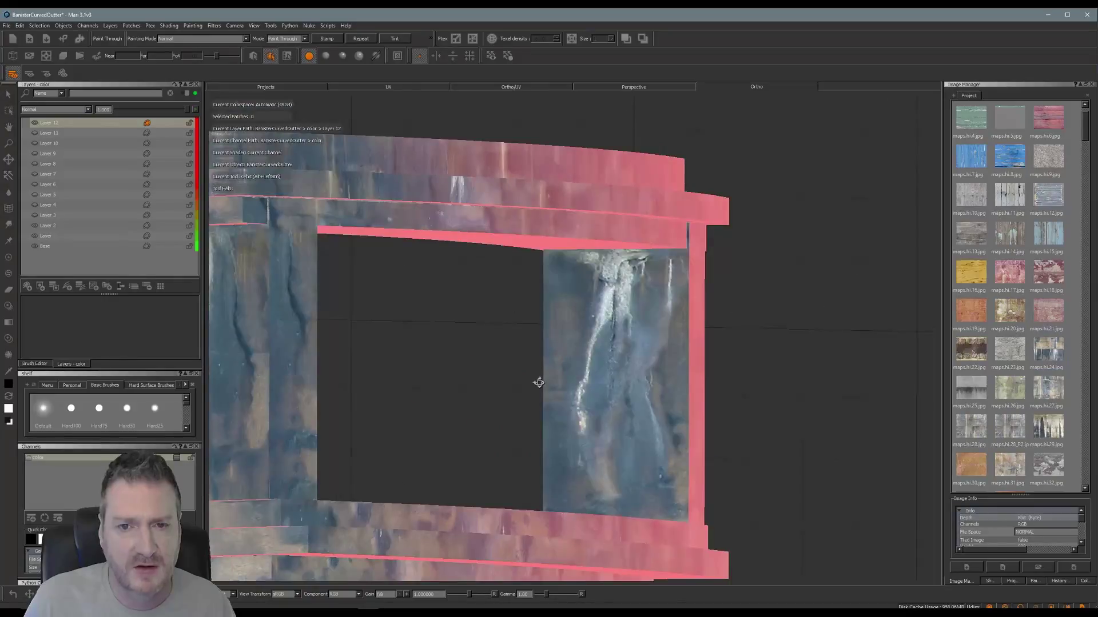
pyautogui.press('j')
pyautogui.moveTo(661, 356)
pyautogui.keyDown('shift'); pyautogui.mouseDown()
pyautogui.moveTo(663, 269)
pyautogui.moveTo(681, 267)
pyautogui.mouseUp(); pyautogui.keyUp('shift')
pyautogui.moveTo(605, 324)
pyautogui.keyDown('ctrl'); pyautogui.keyDown('shift'); pyautogui.mouseDown()
pyautogui.moveTo(636, 320)
pyautogui.moveTo(692, 342)
pyautogui.mouseUp(); pyautogui.keyUp('shift'); pyautogui.keyUp('ctrl')
pyautogui.moveTo(606, 284)
pyautogui.mouseDown()
pyautogui.moveTo(604, 272)
pyautogui.moveTo(639, 261)
pyautogui.mouseUp()
pyautogui.moveTo(631, 302)
pyautogui.keyDown('shift'); pyautogui.mouseDown()
pyautogui.moveTo(588, 261)
pyautogui.moveTo(634, 260)
pyautogui.moveTo(620, 300)
pyautogui.moveTo(632, 321)
pyautogui.moveTo(657, 297)
pyautogui.moveTo(664, 270)
pyautogui.moveTo(595, 341)
pyautogui.moveTo(576, 450)
pyautogui.mouseUp(); pyautogui.keyUp('shift')
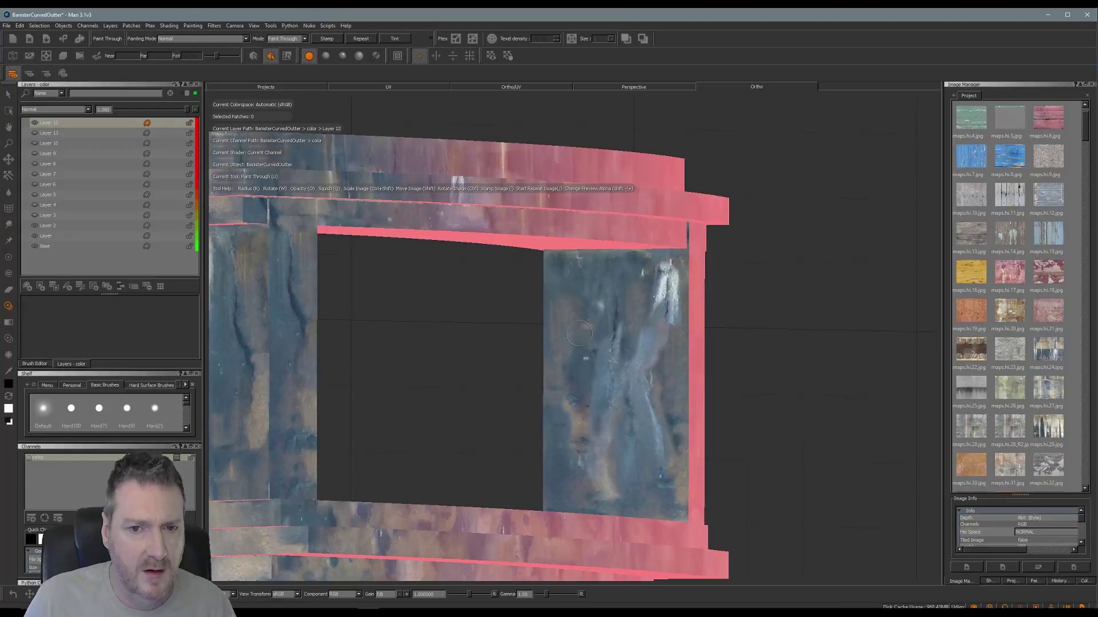
# Paint blue and brown stone over the leftover pale streaks on that inner face, shifting the wall image for clean areas
pyautogui.moveTo(557, 322); pyautogui.dragTo(566, 429)
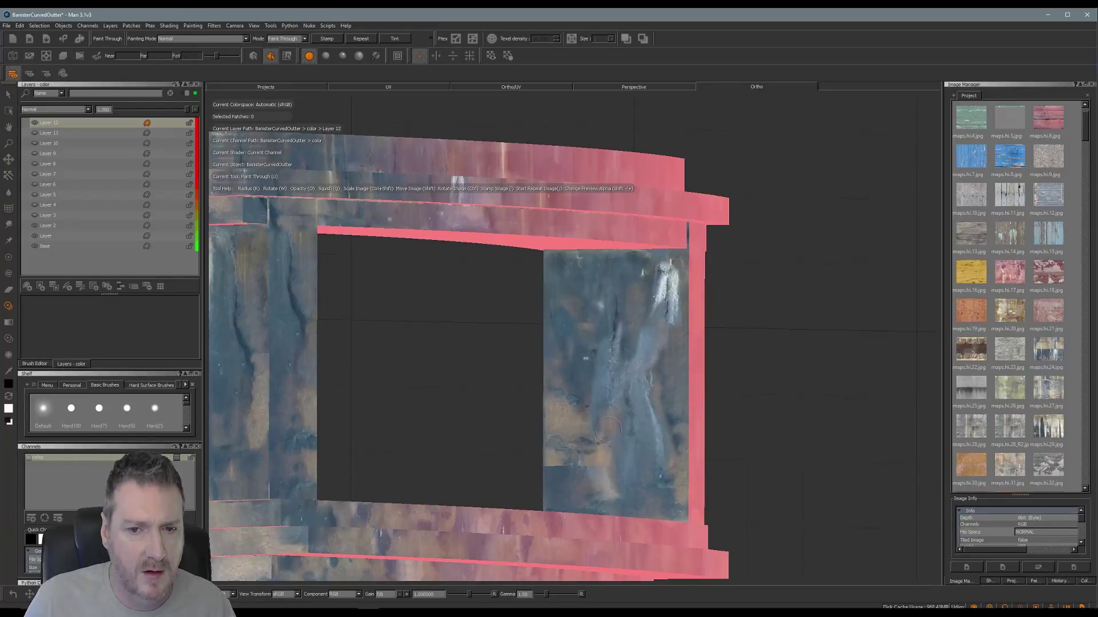
pyautogui.moveTo(608, 429)
pyautogui.mouseDown()
pyautogui.moveTo(597, 351)
pyautogui.moveTo(620, 409)
pyautogui.mouseUp()
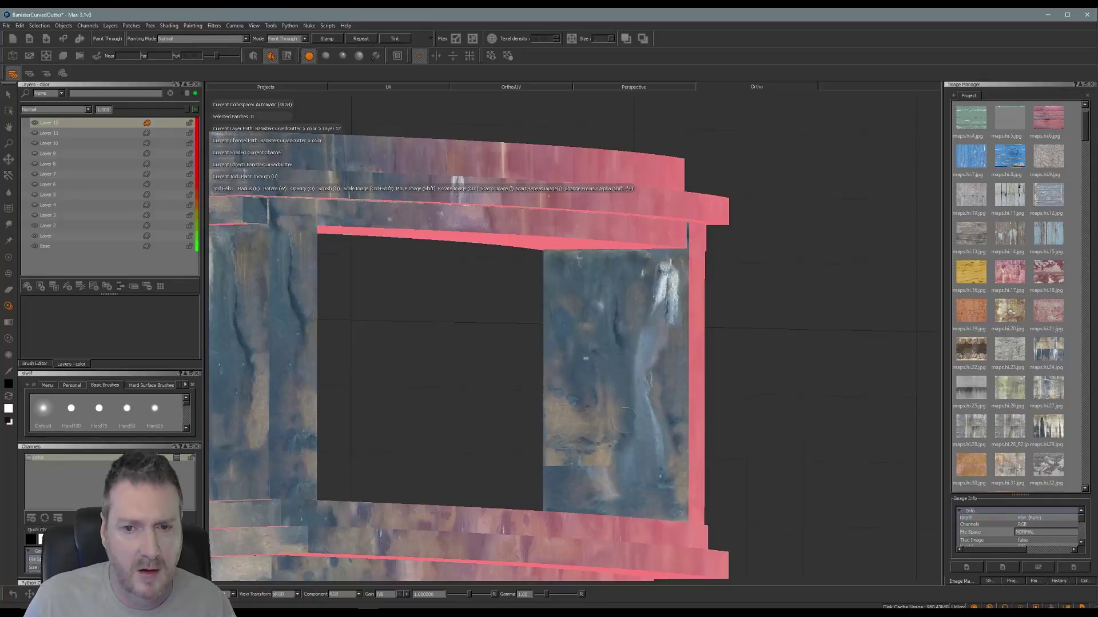
pyautogui.moveTo(637, 333)
pyautogui.mouseDown()
pyautogui.moveTo(643, 428)
pyautogui.moveTo(659, 446)
pyautogui.mouseUp()
pyautogui.moveTo(660, 403); pyautogui.dragTo(647, 337)
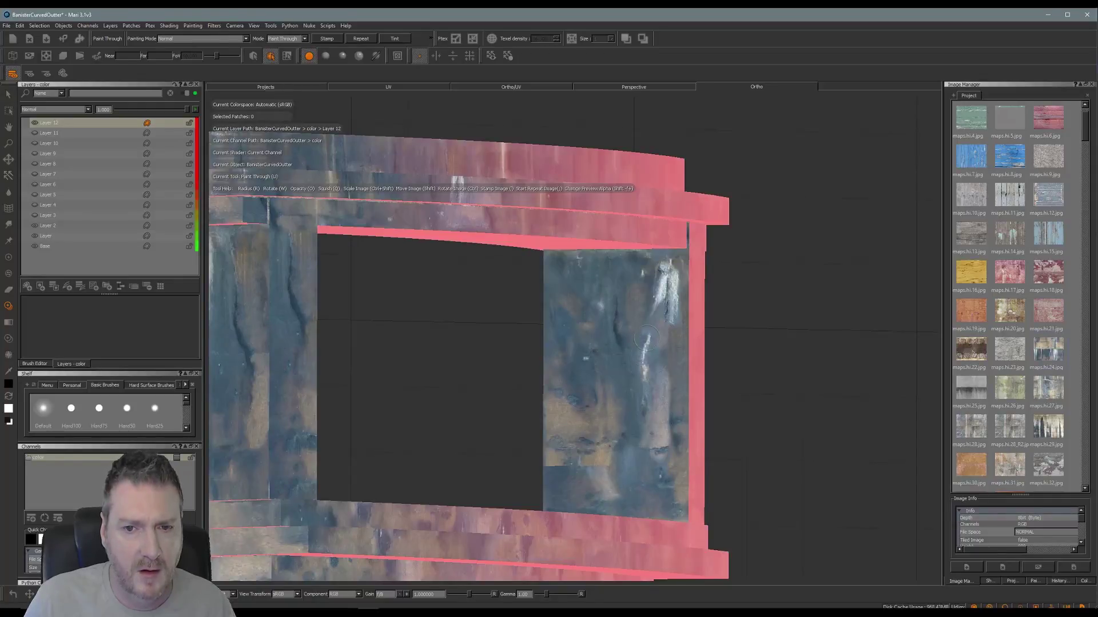
pyautogui.moveTo(668, 278); pyautogui.dragTo(671, 325)
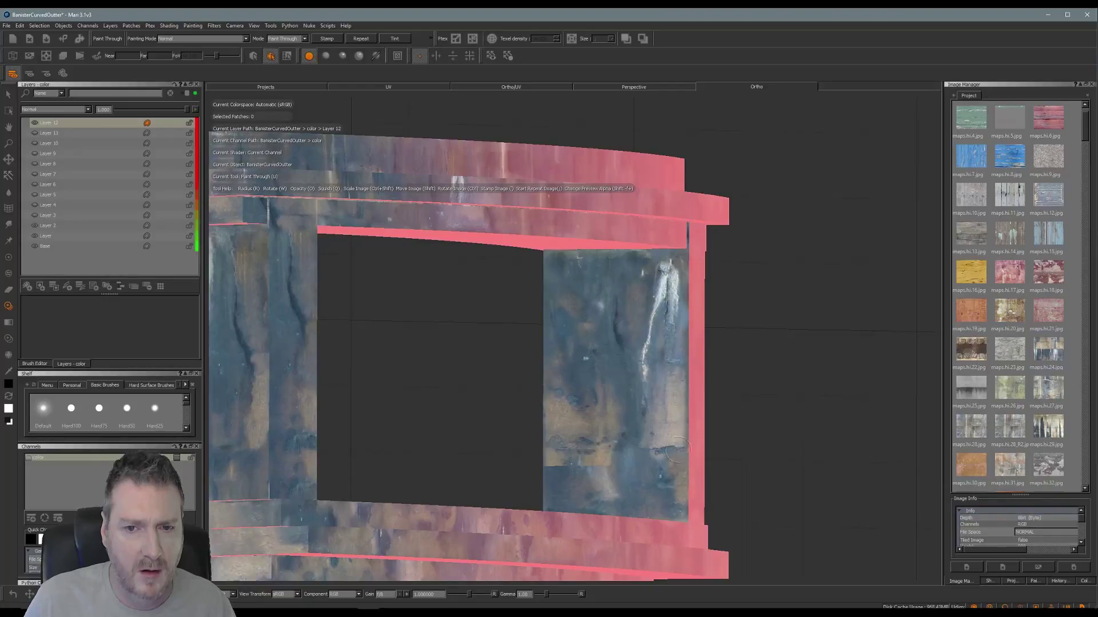
pyautogui.keyDown('shift'); pyautogui.moveTo(646, 414); pyautogui.dragTo(686, 417); pyautogui.keyUp('shift')
pyautogui.moveTo(649, 374)
pyautogui.mouseDown()
pyautogui.moveTo(672, 266)
pyautogui.moveTo(670, 438)
pyautogui.moveTo(657, 395)
pyautogui.moveTo(640, 458)
pyautogui.mouseUp()
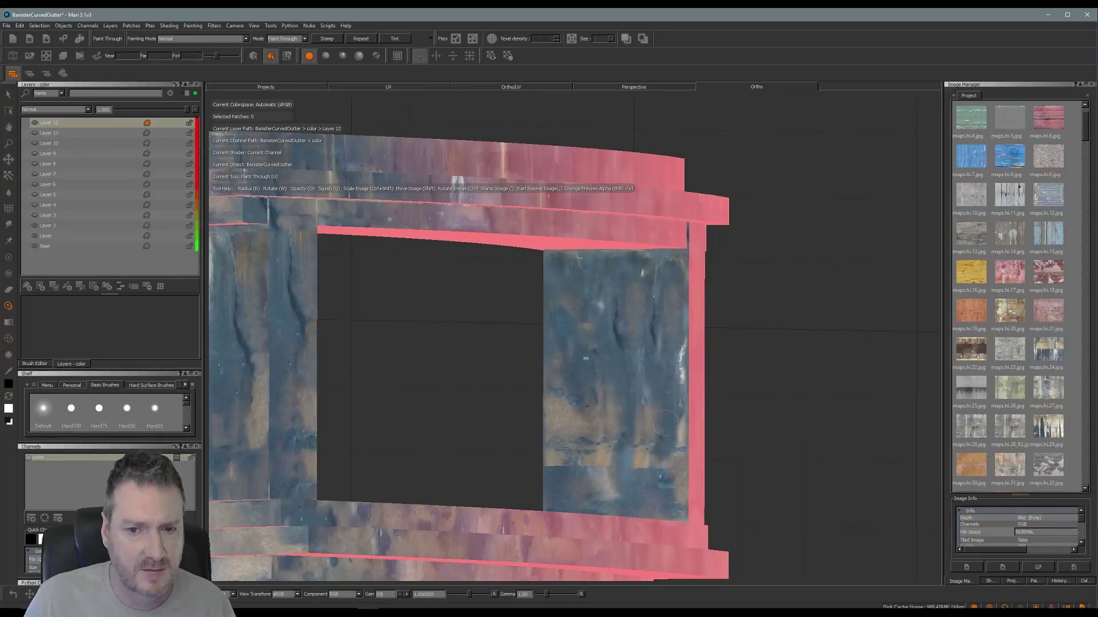
# Shift the wall image and blend dark blue stone over the patchy upper and middle parts of the inner face
pyautogui.keyDown('shift'); pyautogui.moveTo(663, 401); pyautogui.dragTo(702, 403); pyautogui.keyUp('shift')
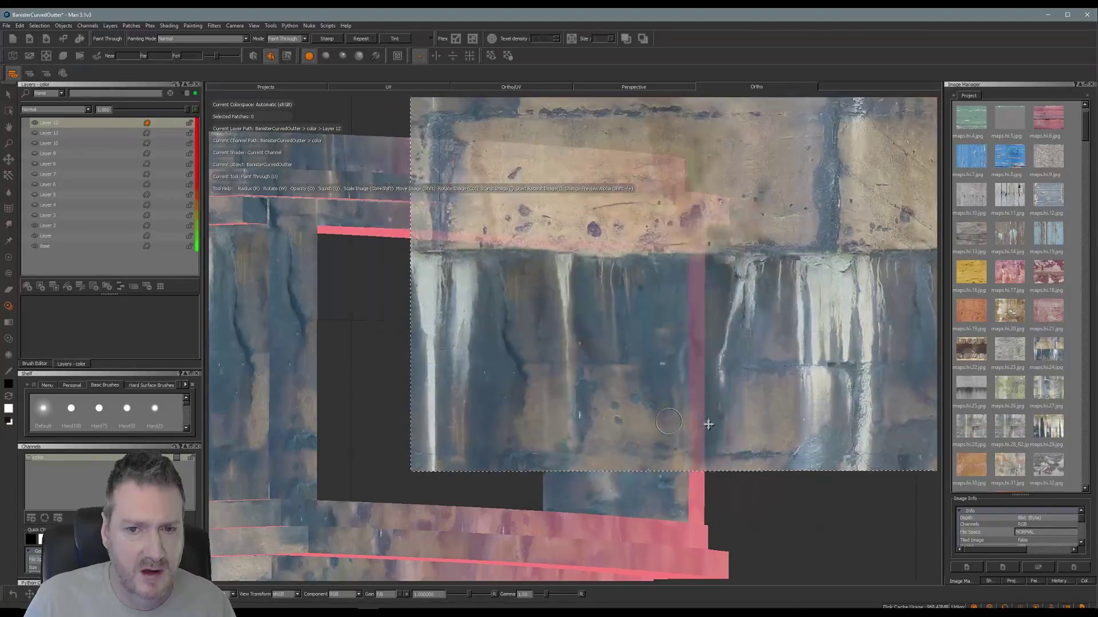
pyautogui.moveTo(654, 357); pyautogui.dragTo(658, 324)
pyautogui.moveTo(674, 370)
pyautogui.keyDown('shift'); pyautogui.mouseDown()
pyautogui.moveTo(637, 360)
pyautogui.moveTo(621, 338)
pyautogui.moveTo(647, 320)
pyautogui.moveTo(603, 308)
pyautogui.mouseUp(); pyautogui.keyUp('shift')
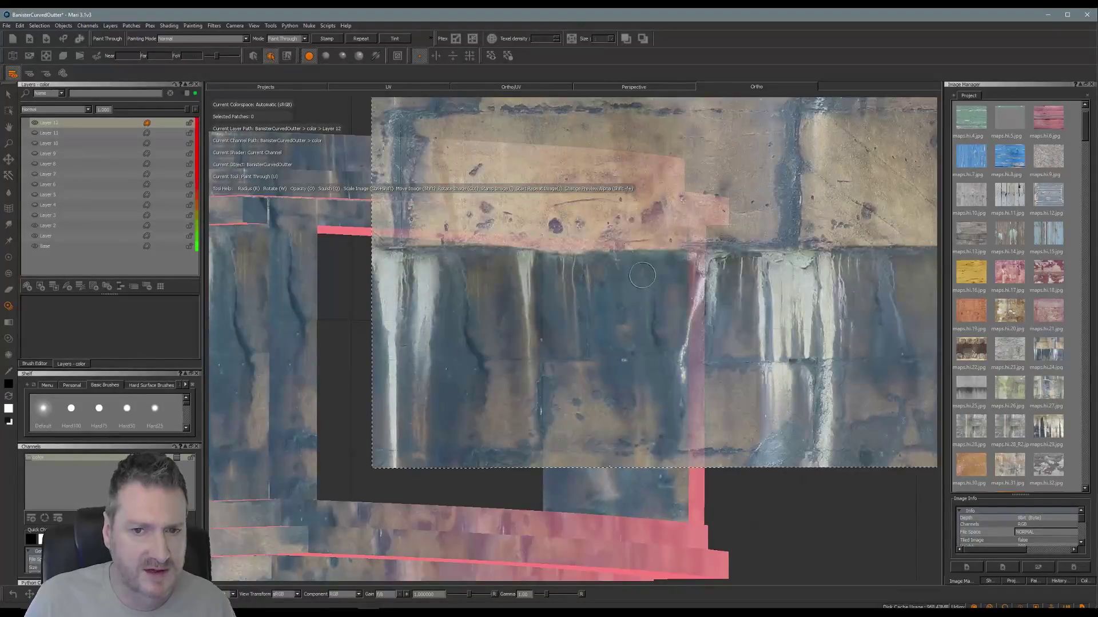
pyautogui.moveTo(642, 276); pyautogui.dragTo(657, 326)
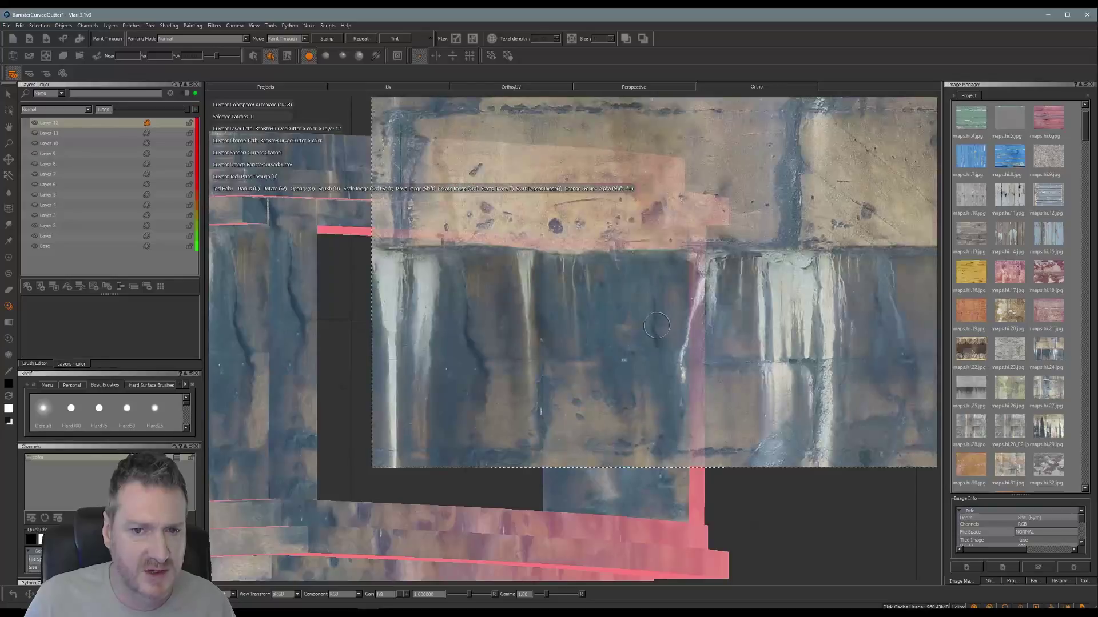
pyautogui.click(637, 348)
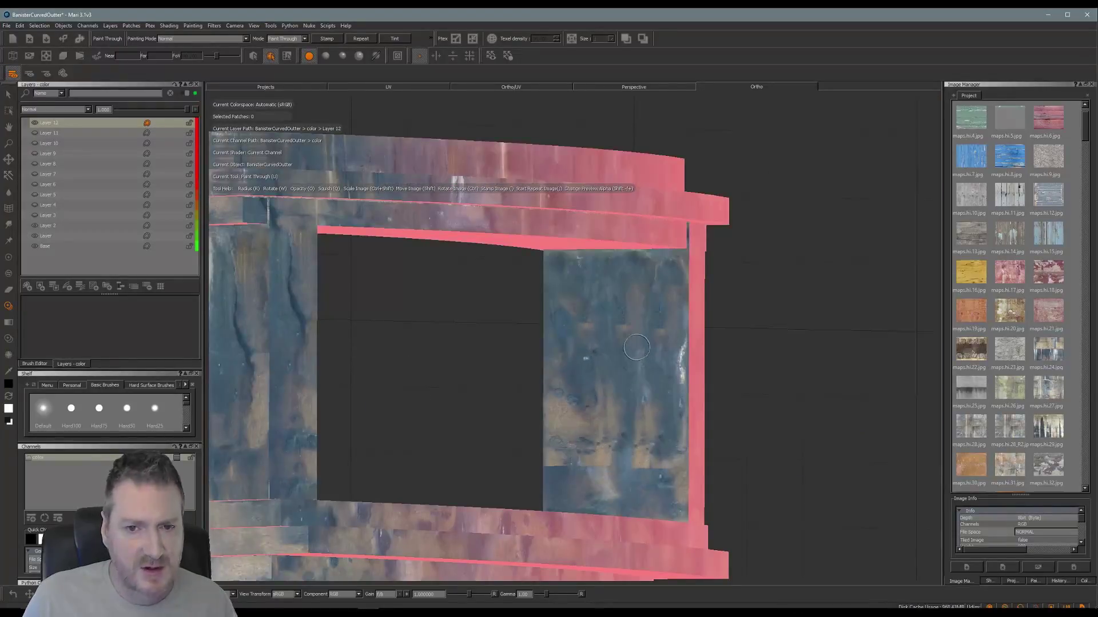
pyautogui.keyDown('alt'); pyautogui.moveTo(614, 331); pyautogui.dragTo(647, 306, button='middle'); pyautogui.keyUp('alt')
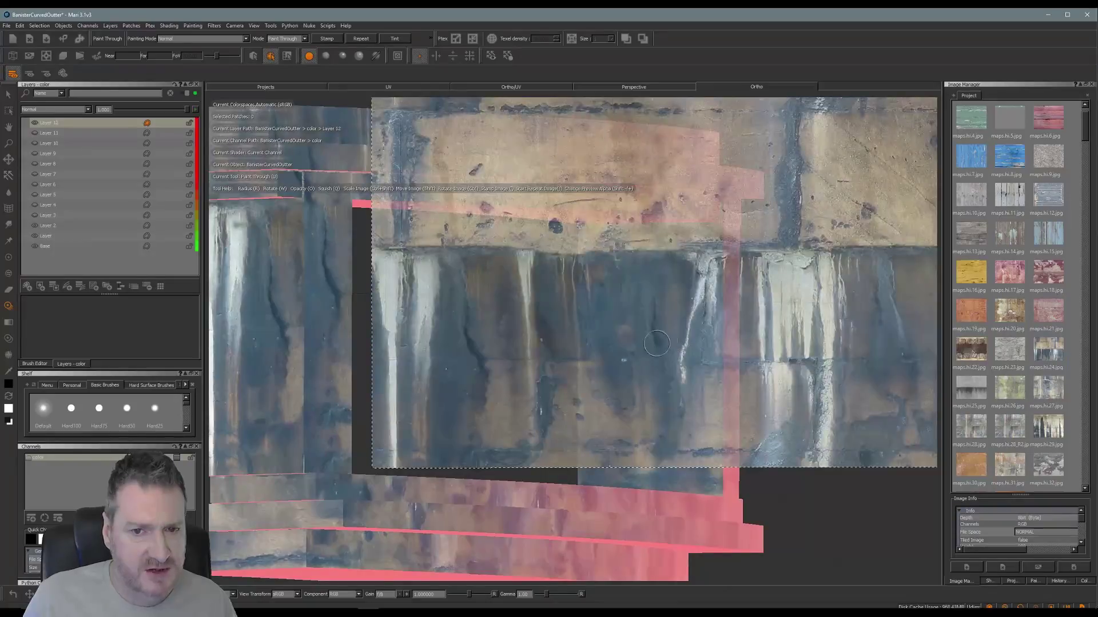
pyautogui.moveTo(656, 343); pyautogui.dragTo(617, 331)
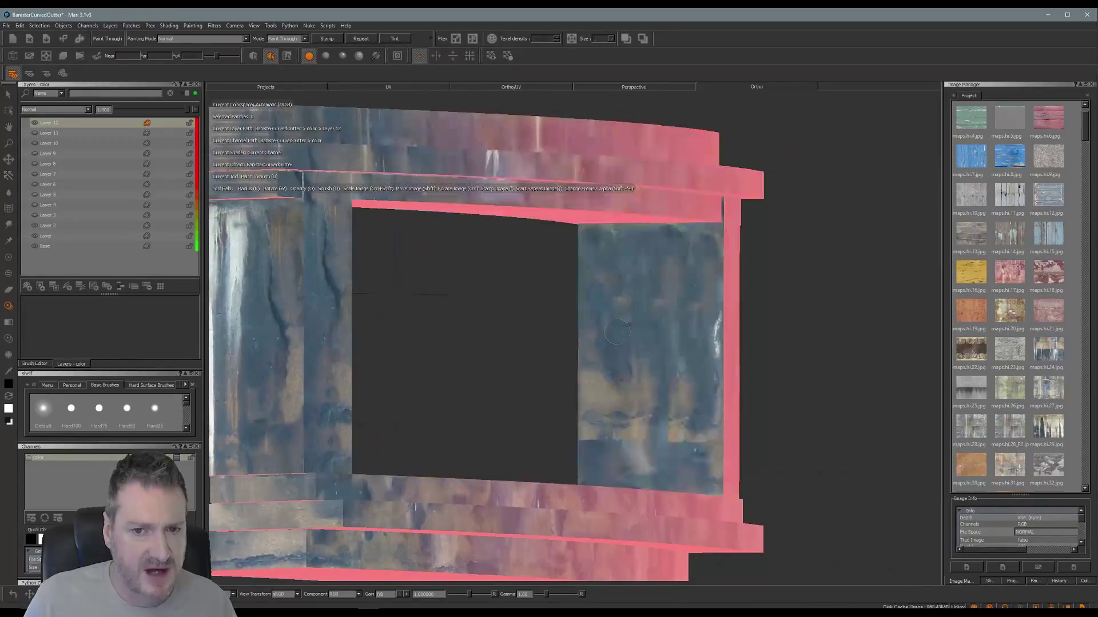
# Shift and slightly rotate the wall image, painting brown stone over the inner face's lower part and covering the white drip along its edge
pyautogui.moveTo(675, 360)
pyautogui.mouseDown()
pyautogui.moveTo(693, 358)
pyautogui.moveTo(588, 406)
pyautogui.mouseUp()
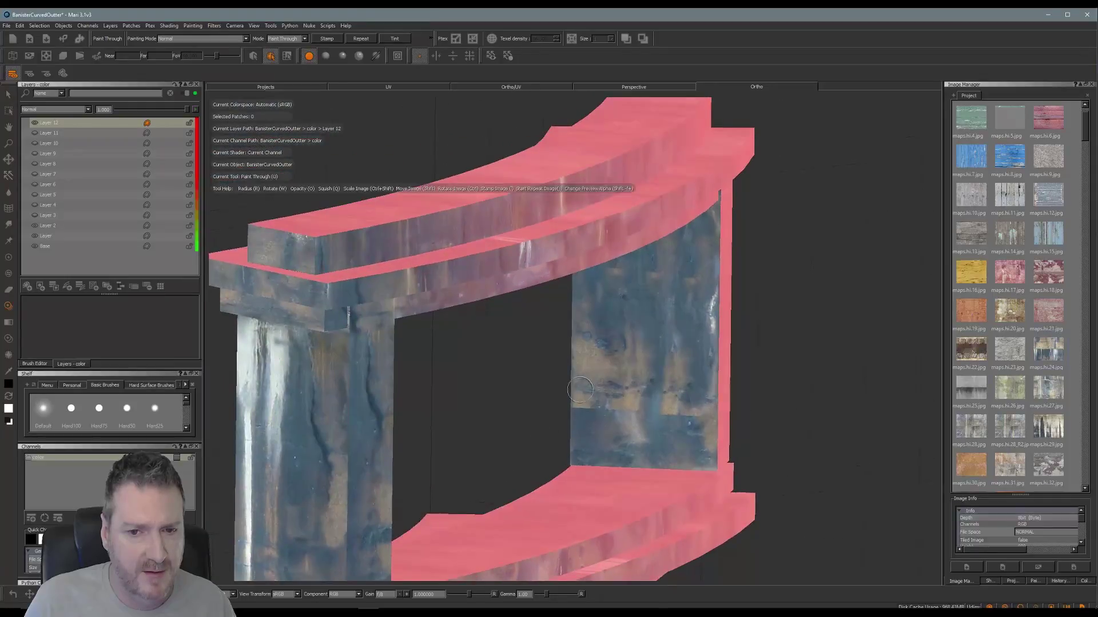
pyautogui.keyDown('alt'); pyautogui.moveTo(623, 377); pyautogui.dragTo(612, 358, button='middle'); pyautogui.keyUp('alt')
pyautogui.moveTo(702, 406)
pyautogui.keyDown('shift'); pyautogui.mouseDown()
pyautogui.moveTo(689, 377)
pyautogui.moveTo(685, 384)
pyautogui.moveTo(718, 255)
pyautogui.moveTo(705, 360)
pyautogui.moveTo(736, 363)
pyautogui.mouseUp(); pyautogui.keyUp('shift')
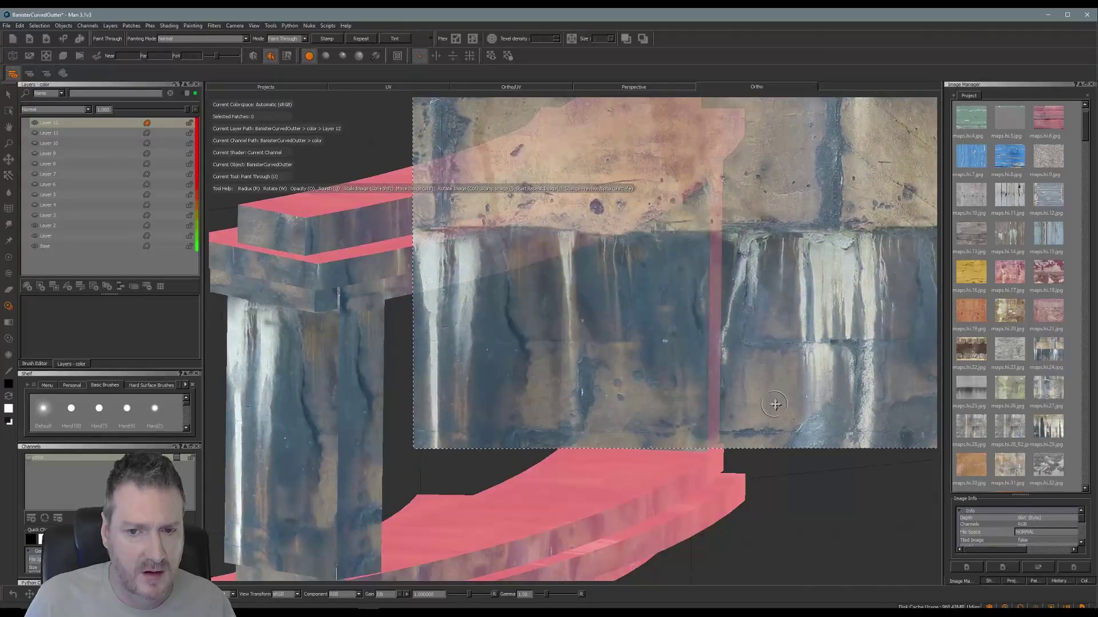
pyautogui.keyDown('ctrl'); pyautogui.moveTo(825, 375); pyautogui.dragTo(818, 388); pyautogui.keyUp('ctrl')
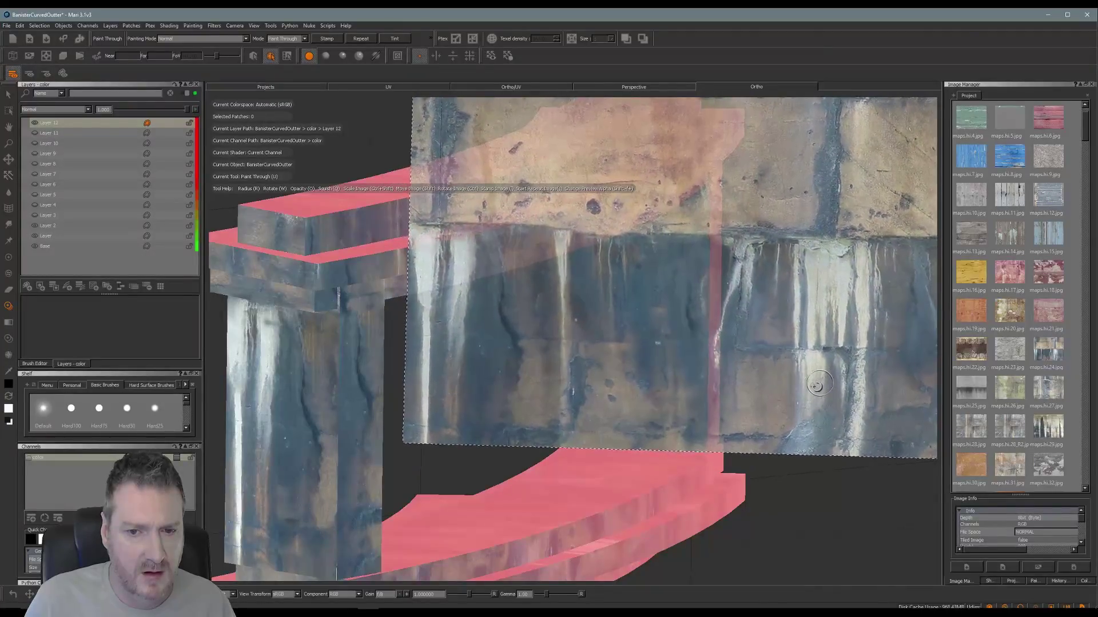
pyautogui.moveTo(615, 348); pyautogui.dragTo(584, 401)
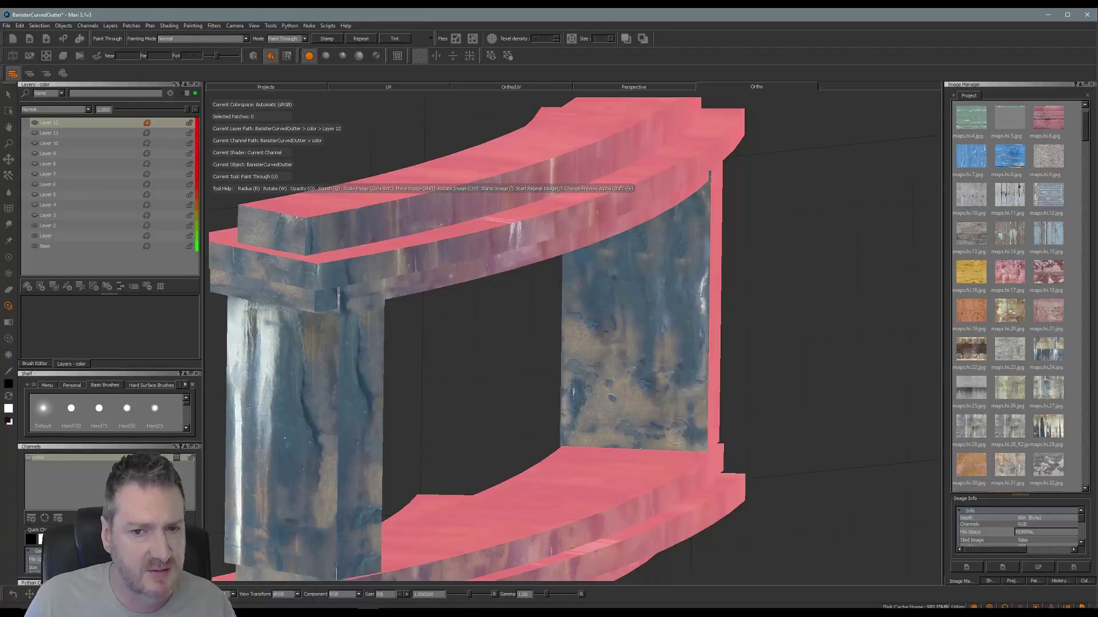
pyautogui.moveTo(676, 431)
pyautogui.mouseDown()
pyautogui.moveTo(645, 393)
pyautogui.moveTo(655, 411)
pyautogui.moveTo(632, 411)
pyautogui.moveTo(641, 394)
pyautogui.moveTo(649, 418)
pyautogui.mouseUp()
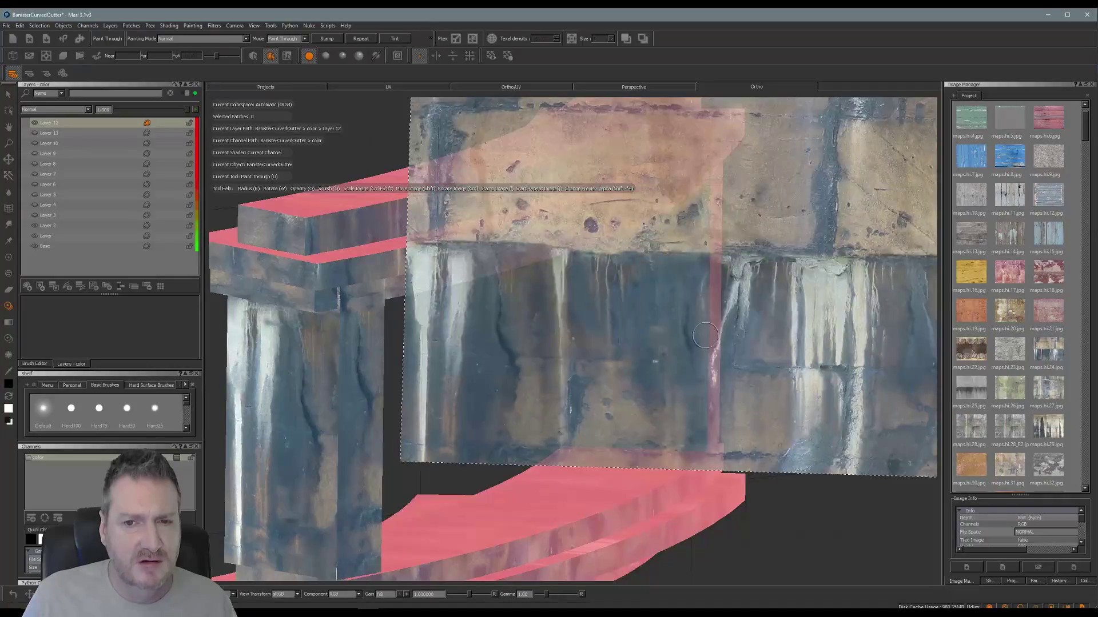
pyautogui.moveTo(701, 302)
pyautogui.mouseDown()
pyautogui.moveTo(701, 275)
pyautogui.moveTo(695, 343)
pyautogui.mouseUp()
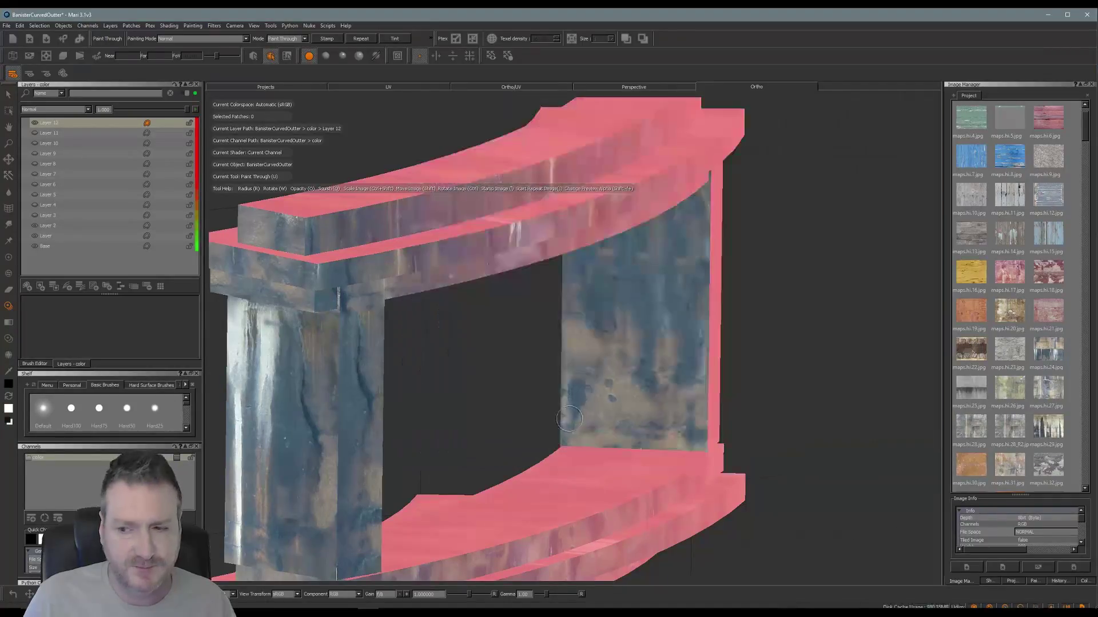
# Rotate the wall image over the other pillar's outer end face and paint clean stone over its thick white drips
pyautogui.moveTo(584, 395)
pyautogui.keyDown('alt'); pyautogui.mouseDown()
pyautogui.moveTo(449, 389)
pyautogui.moveTo(381, 369)
pyautogui.mouseUp(); pyautogui.keyUp('alt')
pyautogui.keyDown('alt'); pyautogui.moveTo(421, 334); pyautogui.dragTo(763, 356, button='middle'); pyautogui.keyUp('alt')
pyautogui.keyDown('alt'); pyautogui.moveTo(497, 350); pyautogui.dragTo(601, 312); pyautogui.keyUp('alt')
pyautogui.keyDown('alt'); pyautogui.moveTo(601, 312); pyautogui.dragTo(626, 361, button='middle'); pyautogui.keyUp('alt')
pyautogui.keyDown('alt'); pyautogui.moveTo(557, 361); pyautogui.dragTo(551, 318); pyautogui.keyUp('alt')
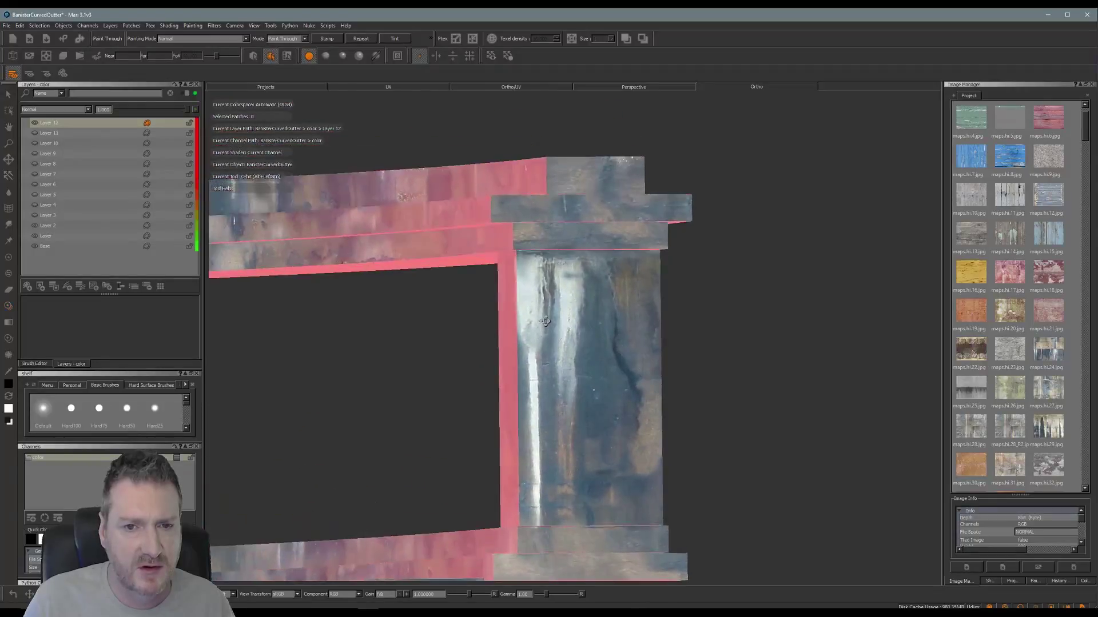
pyautogui.keyDown('alt'); pyautogui.moveTo(551, 319); pyautogui.dragTo(556, 290, button='middle'); pyautogui.keyUp('alt')
pyautogui.keyDown('alt'); pyautogui.moveTo(573, 322); pyautogui.dragTo(689, 345); pyautogui.keyUp('alt')
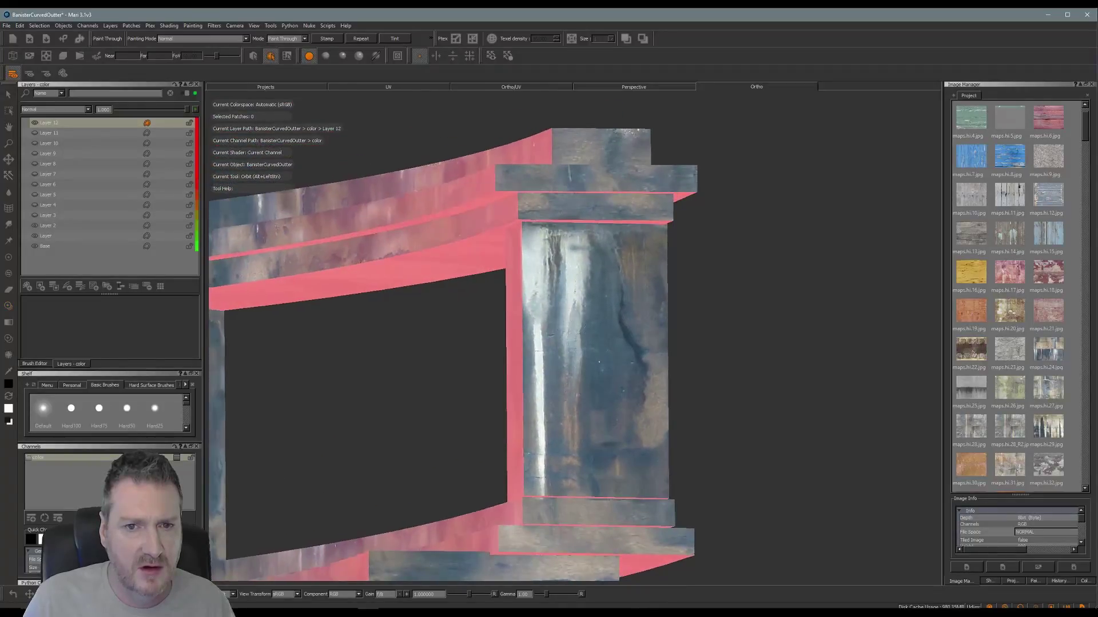
pyautogui.moveTo(815, 285)
pyautogui.keyDown('ctrl'); pyautogui.mouseDown()
pyautogui.moveTo(777, 308)
pyautogui.moveTo(796, 330)
pyautogui.moveTo(715, 292)
pyautogui.mouseUp(); pyautogui.keyUp('ctrl')
pyautogui.moveTo(588, 242)
pyautogui.mouseDown()
pyautogui.moveTo(568, 239)
pyautogui.moveTo(537, 325)
pyautogui.moveTo(529, 251)
pyautogui.moveTo(568, 321)
pyautogui.moveTo(563, 306)
pyautogui.moveTo(596, 285)
pyautogui.mouseUp()
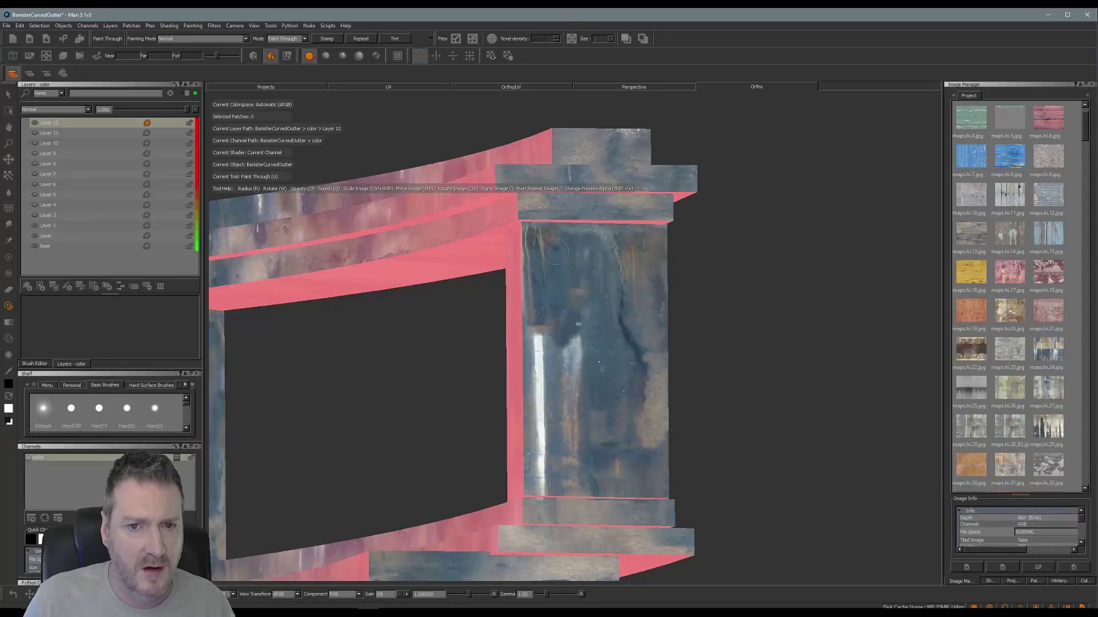
pyautogui.moveTo(555, 251)
pyautogui.mouseDown()
pyautogui.moveTo(581, 371)
pyautogui.moveTo(539, 326)
pyautogui.mouseUp()
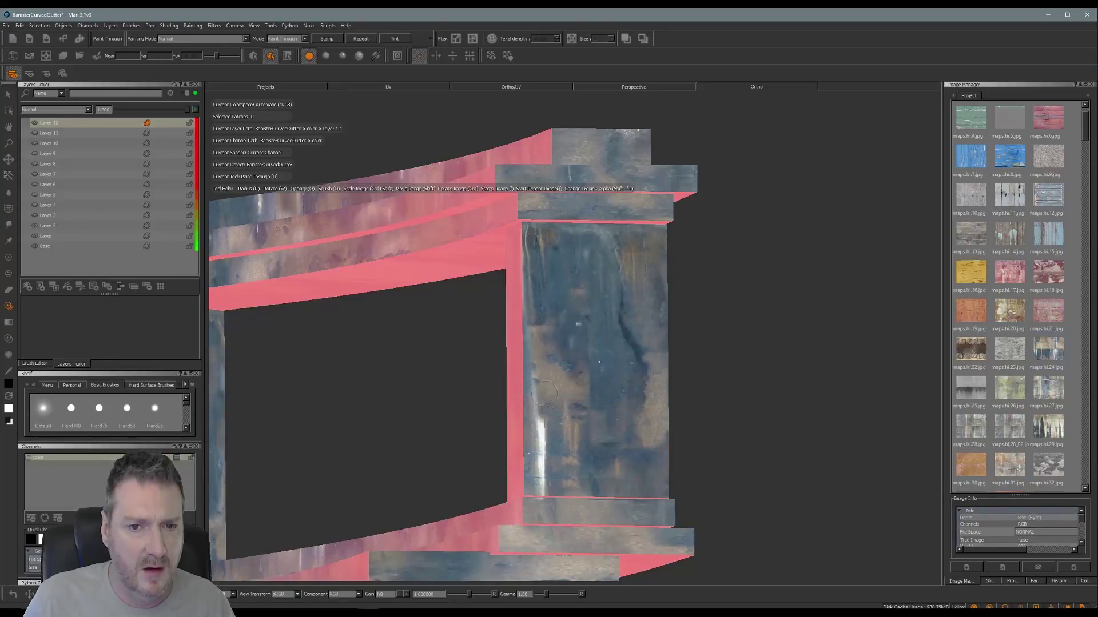
# Shift the wall image for clean stone and paint out the remaining white streak at the edge of that outer end face
pyautogui.keyDown('shift'); pyautogui.moveTo(597, 402); pyautogui.dragTo(592, 465); pyautogui.keyUp('shift')
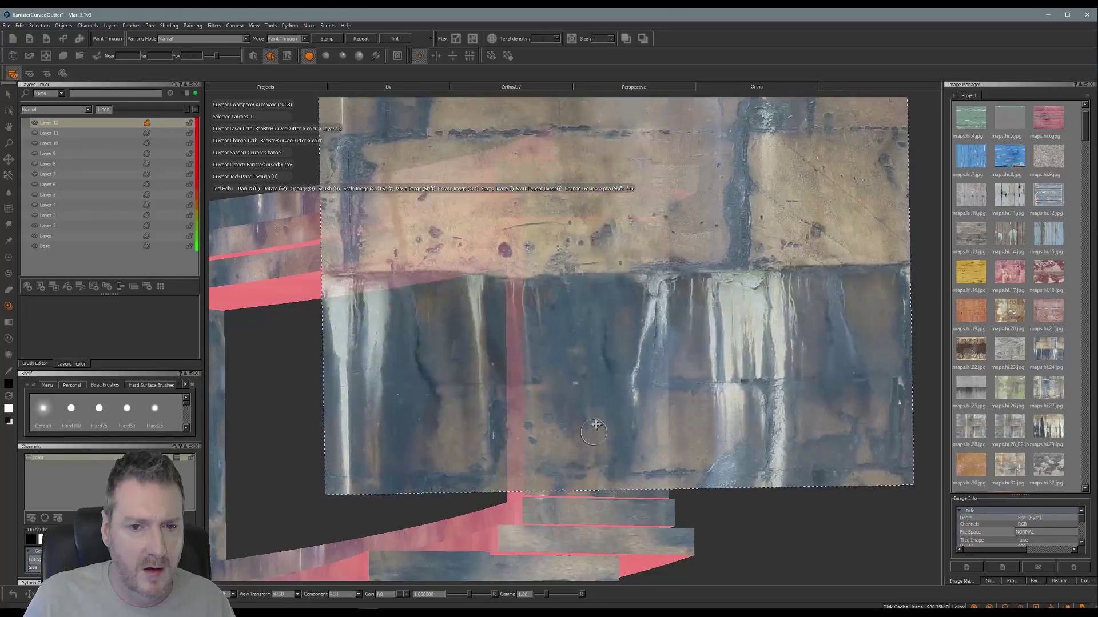
pyautogui.moveTo(583, 426)
pyautogui.keyDown('shift'); pyautogui.mouseDown()
pyautogui.moveTo(478, 393)
pyautogui.moveTo(600, 423)
pyautogui.moveTo(679, 357)
pyautogui.mouseUp(); pyautogui.keyUp('shift')
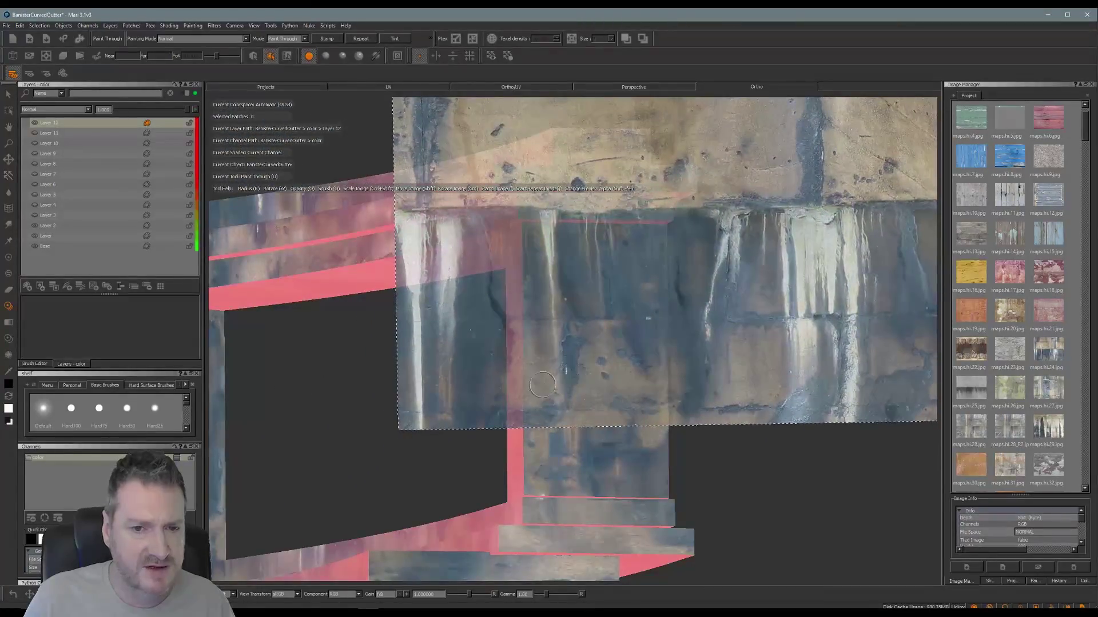
pyautogui.click(547, 365)
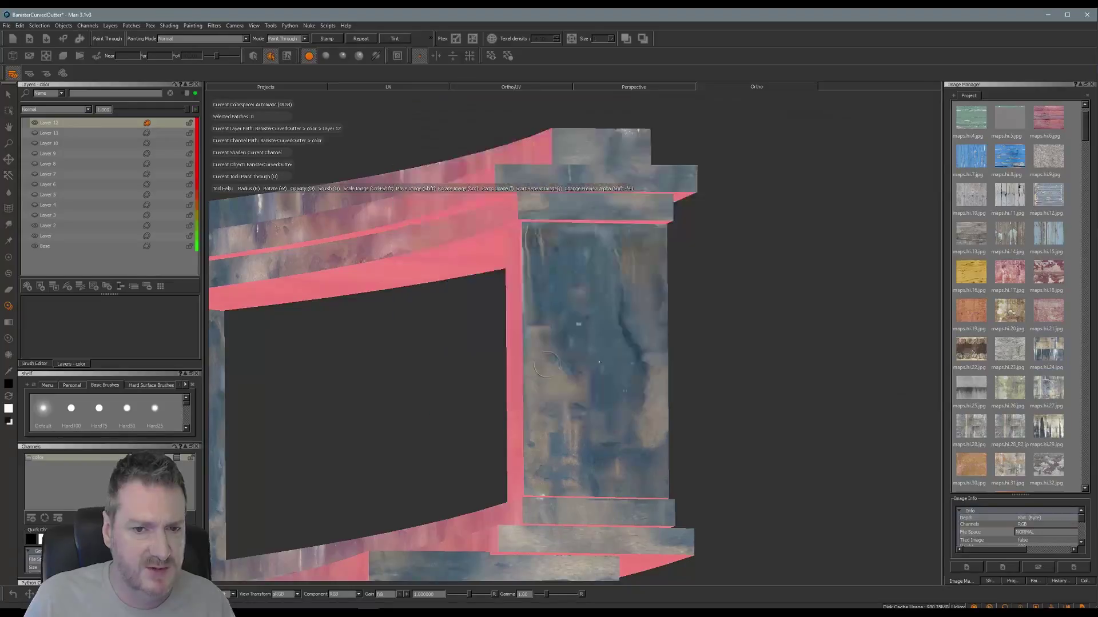
pyautogui.click(549, 362)
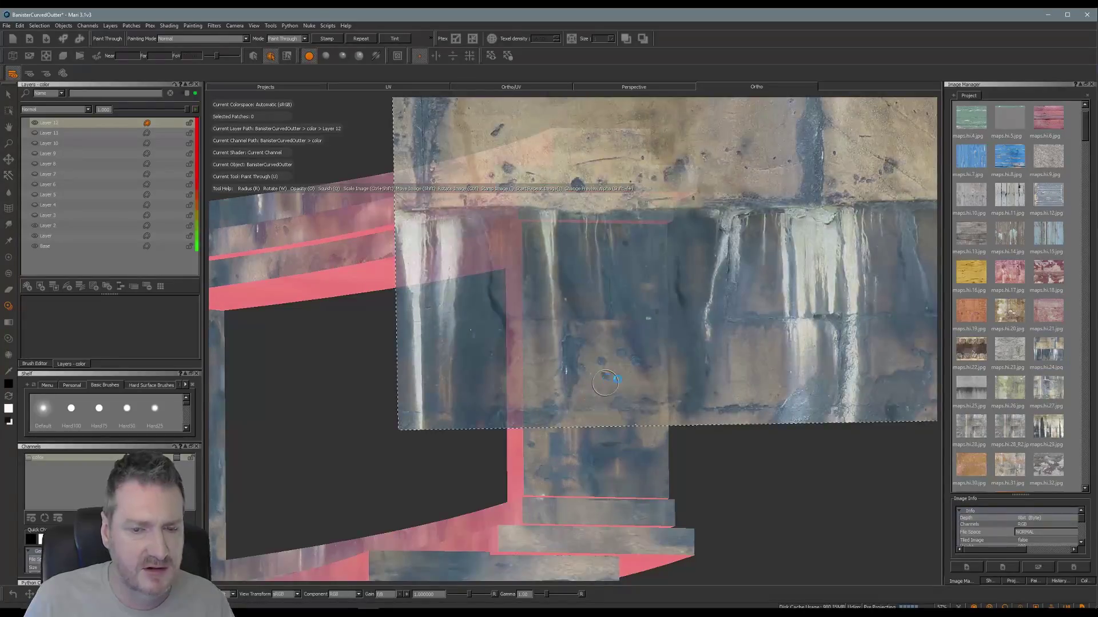
# Paint clean stone over the small white stain on the upper rail of the banister's long curved side
pyautogui.keyDown('alt'); pyautogui.moveTo(582, 373); pyautogui.dragTo(632, 348, button='middle'); pyautogui.keyUp('alt')
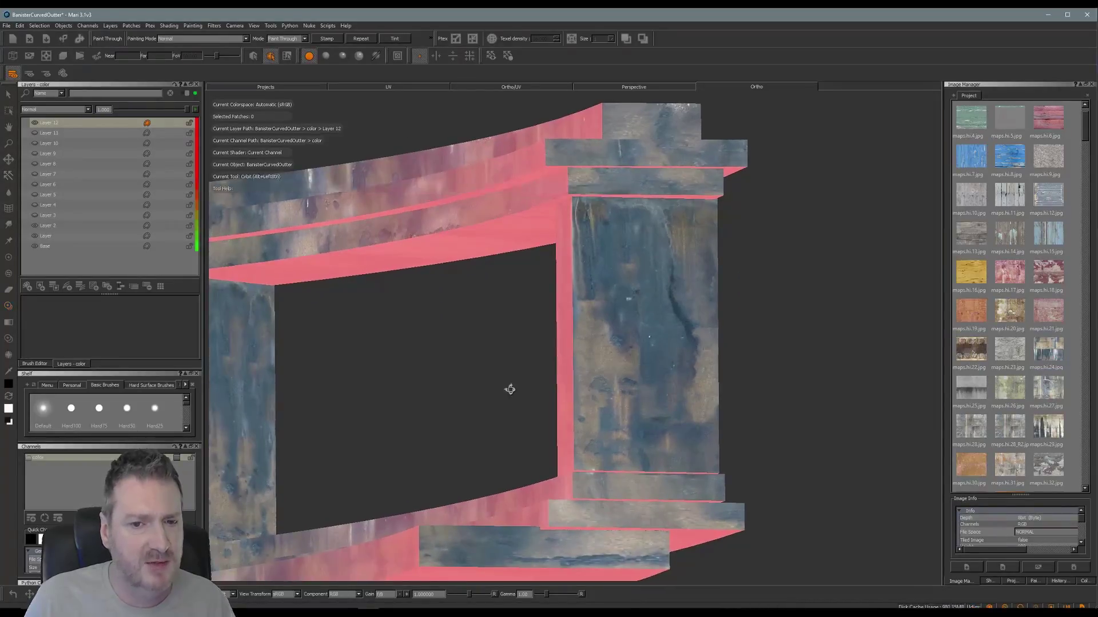
pyautogui.keyDown('alt'); pyautogui.moveTo(509, 389); pyautogui.dragTo(518, 401); pyautogui.keyUp('alt')
pyautogui.keyDown('alt'); pyautogui.moveTo(480, 360); pyautogui.dragTo(609, 363, button='middle'); pyautogui.keyUp('alt')
pyautogui.keyDown('alt'); pyautogui.moveTo(534, 345); pyautogui.dragTo(481, 349, button='right'); pyautogui.keyUp('alt')
pyautogui.keyDown('alt'); pyautogui.moveTo(363, 350); pyautogui.dragTo(767, 319); pyautogui.keyUp('alt')
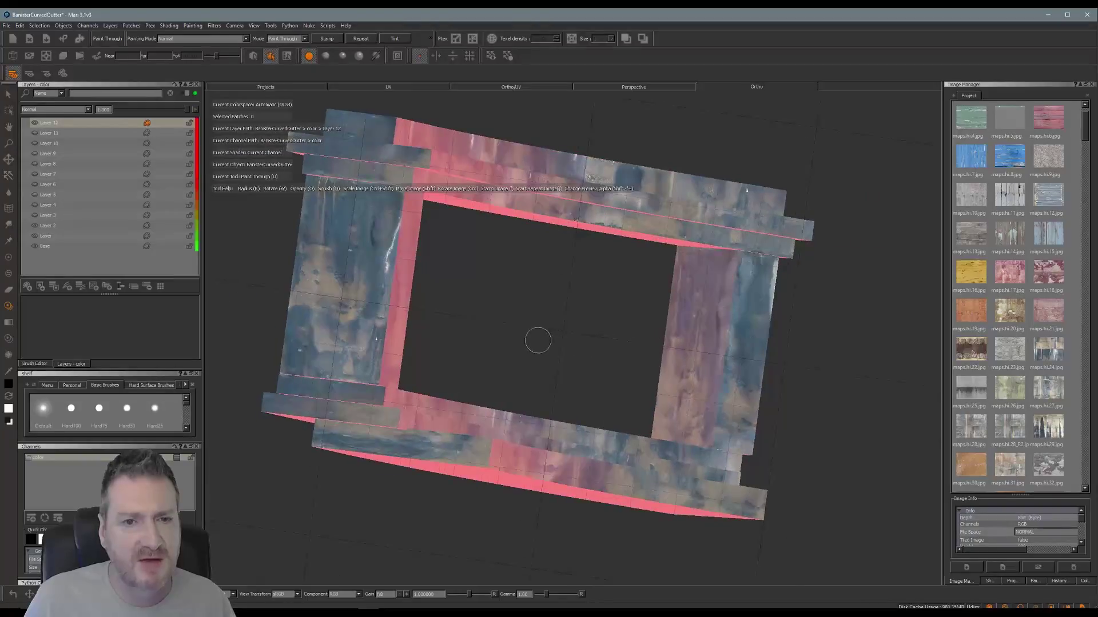
pyautogui.keyDown('alt'); pyautogui.moveTo(536, 338); pyautogui.dragTo(740, 343); pyautogui.keyUp('alt')
pyautogui.moveTo(539, 293)
pyautogui.keyDown('alt'); pyautogui.mouseDown()
pyautogui.moveTo(614, 321)
pyautogui.moveTo(625, 338)
pyautogui.moveTo(522, 360)
pyautogui.mouseUp(); pyautogui.keyUp('alt')
pyautogui.press('u')
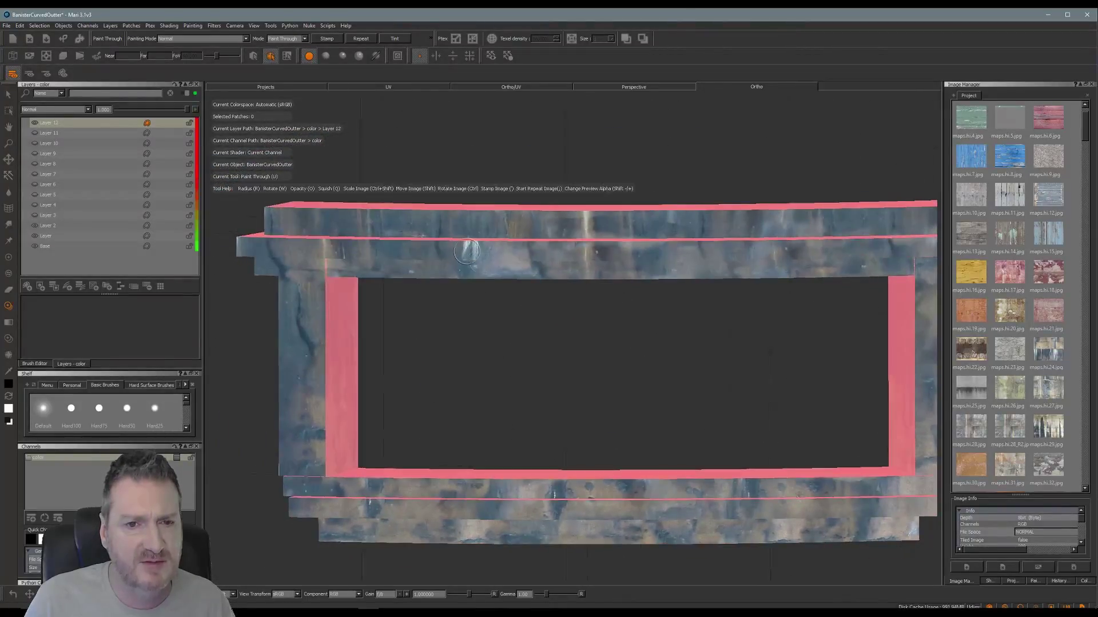
pyautogui.keyDown('alt'); pyautogui.moveTo(470, 260); pyautogui.dragTo(460, 331); pyautogui.keyUp('alt')
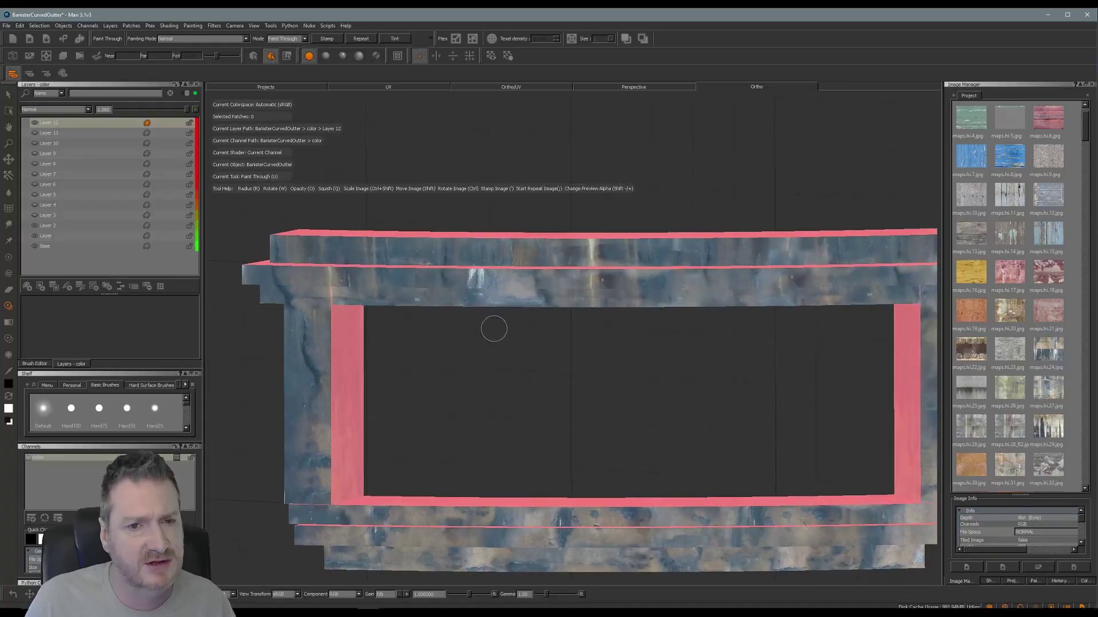
pyautogui.moveTo(483, 279); pyautogui.dragTo(475, 275)
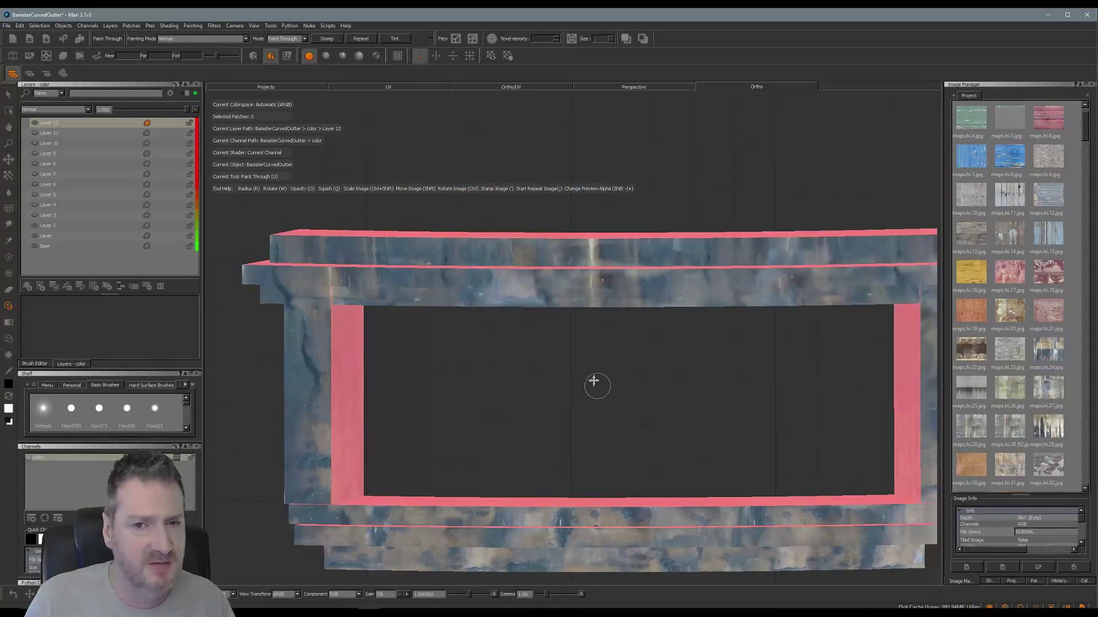
# Add a new layer above the top paint layer in the color channel
pyautogui.moveTo(593, 379)
pyautogui.keyDown('alt'); pyautogui.mouseDown(button='right')
pyautogui.moveTo(552, 341)
pyautogui.moveTo(603, 359)
pyautogui.moveTo(566, 335)
pyautogui.mouseUp(button='right'); pyautogui.keyUp('alt')
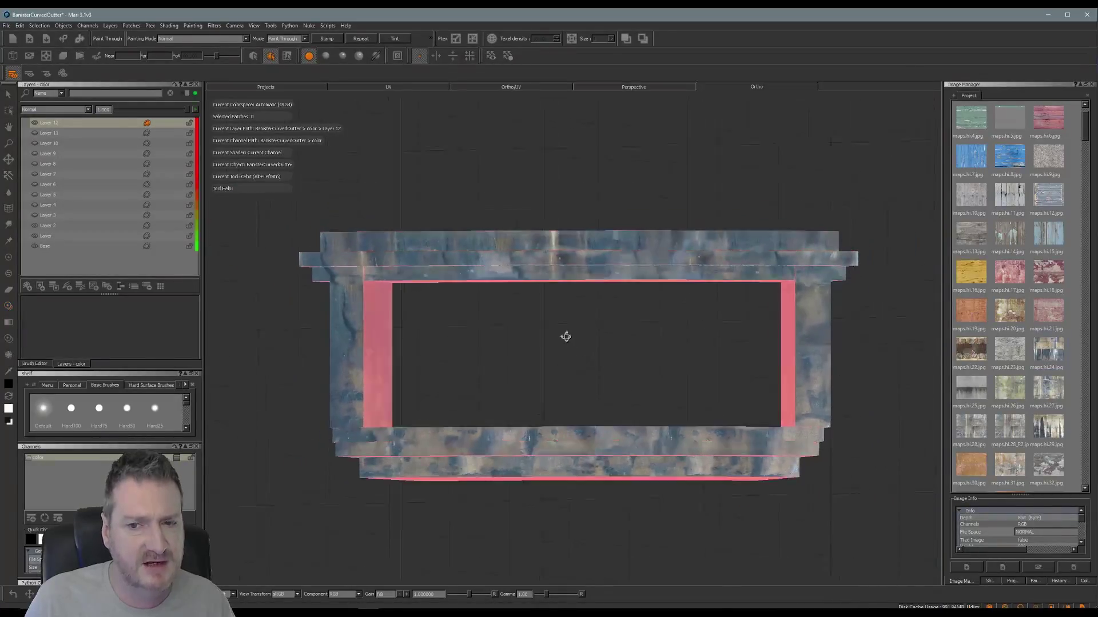
pyautogui.keyDown('alt'); pyautogui.moveTo(566, 335); pyautogui.dragTo(584, 348); pyautogui.keyUp('alt')
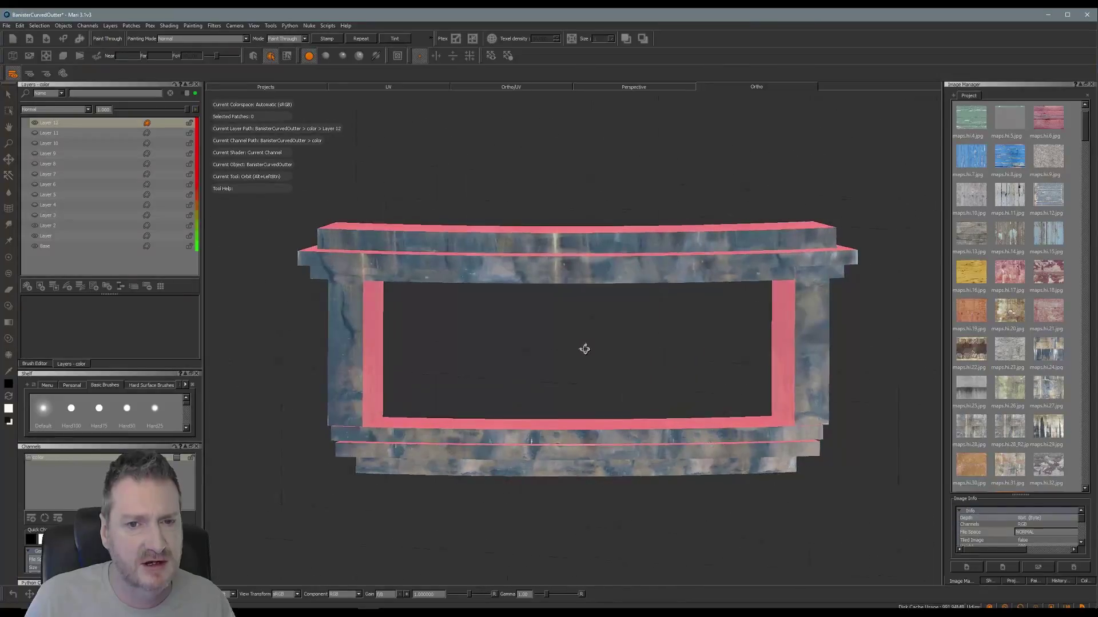
pyautogui.rightClick(53, 125)
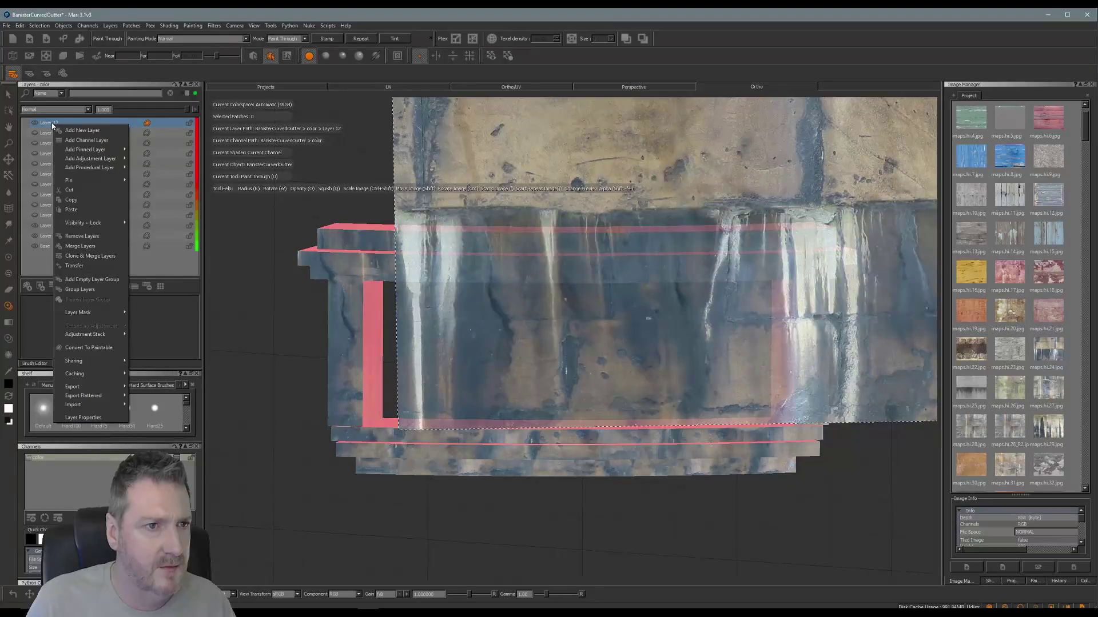
pyautogui.click(52, 122)
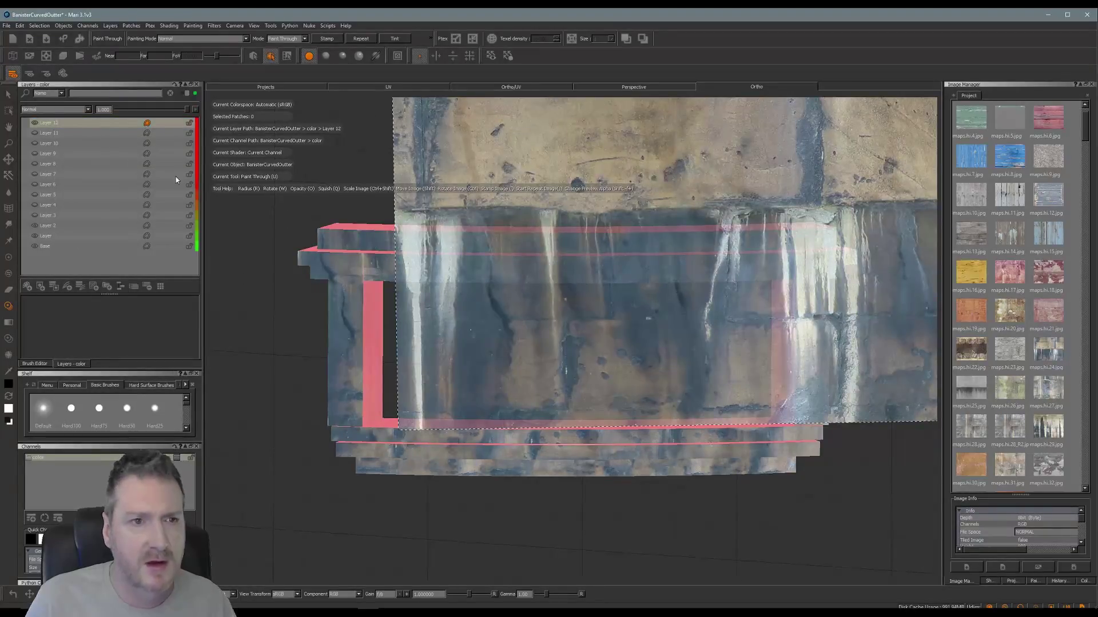
pyautogui.click(27, 286)
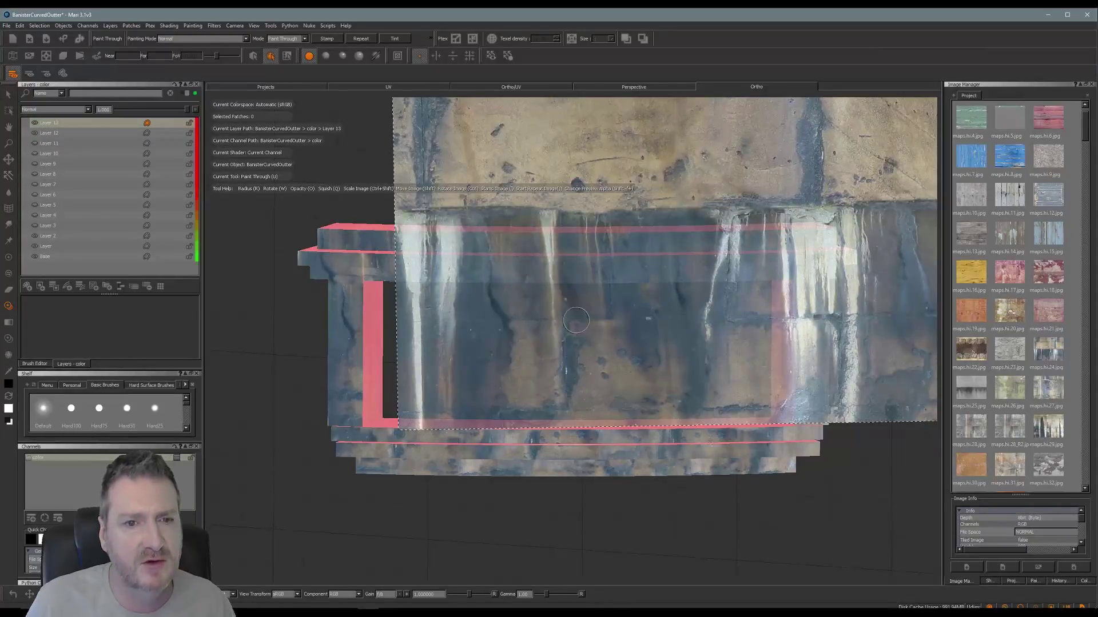
pyautogui.press('Escape')
# Shift the wall image sideways so that its white drips move towards the end pillar on the banister's long side
pyautogui.keyDown('alt'); pyautogui.moveTo(613, 319); pyautogui.dragTo(612, 304, button='middle'); pyautogui.keyUp('alt')
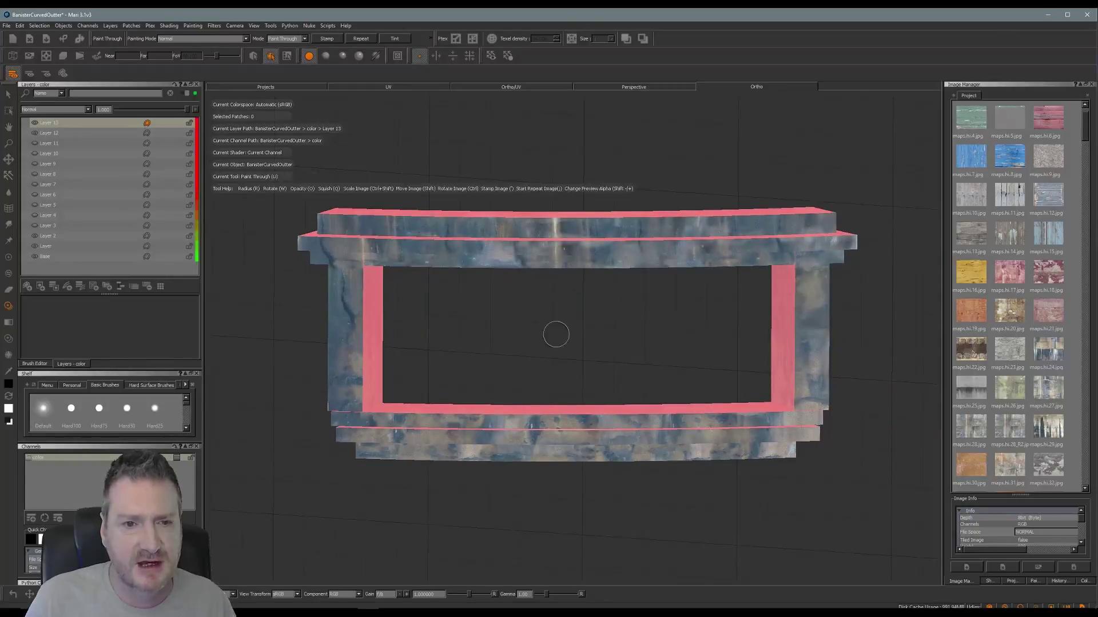
pyautogui.moveTo(556, 334)
pyautogui.keyDown('alt'); pyautogui.mouseDown()
pyautogui.moveTo(588, 335)
pyautogui.moveTo(573, 360)
pyautogui.moveTo(549, 343)
pyautogui.moveTo(562, 335)
pyautogui.mouseUp(); pyautogui.keyUp('alt')
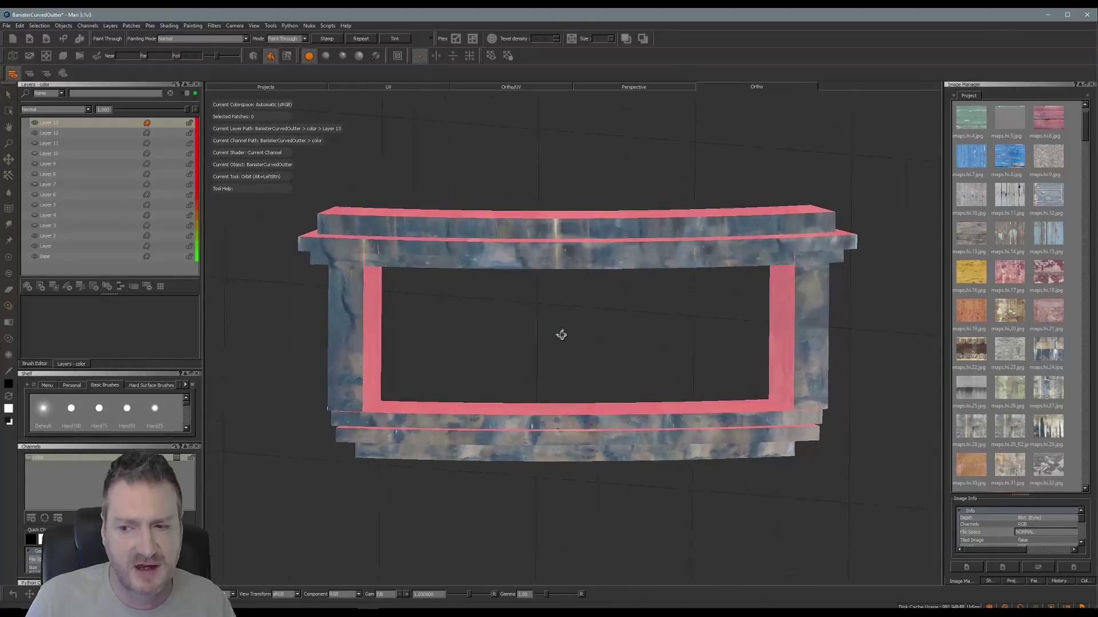
pyautogui.keyDown('alt'); pyautogui.moveTo(546, 344); pyautogui.dragTo(591, 350, button='right'); pyautogui.keyUp('alt')
pyautogui.keyDown('alt'); pyautogui.moveTo(585, 351); pyautogui.dragTo(616, 360, button='middle'); pyautogui.keyUp('alt')
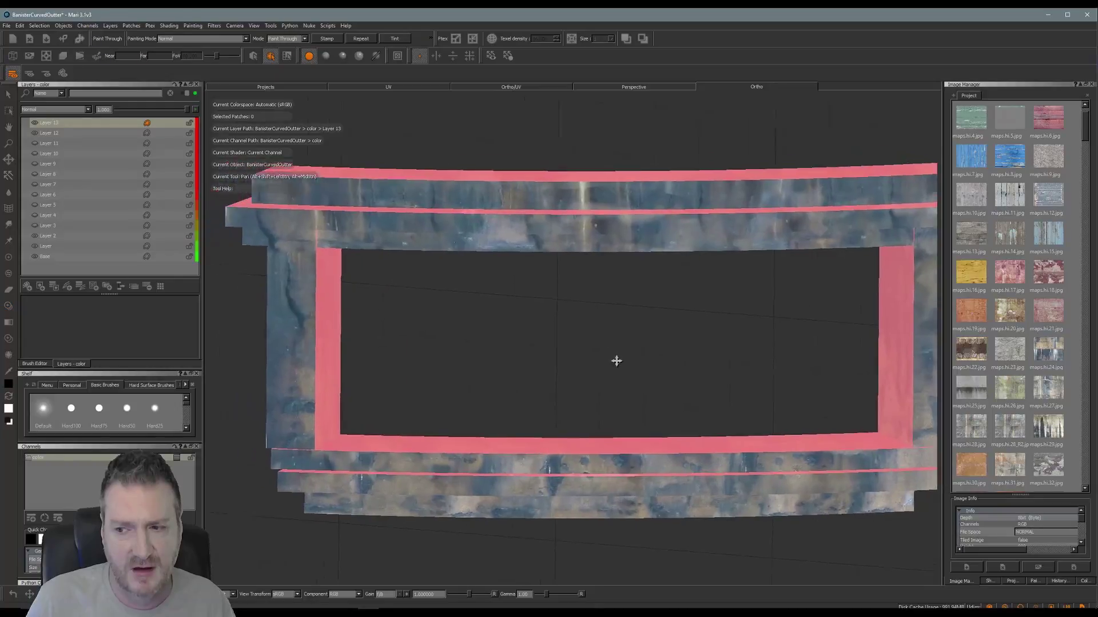
pyautogui.keyDown('alt'); pyautogui.moveTo(568, 345); pyautogui.dragTo(564, 339); pyautogui.keyUp('alt')
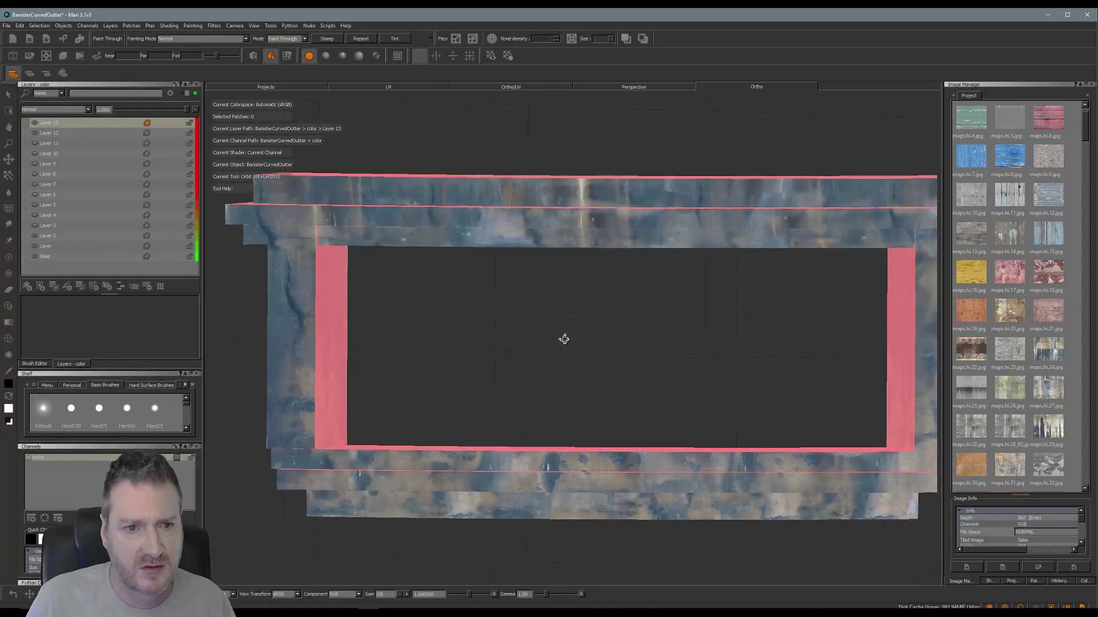
pyautogui.keyDown('alt'); pyautogui.moveTo(388, 318); pyautogui.dragTo(358, 327); pyautogui.keyUp('alt')
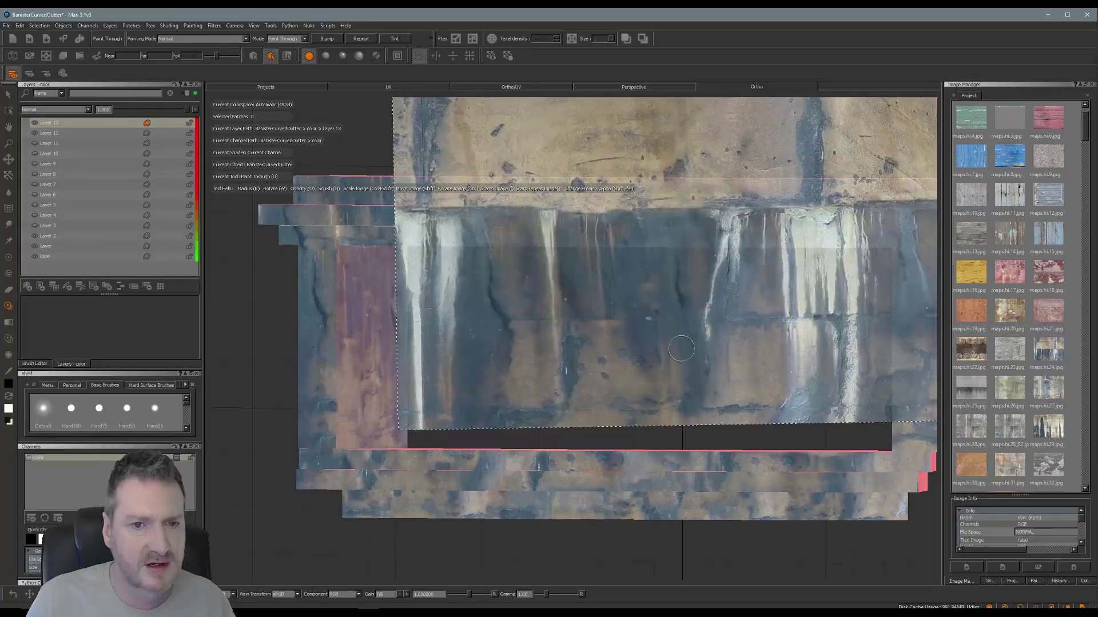
pyautogui.moveTo(803, 354)
pyautogui.keyDown('shift'); pyautogui.mouseDown()
pyautogui.moveTo(693, 379)
pyautogui.moveTo(766, 397)
pyautogui.moveTo(689, 397)
pyautogui.moveTo(675, 384)
pyautogui.moveTo(703, 368)
pyautogui.moveTo(680, 348)
pyautogui.moveTo(699, 353)
pyautogui.moveTo(692, 387)
pyautogui.mouseUp(); pyautogui.keyUp('shift')
pyautogui.press('Escape')
# Align the wall image's white drip with the end pillar's front face and paint the drip down from the rail on the new layer
pyautogui.keyDown('alt'); pyautogui.moveTo(478, 343); pyautogui.dragTo(440, 330); pyautogui.keyUp('alt')
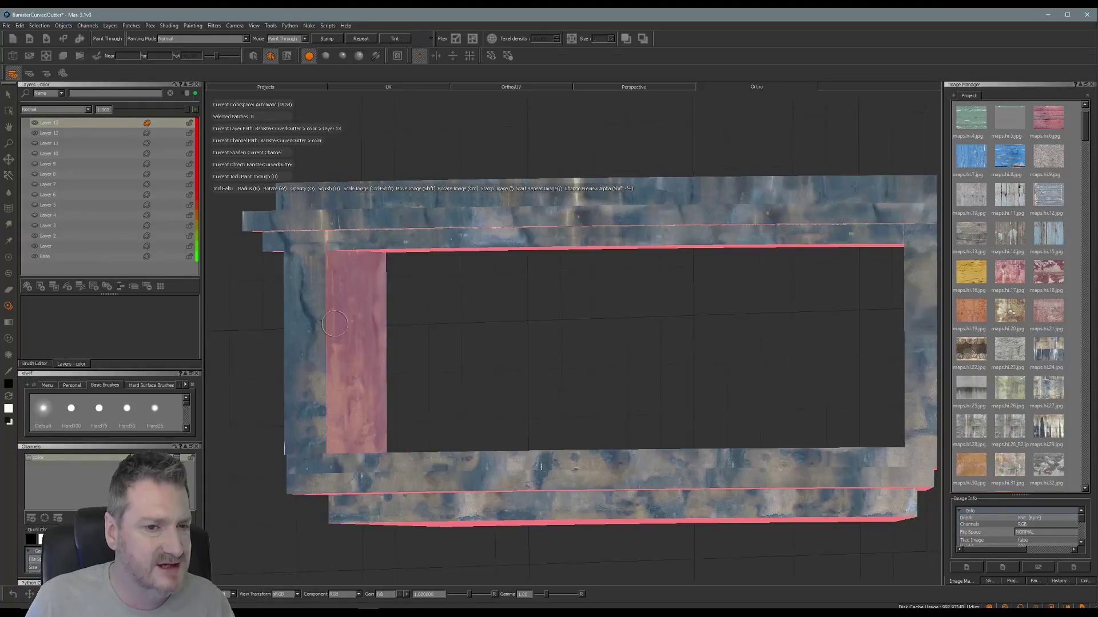
pyautogui.moveTo(513, 366)
pyautogui.keyDown('alt'); pyautogui.mouseDown()
pyautogui.moveTo(460, 364)
pyautogui.moveTo(469, 336)
pyautogui.mouseUp(); pyautogui.keyUp('alt')
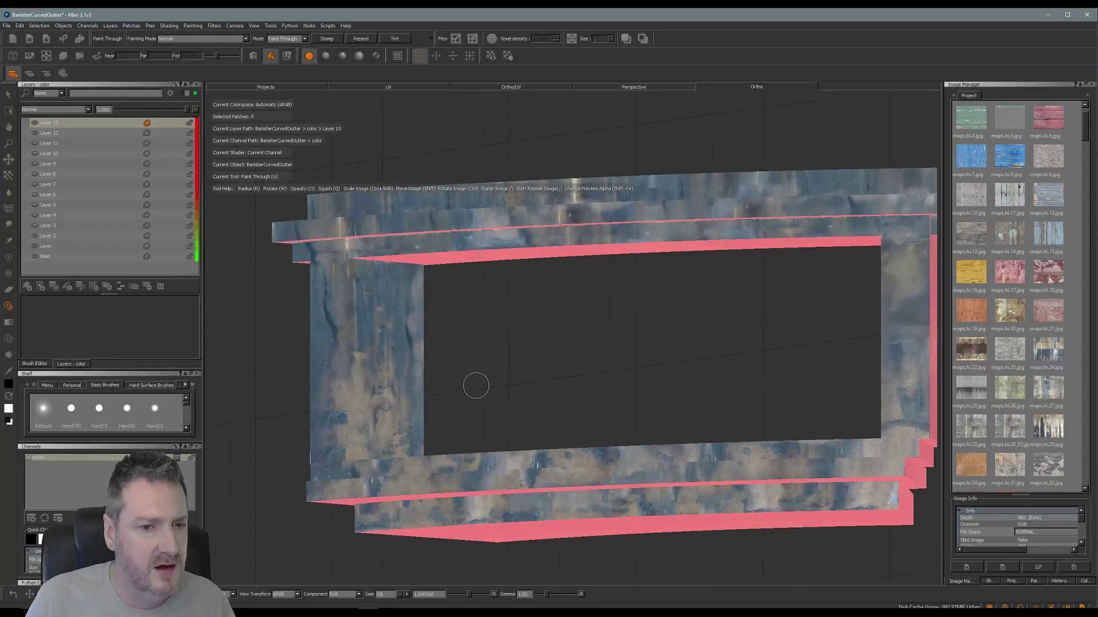
pyautogui.moveTo(476, 386)
pyautogui.keyDown('alt'); pyautogui.mouseDown()
pyautogui.moveTo(488, 384)
pyautogui.moveTo(473, 384)
pyautogui.mouseUp(); pyautogui.keyUp('alt')
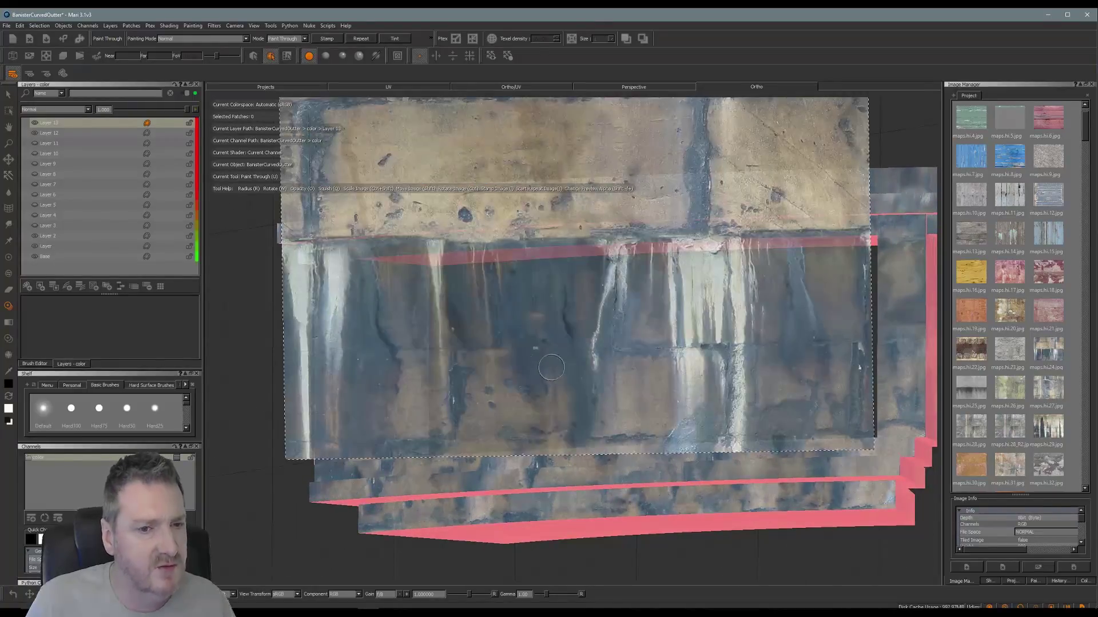
pyautogui.moveTo(518, 350)
pyautogui.keyDown('shift'); pyautogui.mouseDown()
pyautogui.moveTo(527, 316)
pyautogui.moveTo(532, 365)
pyautogui.mouseUp(); pyautogui.keyUp('shift')
pyautogui.moveTo(358, 281)
pyautogui.mouseDown()
pyautogui.moveTo(350, 290)
pyautogui.moveTo(369, 309)
pyautogui.moveTo(352, 369)
pyautogui.moveTo(351, 442)
pyautogui.mouseUp()
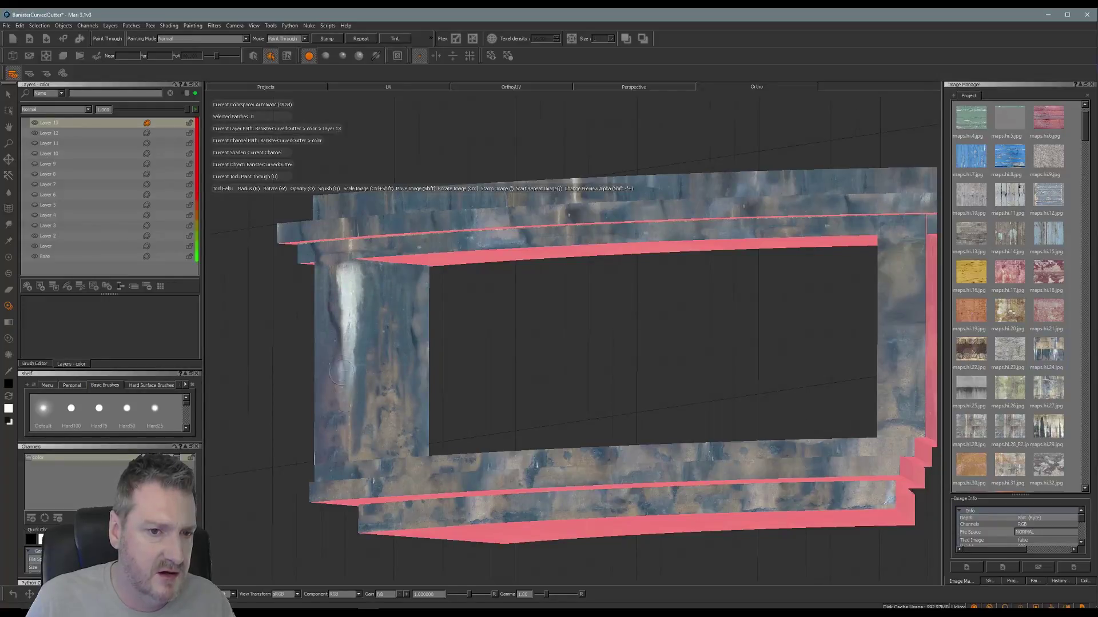
pyautogui.moveTo(339, 392); pyautogui.dragTo(340, 343)
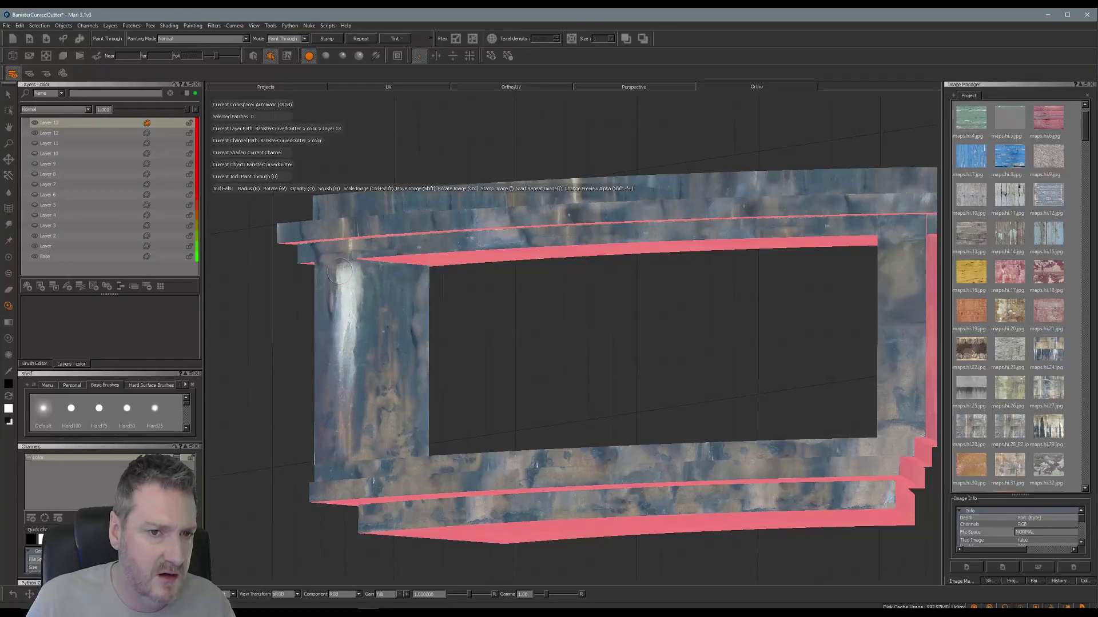
pyautogui.moveTo(339, 271); pyautogui.dragTo(343, 273)
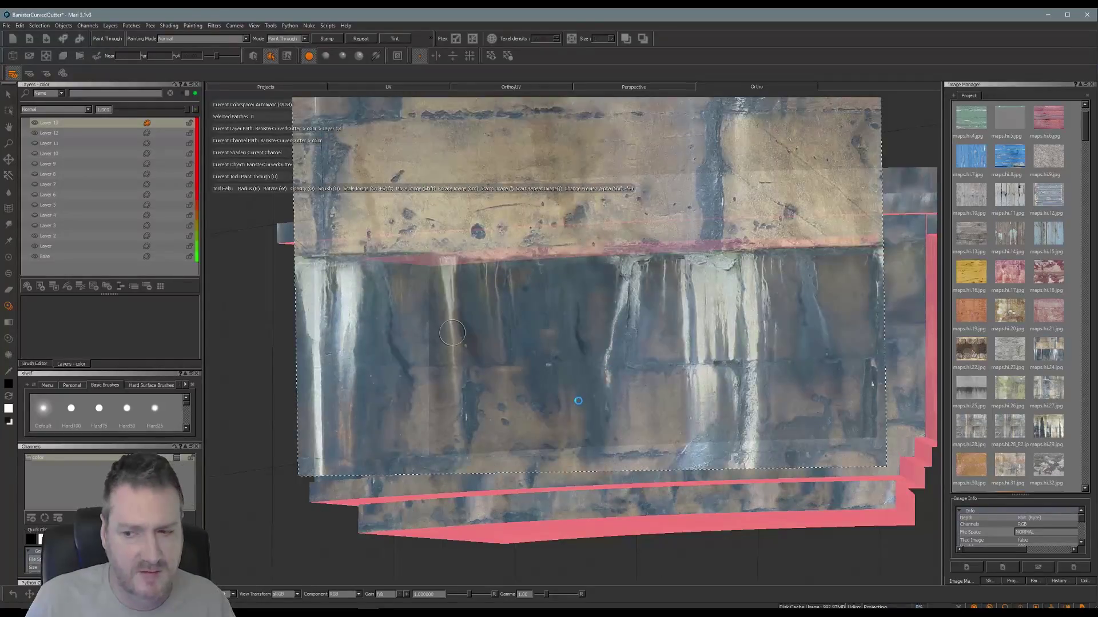
# Inspect the painted white drip on the end pillar and the long curved side from several angles
pyautogui.moveTo(578, 401)
pyautogui.keyDown('alt'); pyautogui.mouseDown()
pyautogui.moveTo(549, 392)
pyautogui.moveTo(599, 377)
pyautogui.moveTo(522, 384)
pyautogui.moveTo(576, 385)
pyautogui.moveTo(544, 375)
pyautogui.mouseUp(); pyautogui.keyUp('alt')
pyautogui.keyDown('alt'); pyautogui.moveTo(593, 343); pyautogui.dragTo(426, 332, button='middle'); pyautogui.keyUp('alt')
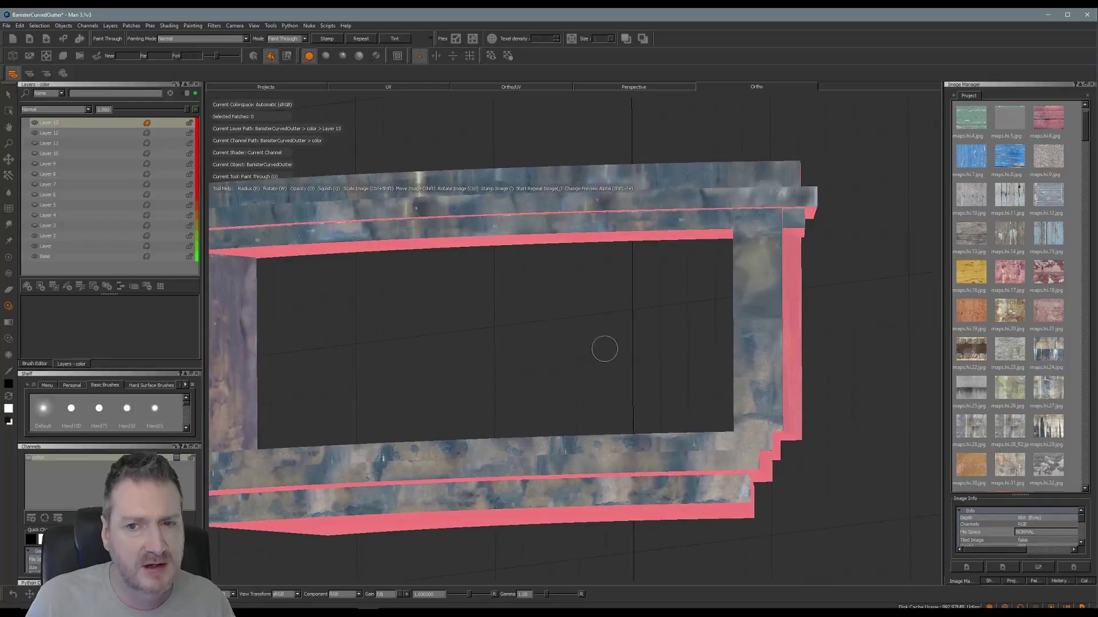
pyautogui.moveTo(604, 350)
pyautogui.keyDown('alt'); pyautogui.mouseDown()
pyautogui.moveTo(633, 357)
pyautogui.moveTo(604, 356)
pyautogui.moveTo(585, 336)
pyautogui.moveTo(677, 330)
pyautogui.mouseUp(); pyautogui.keyUp('alt')
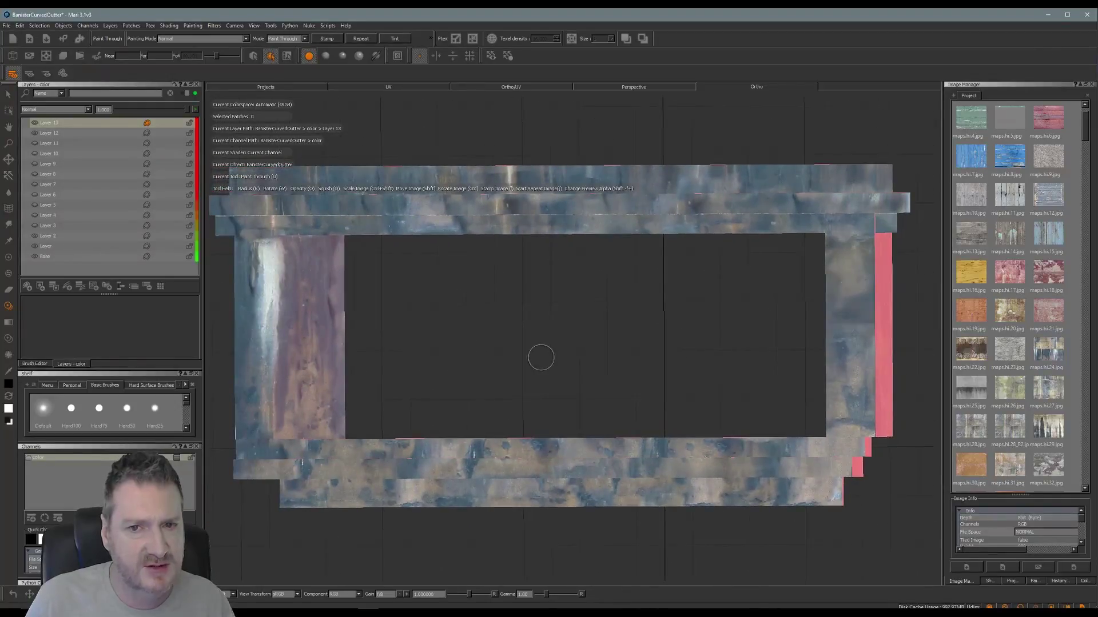
pyautogui.keyDown('alt'); pyautogui.moveTo(443, 332); pyautogui.dragTo(471, 345, button='middle'); pyautogui.keyUp('alt')
pyautogui.keyDown('alt'); pyautogui.moveTo(557, 293); pyautogui.dragTo(543, 261, button='middle'); pyautogui.keyUp('alt')
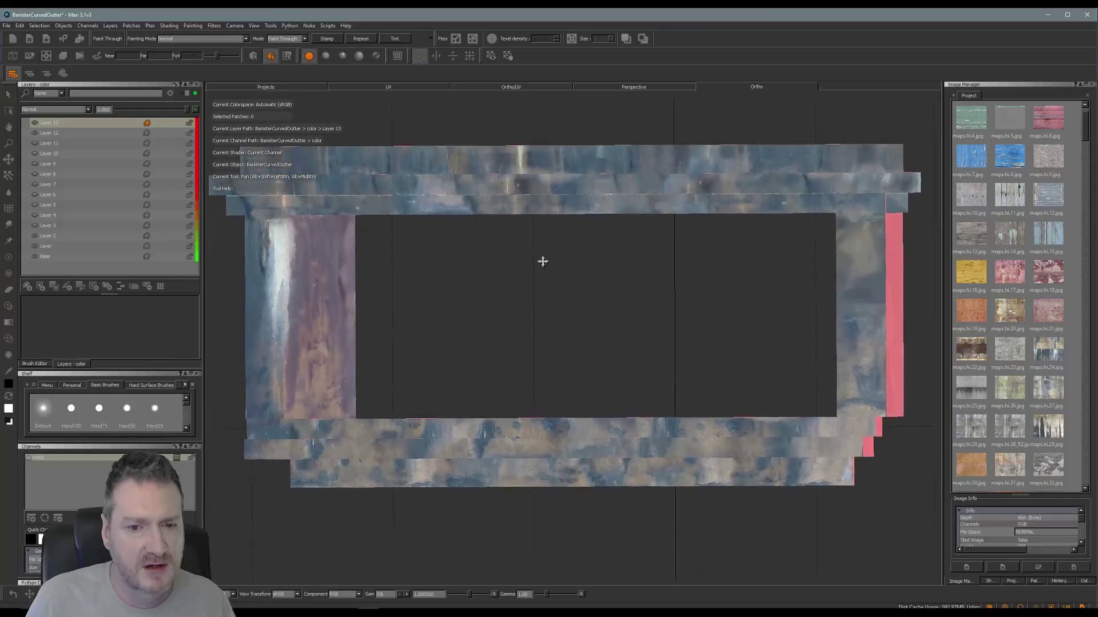
pyautogui.moveTo(466, 325)
pyautogui.keyDown('alt'); pyautogui.mouseDown()
pyautogui.moveTo(703, 320)
pyautogui.moveTo(549, 314)
pyautogui.mouseUp(); pyautogui.keyUp('alt')
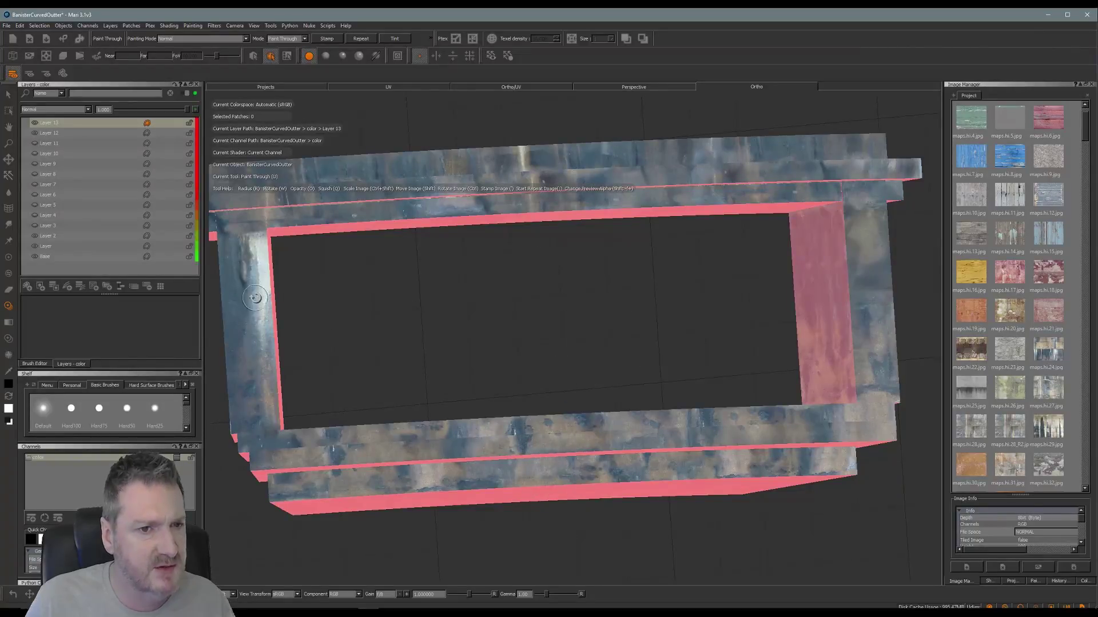
pyautogui.moveTo(357, 309)
pyautogui.keyDown('alt'); pyautogui.mouseDown()
pyautogui.moveTo(375, 299)
pyautogui.moveTo(352, 297)
pyautogui.mouseUp(); pyautogui.keyUp('alt')
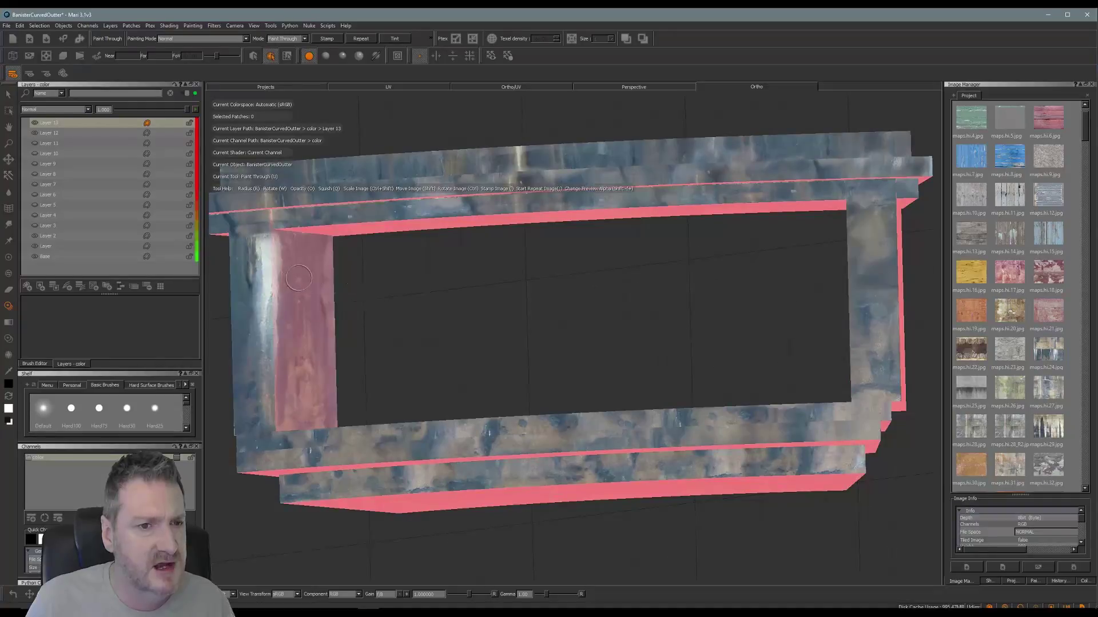
# Align the wall image's forked white drip with the pillar's front face on the opposite long side and paint it down from the rail
pyautogui.keyDown('alt'); pyautogui.moveTo(675, 307); pyautogui.dragTo(526, 292); pyautogui.keyUp('alt')
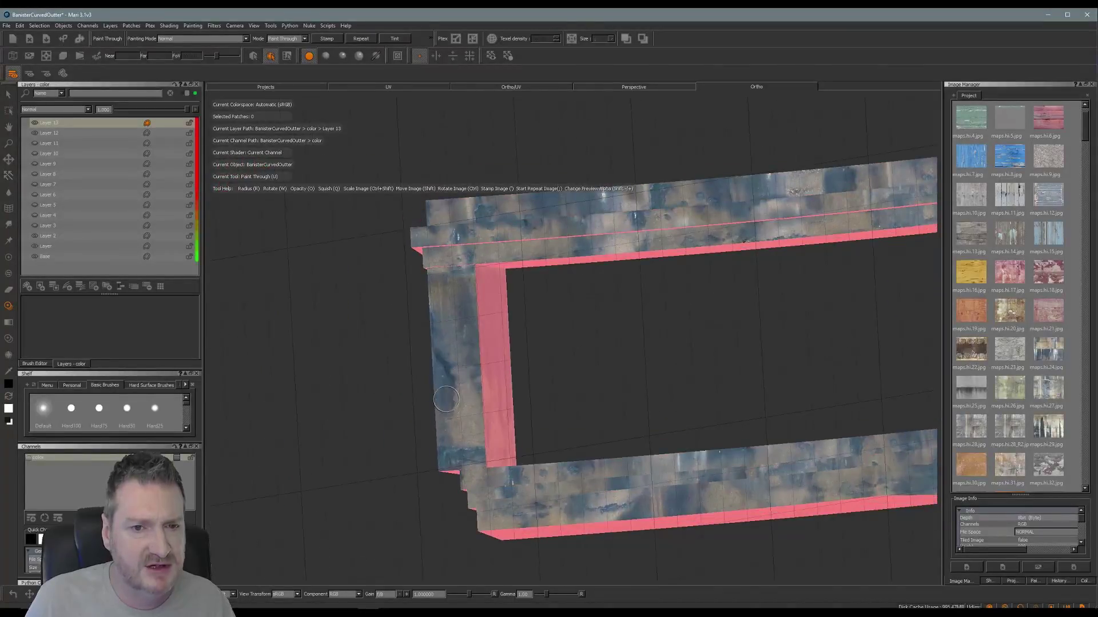
pyautogui.press('u')
pyautogui.moveTo(713, 346)
pyautogui.keyDown('shift'); pyautogui.mouseDown()
pyautogui.moveTo(557, 347)
pyautogui.moveTo(635, 328)
pyautogui.moveTo(632, 341)
pyautogui.moveTo(614, 287)
pyautogui.mouseUp(); pyautogui.keyUp('shift')
pyautogui.moveTo(632, 334)
pyautogui.keyDown('shift'); pyautogui.mouseDown()
pyautogui.moveTo(653, 399)
pyautogui.moveTo(651, 380)
pyautogui.mouseUp(); pyautogui.keyUp('shift')
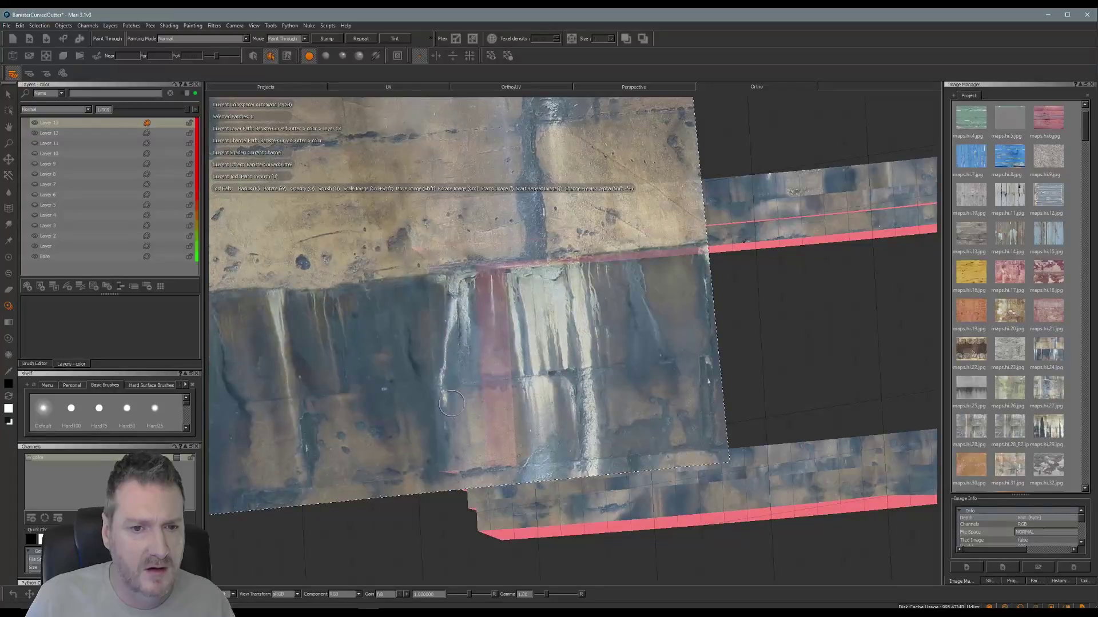
pyautogui.moveTo(451, 404)
pyautogui.mouseDown()
pyautogui.moveTo(452, 326)
pyautogui.moveTo(437, 288)
pyautogui.moveTo(458, 280)
pyautogui.moveTo(449, 326)
pyautogui.mouseUp()
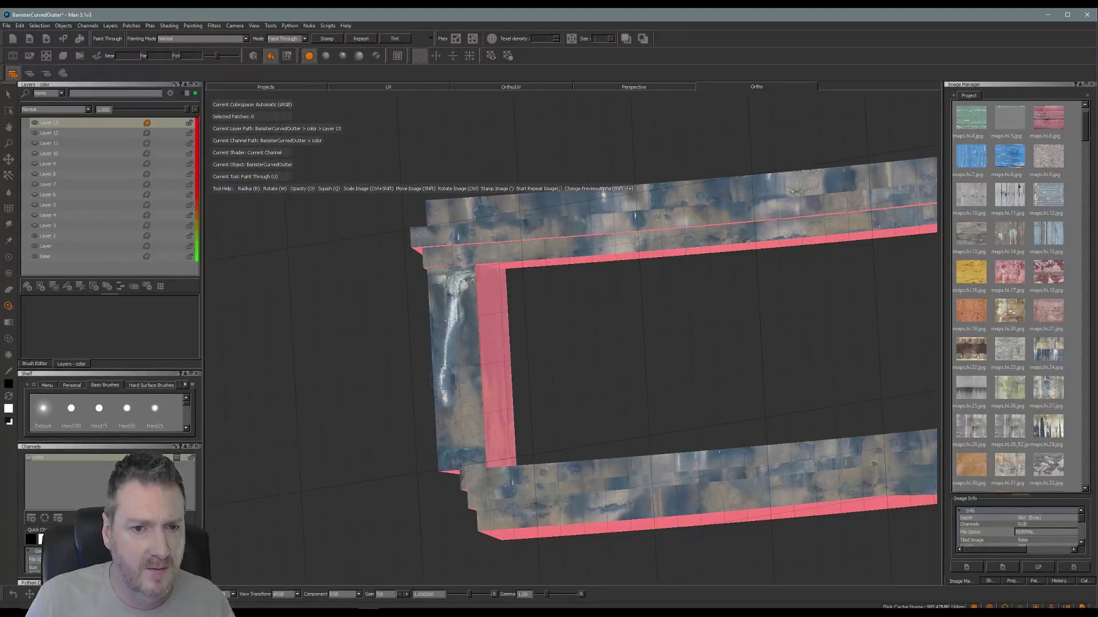
pyautogui.moveTo(453, 365); pyautogui.dragTo(460, 320)
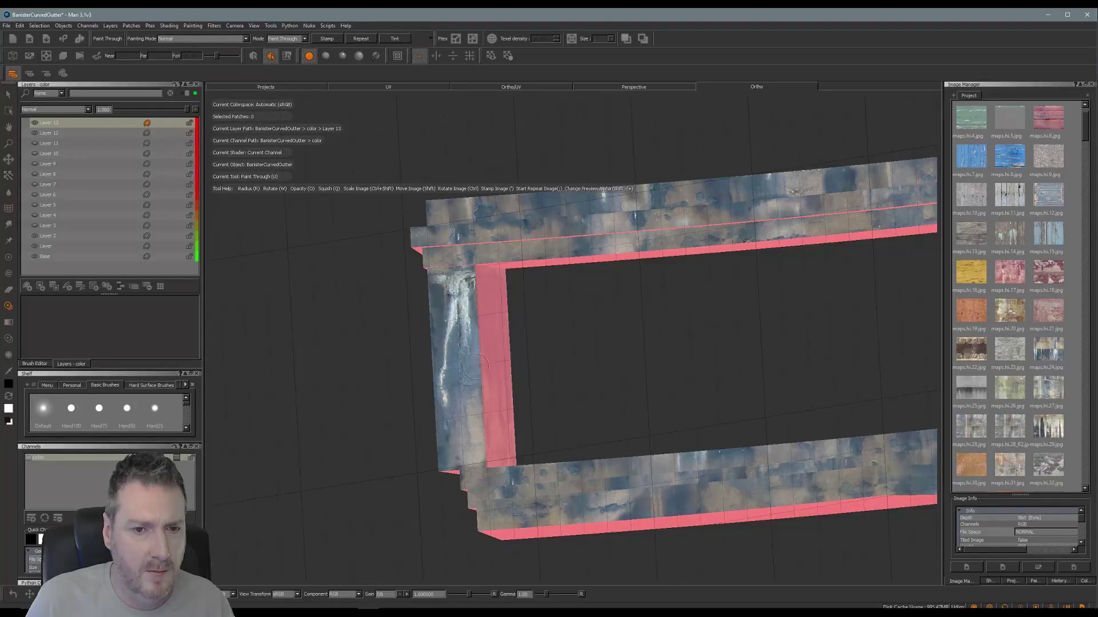
pyautogui.press('shift')
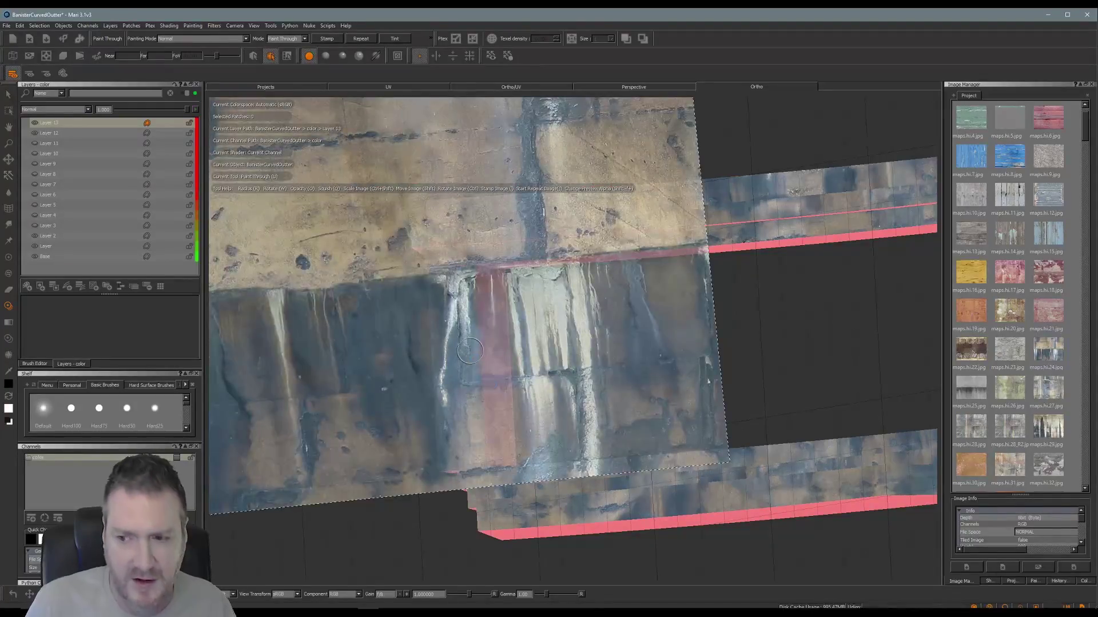
# Examine the pillars, end faces and long sides of the banister for the next drip location
pyautogui.moveTo(570, 370)
pyautogui.keyDown('alt'); pyautogui.mouseDown()
pyautogui.moveTo(503, 345)
pyautogui.moveTo(593, 370)
pyautogui.moveTo(901, 360)
pyautogui.mouseUp(); pyautogui.keyUp('alt')
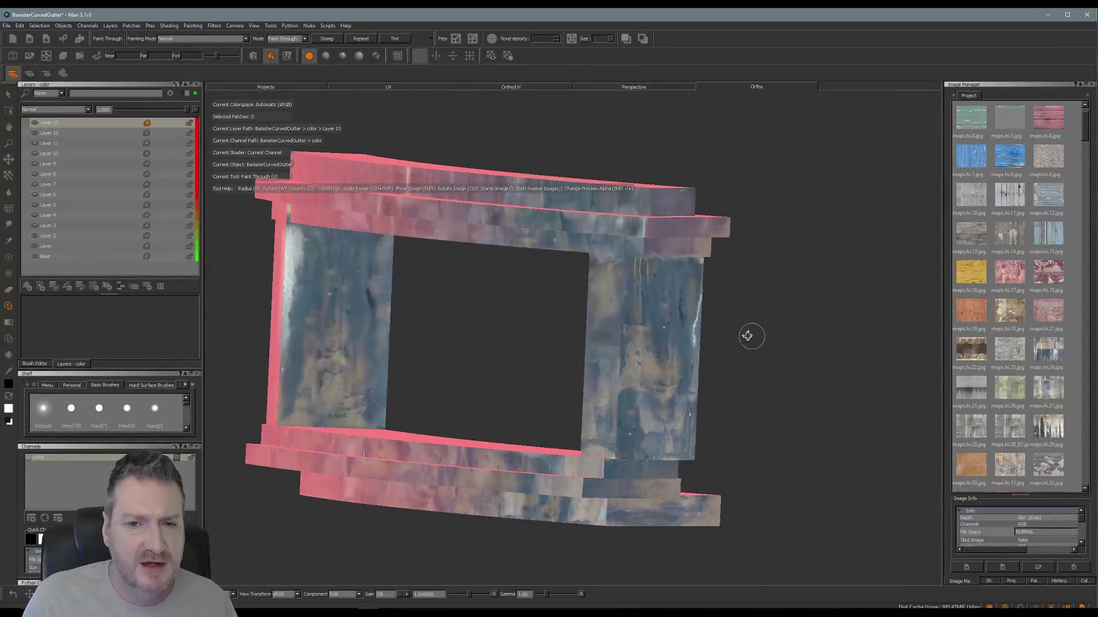
pyautogui.keyDown('alt'); pyautogui.moveTo(750, 337); pyautogui.dragTo(527, 328); pyautogui.keyUp('alt')
pyautogui.keyDown('alt'); pyautogui.moveTo(691, 338); pyautogui.dragTo(622, 331, button='middle'); pyautogui.keyUp('alt')
pyautogui.moveTo(621, 330)
pyautogui.keyDown('alt'); pyautogui.mouseDown()
pyautogui.moveTo(554, 321)
pyautogui.moveTo(640, 326)
pyautogui.moveTo(496, 321)
pyautogui.moveTo(758, 311)
pyautogui.moveTo(492, 309)
pyautogui.moveTo(632, 278)
pyautogui.mouseUp(); pyautogui.keyUp('alt')
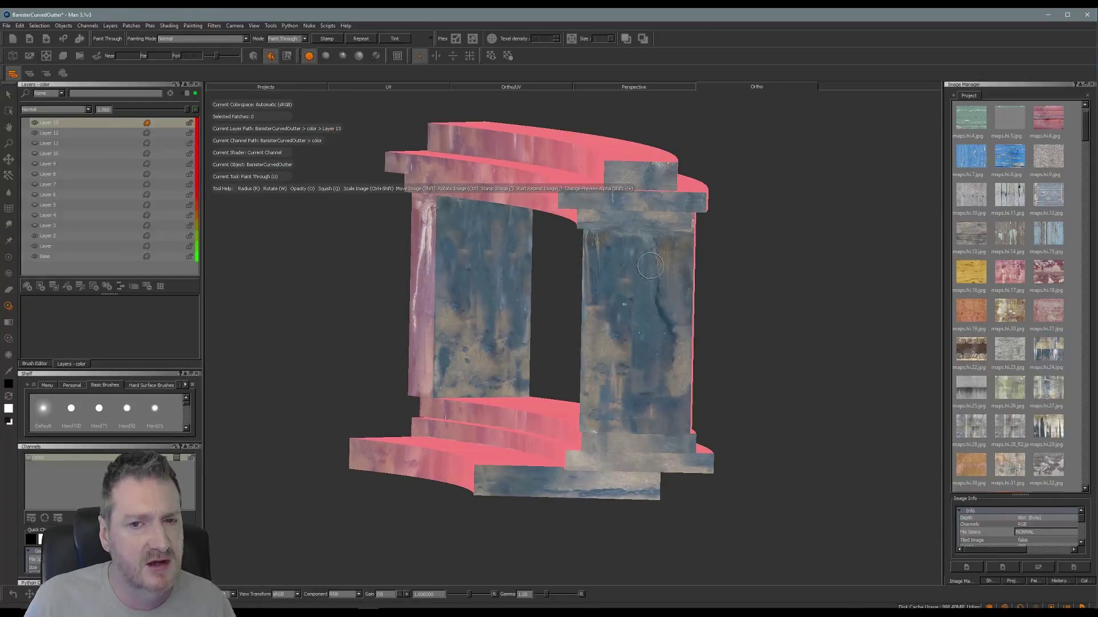
pyautogui.keyDown('alt'); pyautogui.moveTo(650, 265); pyautogui.dragTo(557, 320); pyautogui.keyUp('alt')
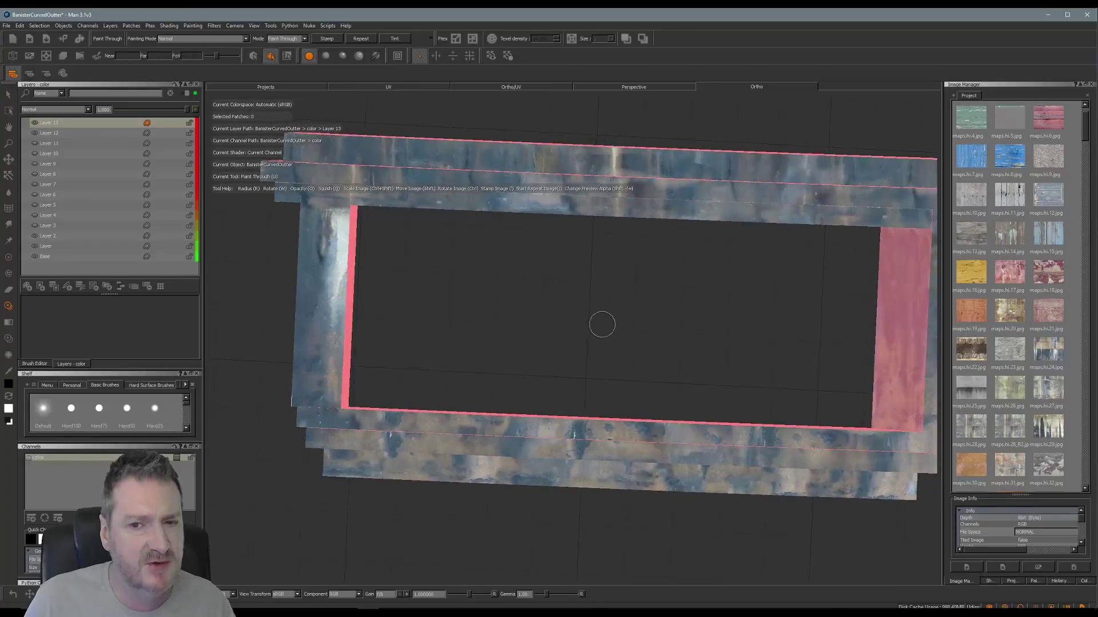
pyautogui.keyDown('alt'); pyautogui.moveTo(632, 338); pyautogui.dragTo(726, 336); pyautogui.keyUp('alt')
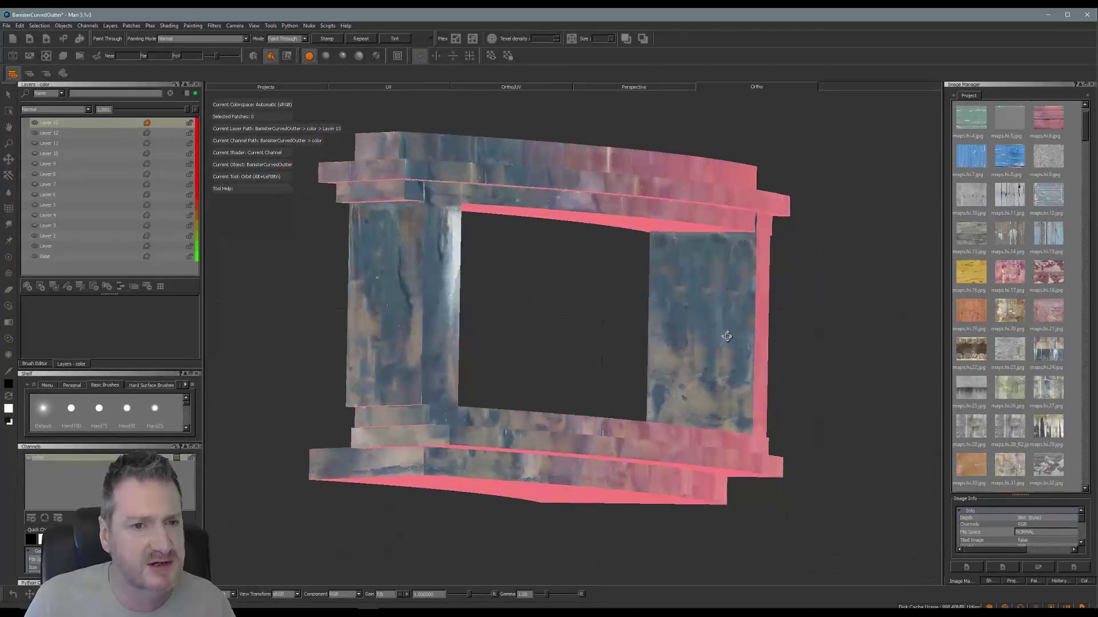
pyautogui.moveTo(516, 330)
pyautogui.keyDown('alt'); pyautogui.mouseDown()
pyautogui.moveTo(612, 326)
pyautogui.moveTo(527, 319)
pyautogui.moveTo(636, 323)
pyautogui.moveTo(598, 328)
pyautogui.moveTo(633, 272)
pyautogui.mouseUp(); pyautogui.keyUp('alt')
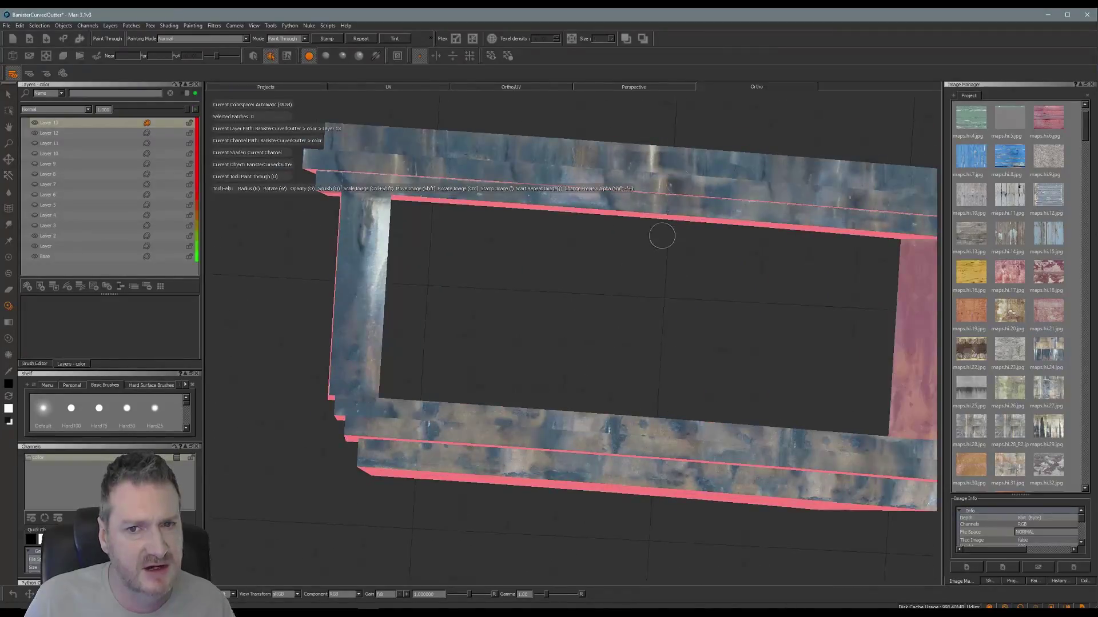
pyautogui.keyDown('alt'); pyautogui.moveTo(662, 236); pyautogui.dragTo(621, 327); pyautogui.keyUp('alt')
# Straighten, scale and position the wall image over the pillar's wide end face and paint its faint drip below the rail
pyautogui.press('u')
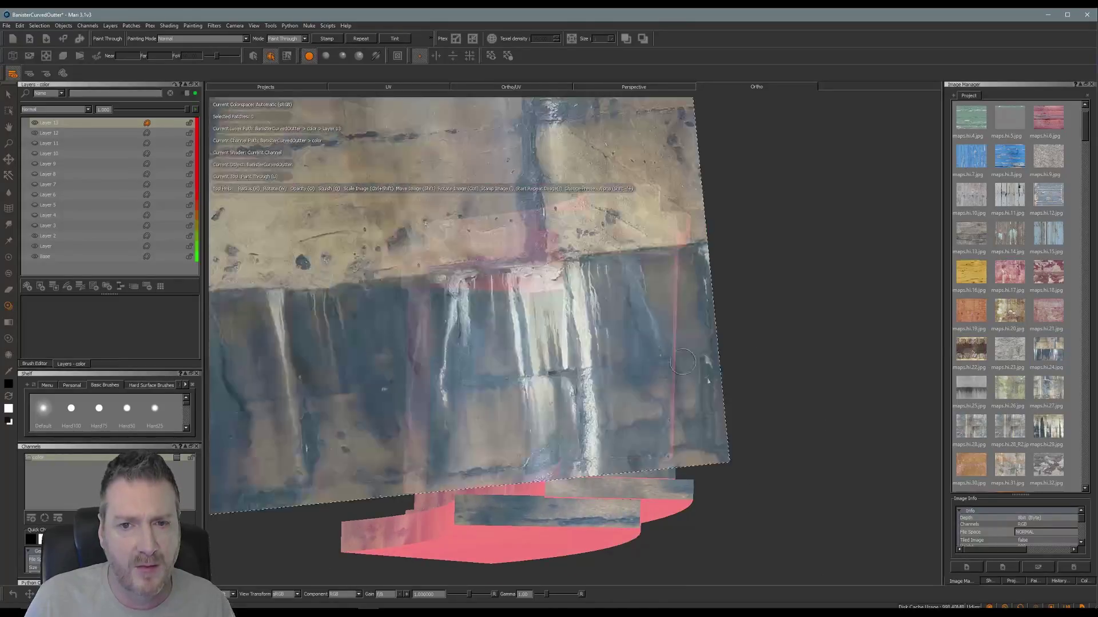
pyautogui.moveTo(647, 291)
pyautogui.keyDown('ctrl'); pyautogui.mouseDown()
pyautogui.moveTo(685, 284)
pyautogui.moveTo(680, 319)
pyautogui.mouseUp(); pyautogui.keyUp('ctrl')
pyautogui.keyDown('ctrl'); pyautogui.keyDown('shift'); pyautogui.moveTo(663, 358); pyautogui.dragTo(559, 247); pyautogui.keyUp('shift'); pyautogui.keyUp('ctrl')
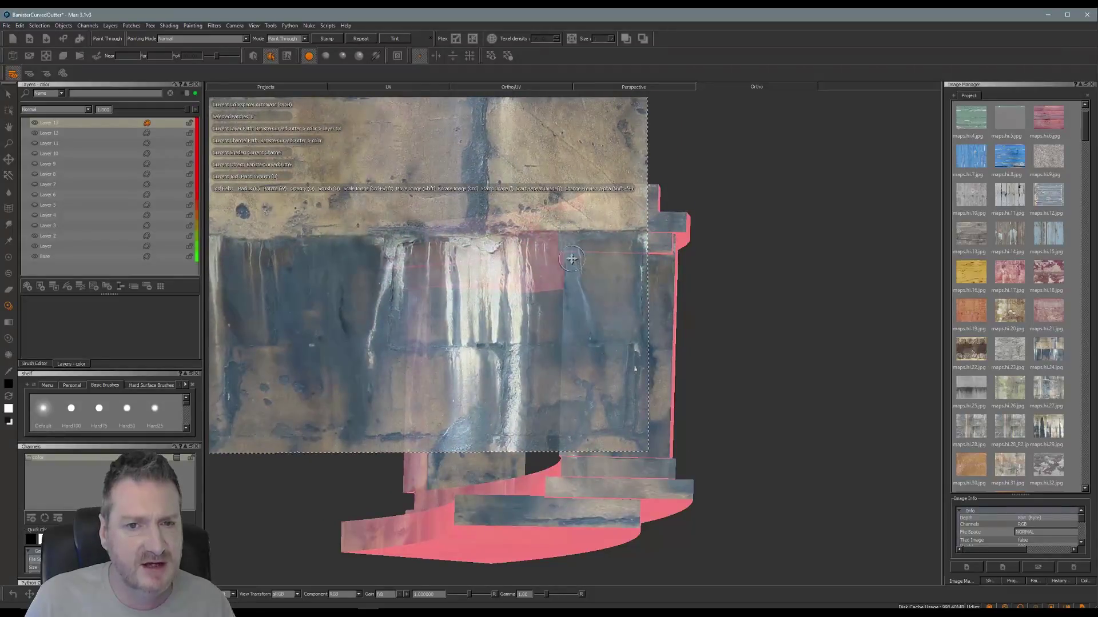
pyautogui.moveTo(577, 318)
pyautogui.keyDown('ctrl'); pyautogui.keyDown('shift'); pyautogui.mouseDown()
pyautogui.moveTo(639, 321)
pyautogui.moveTo(625, 265)
pyautogui.moveTo(631, 360)
pyautogui.moveTo(637, 317)
pyautogui.moveTo(623, 369)
pyautogui.mouseUp(); pyautogui.keyUp('shift'); pyautogui.keyUp('ctrl')
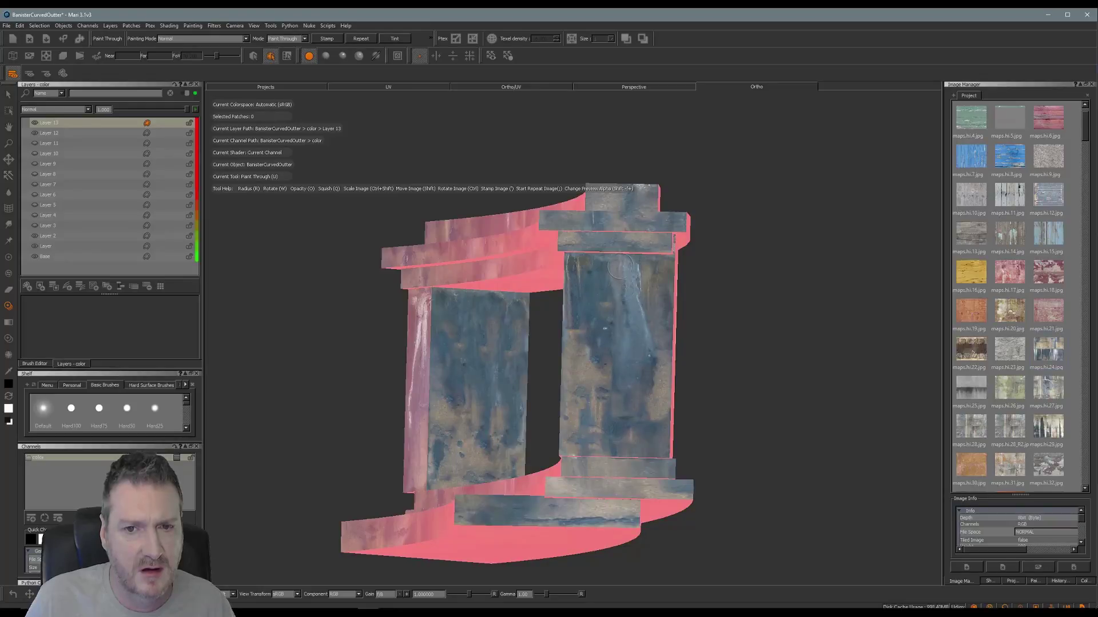
pyautogui.moveTo(622, 271); pyautogui.dragTo(628, 295)
pyautogui.click(628, 308)
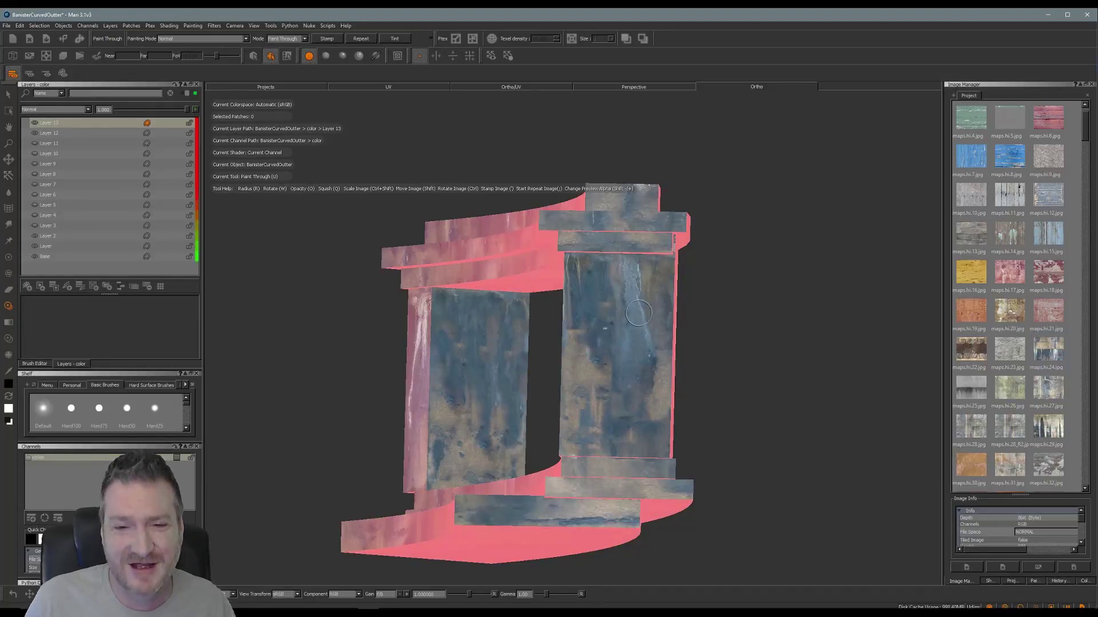
# Review the new drips on the pillars and the curved side from all around the banister
pyautogui.keyDown('alt'); pyautogui.moveTo(693, 309); pyautogui.dragTo(549, 328); pyautogui.keyUp('alt')
pyautogui.keyDown('alt'); pyautogui.moveTo(565, 318); pyautogui.dragTo(528, 321, button='middle'); pyautogui.keyUp('alt')
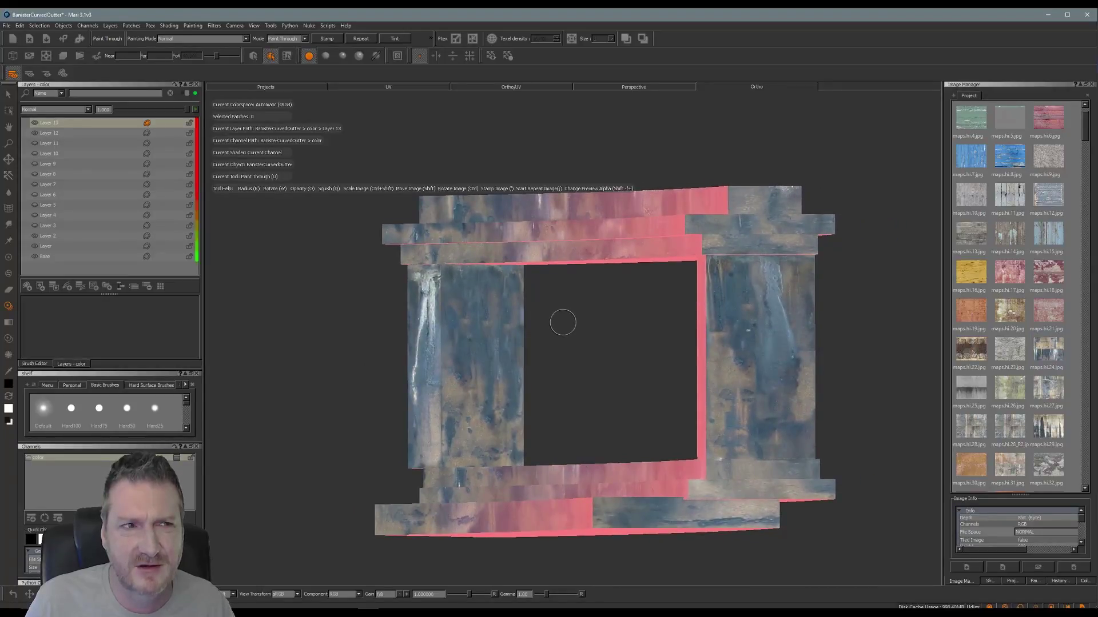
pyautogui.moveTo(559, 320)
pyautogui.keyDown('alt'); pyautogui.mouseDown()
pyautogui.moveTo(553, 289)
pyautogui.moveTo(581, 331)
pyautogui.moveTo(629, 334)
pyautogui.moveTo(632, 357)
pyautogui.moveTo(595, 348)
pyautogui.moveTo(377, 351)
pyautogui.moveTo(310, 363)
pyautogui.moveTo(335, 355)
pyautogui.moveTo(570, 372)
pyautogui.mouseUp(); pyautogui.keyUp('alt')
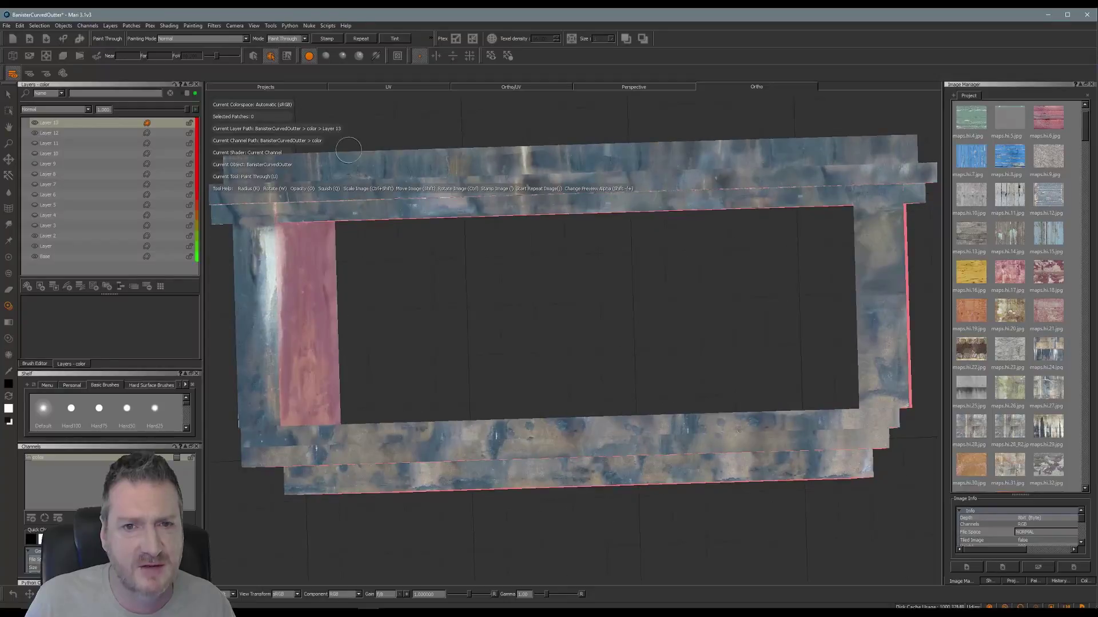
pyautogui.keyDown('alt'); pyautogui.moveTo(499, 329); pyautogui.dragTo(634, 298); pyautogui.keyUp('alt')
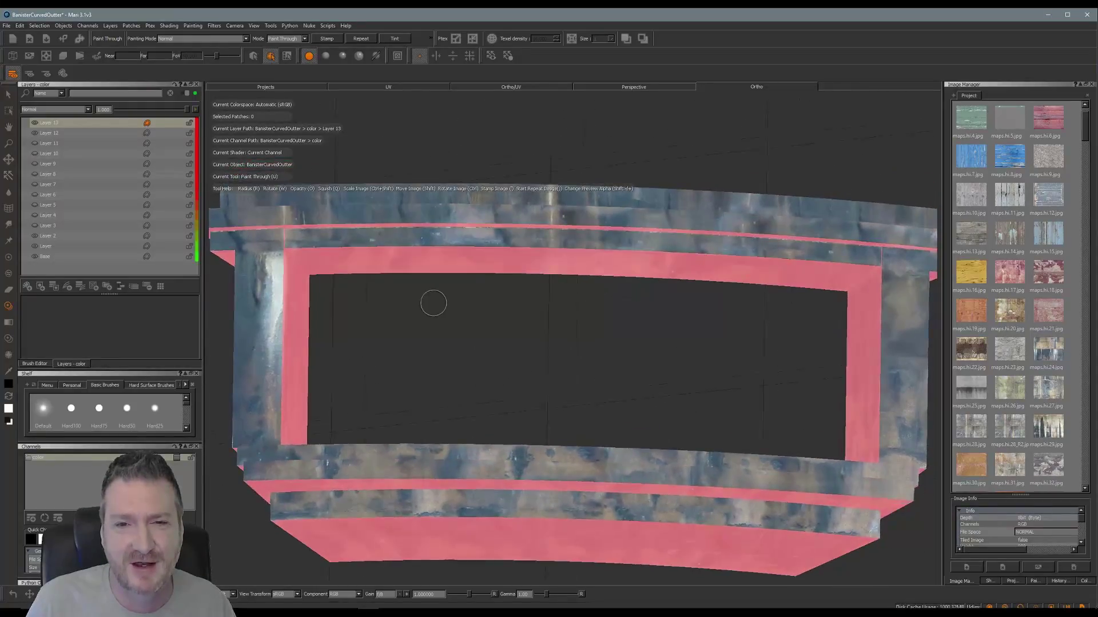
pyautogui.keyDown('alt'); pyautogui.moveTo(434, 303); pyautogui.dragTo(426, 343); pyautogui.keyUp('alt')
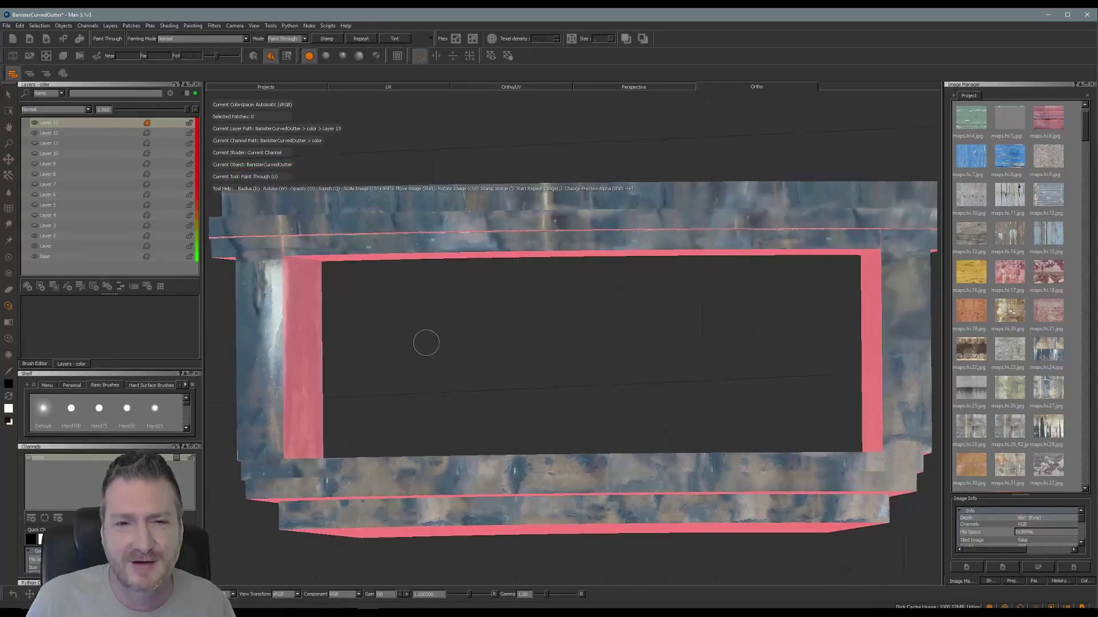
pyautogui.keyDown('alt'); pyautogui.moveTo(615, 353); pyautogui.dragTo(604, 357); pyautogui.keyUp('alt')
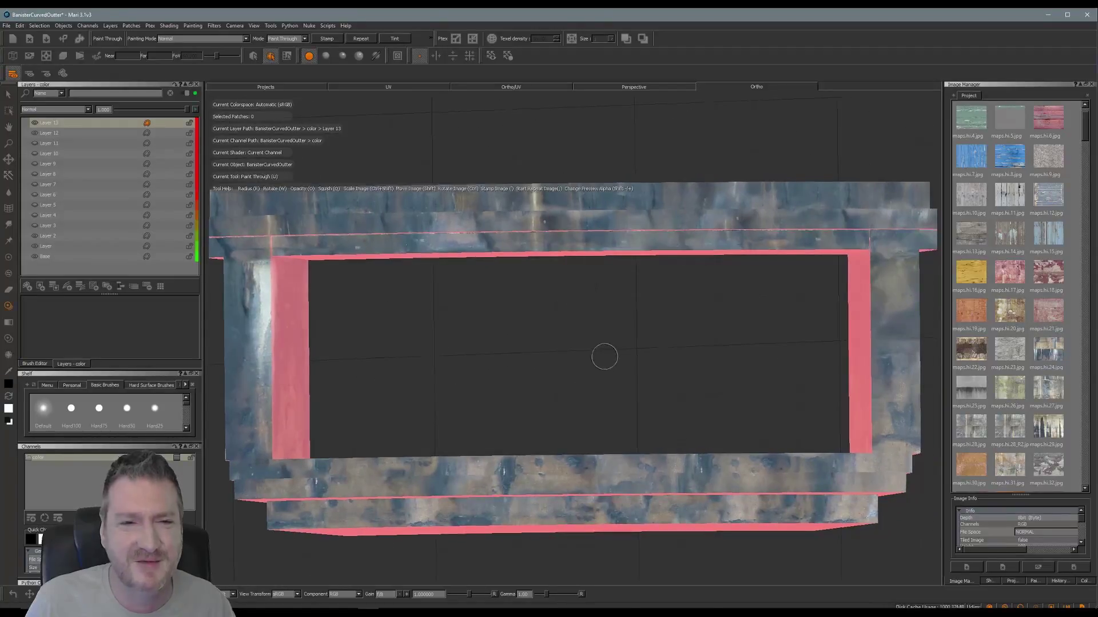
pyautogui.keyDown('alt'); pyautogui.moveTo(604, 357); pyautogui.dragTo(605, 350, button='middle'); pyautogui.keyUp('alt')
pyautogui.keyDown('alt'); pyautogui.moveTo(606, 351); pyautogui.dragTo(596, 349, button='right'); pyautogui.keyUp('alt')
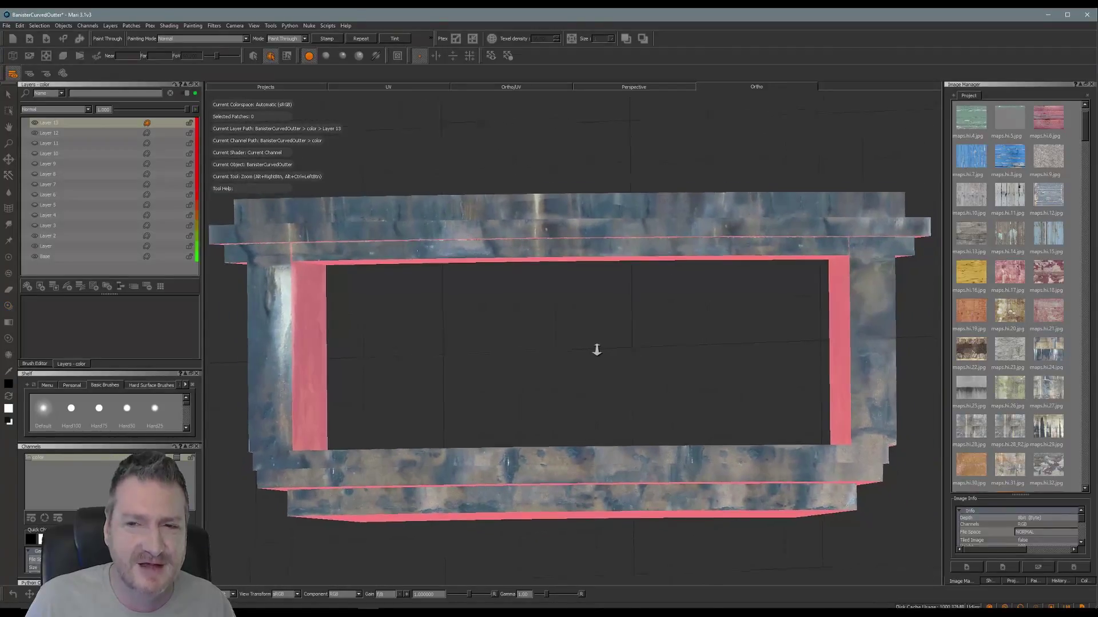
pyautogui.keyDown('alt'); pyautogui.moveTo(605, 350); pyautogui.dragTo(600, 369, button='middle'); pyautogui.keyUp('alt')
# Add a new layer above the top paint layer and load the black-and-white drip mask maps.hi.161.jpg for Paint Through
pyautogui.press('t')
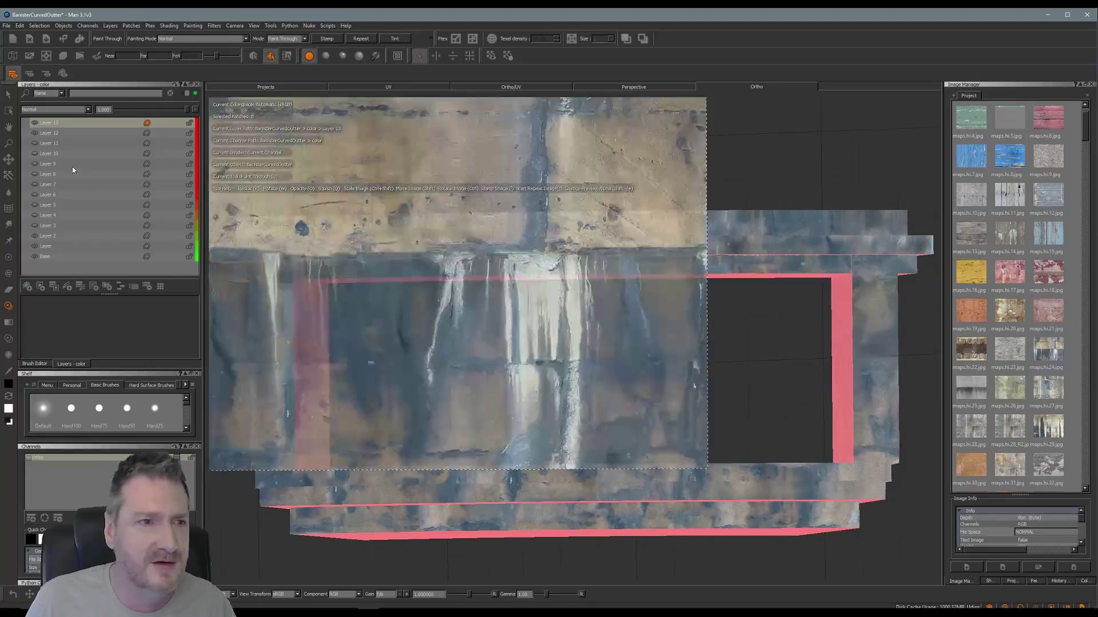
pyautogui.click(30, 288)
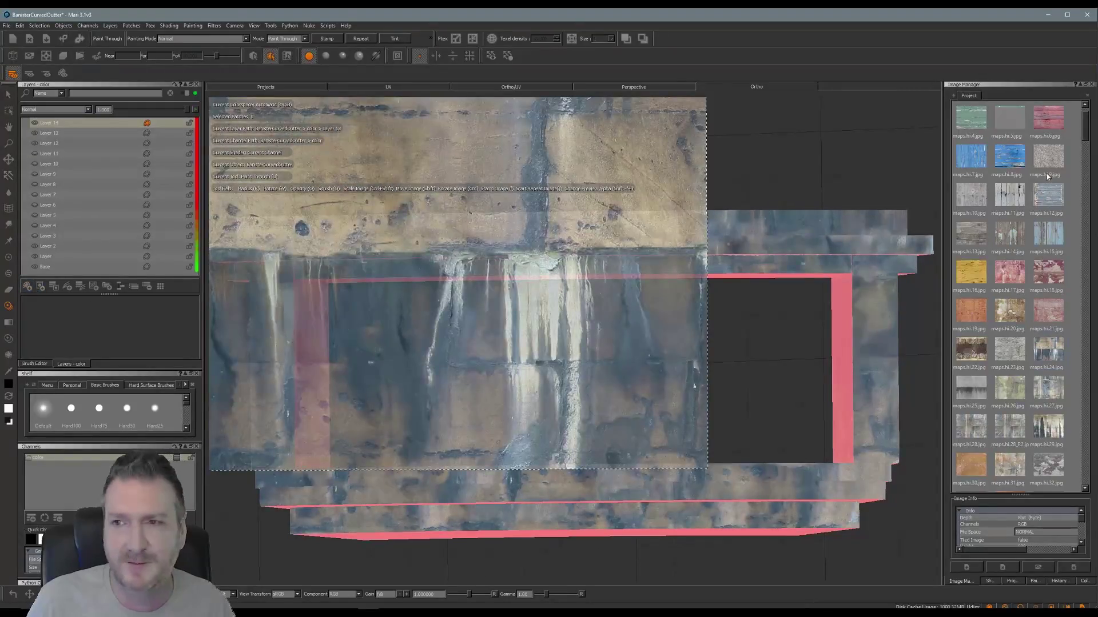
pyautogui.moveTo(1085, 133); pyautogui.dragTo(1080, 274)
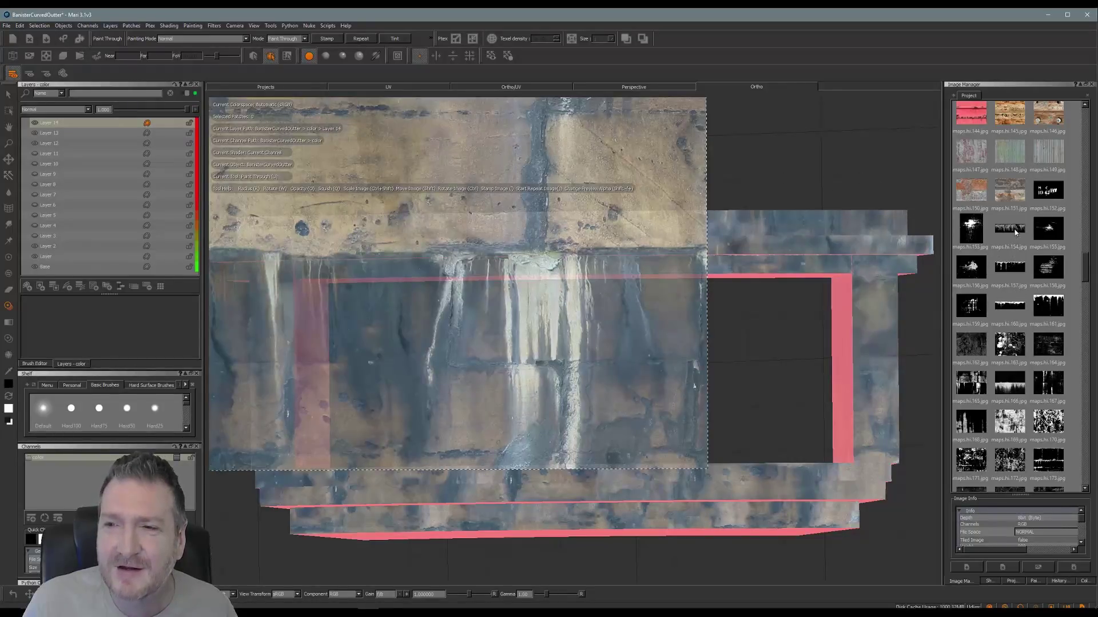
pyautogui.moveTo(1015, 231)
pyautogui.mouseDown()
pyautogui.moveTo(773, 235)
pyautogui.moveTo(624, 267)
pyautogui.mouseUp()
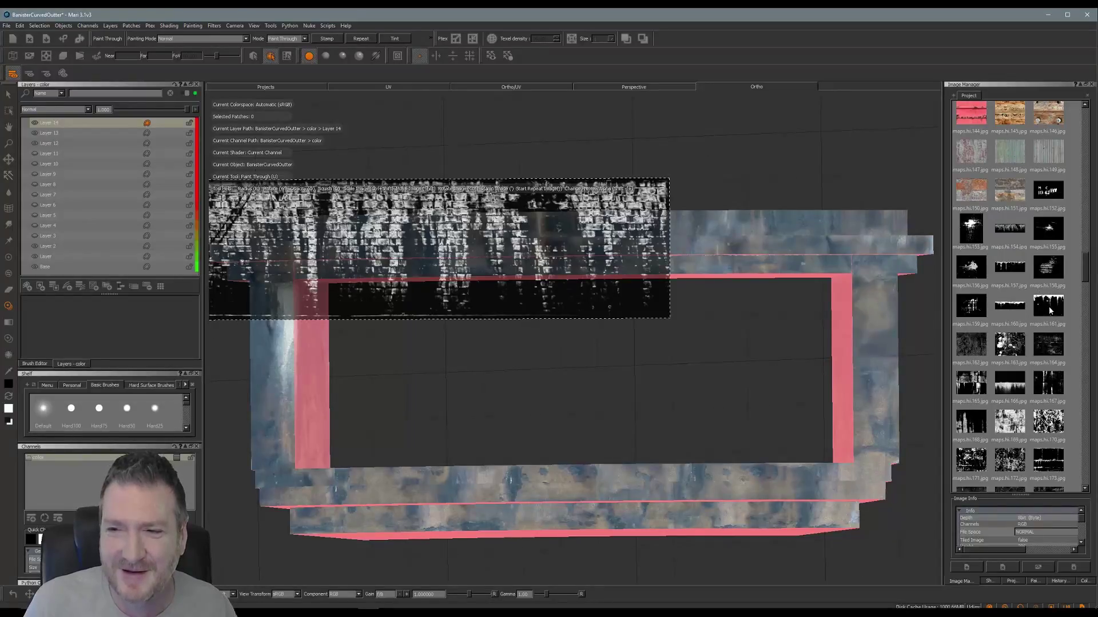
pyautogui.moveTo(1050, 311); pyautogui.dragTo(657, 328, button='middle')
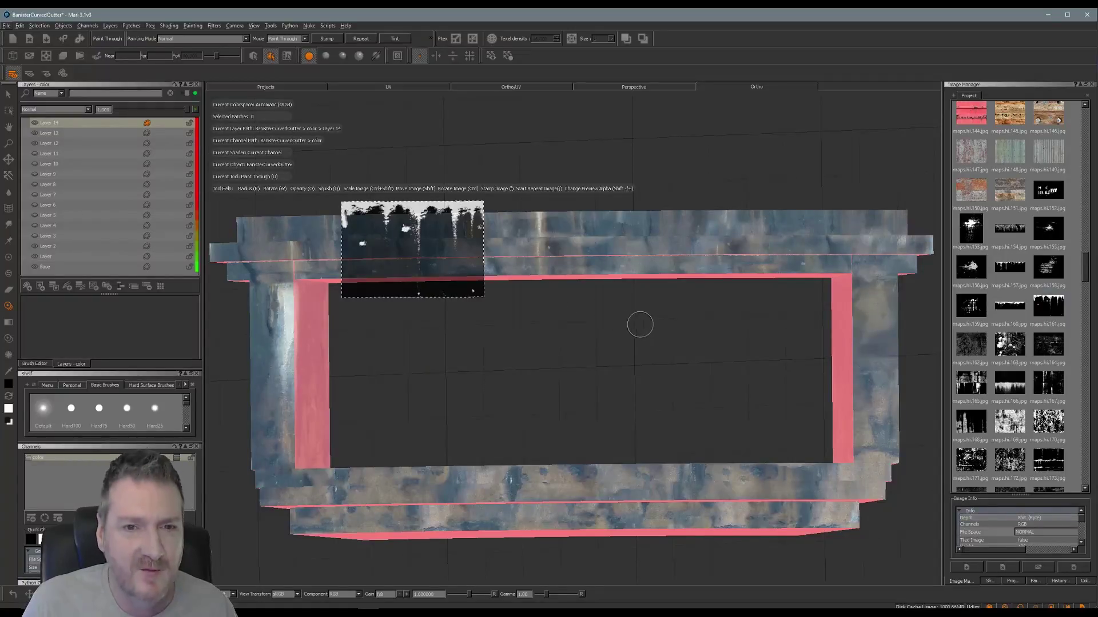
# Shrink the drip mask, align it with the top edge of the curved side's lowest ledge, and paint drips from one end past the middle
pyautogui.moveTo(657, 331)
pyautogui.keyDown('alt'); pyautogui.mouseDown()
pyautogui.moveTo(612, 348)
pyautogui.moveTo(526, 343)
pyautogui.moveTo(522, 362)
pyautogui.mouseUp(); pyautogui.keyUp('alt')
pyautogui.moveTo(464, 268)
pyautogui.keyDown('shift'); pyautogui.mouseDown()
pyautogui.moveTo(429, 255)
pyautogui.moveTo(396, 288)
pyautogui.moveTo(415, 283)
pyautogui.moveTo(441, 392)
pyautogui.mouseUp(); pyautogui.keyUp('shift')
pyautogui.hotkey('shift', '-')
pyautogui.keyDown('alt'); pyautogui.moveTo(533, 358); pyautogui.dragTo(544, 297); pyautogui.keyUp('alt')
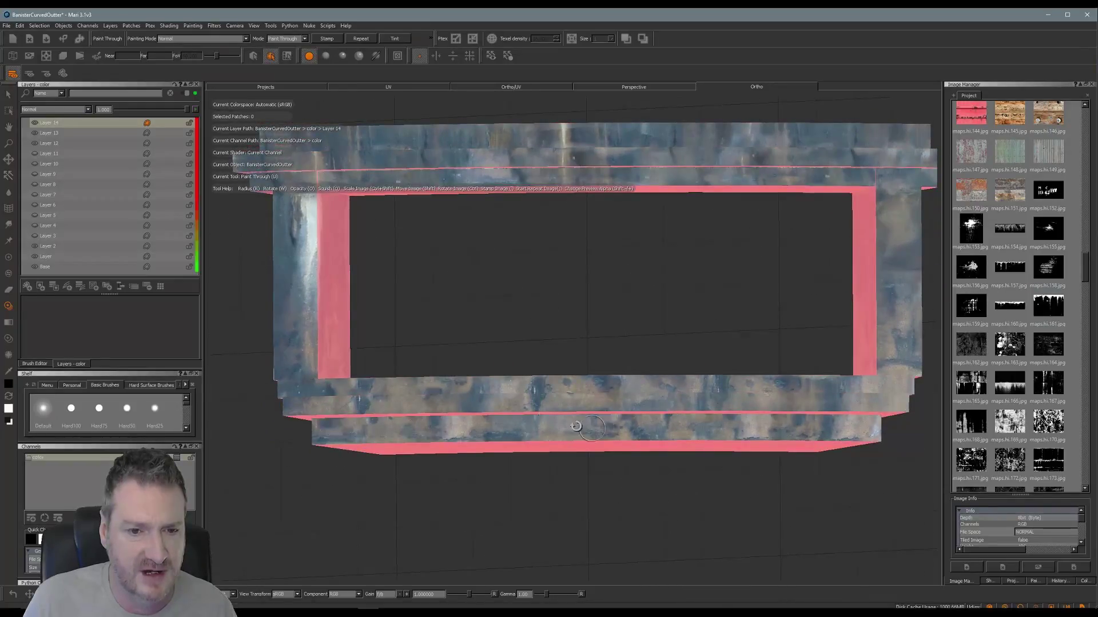
pyautogui.moveTo(425, 376)
pyautogui.keyDown('shift'); pyautogui.mouseDown()
pyautogui.moveTo(410, 446)
pyautogui.moveTo(376, 445)
pyautogui.mouseUp(); pyautogui.keyUp('shift')
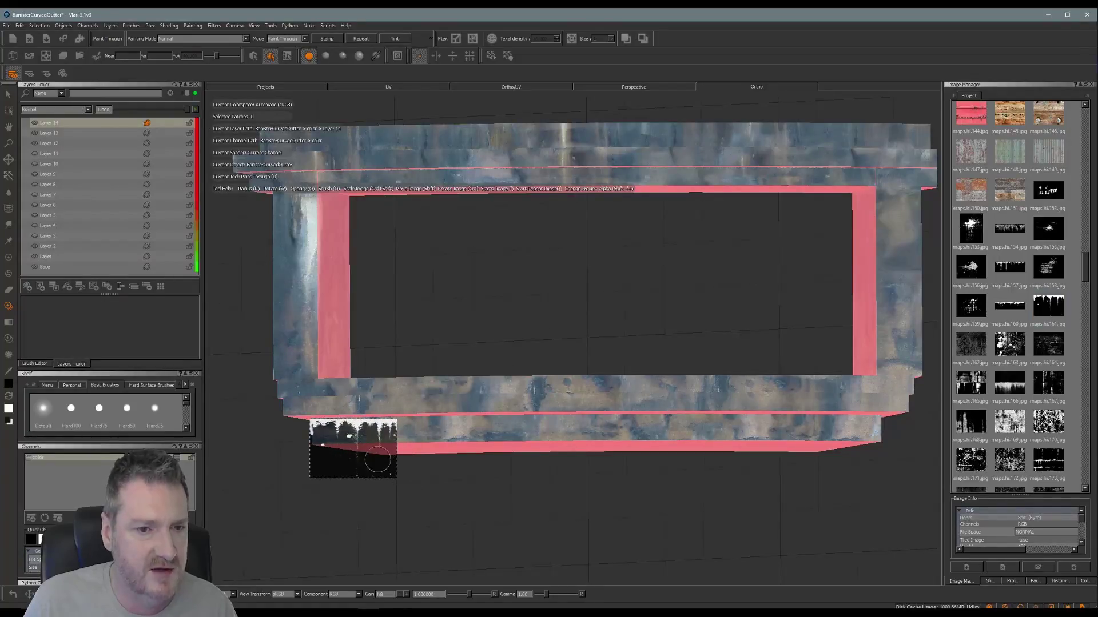
pyautogui.moveTo(382, 455)
pyautogui.keyDown('shift'); pyautogui.mouseDown()
pyautogui.moveTo(346, 430)
pyautogui.moveTo(381, 430)
pyautogui.moveTo(369, 425)
pyautogui.moveTo(446, 447)
pyautogui.moveTo(454, 442)
pyautogui.moveTo(413, 429)
pyautogui.moveTo(558, 437)
pyautogui.moveTo(476, 421)
pyautogui.moveTo(543, 431)
pyautogui.mouseUp(); pyautogui.keyUp('shift')
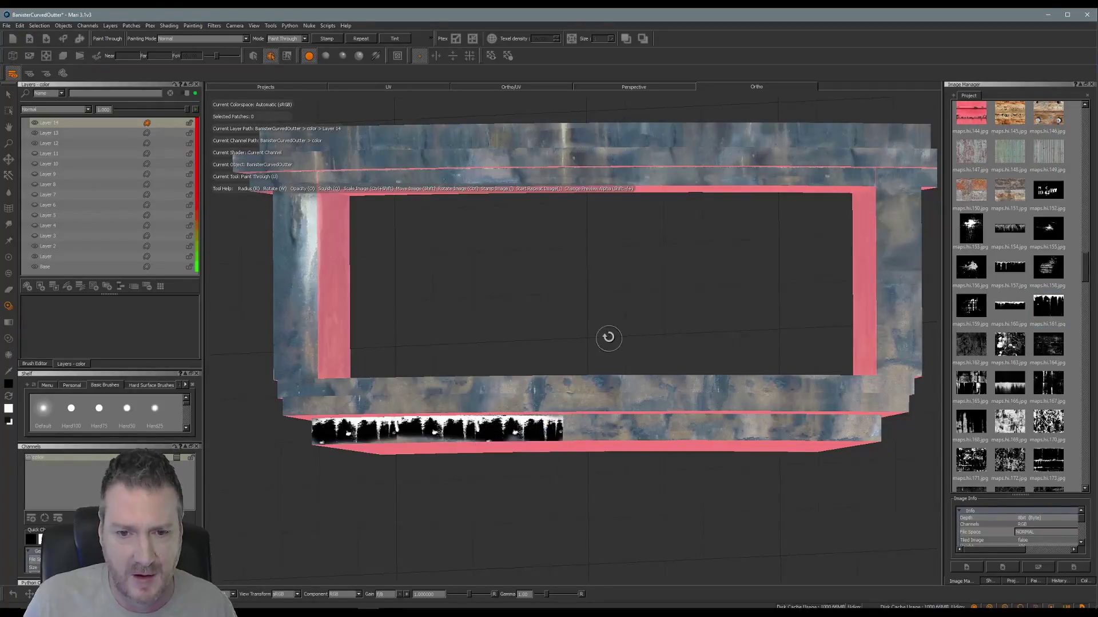
# Move the drip mask along the lowest ledge of the convex side, paint drips to its far end, and bake the paint
pyautogui.moveTo(608, 335); pyautogui.dragTo(512, 314, button='middle')
pyautogui.keyDown('shift'); pyautogui.moveTo(501, 425); pyautogui.dragTo(523, 444); pyautogui.keyUp('shift')
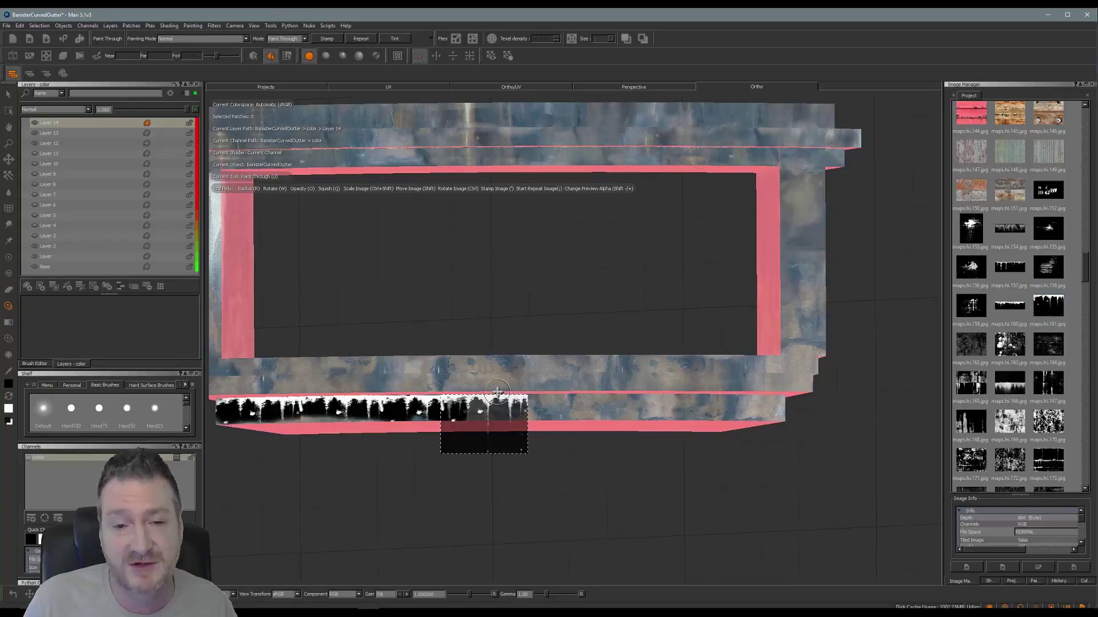
pyautogui.moveTo(468, 410)
pyautogui.mouseDown()
pyautogui.moveTo(454, 403)
pyautogui.moveTo(522, 391)
pyautogui.moveTo(515, 408)
pyautogui.moveTo(581, 427)
pyautogui.moveTo(599, 408)
pyautogui.moveTo(527, 406)
pyautogui.moveTo(598, 403)
pyautogui.moveTo(660, 439)
pyautogui.moveTo(658, 415)
pyautogui.moveTo(619, 404)
pyautogui.moveTo(676, 395)
pyautogui.mouseUp()
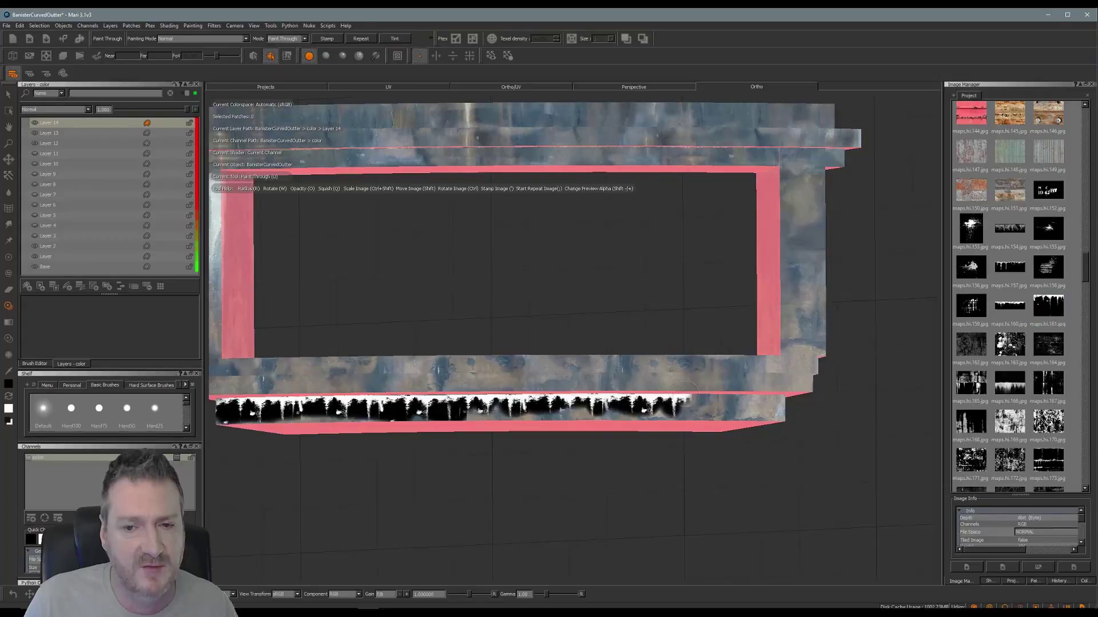
pyautogui.moveTo(646, 429)
pyautogui.keyDown('shift'); pyautogui.mouseDown()
pyautogui.moveTo(735, 433)
pyautogui.moveTo(695, 407)
pyautogui.moveTo(729, 399)
pyautogui.mouseUp(); pyautogui.keyUp('shift')
pyautogui.moveTo(736, 402); pyautogui.dragTo(768, 401)
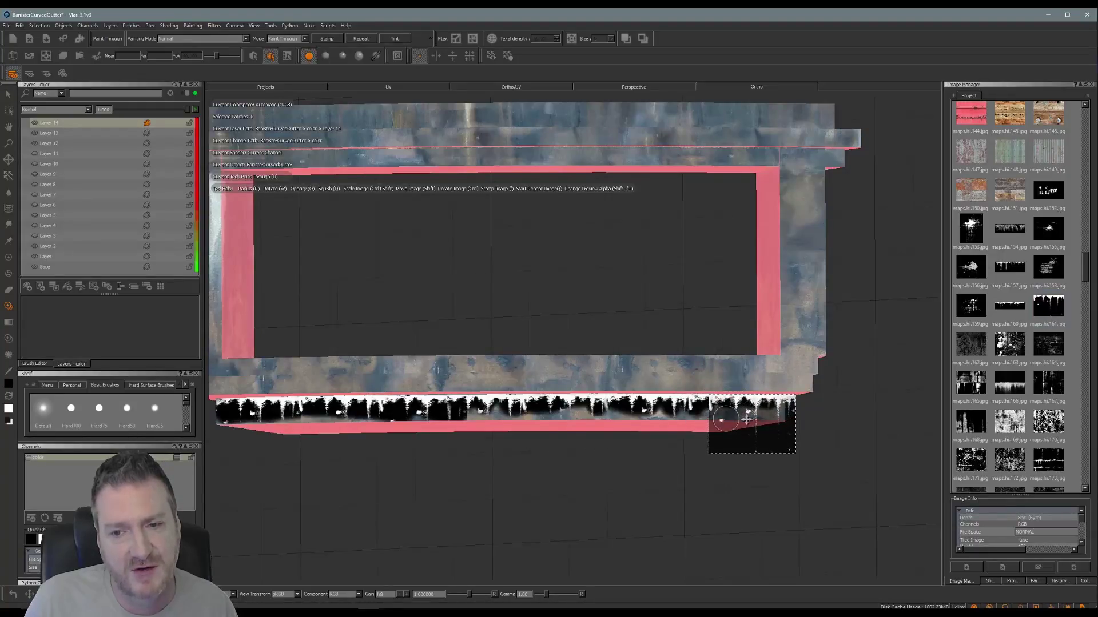
pyautogui.moveTo(772, 405); pyautogui.dragTo(783, 399)
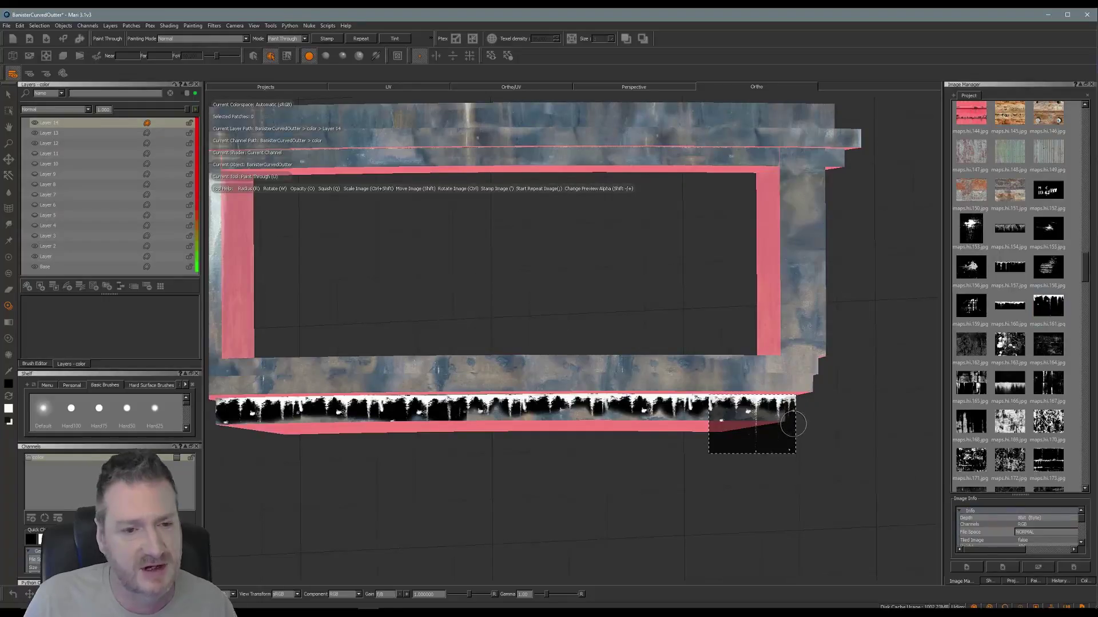
pyautogui.press('b')
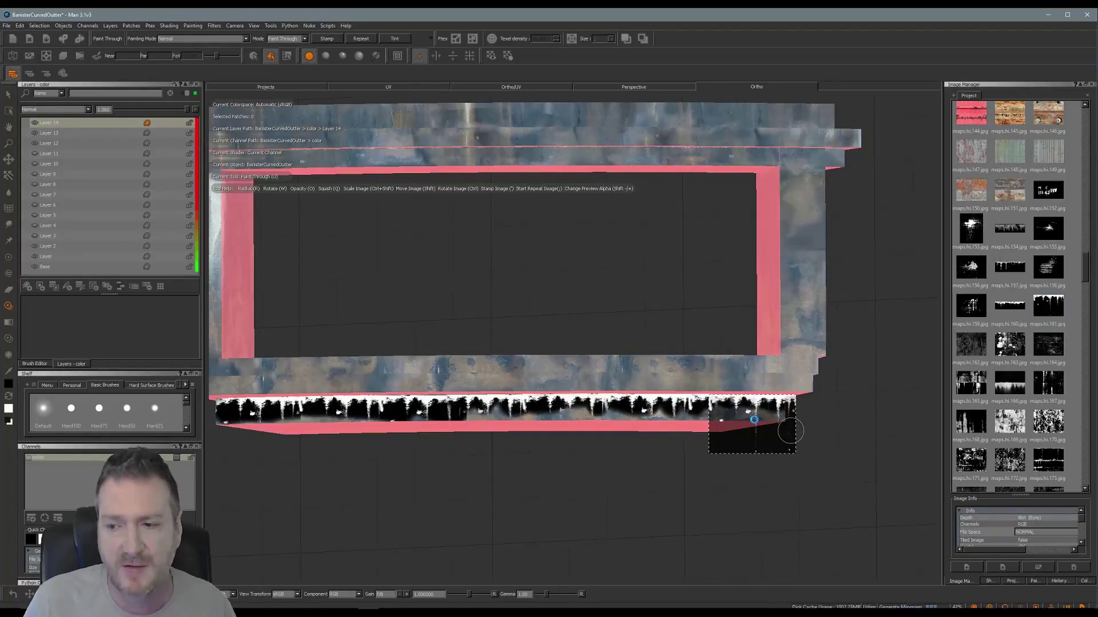
# Align the drip mask with the middle lower ledge on the opposite, concave side, paint drips from one end past the middle, and bake them
pyautogui.keyDown('alt'); pyautogui.moveTo(625, 314); pyautogui.dragTo(689, 348, button='middle'); pyautogui.keyUp('alt')
pyautogui.keyDown('alt'); pyautogui.moveTo(590, 318); pyautogui.dragTo(585, 343); pyautogui.keyUp('alt')
pyautogui.keyDown('alt'); pyautogui.moveTo(573, 334); pyautogui.dragTo(524, 394, button='middle'); pyautogui.keyUp('alt')
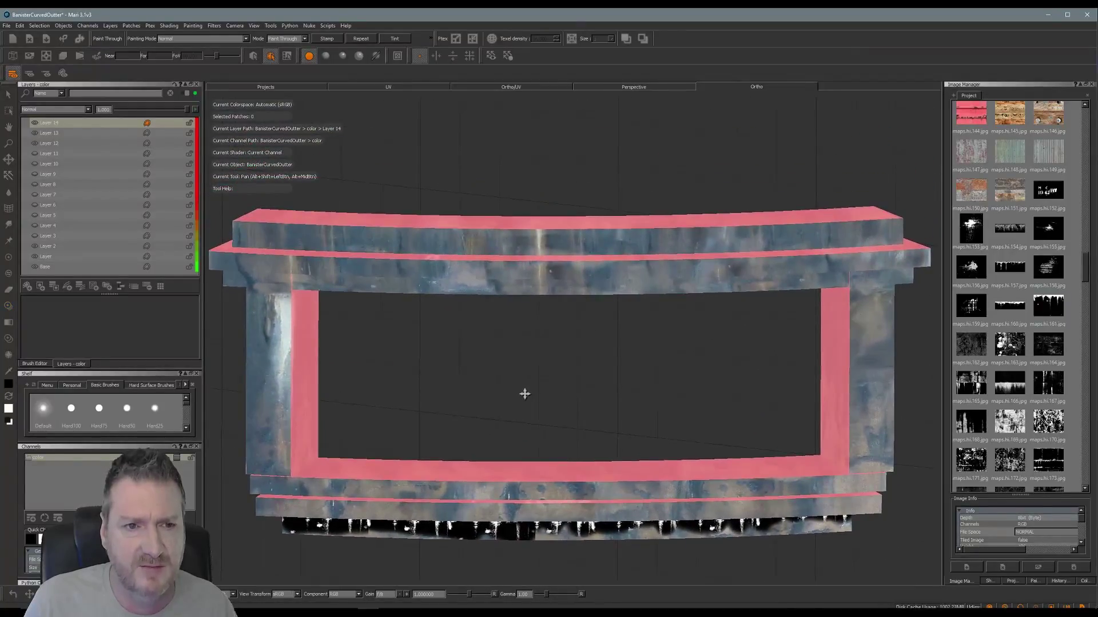
pyautogui.press('u')
pyautogui.moveTo(762, 431)
pyautogui.keyDown('shift'); pyautogui.mouseDown()
pyautogui.moveTo(522, 385)
pyautogui.moveTo(540, 374)
pyautogui.mouseUp(); pyautogui.keyUp('shift')
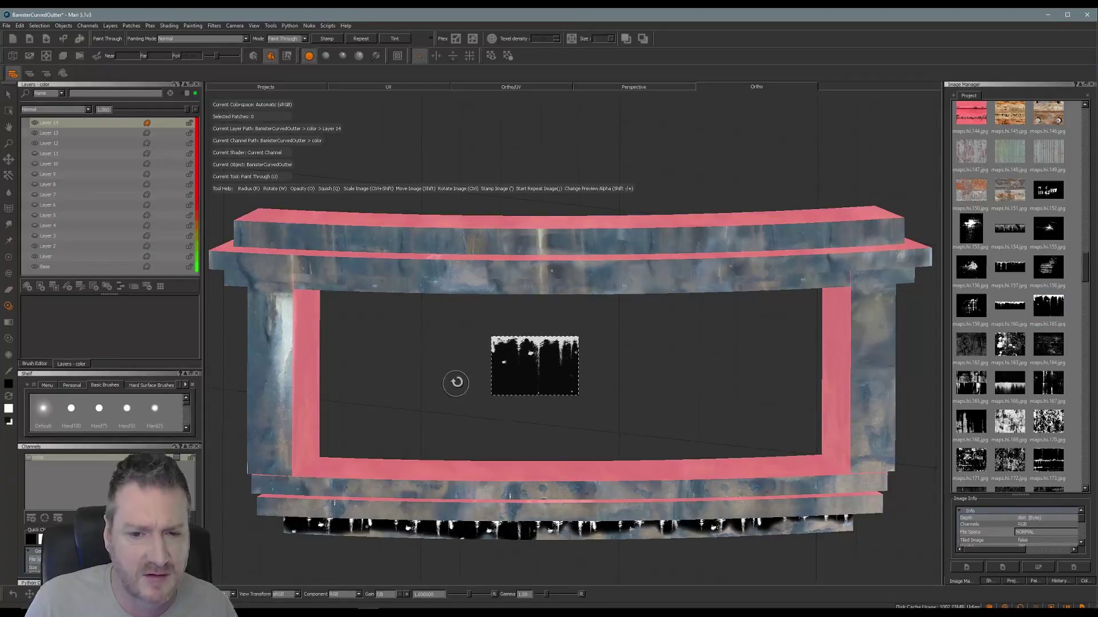
pyautogui.moveTo(456, 382)
pyautogui.keyDown('alt'); pyautogui.mouseDown()
pyautogui.moveTo(468, 368)
pyautogui.moveTo(763, 360)
pyautogui.moveTo(551, 357)
pyautogui.moveTo(542, 372)
pyautogui.moveTo(554, 352)
pyautogui.moveTo(549, 377)
pyautogui.moveTo(595, 372)
pyautogui.moveTo(598, 355)
pyautogui.moveTo(475, 365)
pyautogui.moveTo(478, 377)
pyautogui.moveTo(411, 465)
pyautogui.moveTo(357, 492)
pyautogui.moveTo(384, 483)
pyautogui.mouseUp(); pyautogui.keyUp('alt')
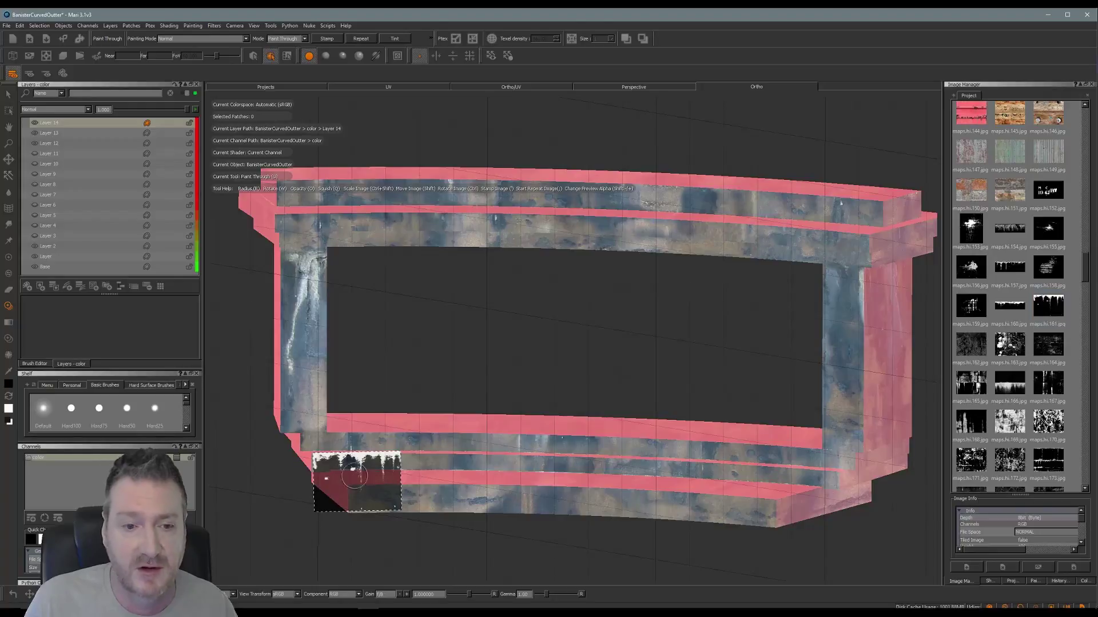
pyautogui.moveTo(335, 465)
pyautogui.mouseDown()
pyautogui.moveTo(314, 464)
pyautogui.moveTo(392, 458)
pyautogui.moveTo(432, 498)
pyautogui.moveTo(466, 467)
pyautogui.moveTo(403, 463)
pyautogui.moveTo(463, 462)
pyautogui.moveTo(473, 483)
pyautogui.moveTo(541, 472)
pyautogui.moveTo(459, 459)
pyautogui.moveTo(549, 465)
pyautogui.mouseUp()
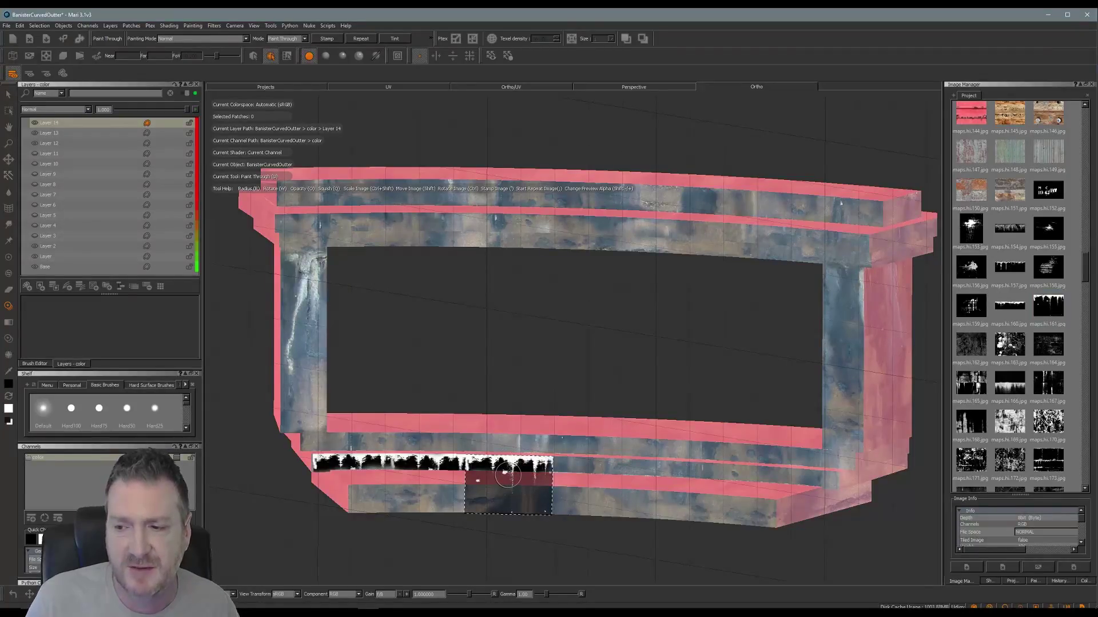
pyautogui.moveTo(526, 486)
pyautogui.keyDown('shift'); pyautogui.mouseDown()
pyautogui.moveTo(637, 491)
pyautogui.moveTo(602, 489)
pyautogui.mouseUp(); pyautogui.keyUp('shift')
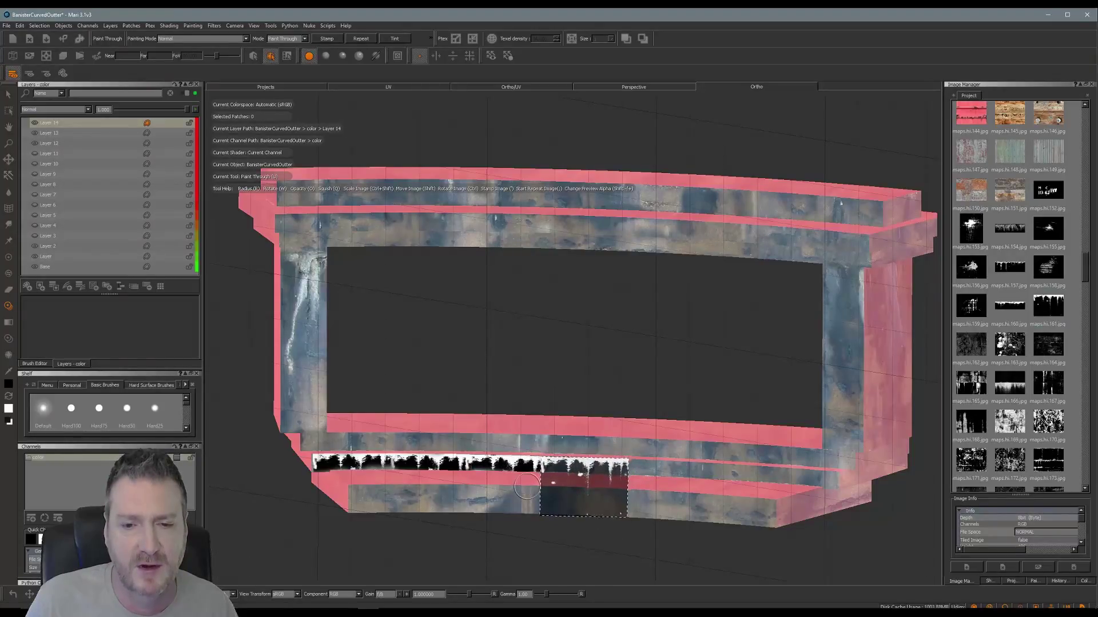
pyautogui.moveTo(549, 461)
pyautogui.mouseDown()
pyautogui.moveTo(624, 461)
pyautogui.moveTo(679, 481)
pyautogui.mouseUp()
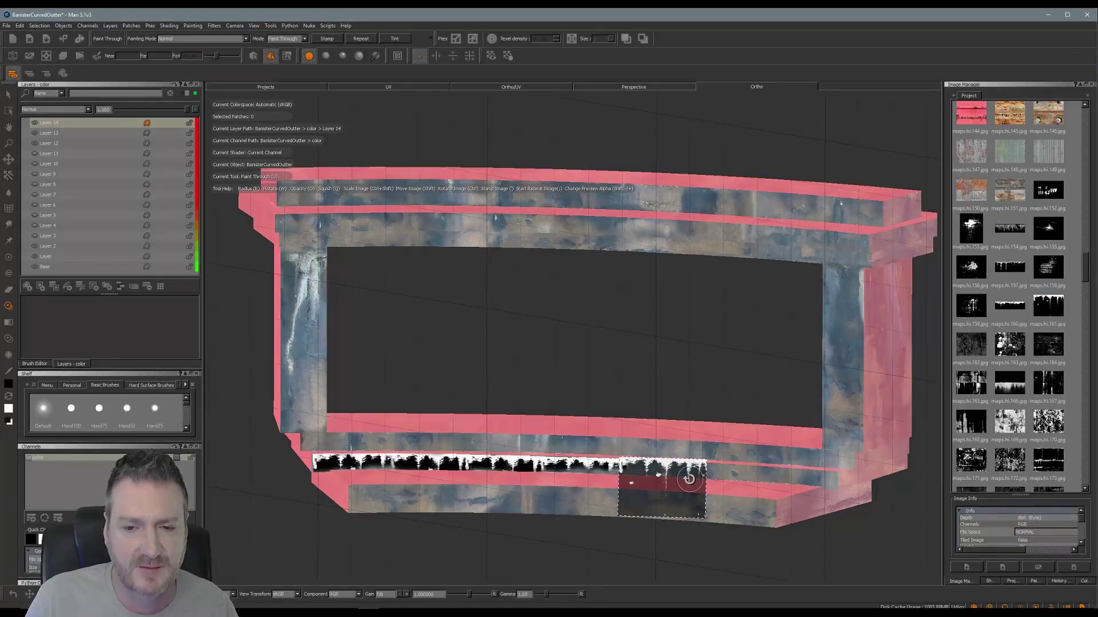
pyautogui.moveTo(689, 479)
pyautogui.keyDown('ctrl'); pyautogui.mouseDown()
pyautogui.moveTo(681, 496)
pyautogui.moveTo(629, 467)
pyautogui.moveTo(703, 467)
pyautogui.mouseUp(); pyautogui.keyUp('ctrl')
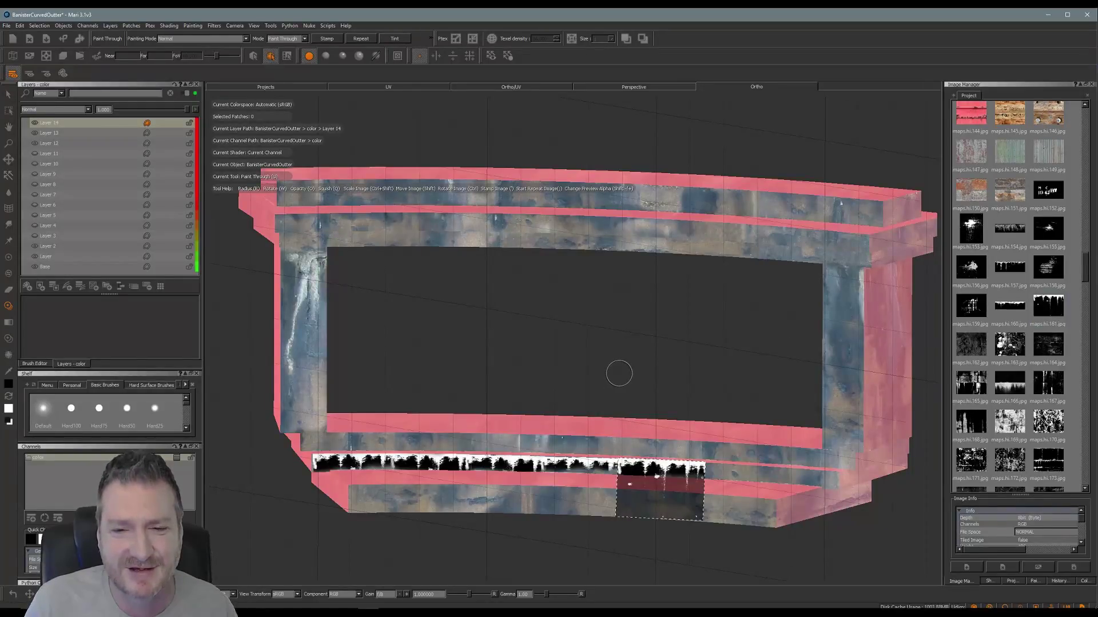
pyautogui.press('b')
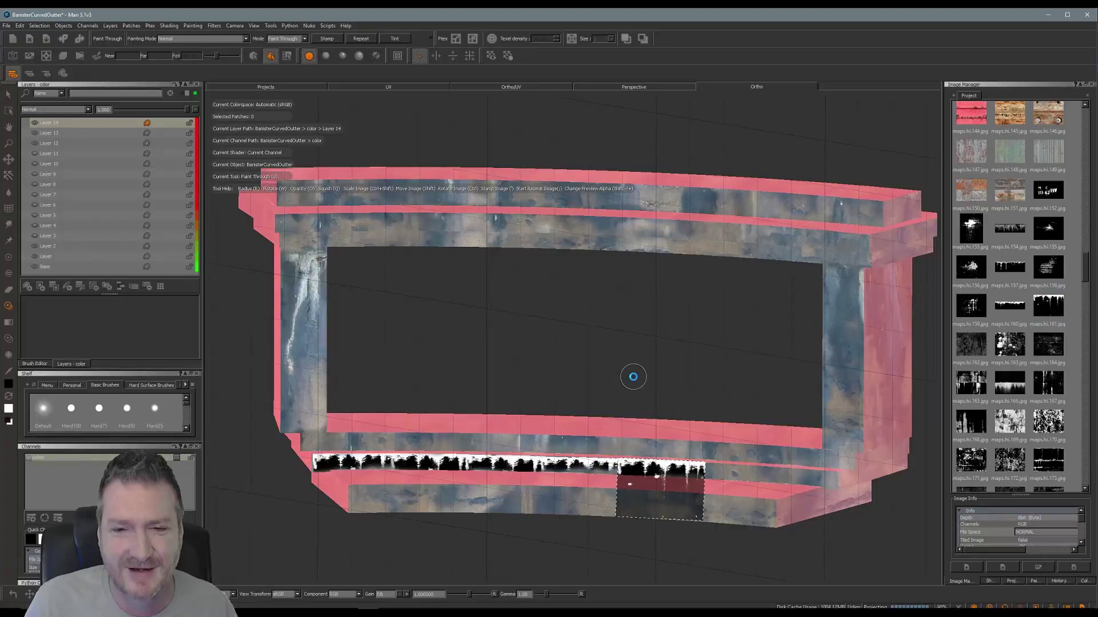
# Move the drip mask to the unpainted end of the concave side's middle lower ledge, complete the drips, and bake them
pyautogui.keyDown('alt'); pyautogui.moveTo(641, 382); pyautogui.dragTo(704, 367); pyautogui.keyUp('alt')
pyautogui.keyDown('alt'); pyautogui.moveTo(575, 381); pyautogui.dragTo(589, 385); pyautogui.keyUp('alt')
pyautogui.moveTo(652, 494)
pyautogui.keyDown('shift'); pyautogui.mouseDown()
pyautogui.moveTo(661, 471)
pyautogui.moveTo(653, 477)
pyautogui.moveTo(649, 446)
pyautogui.moveTo(635, 446)
pyautogui.moveTo(699, 444)
pyautogui.moveTo(687, 469)
pyautogui.moveTo(732, 464)
pyautogui.moveTo(709, 446)
pyautogui.moveTo(756, 452)
pyautogui.mouseUp(); pyautogui.keyUp('shift')
pyautogui.press('b')
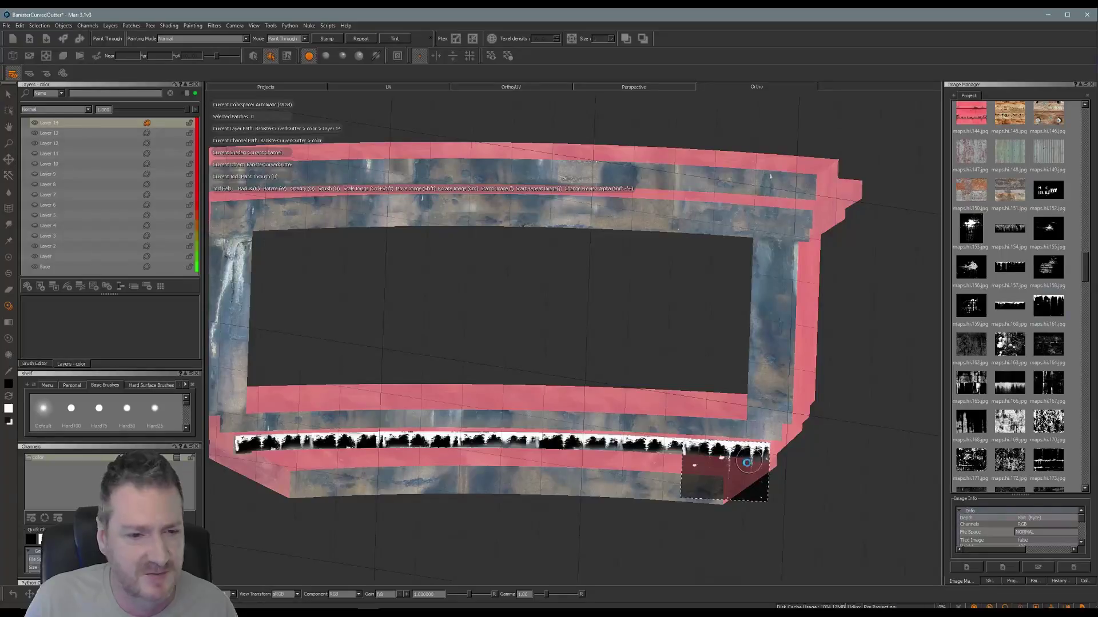
# Move the mask off the model, set the drip layer's blend mode to Add, and lower its opacity to about 0.2
pyautogui.keyDown('alt'); pyautogui.moveTo(592, 336); pyautogui.dragTo(645, 340, button='middle'); pyautogui.keyUp('alt')
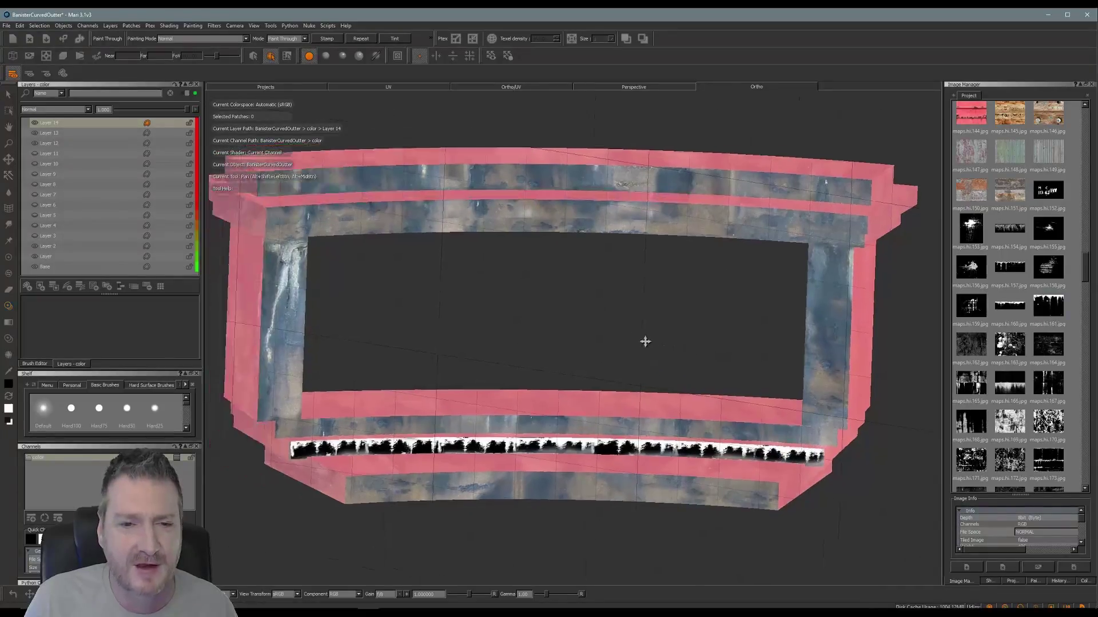
pyautogui.keyDown('alt'); pyautogui.moveTo(588, 328); pyautogui.dragTo(574, 314); pyautogui.keyUp('alt')
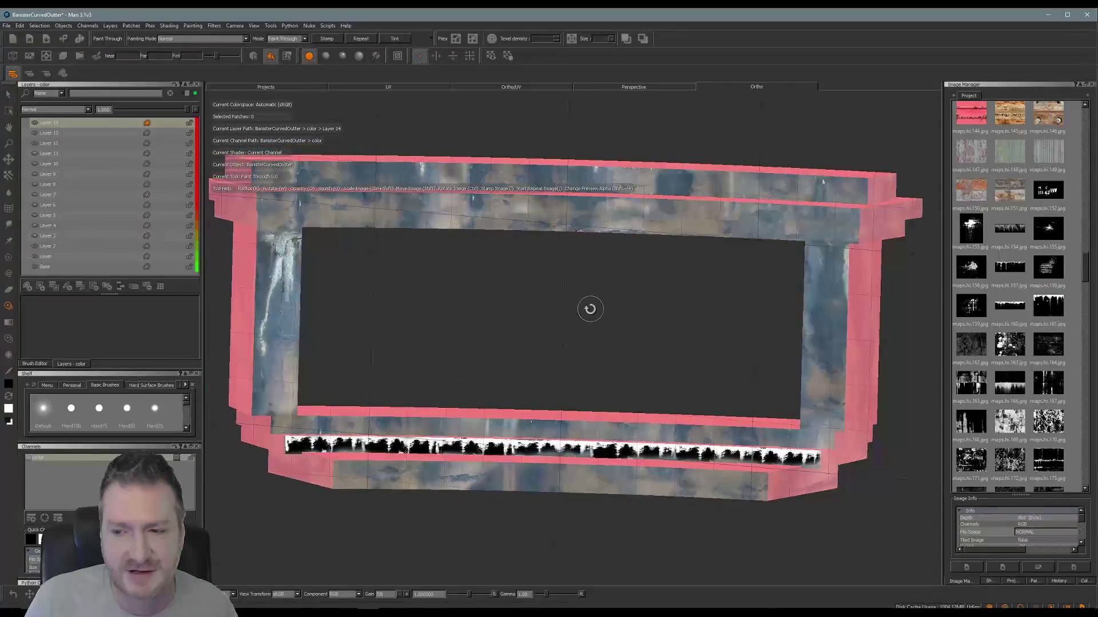
pyautogui.keyDown('shift'); pyautogui.moveTo(702, 465); pyautogui.dragTo(554, 322); pyautogui.keyUp('shift')
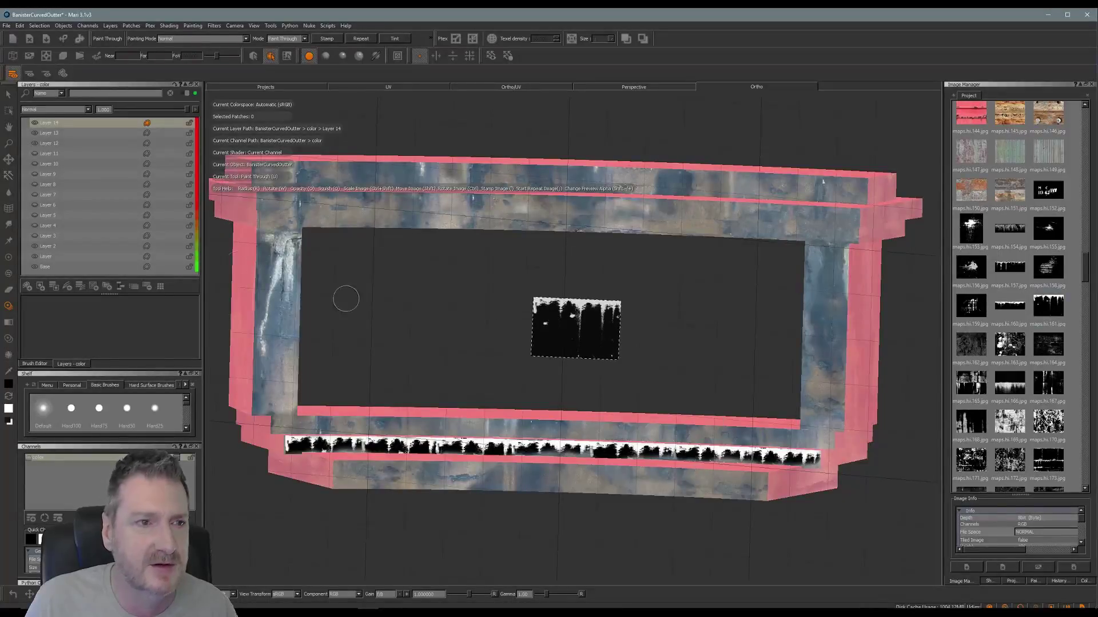
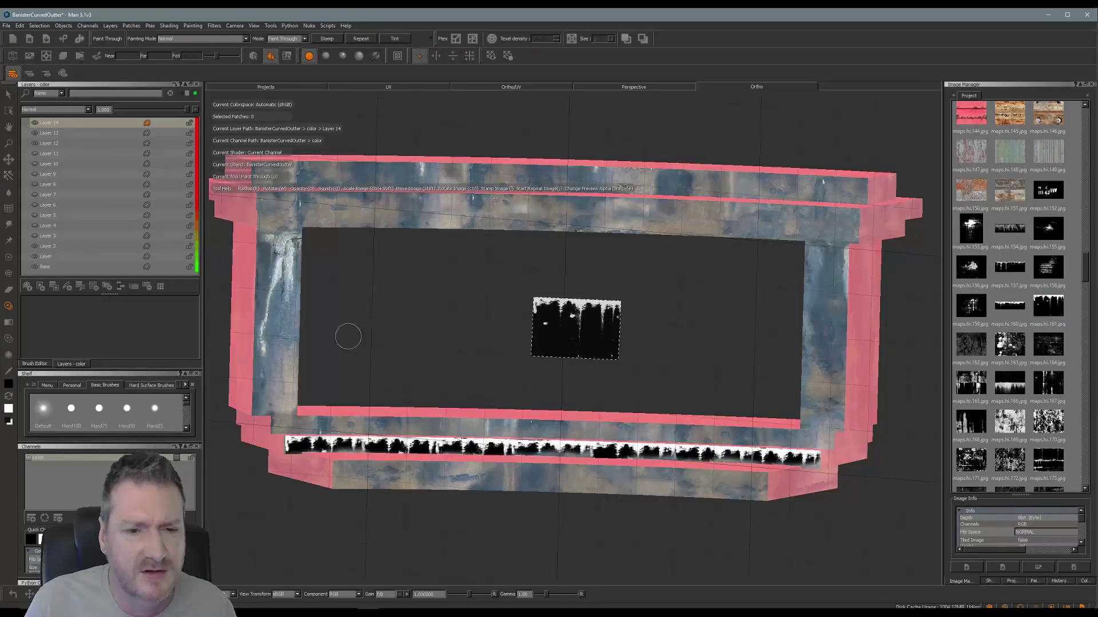
pyautogui.click(89, 111)
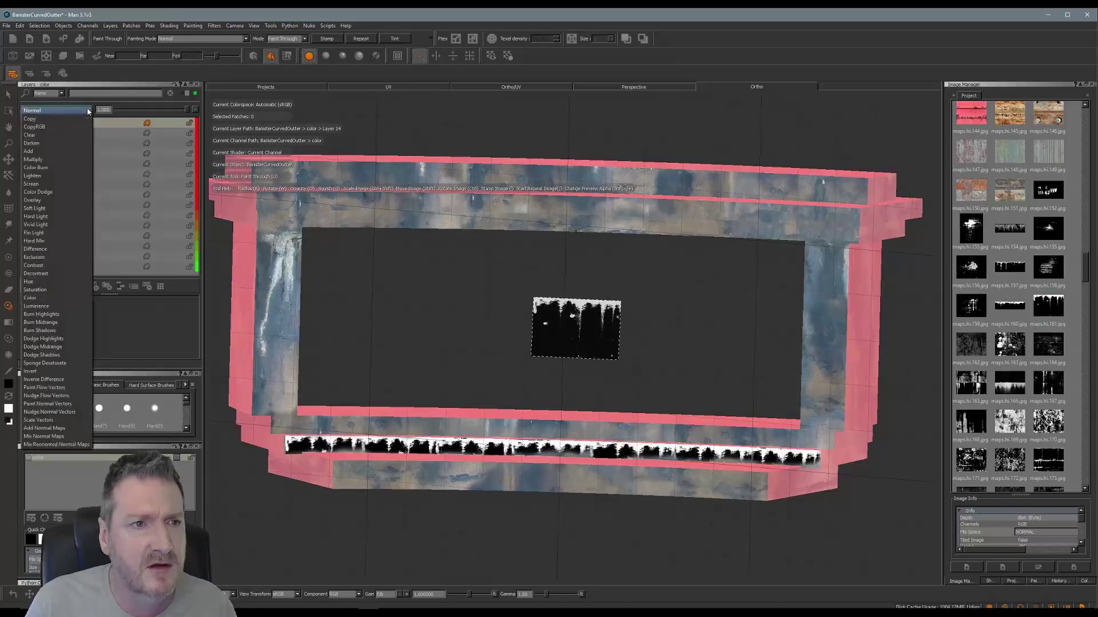
pyautogui.click(50, 151)
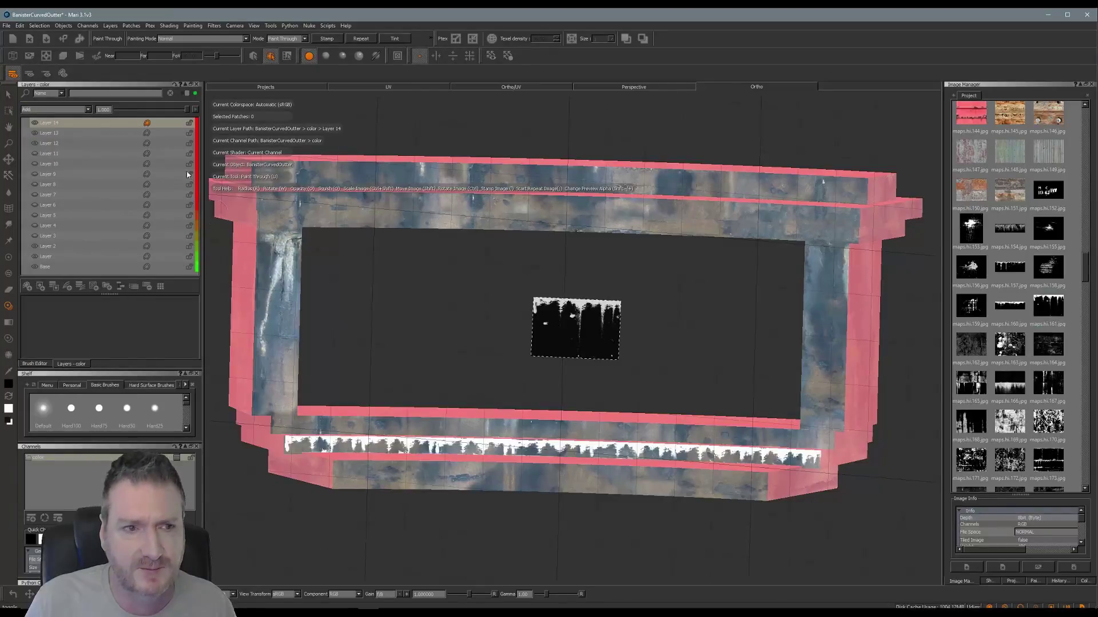
pyautogui.moveTo(172, 113); pyautogui.dragTo(129, 118)
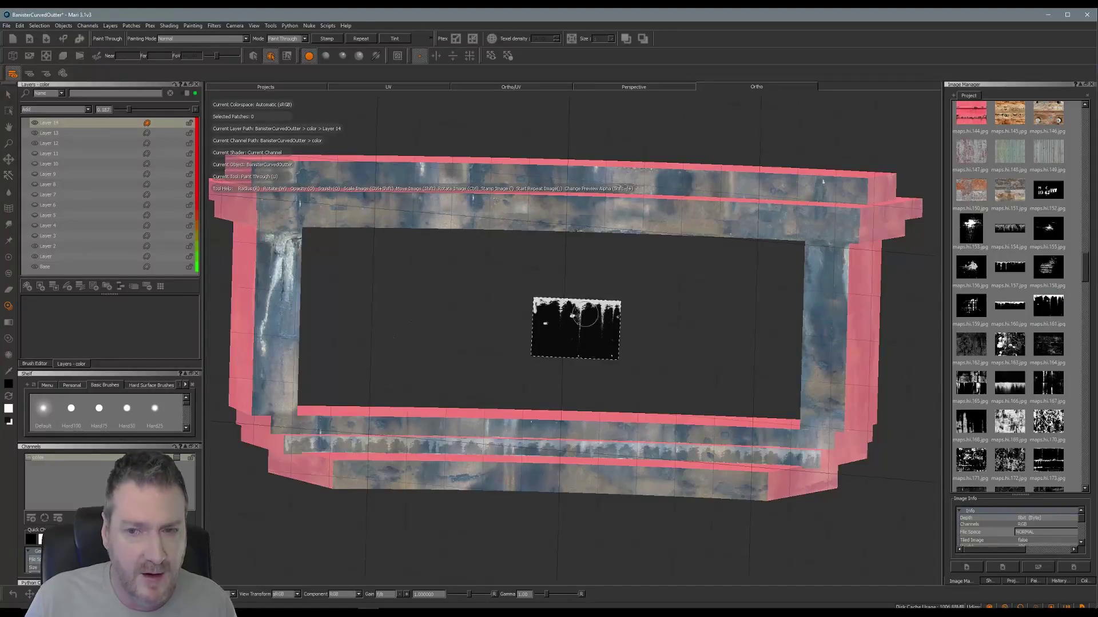
# Add a new layer above the drip layer and load a wide black-and-white grunge mask for Paint Through
pyautogui.click(30, 286)
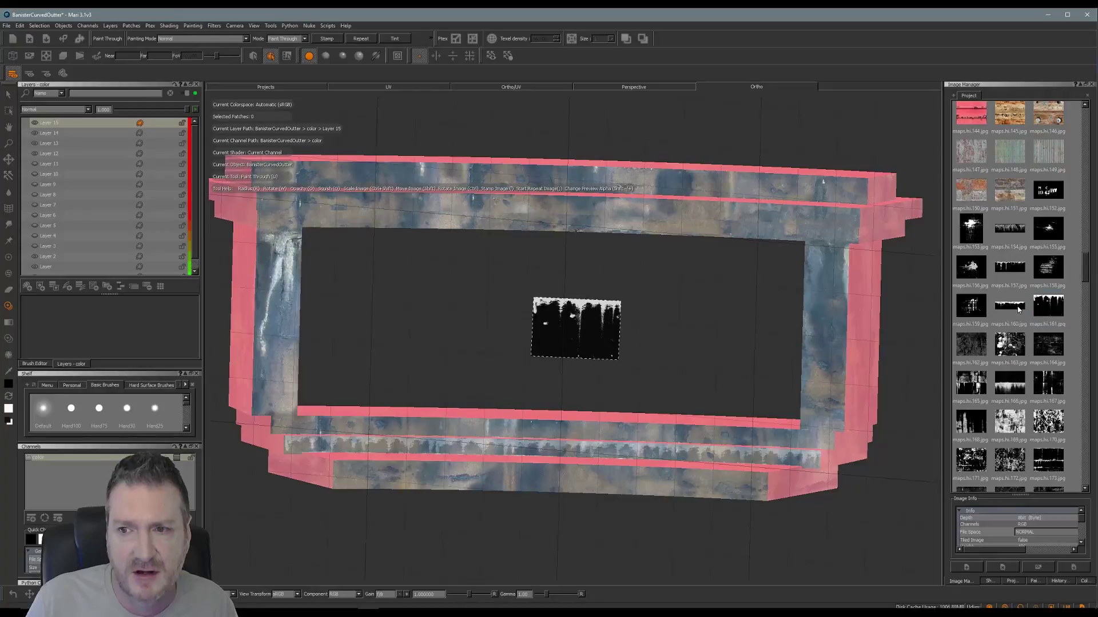
pyautogui.moveTo(1018, 310); pyautogui.dragTo(628, 324)
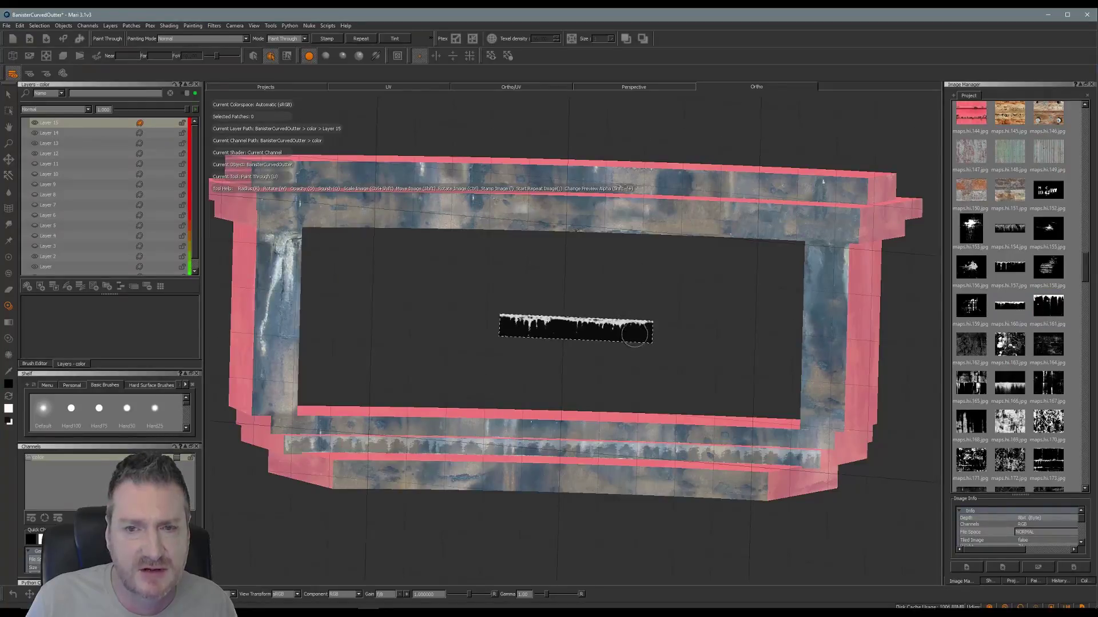
pyautogui.moveTo(1088, 270); pyautogui.dragTo(1086, 275)
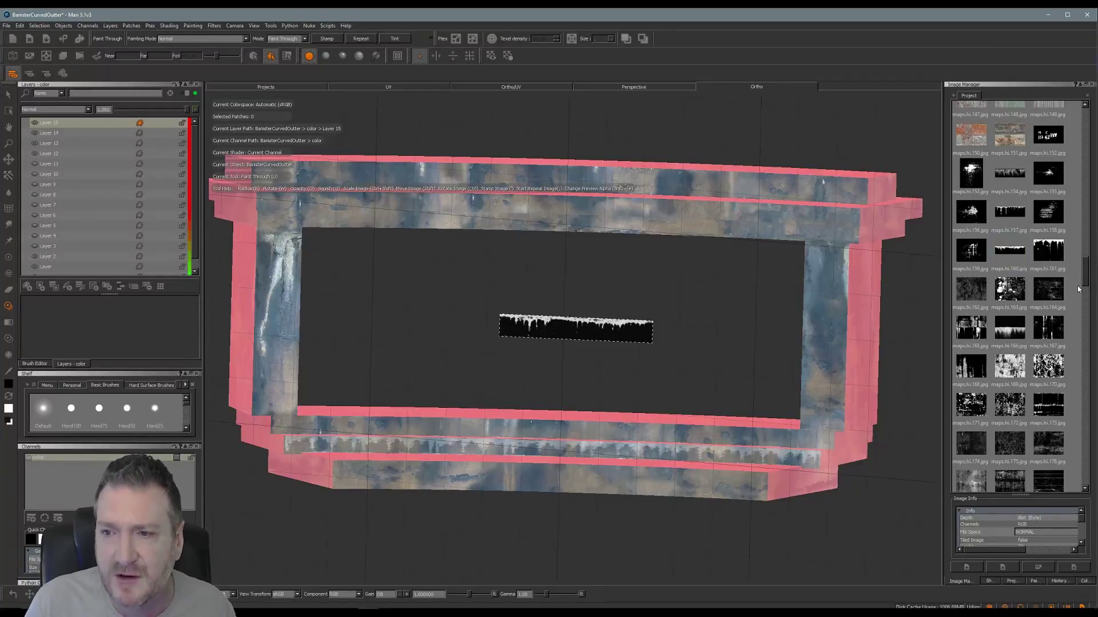
pyautogui.moveTo(1089, 269); pyautogui.dragTo(1086, 348)
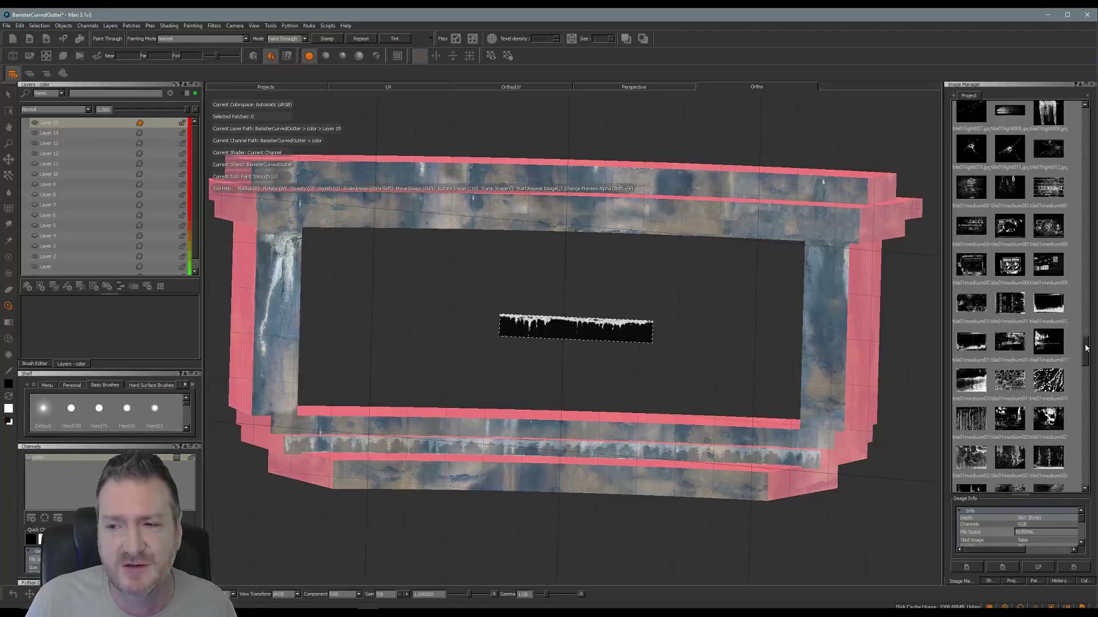
pyautogui.moveTo(1086, 348); pyautogui.dragTo(1075, 374)
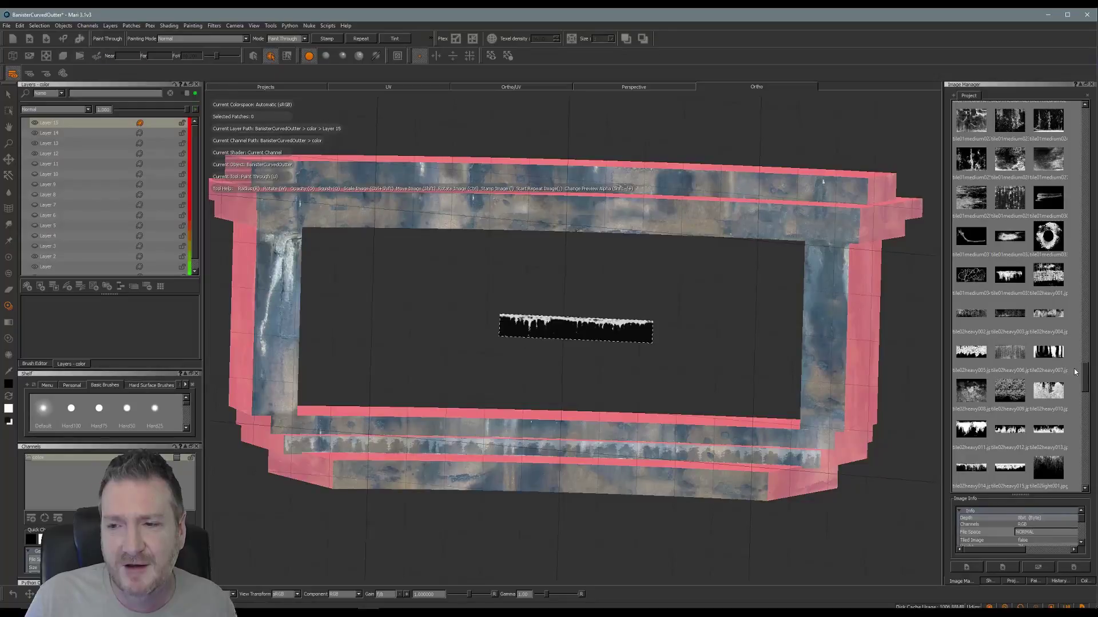
pyautogui.moveTo(1087, 377); pyautogui.dragTo(1086, 382)
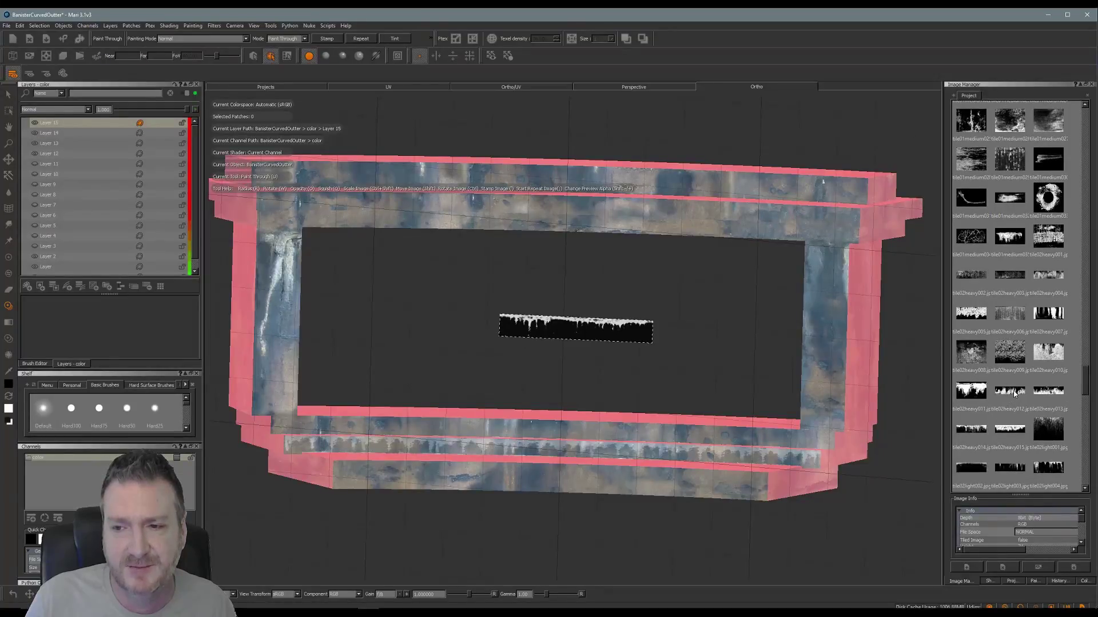
pyautogui.moveTo(1014, 393); pyautogui.dragTo(597, 357)
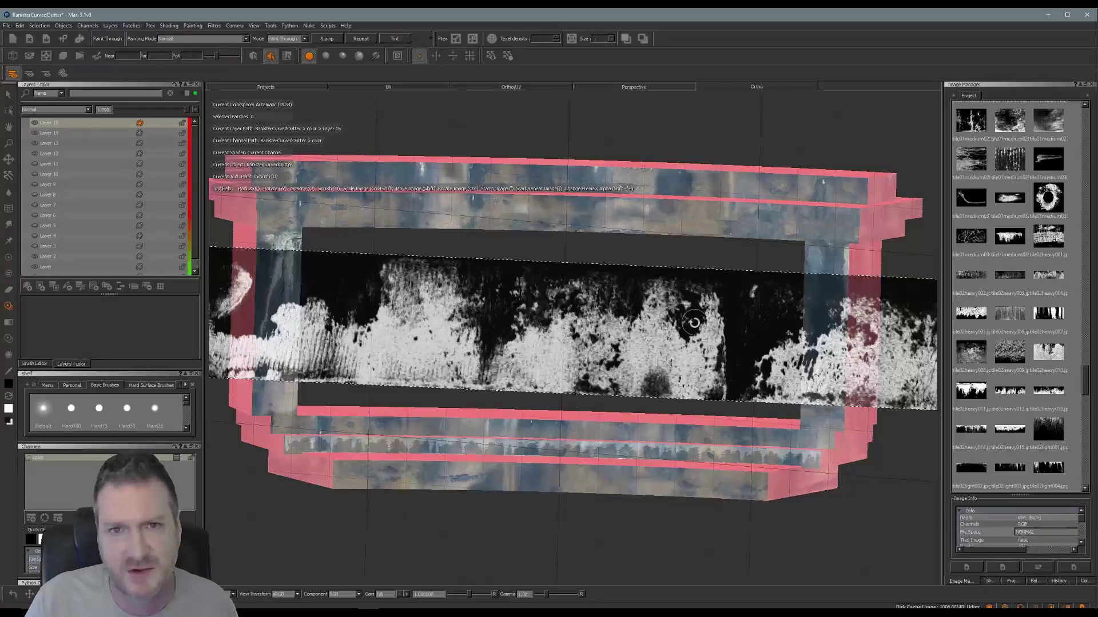
# Flip the grunge mask upside down, shrink it to the height of the concave side's uppermost band, and align it at one end
pyautogui.keyDown('ctrl'); pyautogui.keyDown('shift'); pyautogui.moveTo(683, 332); pyautogui.dragTo(690, 331); pyautogui.keyUp('shift'); pyautogui.keyUp('ctrl')
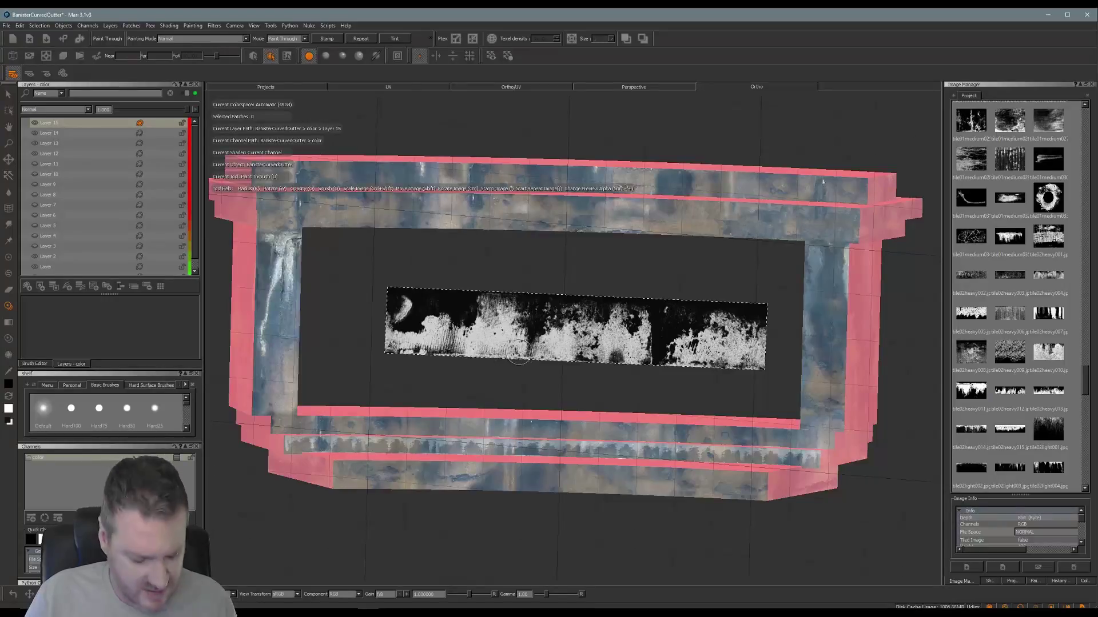
pyautogui.keyDown('shift'); pyautogui.moveTo(534, 333); pyautogui.dragTo(483, 360); pyautogui.keyUp('shift')
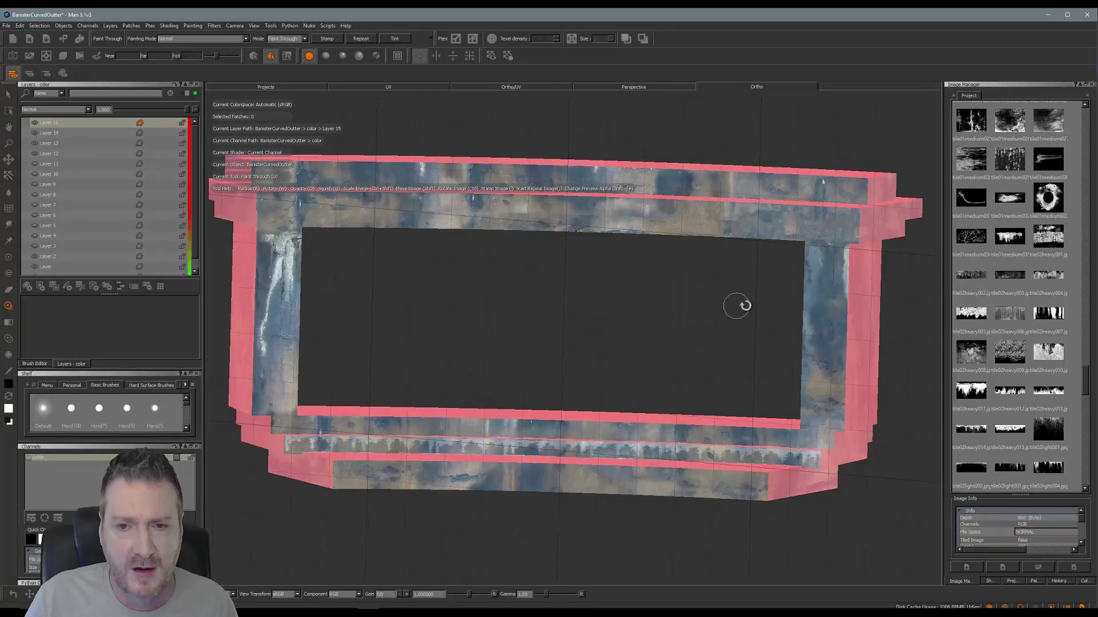
pyautogui.keyDown('alt'); pyautogui.moveTo(739, 305); pyautogui.dragTo(429, 331); pyautogui.keyUp('alt')
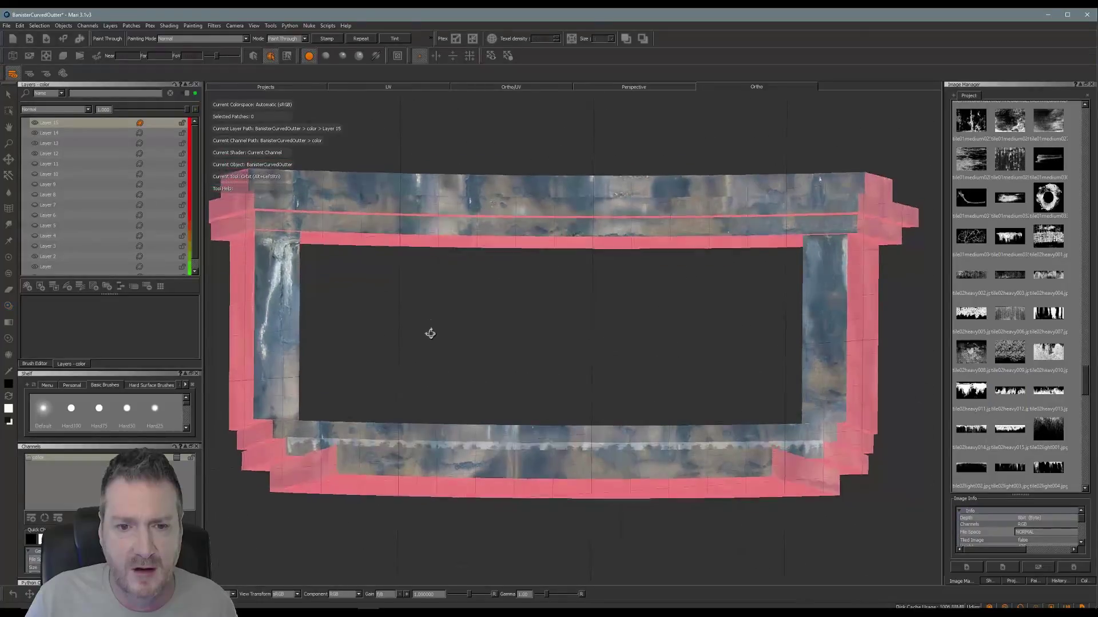
pyautogui.moveTo(499, 333)
pyautogui.keyDown('alt'); pyautogui.mouseDown(button='middle')
pyautogui.moveTo(548, 317)
pyautogui.moveTo(523, 411)
pyautogui.mouseUp(button='middle'); pyautogui.keyUp('alt')
pyautogui.keyDown('alt'); pyautogui.moveTo(528, 366); pyautogui.dragTo(529, 378); pyautogui.keyUp('alt')
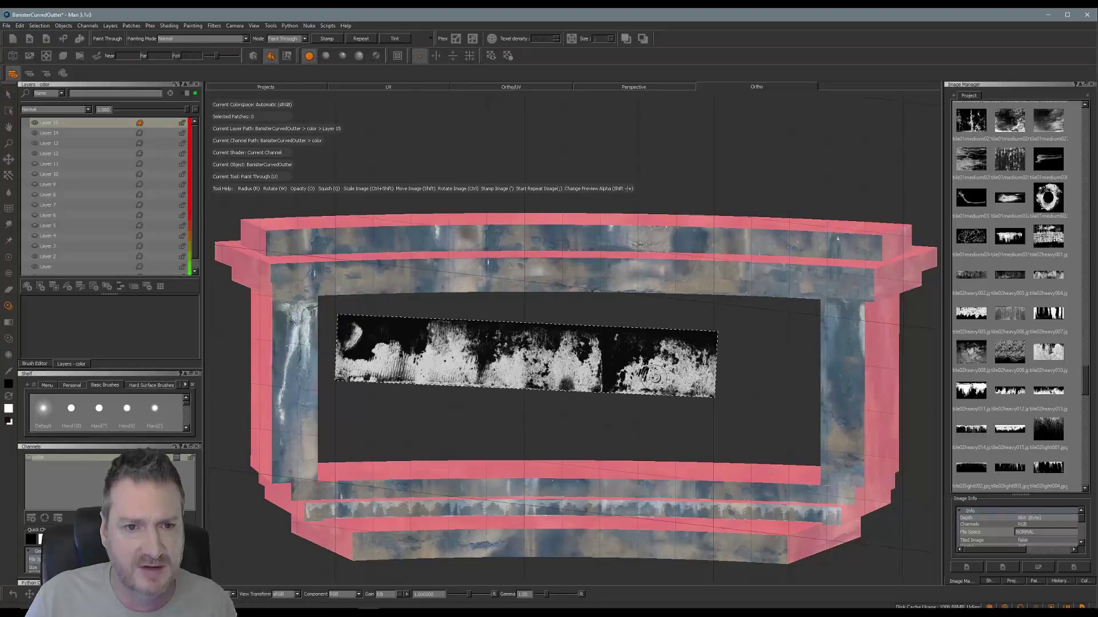
pyautogui.keyDown('ctrl'); pyautogui.moveTo(654, 376); pyautogui.dragTo(654, 377); pyautogui.keyUp('ctrl')
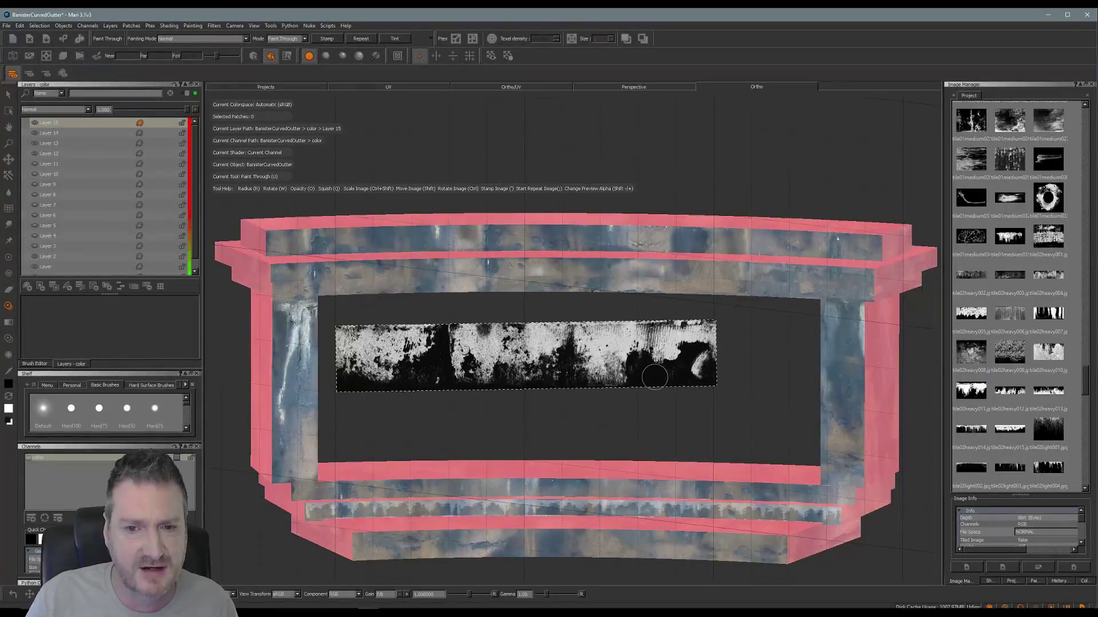
pyautogui.moveTo(566, 361)
pyautogui.keyDown('ctrl'); pyautogui.keyDown('shift'); pyautogui.mouseDown()
pyautogui.moveTo(425, 305)
pyautogui.moveTo(374, 247)
pyautogui.moveTo(416, 240)
pyautogui.moveTo(378, 253)
pyautogui.mouseUp(); pyautogui.keyUp('shift'); pyautogui.keyUp('ctrl')
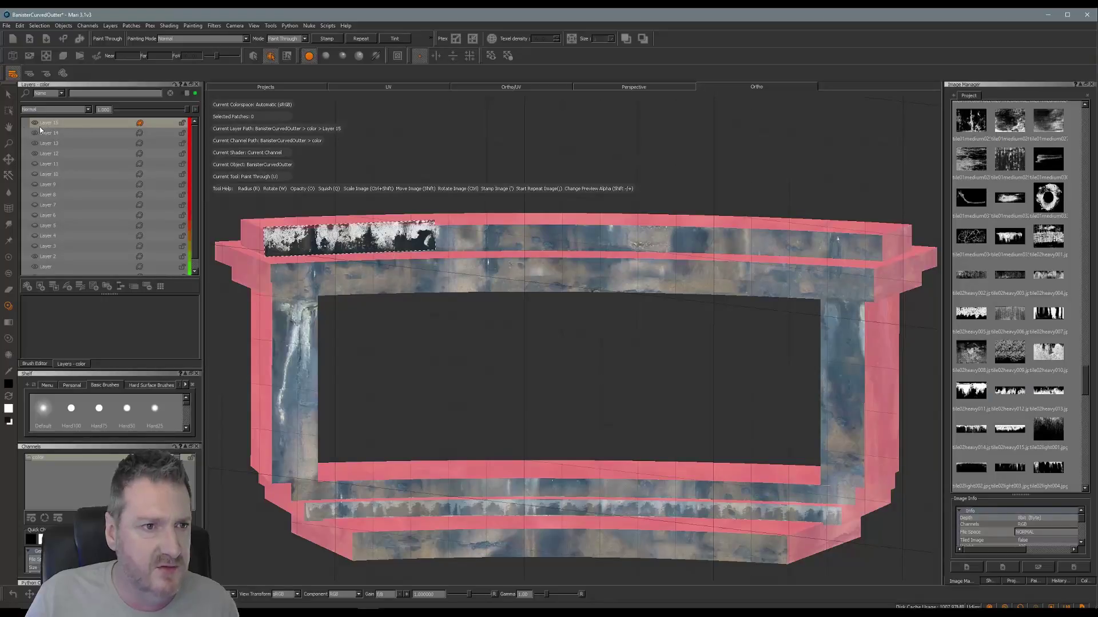
# Paint the grunge mask along the full length of the concave side's uppermost band and bake it
pyautogui.moveTo(268, 246)
pyautogui.mouseDown()
pyautogui.moveTo(422, 238)
pyautogui.moveTo(372, 245)
pyautogui.mouseUp()
pyautogui.moveTo(373, 246)
pyautogui.keyDown('shift'); pyautogui.mouseDown()
pyautogui.moveTo(502, 278)
pyautogui.moveTo(583, 239)
pyautogui.moveTo(434, 237)
pyautogui.moveTo(584, 245)
pyautogui.moveTo(583, 235)
pyautogui.moveTo(550, 234)
pyautogui.moveTo(665, 276)
pyautogui.moveTo(658, 245)
pyautogui.moveTo(575, 238)
pyautogui.moveTo(723, 235)
pyautogui.moveTo(682, 224)
pyautogui.moveTo(852, 256)
pyautogui.moveTo(820, 259)
pyautogui.mouseUp(); pyautogui.keyUp('shift')
pyautogui.hotkey('ctrl', 'z')
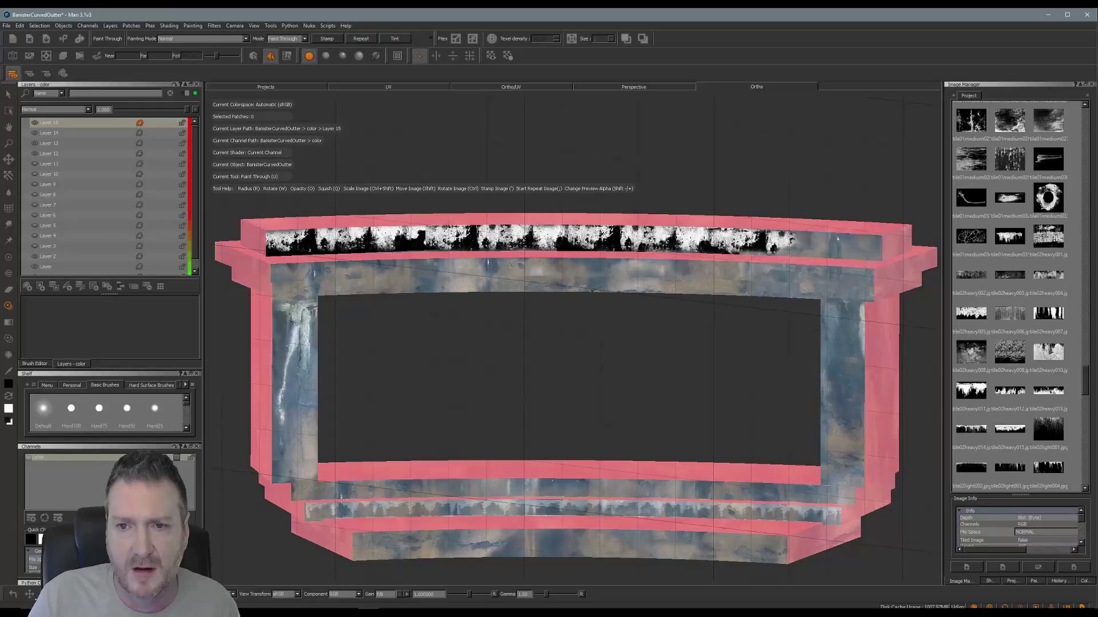
pyautogui.hotkey('ctrl', 'y')
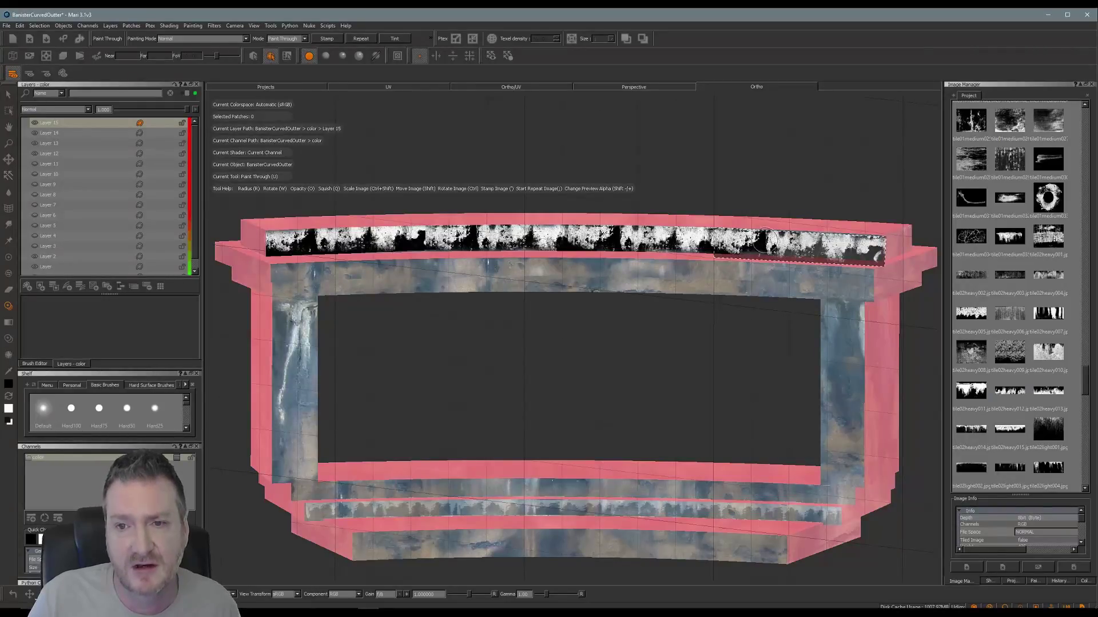
pyautogui.moveTo(764, 240)
pyautogui.mouseDown()
pyautogui.moveTo(858, 243)
pyautogui.moveTo(843, 247)
pyautogui.mouseUp()
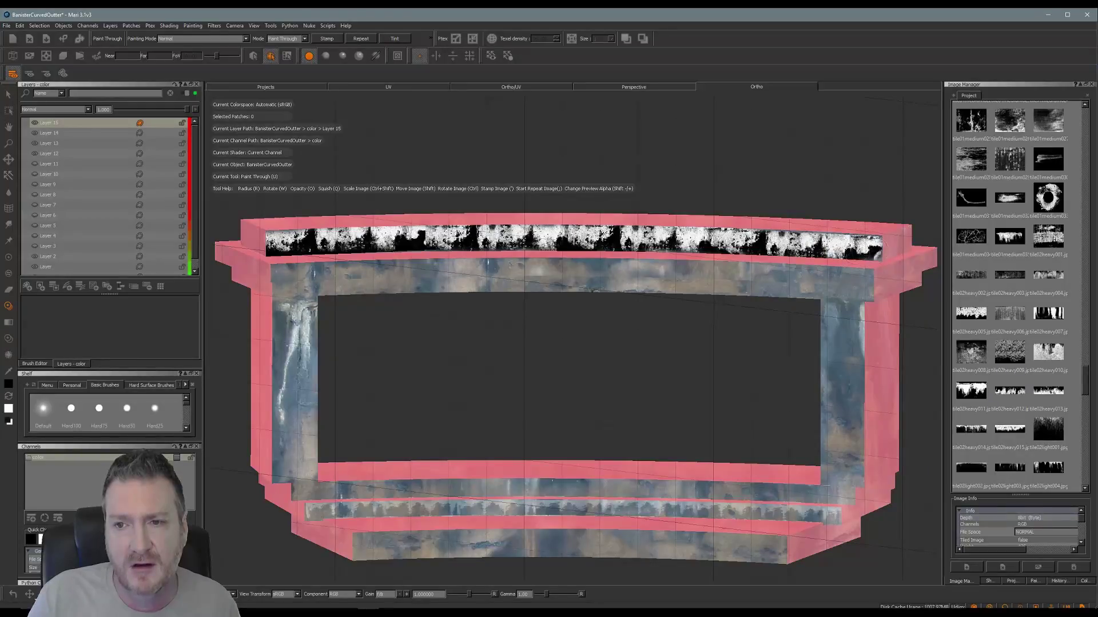
pyautogui.press('b')
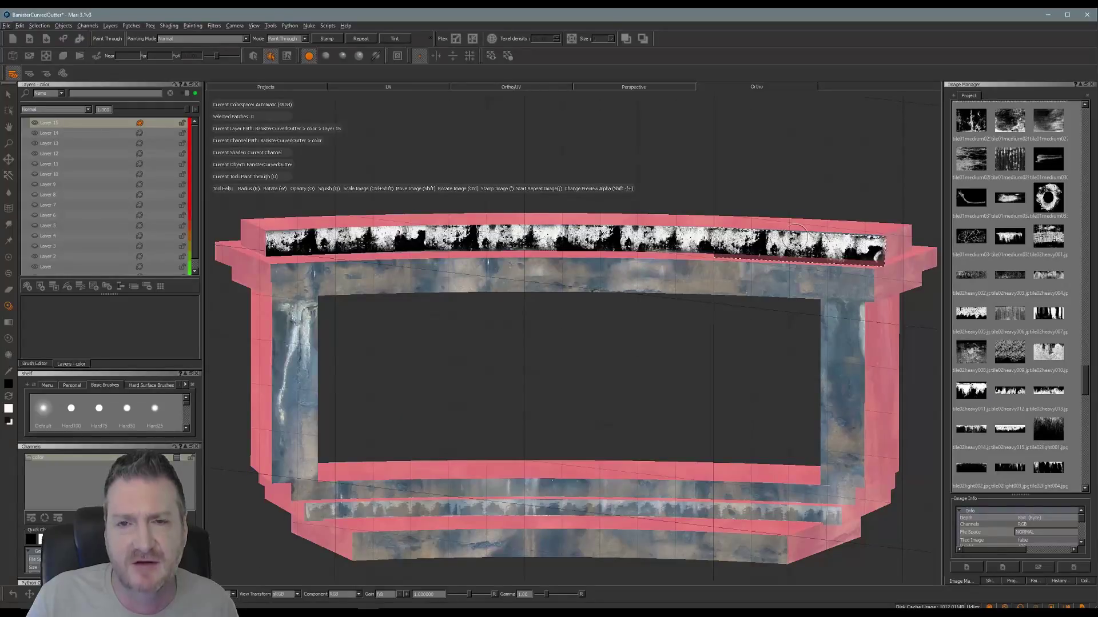
pyautogui.click(795, 237)
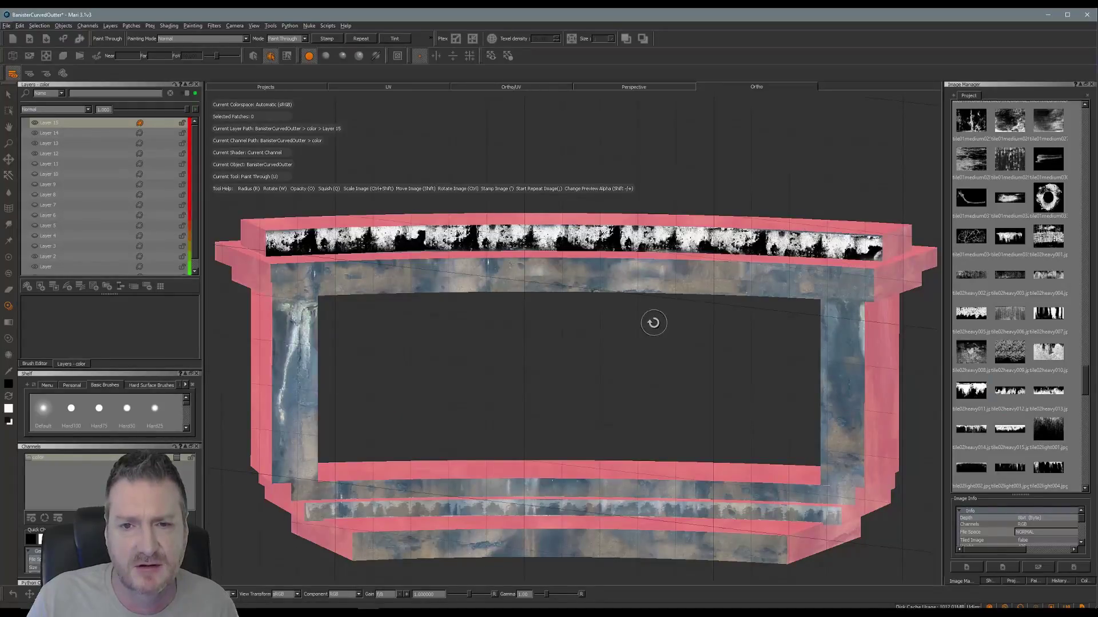
# Move the grunge mask into the banister's central opening and rotate it level
pyautogui.keyDown('alt'); pyautogui.moveTo(652, 320); pyautogui.dragTo(623, 301); pyautogui.keyUp('alt')
pyautogui.keyDown('alt'); pyautogui.moveTo(623, 301); pyautogui.dragTo(635, 263, button='middle'); pyautogui.keyUp('alt')
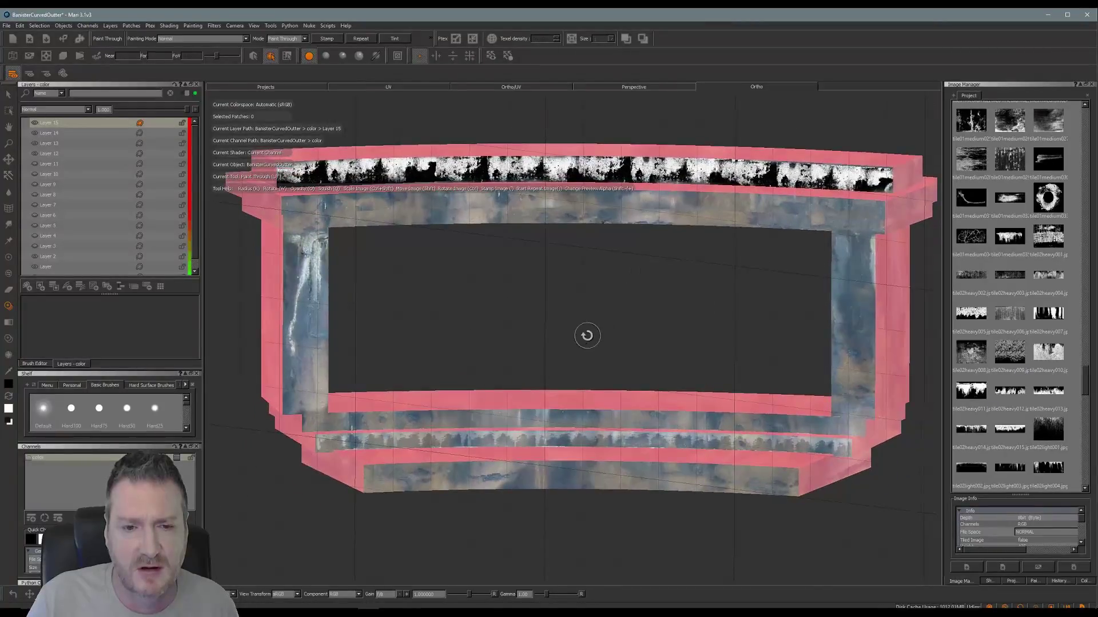
pyautogui.keyDown('alt'); pyautogui.moveTo(585, 329); pyautogui.dragTo(578, 318); pyautogui.keyUp('alt')
pyautogui.keyDown('alt'); pyautogui.moveTo(578, 319); pyautogui.dragTo(583, 314, button='middle'); pyautogui.keyUp('alt')
pyautogui.moveTo(584, 314)
pyautogui.keyDown('alt'); pyautogui.mouseDown()
pyautogui.moveTo(598, 316)
pyautogui.moveTo(558, 323)
pyautogui.mouseUp(); pyautogui.keyUp('alt')
pyautogui.press('u')
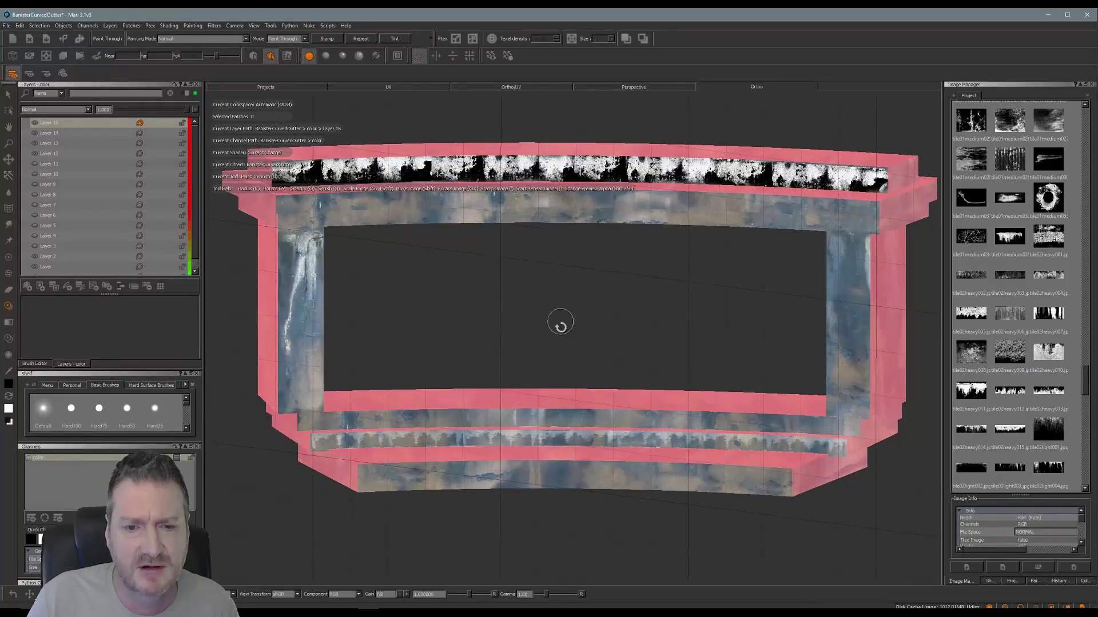
pyautogui.moveTo(774, 257)
pyautogui.keyDown('shift'); pyautogui.mouseDown()
pyautogui.moveTo(555, 302)
pyautogui.moveTo(426, 364)
pyautogui.mouseUp(); pyautogui.keyUp('shift')
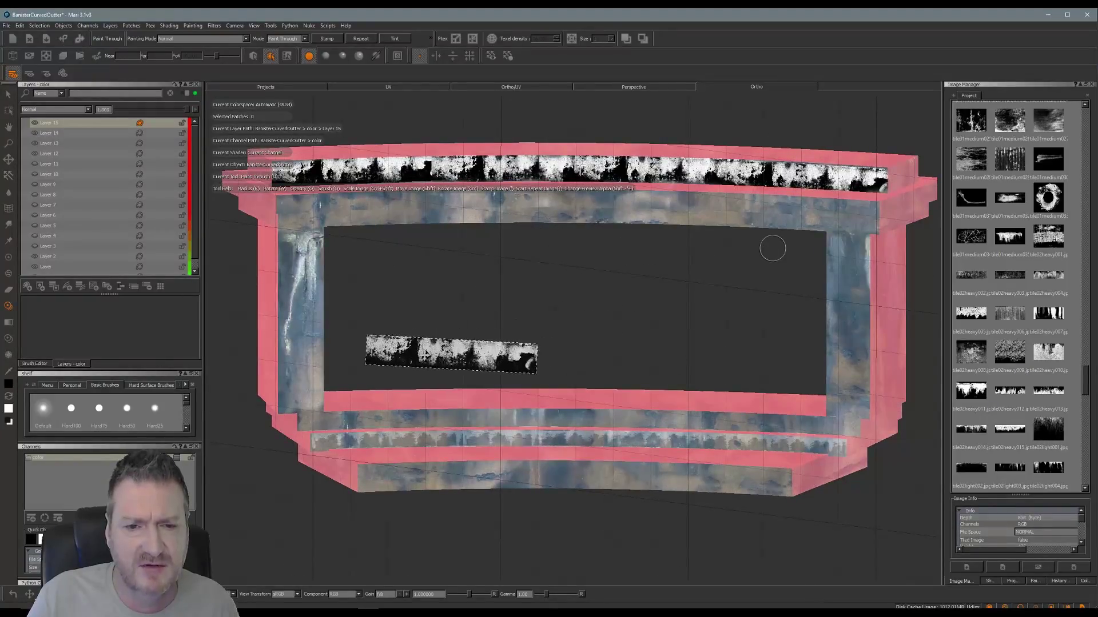
pyautogui.keyDown('ctrl'); pyautogui.moveTo(524, 358); pyautogui.dragTo(525, 356); pyautogui.keyUp('ctrl')
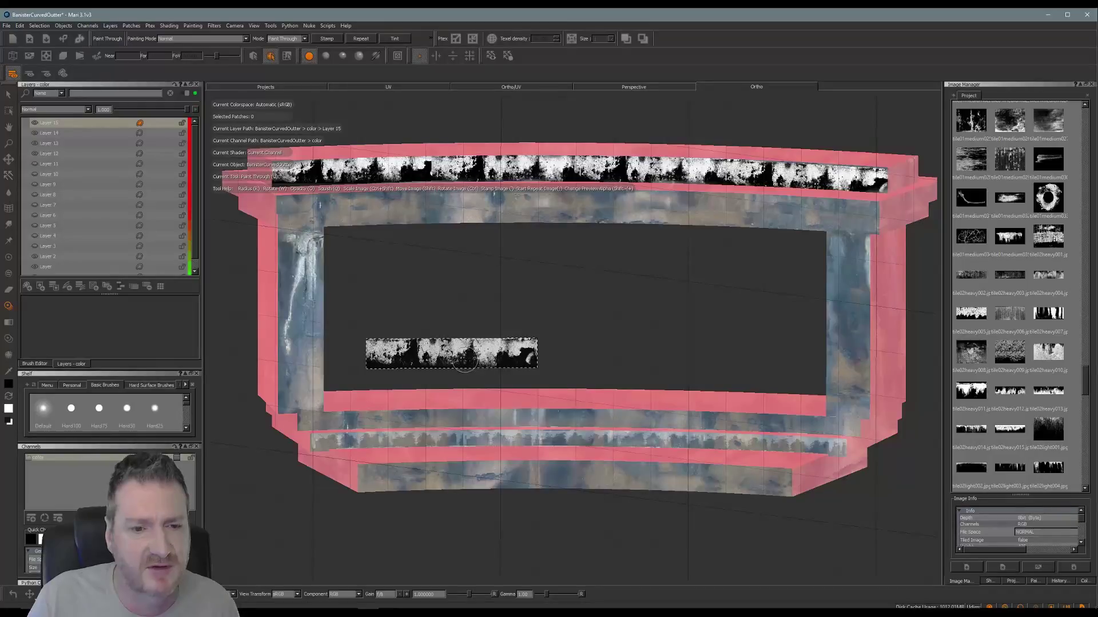
# Paint the grunge mask along the full length of the concave side's lowest band and bake it
pyautogui.moveTo(466, 360)
pyautogui.keyDown('shift'); pyautogui.mouseDown()
pyautogui.moveTo(451, 485)
pyautogui.moveTo(508, 478)
pyautogui.moveTo(370, 483)
pyautogui.moveTo(675, 475)
pyautogui.moveTo(665, 474)
pyautogui.mouseUp(); pyautogui.keyUp('shift')
pyautogui.moveTo(557, 475)
pyautogui.mouseDown()
pyautogui.moveTo(578, 473)
pyautogui.moveTo(534, 467)
pyautogui.moveTo(557, 482)
pyautogui.moveTo(665, 483)
pyautogui.moveTo(680, 465)
pyautogui.moveTo(663, 496)
pyautogui.moveTo(792, 488)
pyautogui.moveTo(730, 490)
pyautogui.moveTo(737, 483)
pyautogui.moveTo(683, 476)
pyautogui.moveTo(743, 492)
pyautogui.moveTo(732, 469)
pyautogui.moveTo(779, 473)
pyautogui.moveTo(777, 490)
pyautogui.moveTo(751, 493)
pyautogui.moveTo(778, 486)
pyautogui.mouseUp()
pyautogui.press('b')
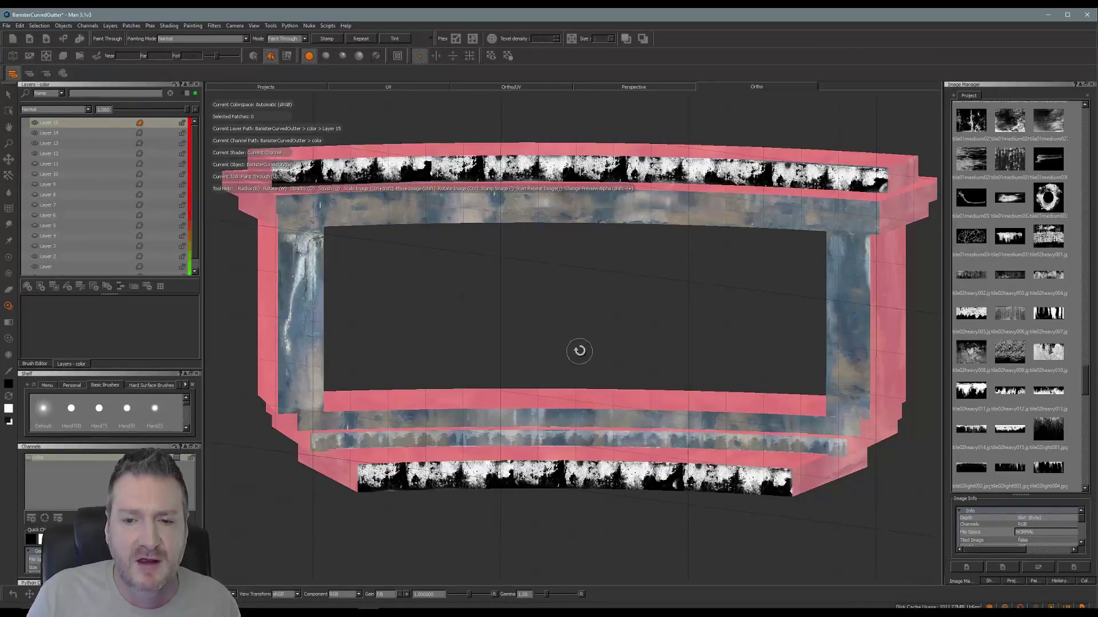
# Turn the grunge mask upside down, shrink it, and align it at one end of the convex side's band directly above the opening
pyautogui.keyDown('alt'); pyautogui.moveTo(578, 348); pyautogui.dragTo(576, 324, button='middle'); pyautogui.keyUp('alt')
pyautogui.keyDown('alt'); pyautogui.moveTo(577, 324); pyautogui.dragTo(631, 326); pyautogui.keyUp('alt')
pyautogui.moveTo(629, 348)
pyautogui.keyDown('alt'); pyautogui.mouseDown()
pyautogui.moveTo(662, 362)
pyautogui.moveTo(534, 345)
pyautogui.moveTo(537, 321)
pyautogui.moveTo(517, 326)
pyautogui.moveTo(515, 345)
pyautogui.moveTo(505, 341)
pyautogui.moveTo(615, 338)
pyautogui.moveTo(622, 322)
pyautogui.moveTo(466, 350)
pyautogui.mouseUp(); pyautogui.keyUp('alt')
pyautogui.press('u')
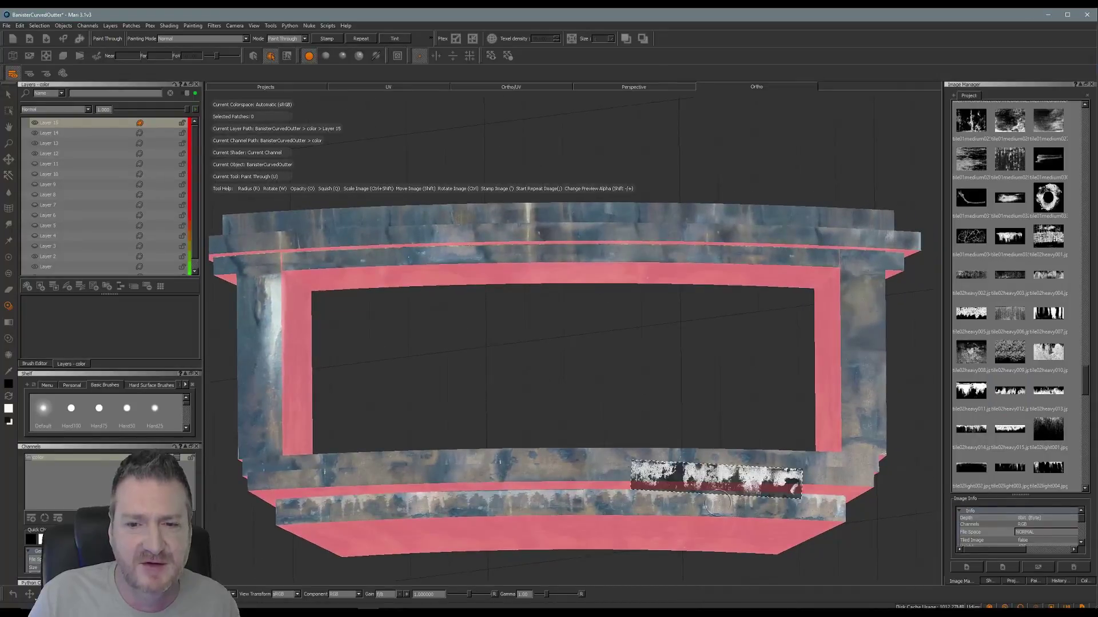
pyautogui.keyDown('shift'); pyautogui.moveTo(715, 486); pyautogui.dragTo(473, 314); pyautogui.keyUp('shift')
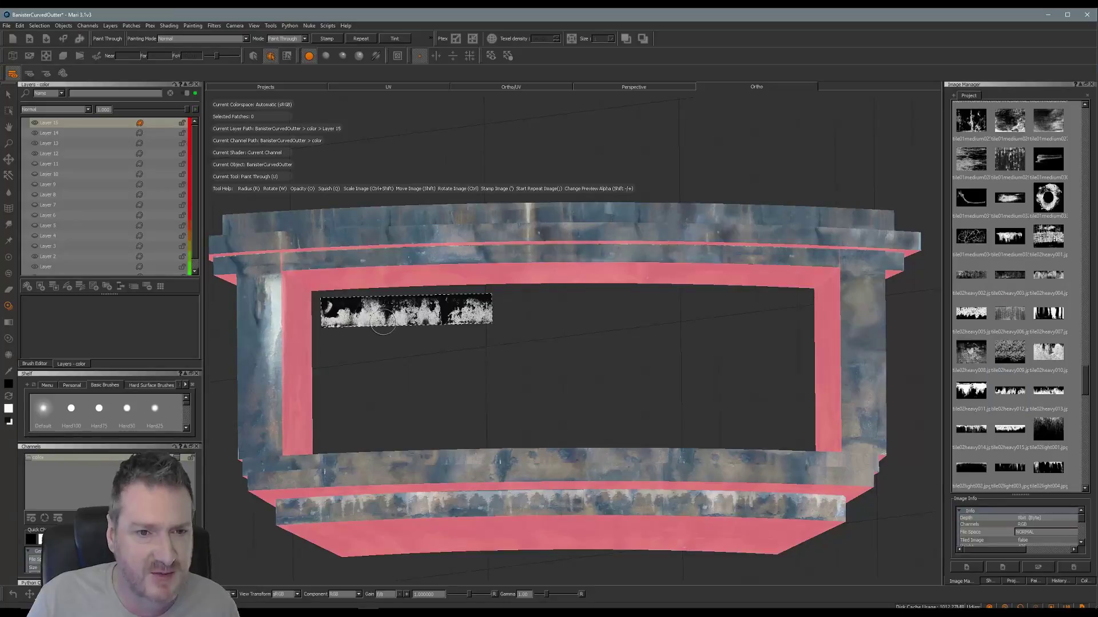
pyautogui.keyDown('shift'); pyautogui.moveTo(416, 348); pyautogui.dragTo(383, 313); pyautogui.keyUp('shift')
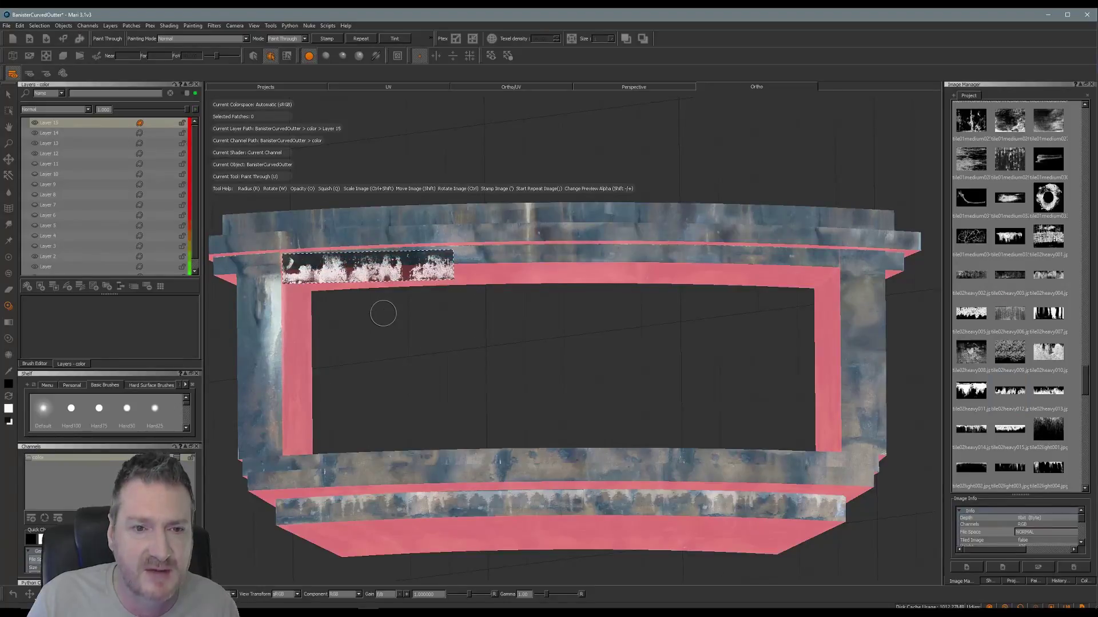
pyautogui.moveTo(413, 267)
pyautogui.keyDown('ctrl'); pyautogui.keyDown('shift'); pyautogui.mouseDown()
pyautogui.moveTo(403, 267)
pyautogui.moveTo(430, 272)
pyautogui.moveTo(405, 263)
pyautogui.mouseUp(); pyautogui.keyUp('shift'); pyautogui.keyUp('ctrl')
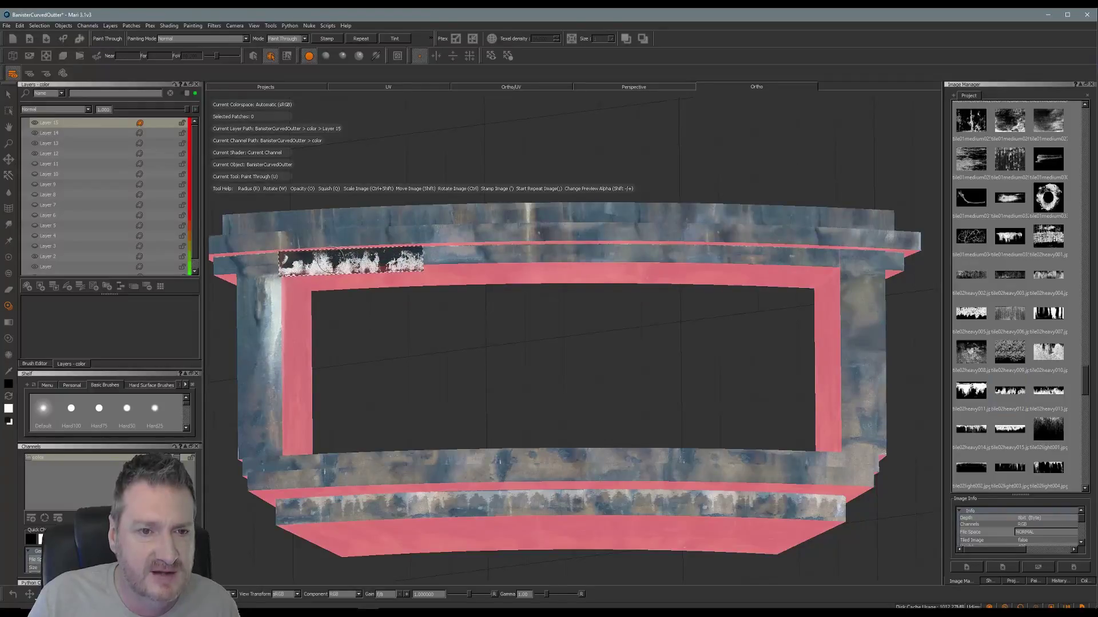
# Paint the grunge mask in successive repeats along the convex side's band above the opening and bake it
pyautogui.moveTo(328, 260)
pyautogui.mouseDown()
pyautogui.moveTo(290, 258)
pyautogui.moveTo(418, 255)
pyautogui.moveTo(388, 260)
pyautogui.mouseUp()
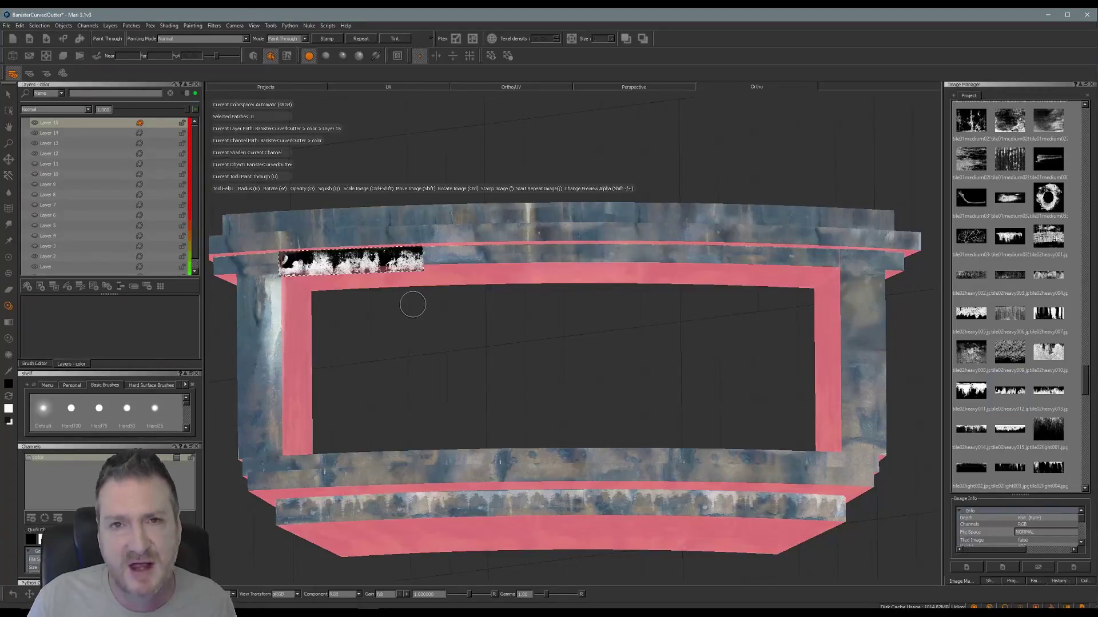
pyautogui.moveTo(371, 263)
pyautogui.keyDown('shift'); pyautogui.mouseDown()
pyautogui.moveTo(493, 311)
pyautogui.moveTo(501, 261)
pyautogui.moveTo(547, 261)
pyautogui.mouseUp(); pyautogui.keyUp('shift')
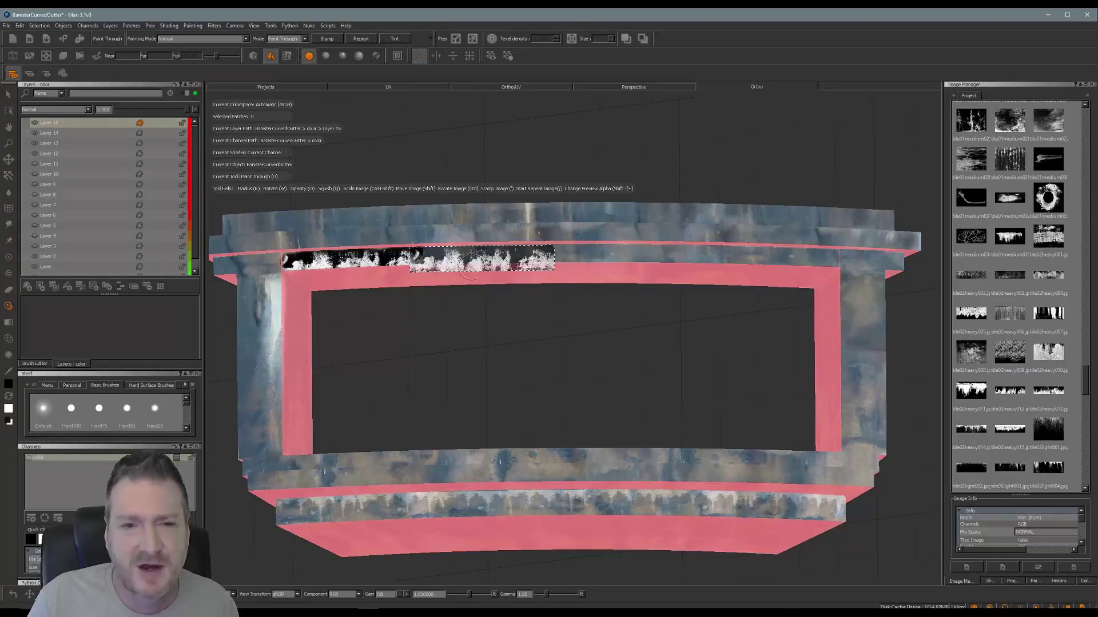
pyautogui.moveTo(457, 261)
pyautogui.mouseDown()
pyautogui.moveTo(420, 257)
pyautogui.moveTo(540, 256)
pyautogui.moveTo(492, 252)
pyautogui.moveTo(527, 289)
pyautogui.moveTo(640, 277)
pyautogui.moveTo(661, 263)
pyautogui.mouseUp()
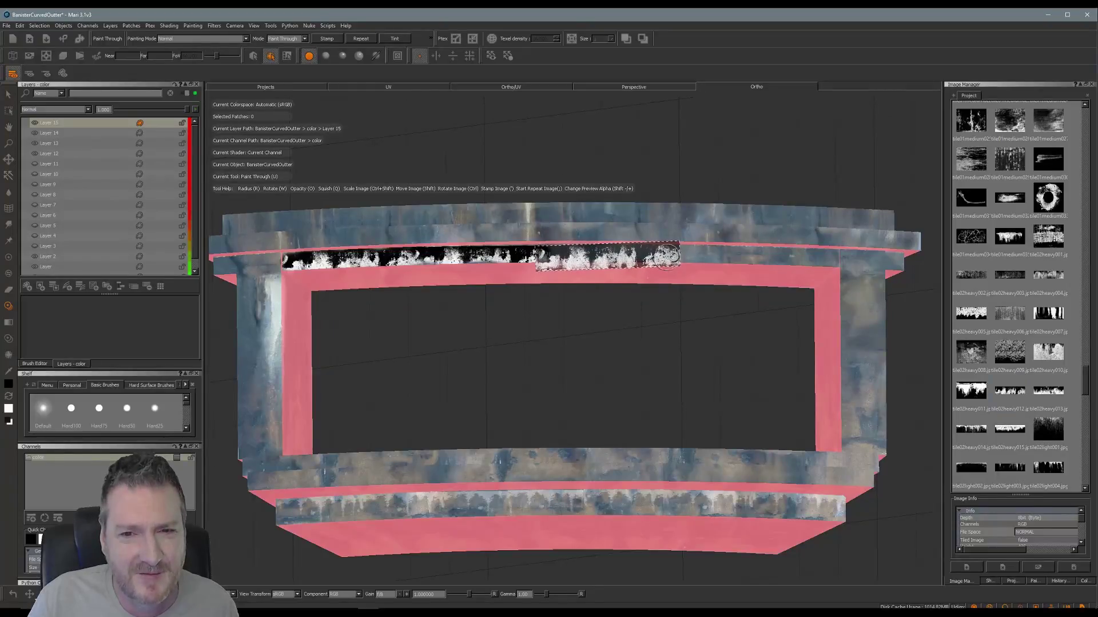
pyautogui.moveTo(584, 256)
pyautogui.mouseDown()
pyautogui.moveTo(549, 254)
pyautogui.moveTo(668, 255)
pyautogui.moveTo(641, 250)
pyautogui.moveTo(771, 289)
pyautogui.moveTo(761, 275)
pyautogui.moveTo(804, 268)
pyautogui.mouseUp()
pyautogui.moveTo(706, 260)
pyautogui.mouseDown()
pyautogui.moveTo(693, 258)
pyautogui.moveTo(829, 263)
pyautogui.mouseUp()
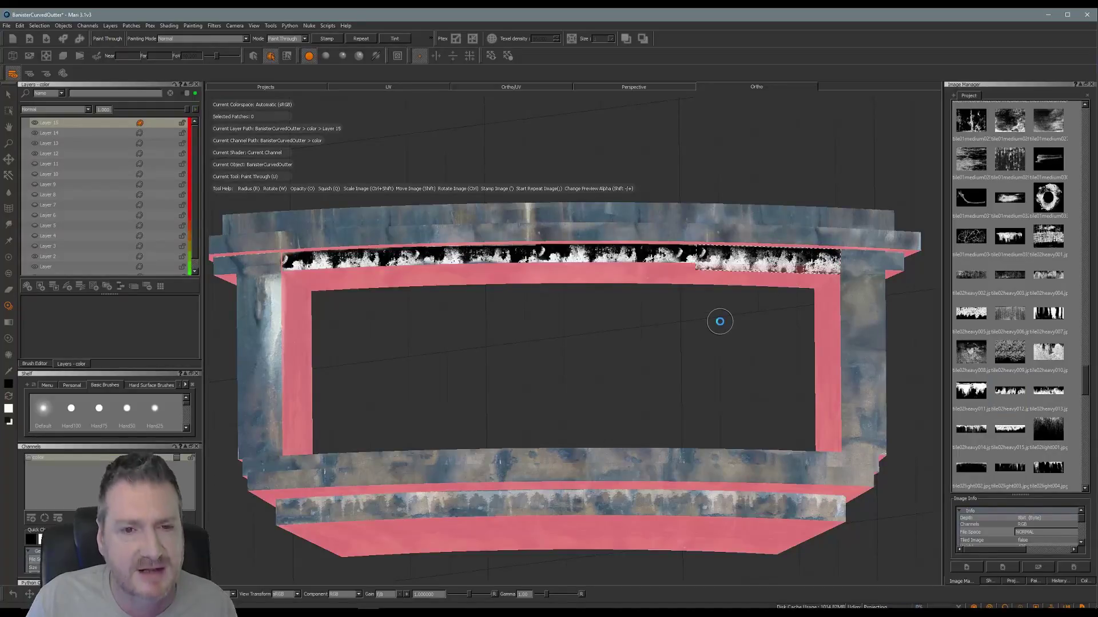
# Move the mask off the model, set the grunge layer's blend mode to Multiply, and lower its opacity to about 0.31
pyautogui.moveTo(617, 343)
pyautogui.keyDown('alt'); pyautogui.mouseDown()
pyautogui.moveTo(629, 338)
pyautogui.moveTo(614, 382)
pyautogui.mouseUp(); pyautogui.keyUp('alt')
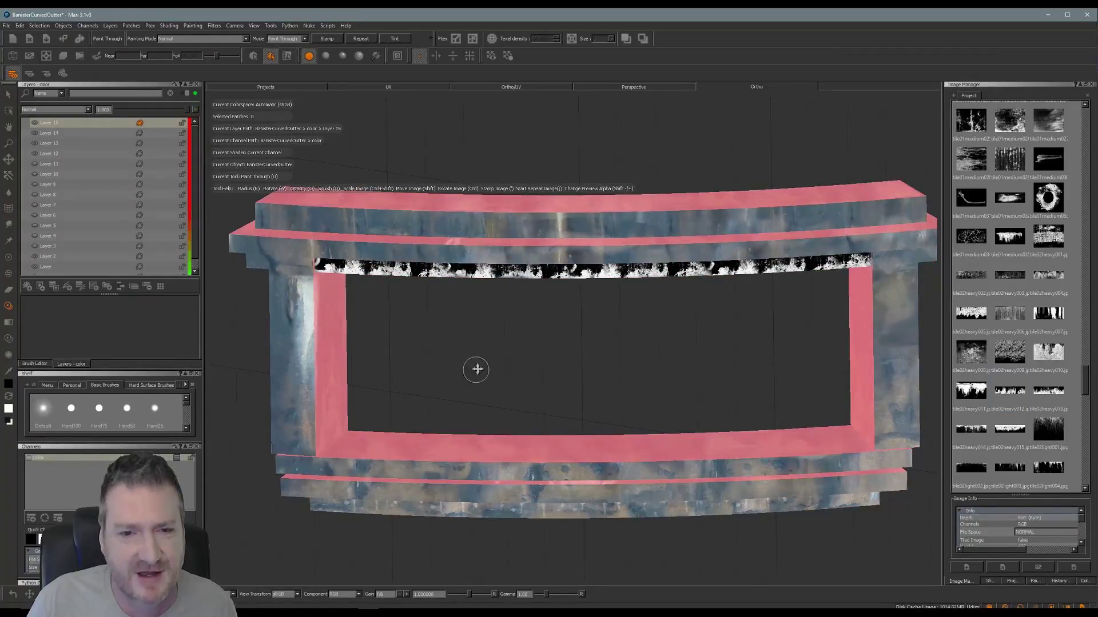
pyautogui.moveTo(475, 370)
pyautogui.keyDown('alt'); pyautogui.mouseDown()
pyautogui.moveTo(456, 357)
pyautogui.moveTo(497, 340)
pyautogui.moveTo(500, 323)
pyautogui.moveTo(524, 362)
pyautogui.moveTo(503, 375)
pyautogui.moveTo(508, 408)
pyautogui.mouseUp(); pyautogui.keyUp('alt')
pyautogui.keyDown('alt'); pyautogui.moveTo(543, 390); pyautogui.dragTo(531, 374, button='middle'); pyautogui.keyUp('alt')
pyautogui.moveTo(531, 374)
pyautogui.keyDown('alt'); pyautogui.mouseDown()
pyautogui.moveTo(514, 347)
pyautogui.moveTo(534, 372)
pyautogui.mouseUp(); pyautogui.keyUp('alt')
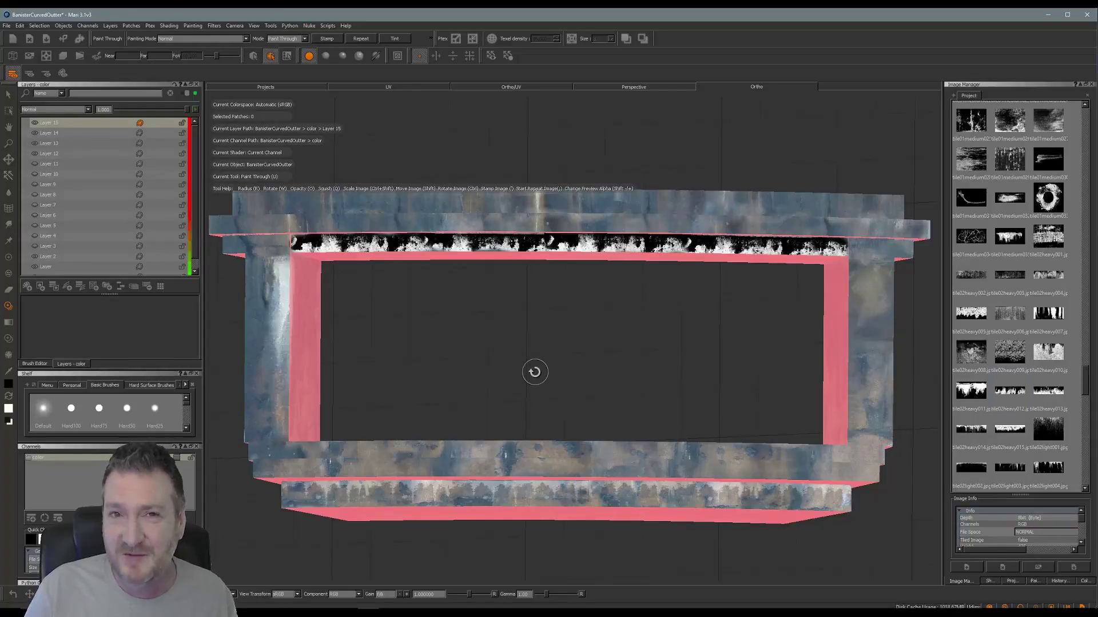
pyautogui.keyDown('alt'); pyautogui.moveTo(535, 350); pyautogui.dragTo(550, 352, button='middle'); pyautogui.keyUp('alt')
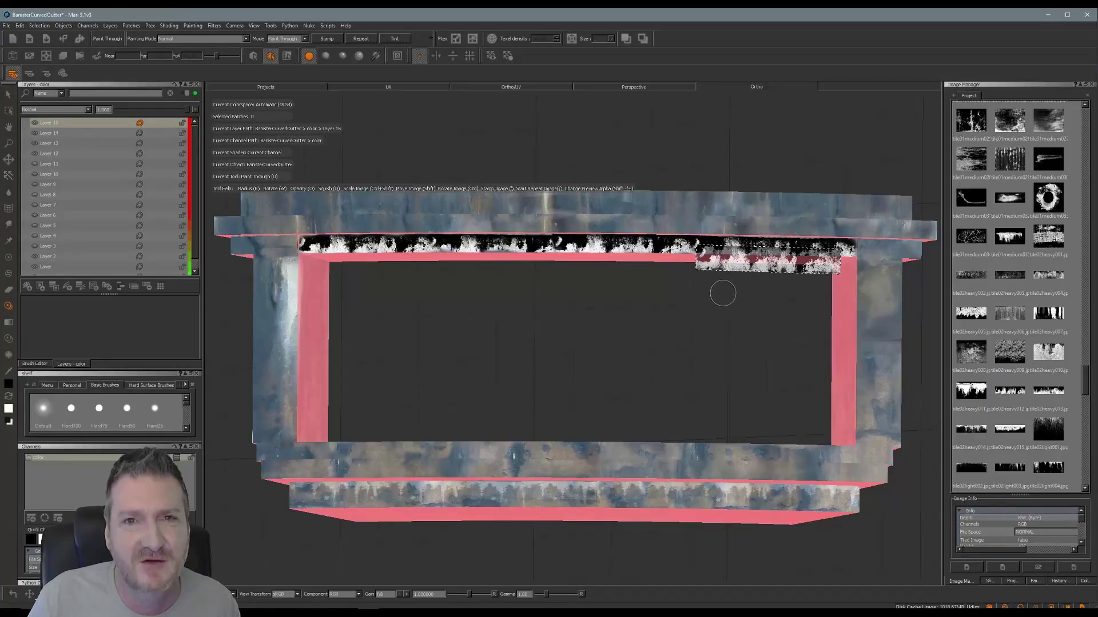
pyautogui.keyDown('shift'); pyautogui.moveTo(753, 259); pyautogui.dragTo(549, 363); pyautogui.keyUp('shift')
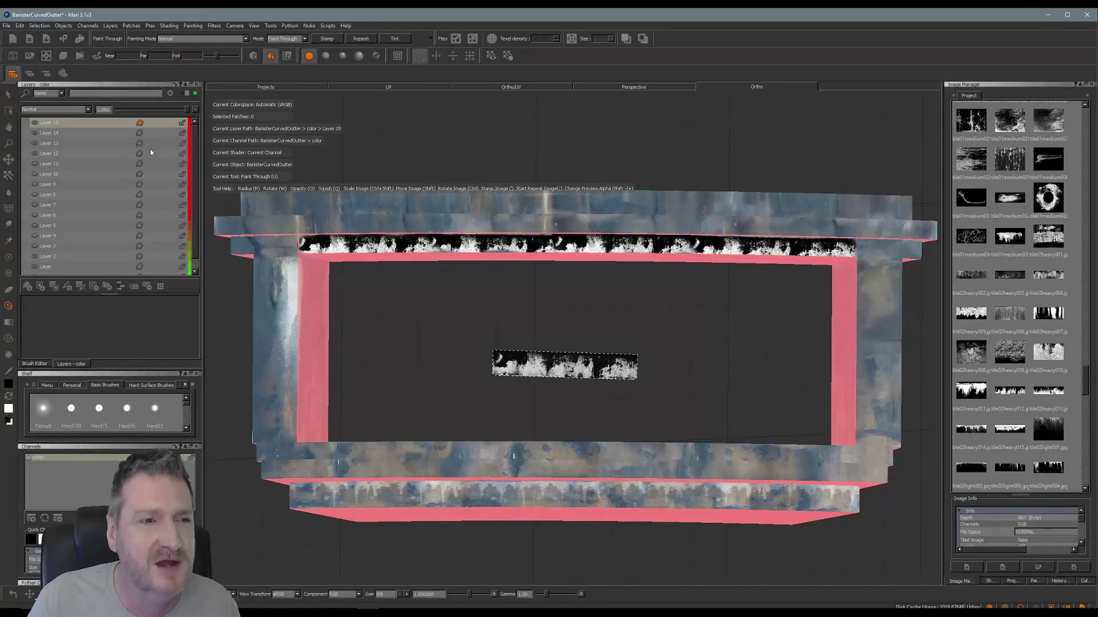
pyautogui.click(88, 111)
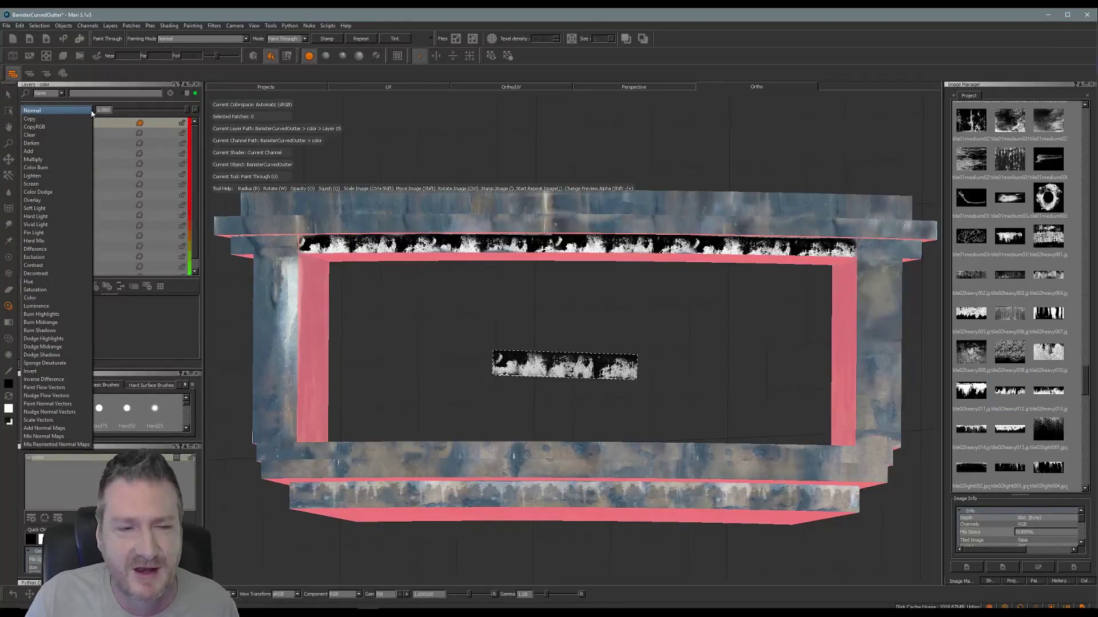
pyautogui.click(45, 161)
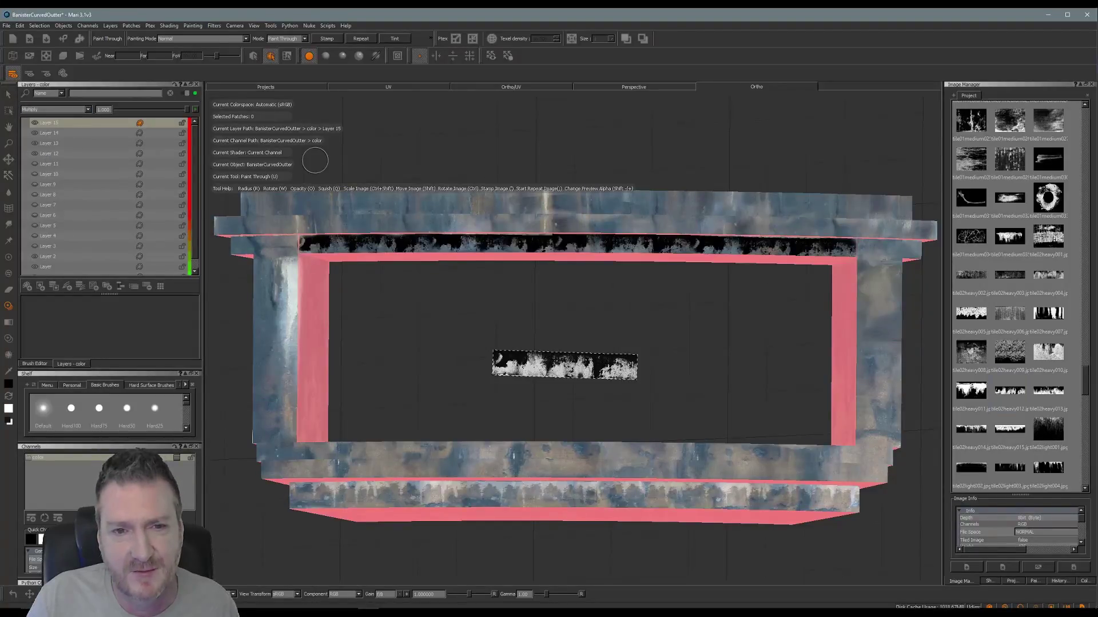
pyautogui.click(87, 110)
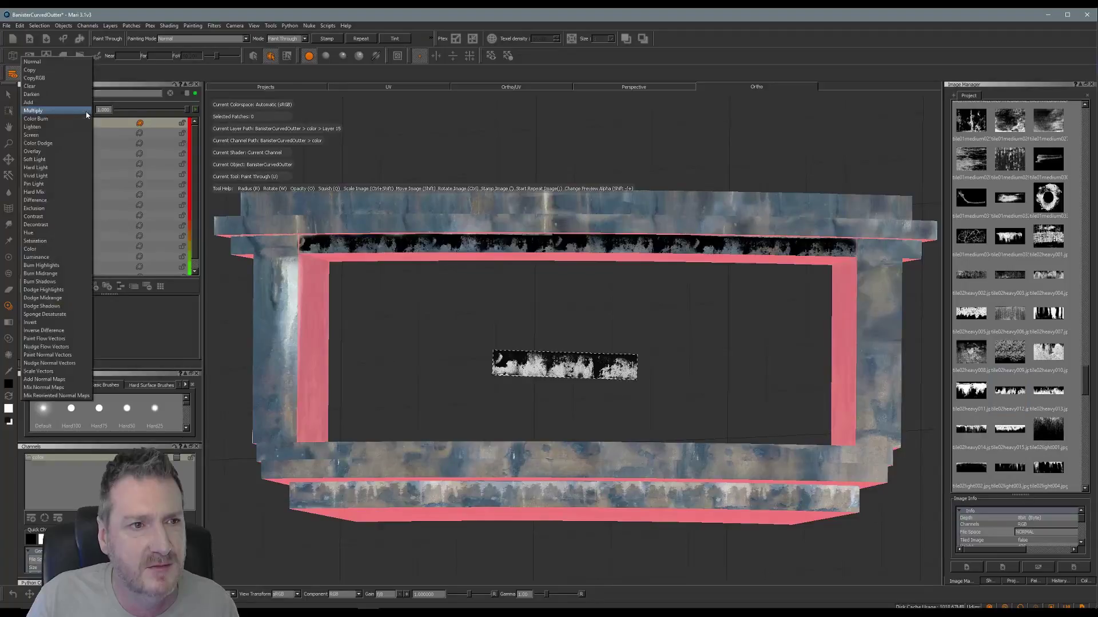
pyautogui.click(180, 112)
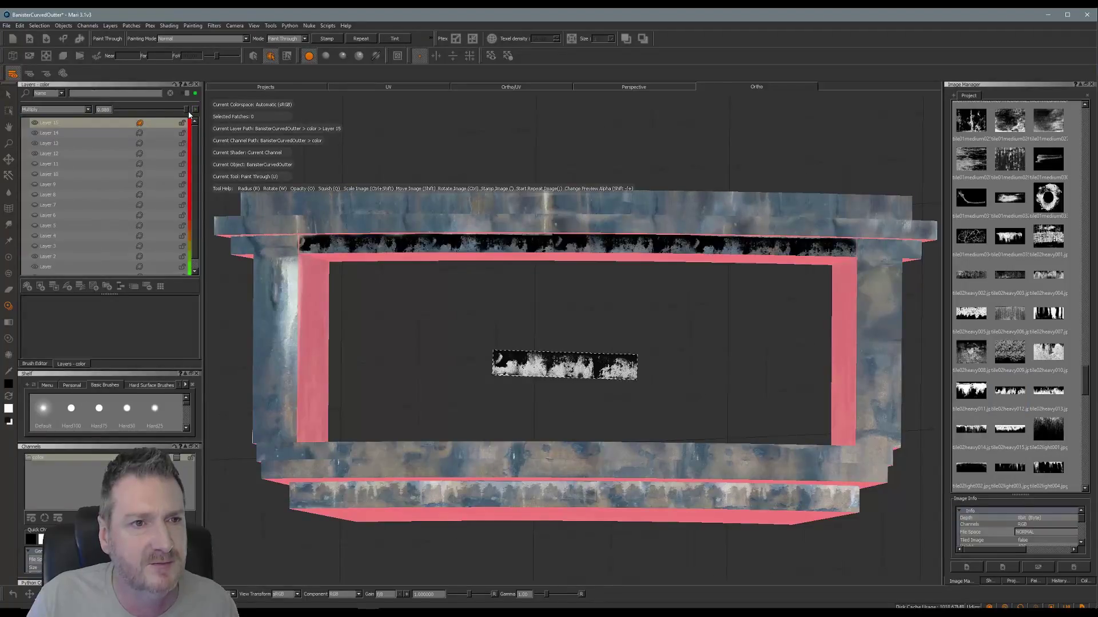
pyautogui.moveTo(187, 110); pyautogui.dragTo(137, 119)
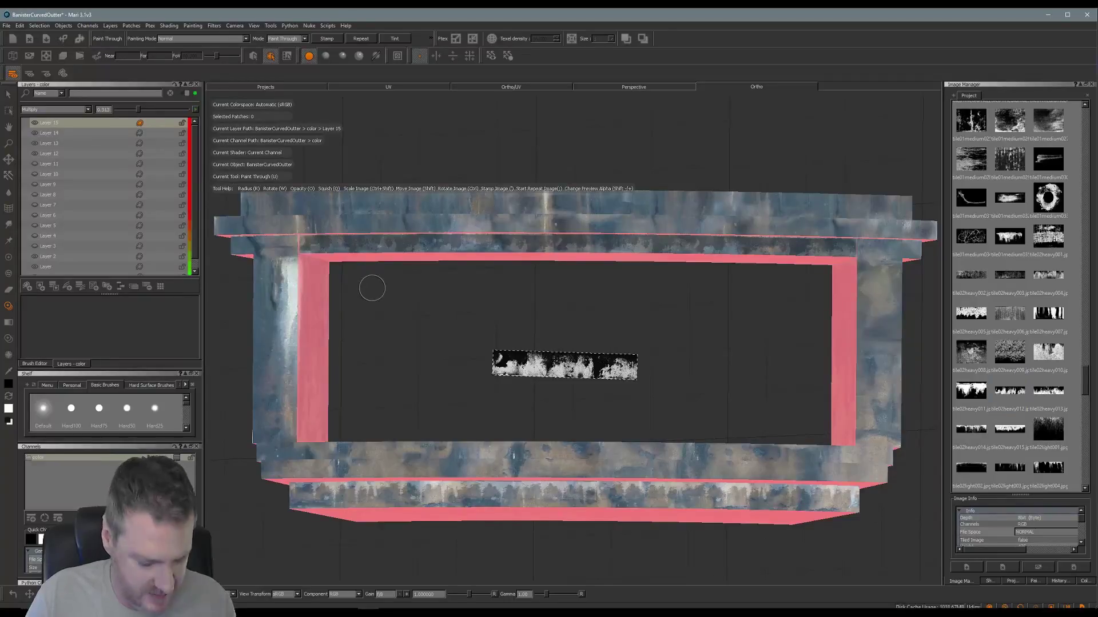
# Add a new layer above the grunge layer and load the tile02heavy013.jpg mask for Paint Through
pyautogui.moveTo(350, 301)
pyautogui.keyDown('alt'); pyautogui.mouseDown()
pyautogui.moveTo(554, 337)
pyautogui.moveTo(772, 326)
pyautogui.moveTo(663, 353)
pyautogui.mouseUp(); pyautogui.keyUp('alt')
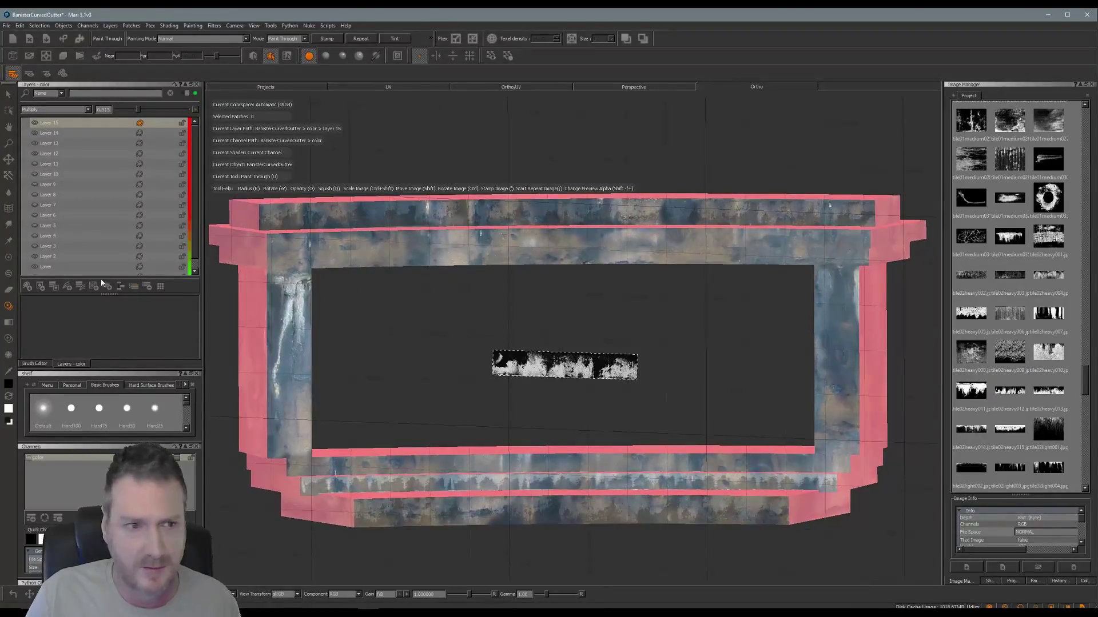
pyautogui.click(26, 288)
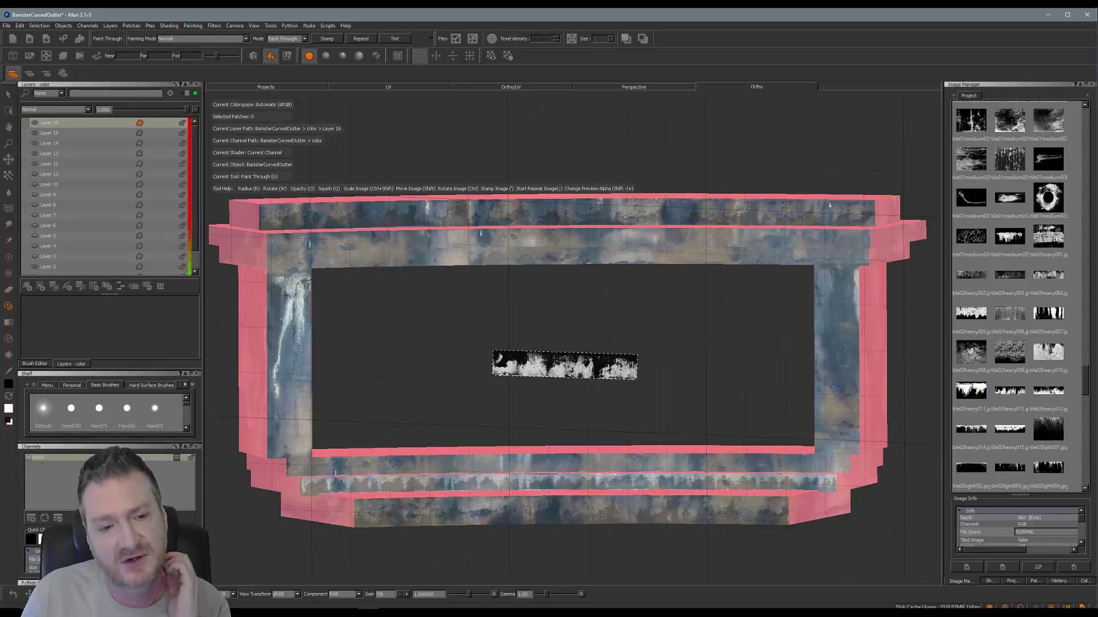
pyautogui.press('super')
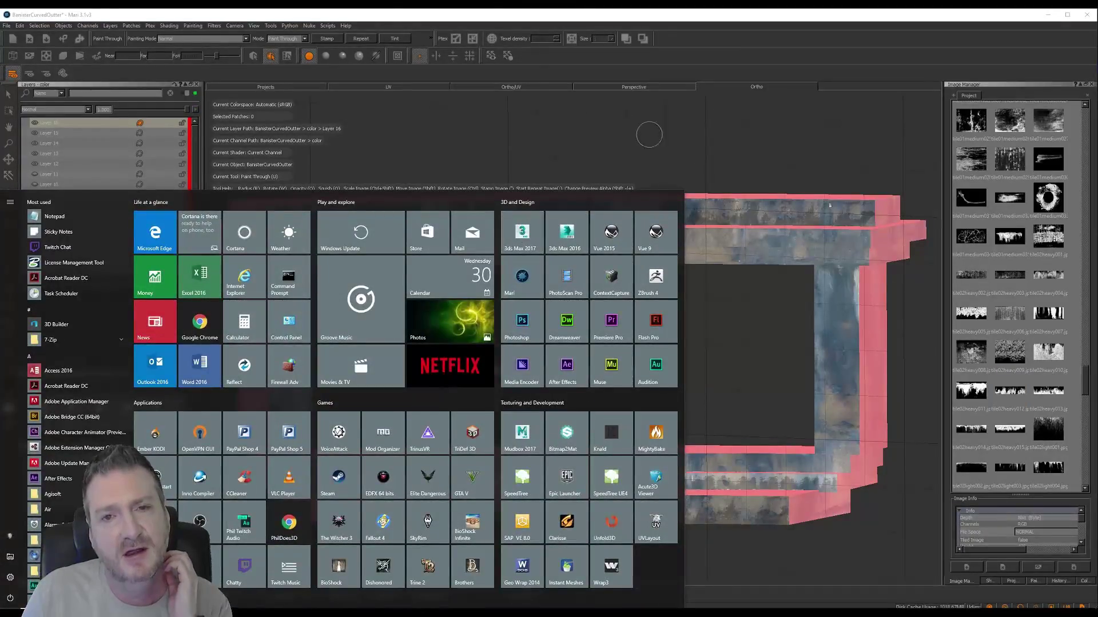
pyautogui.click(730, 19)
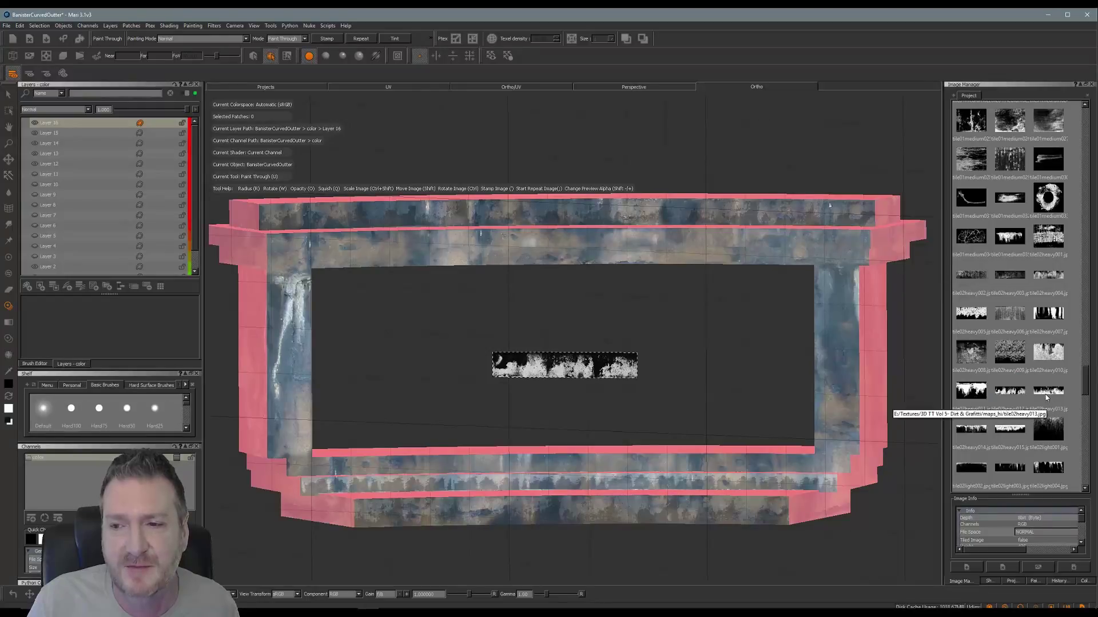
pyautogui.moveTo(1048, 392); pyautogui.dragTo(696, 363)
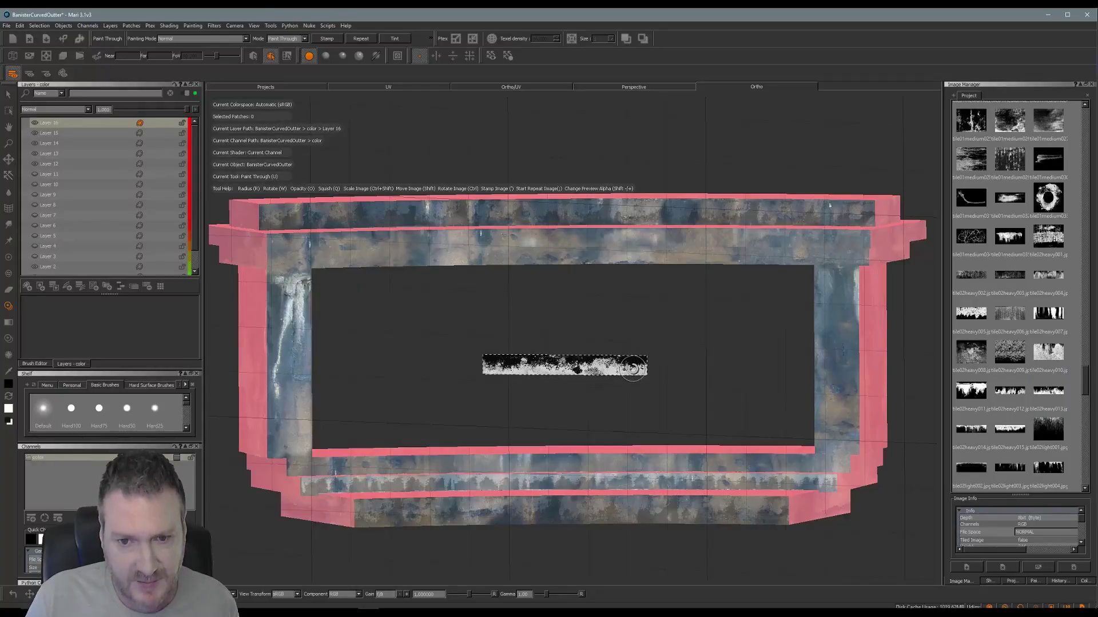
# Flip the new grunge mask upside down and align it at one end of the concave side's uppermost band
pyautogui.keyDown('ctrl'); pyautogui.moveTo(633, 368); pyautogui.dragTo(631, 366); pyautogui.keyUp('ctrl')
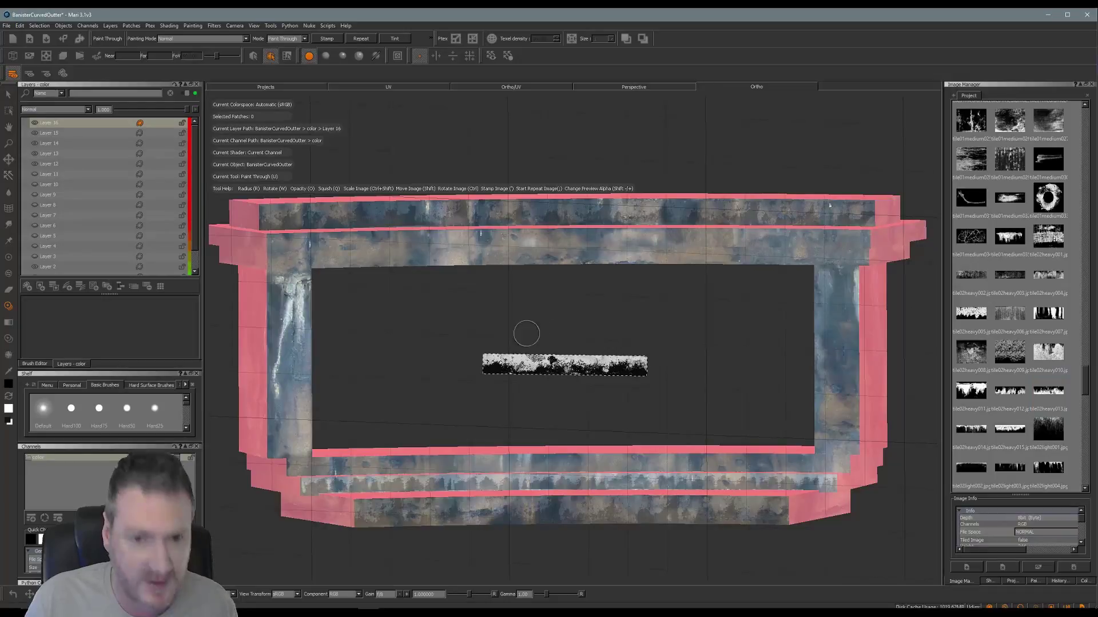
pyautogui.keyDown('shift'); pyautogui.moveTo(549, 369); pyautogui.dragTo(406, 301); pyautogui.keyUp('shift')
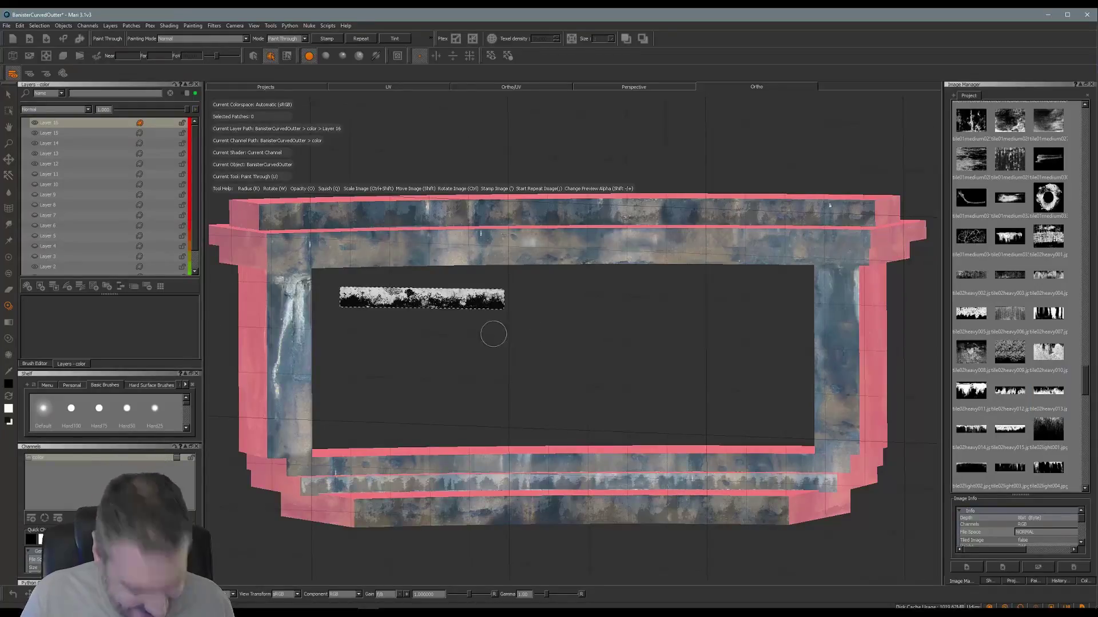
pyautogui.keyDown('shift'); pyautogui.moveTo(427, 300); pyautogui.dragTo(350, 217); pyautogui.keyUp('shift')
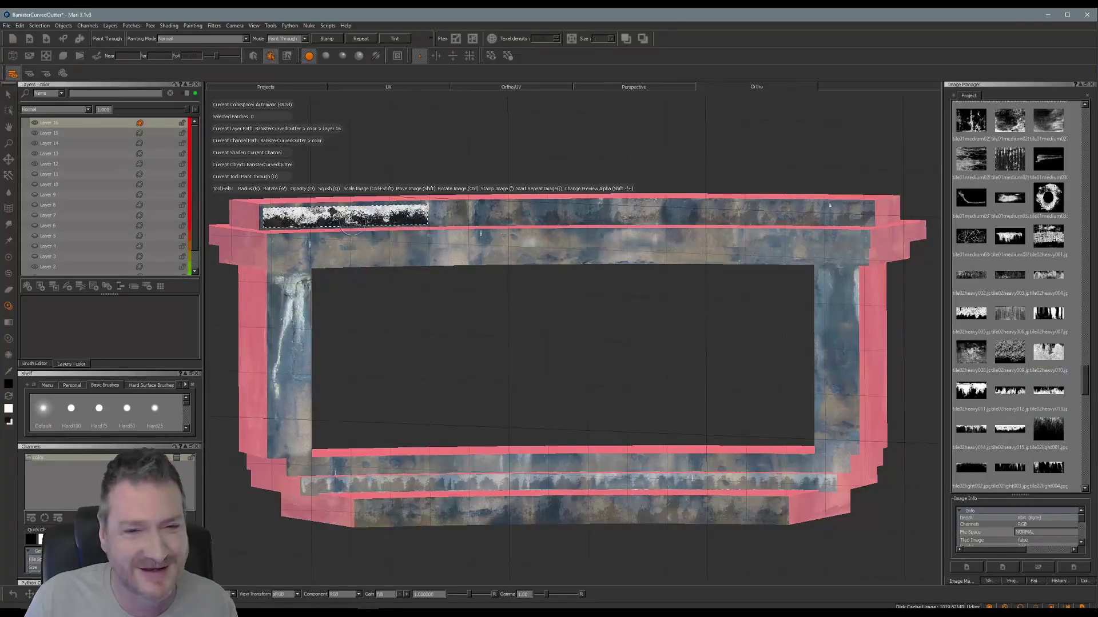
# Enlarge the grunge mask to span the concave side's uppermost band and paint it in successive repeats along the band's whole length
pyautogui.moveTo(357, 220)
pyautogui.keyDown('ctrl'); pyautogui.keyDown('shift'); pyautogui.mouseDown()
pyautogui.moveTo(371, 210)
pyautogui.moveTo(426, 216)
pyautogui.moveTo(403, 217)
pyautogui.mouseUp(); pyautogui.keyUp('shift'); pyautogui.keyUp('ctrl')
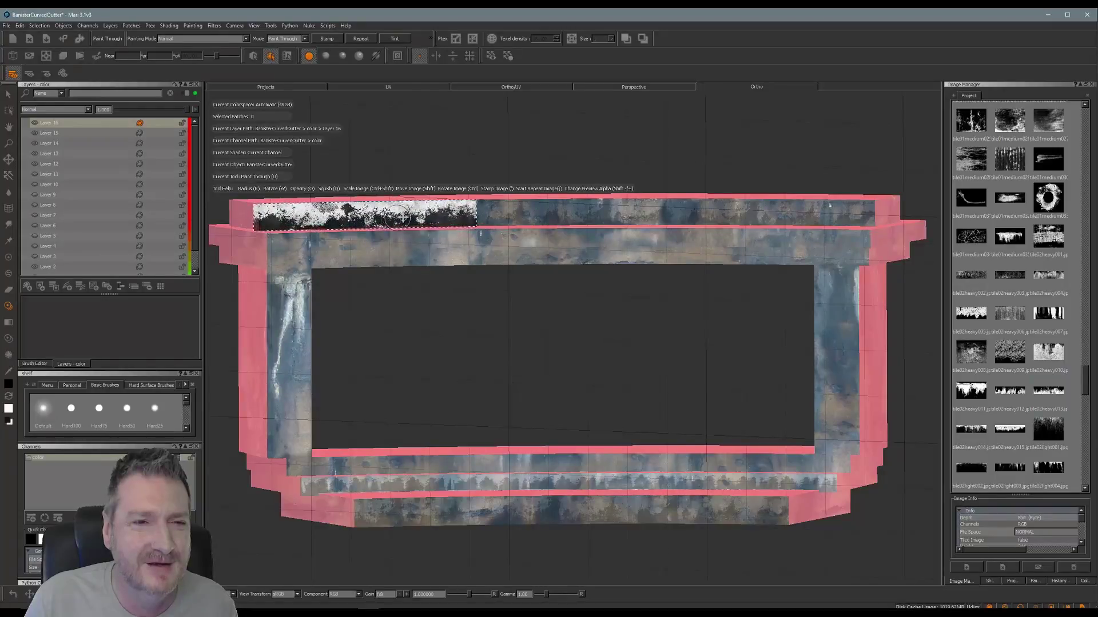
pyautogui.click(35, 123)
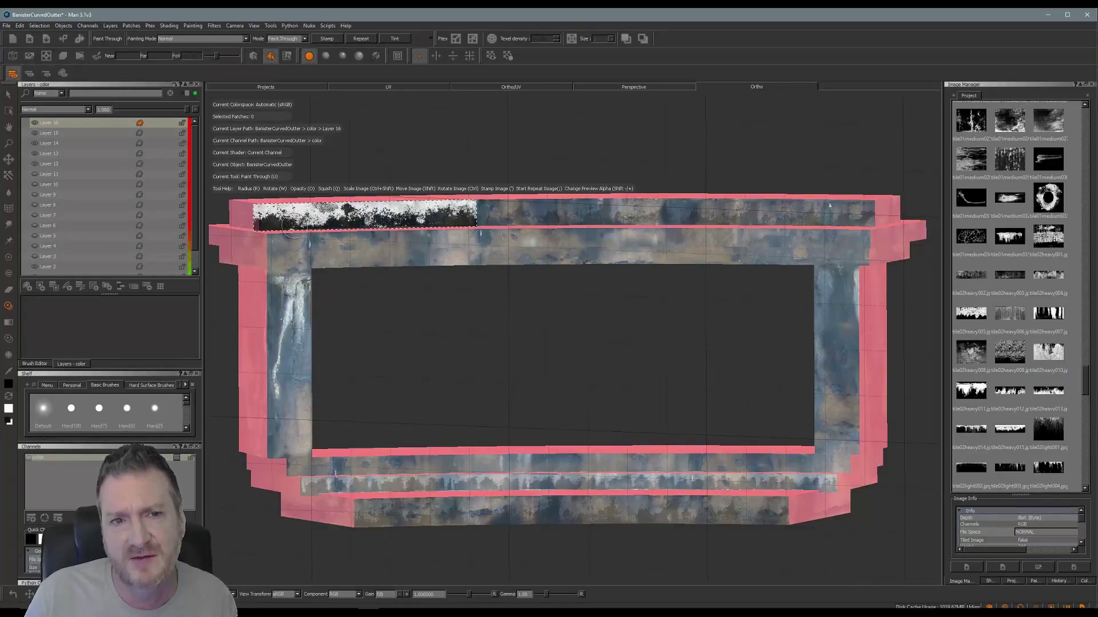
pyautogui.moveTo(301, 213)
pyautogui.mouseDown()
pyautogui.moveTo(264, 217)
pyautogui.moveTo(330, 217)
pyautogui.moveTo(261, 213)
pyautogui.moveTo(457, 211)
pyautogui.moveTo(446, 220)
pyautogui.moveTo(587, 239)
pyautogui.moveTo(659, 214)
pyautogui.moveTo(657, 204)
pyautogui.moveTo(678, 209)
pyautogui.mouseUp()
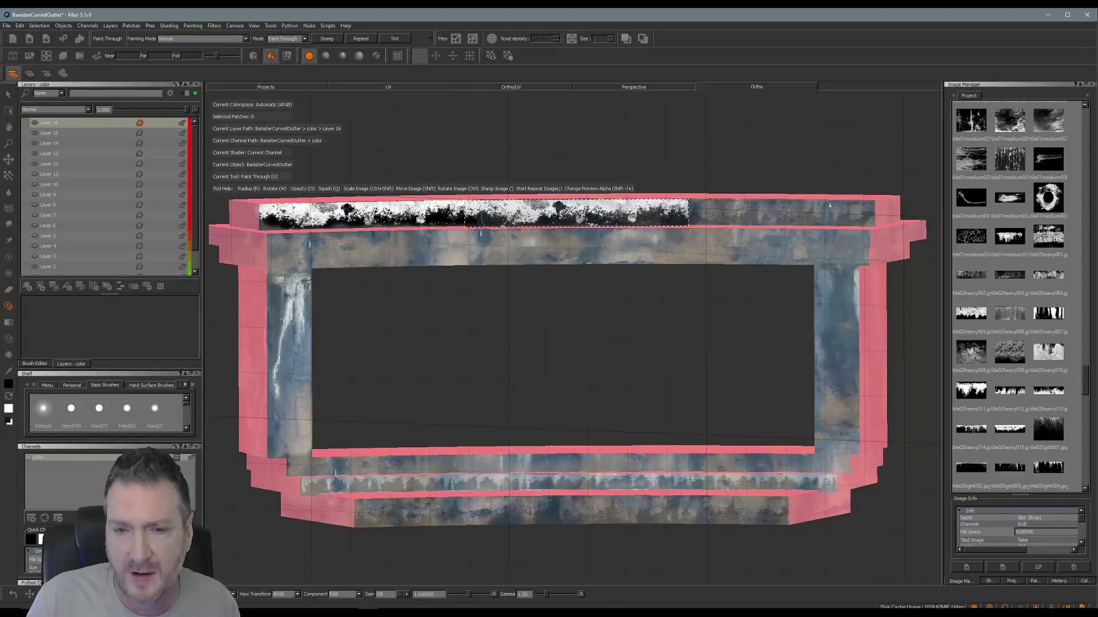
pyautogui.moveTo(496, 208)
pyautogui.mouseDown()
pyautogui.moveTo(475, 207)
pyautogui.moveTo(869, 217)
pyautogui.moveTo(859, 213)
pyautogui.mouseUp()
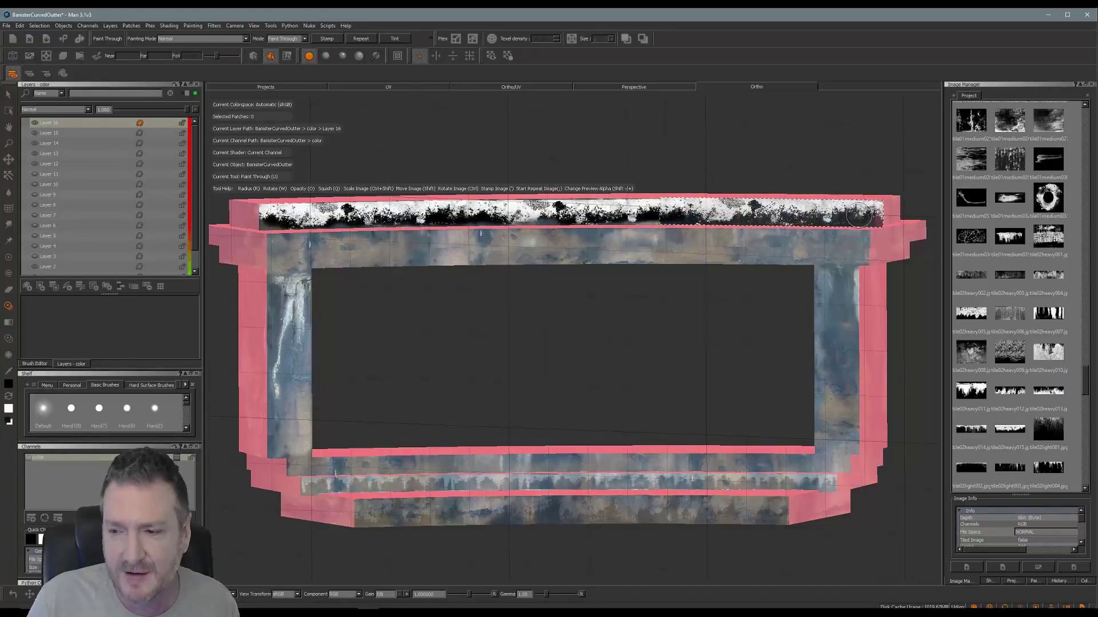
pyautogui.hotkey('ctrl', 'space')
pyautogui.moveTo(681, 212)
pyautogui.mouseDown()
pyautogui.moveTo(871, 202)
pyautogui.moveTo(857, 220)
pyautogui.mouseUp()
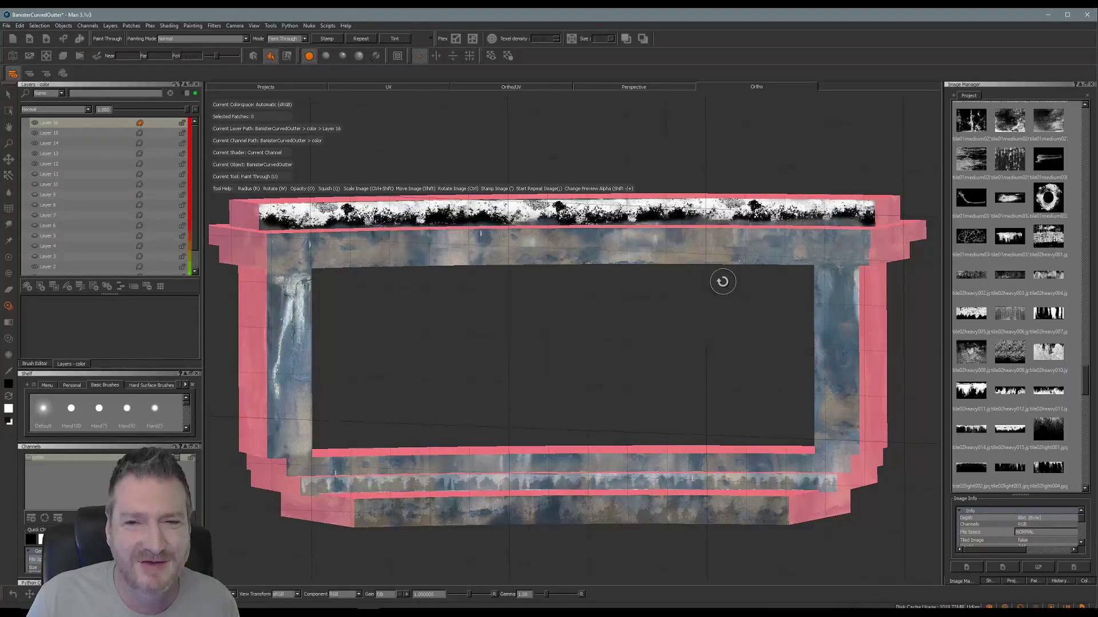
pyautogui.moveTo(767, 213)
pyautogui.keyDown('shift'); pyautogui.mouseDown()
pyautogui.moveTo(601, 366)
pyautogui.moveTo(553, 392)
pyautogui.mouseUp(); pyautogui.keyUp('shift')
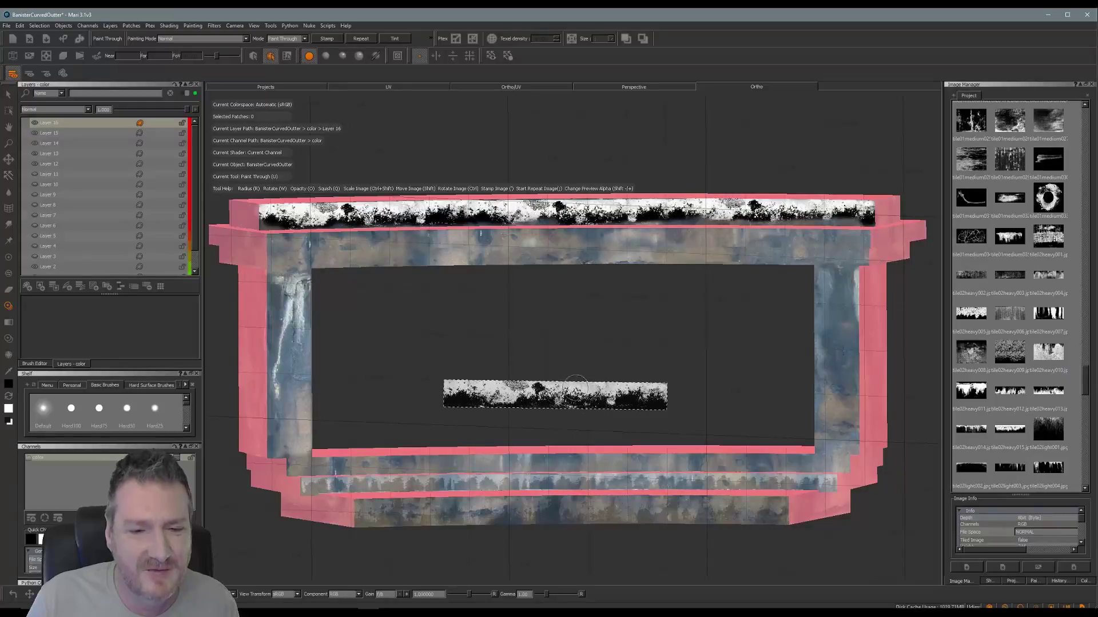
# Turn to the banister's convex side and align the grunge mask at one end of its uppermost band
pyautogui.moveTo(612, 357)
pyautogui.keyDown('alt'); pyautogui.mouseDown()
pyautogui.moveTo(635, 331)
pyautogui.moveTo(588, 311)
pyautogui.moveTo(543, 362)
pyautogui.moveTo(468, 358)
pyautogui.moveTo(773, 348)
pyautogui.moveTo(554, 341)
pyautogui.moveTo(640, 341)
pyautogui.moveTo(591, 343)
pyautogui.moveTo(603, 320)
pyautogui.moveTo(573, 337)
pyautogui.moveTo(573, 350)
pyautogui.mouseUp(); pyautogui.keyUp('alt')
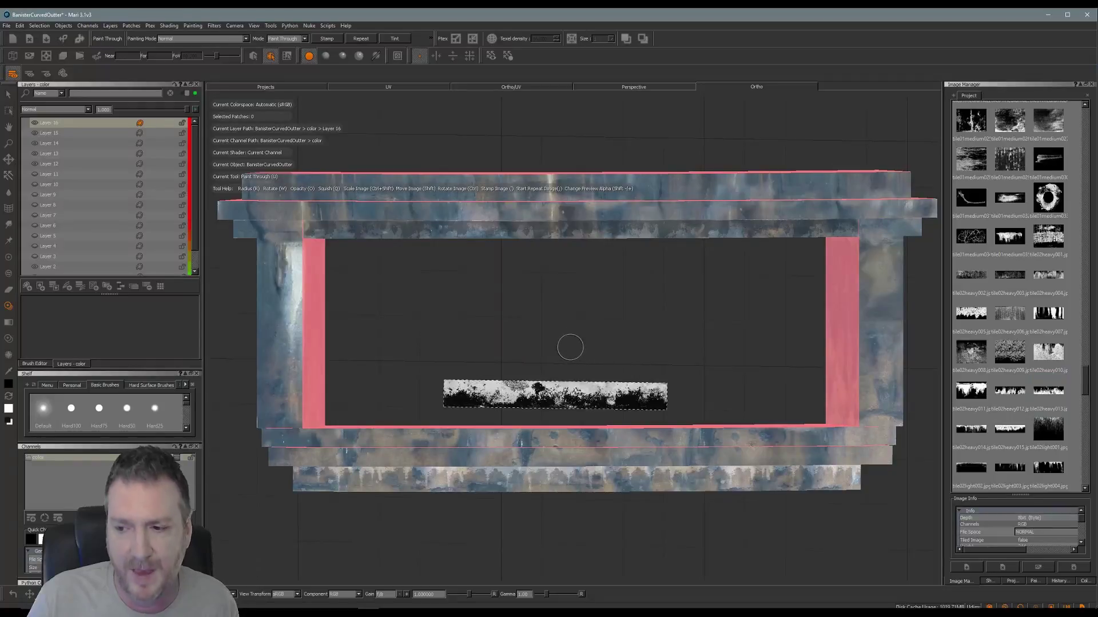
pyautogui.moveTo(519, 389)
pyautogui.keyDown('shift'); pyautogui.mouseDown()
pyautogui.moveTo(389, 427)
pyautogui.moveTo(433, 388)
pyautogui.moveTo(429, 378)
pyautogui.mouseUp(); pyautogui.keyUp('shift')
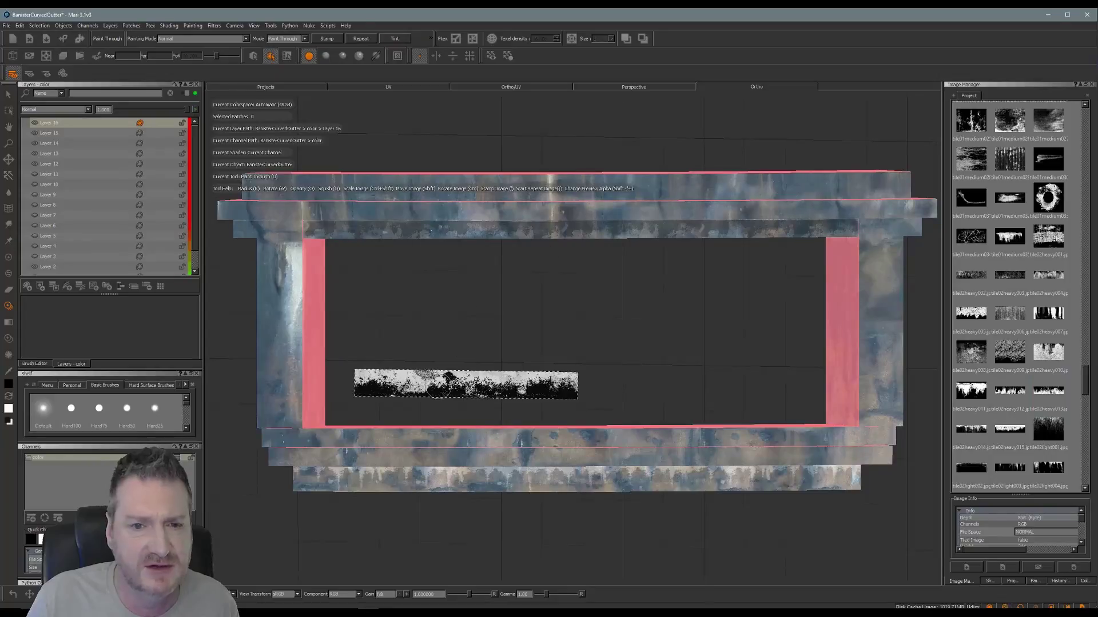
pyautogui.moveTo(445, 391)
pyautogui.keyDown('shift'); pyautogui.mouseDown()
pyautogui.moveTo(322, 200)
pyautogui.moveTo(333, 196)
pyautogui.mouseUp(); pyautogui.keyUp('shift')
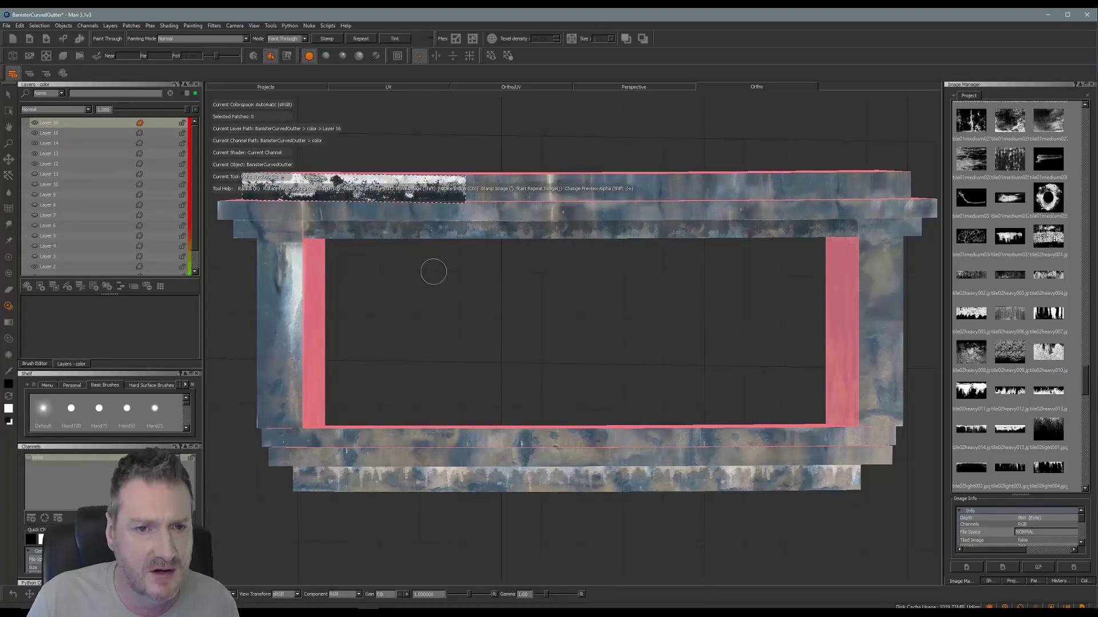
pyautogui.moveTo(463, 294); pyautogui.dragTo(479, 359, button='middle')
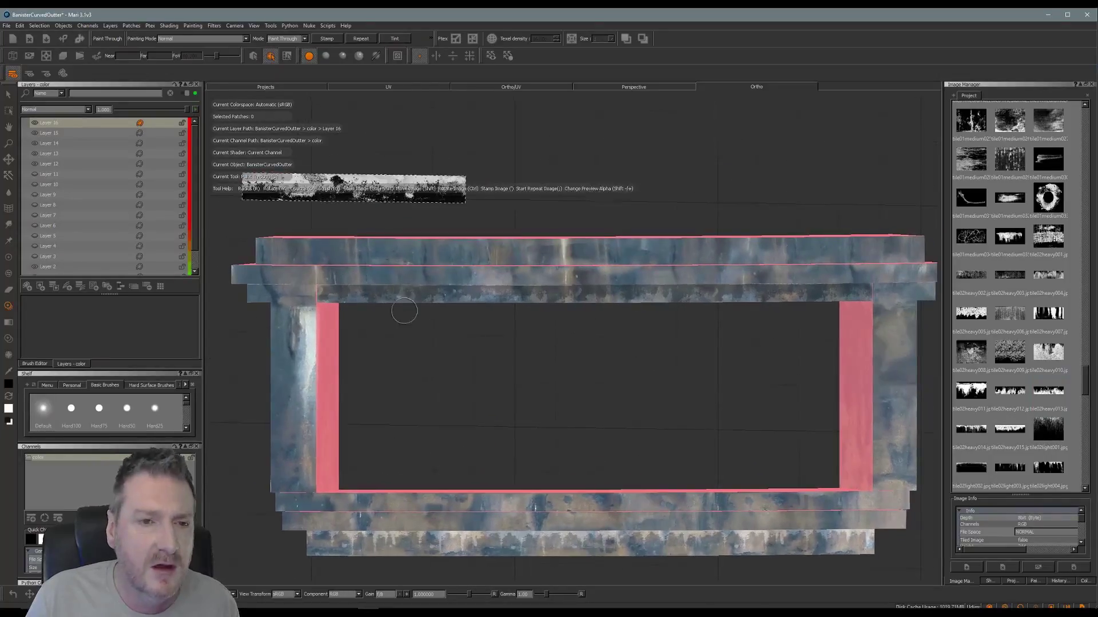
pyautogui.keyDown('shift'); pyautogui.moveTo(371, 181); pyautogui.dragTo(383, 245); pyautogui.keyUp('shift')
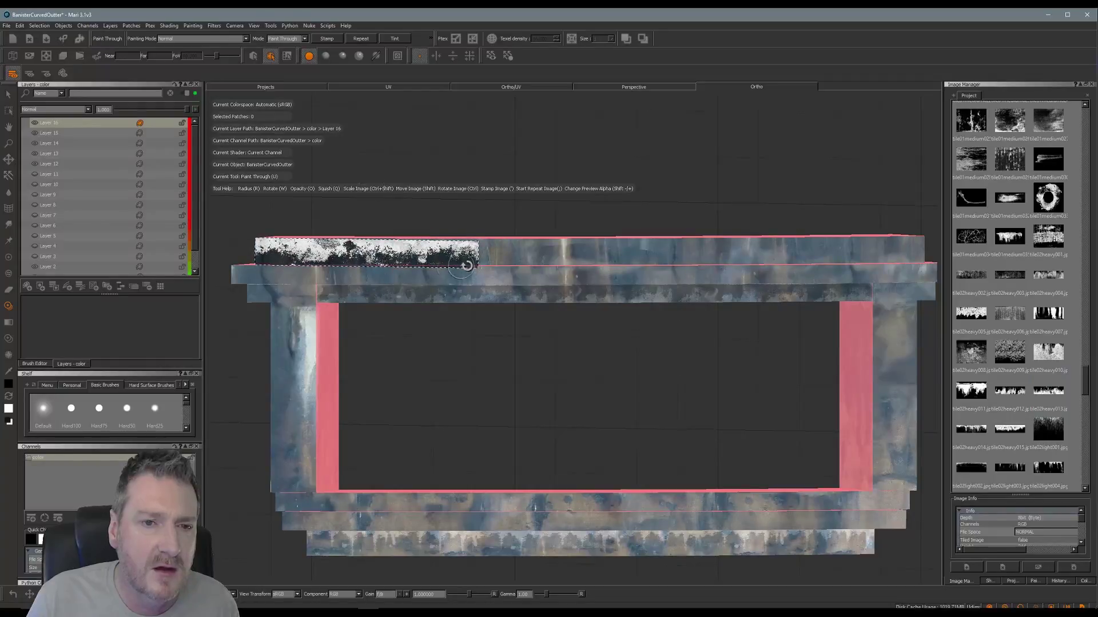
pyautogui.keyDown('shift'); pyautogui.moveTo(429, 259); pyautogui.dragTo(425, 259); pyautogui.keyUp('shift')
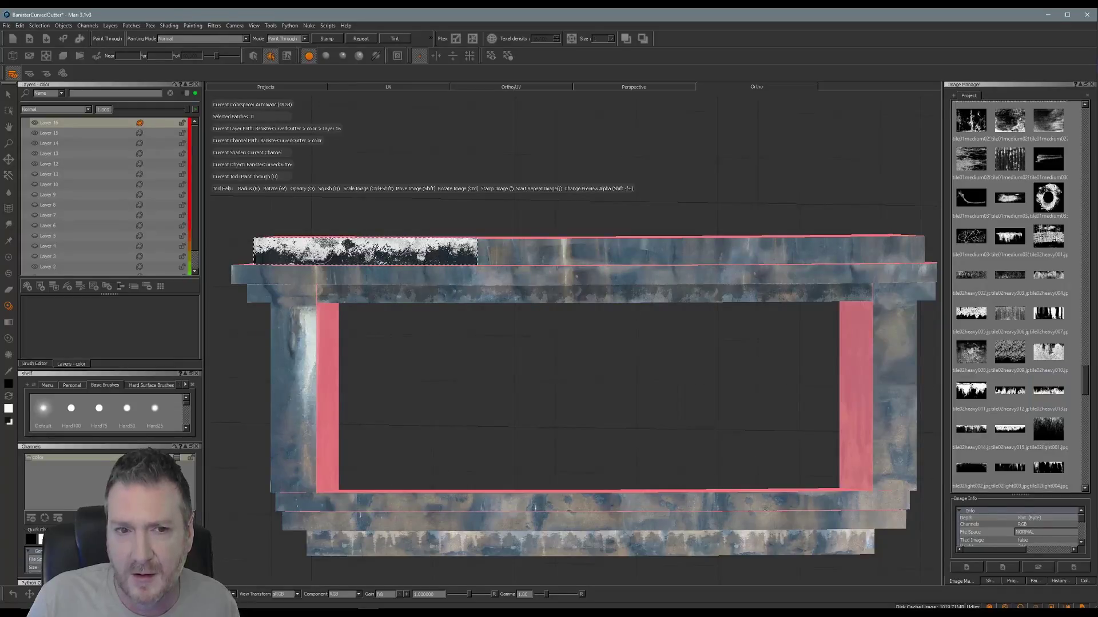
# Paint the grunge mask in successive repeats along the convex side's uppermost band, bake it, and move the mask off the model
pyautogui.moveTo(315, 250)
pyautogui.mouseDown()
pyautogui.moveTo(259, 246)
pyautogui.moveTo(299, 259)
pyautogui.moveTo(261, 240)
pyautogui.moveTo(412, 246)
pyautogui.moveTo(395, 254)
pyautogui.moveTo(471, 249)
pyautogui.moveTo(457, 260)
pyautogui.moveTo(456, 249)
pyautogui.mouseUp()
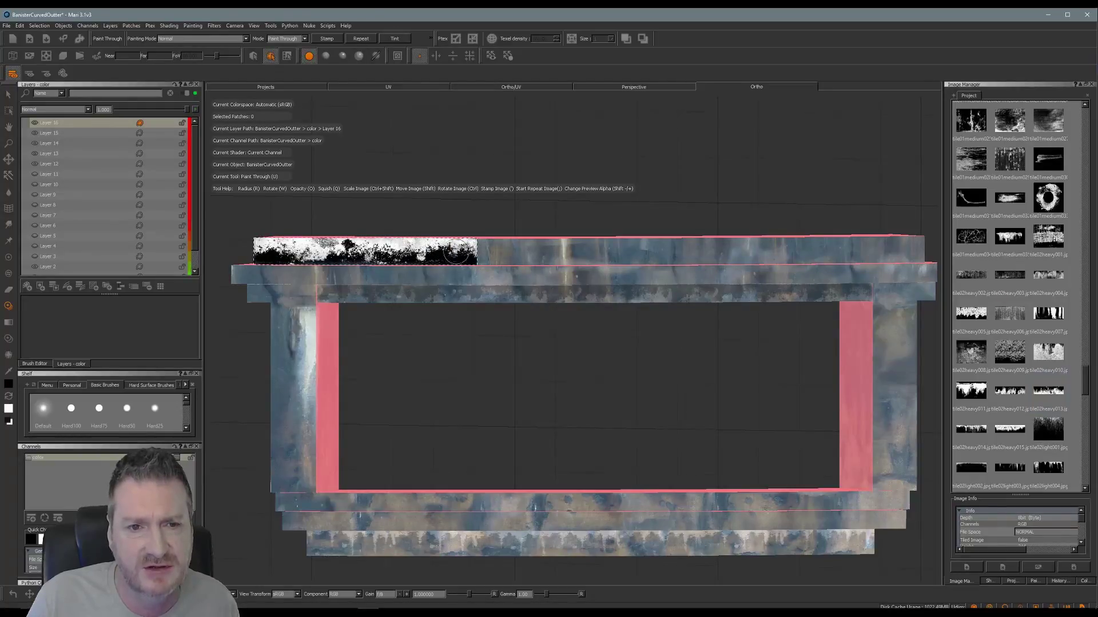
pyautogui.keyDown('shift'); pyautogui.moveTo(391, 265); pyautogui.dragTo(606, 264); pyautogui.keyUp('shift')
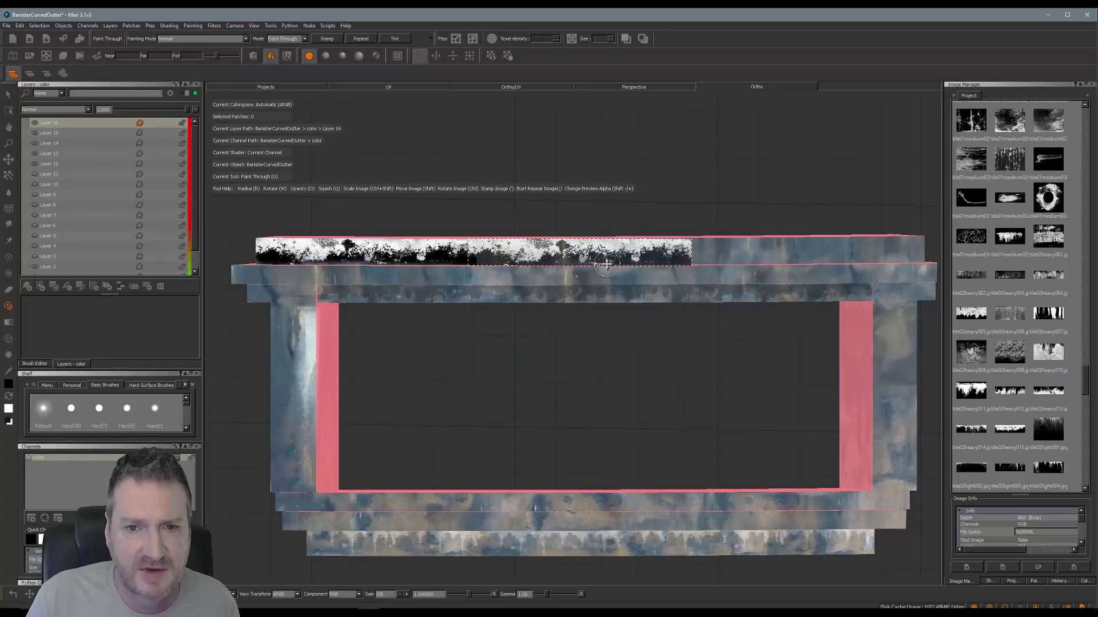
pyautogui.moveTo(684, 250); pyautogui.dragTo(683, 251)
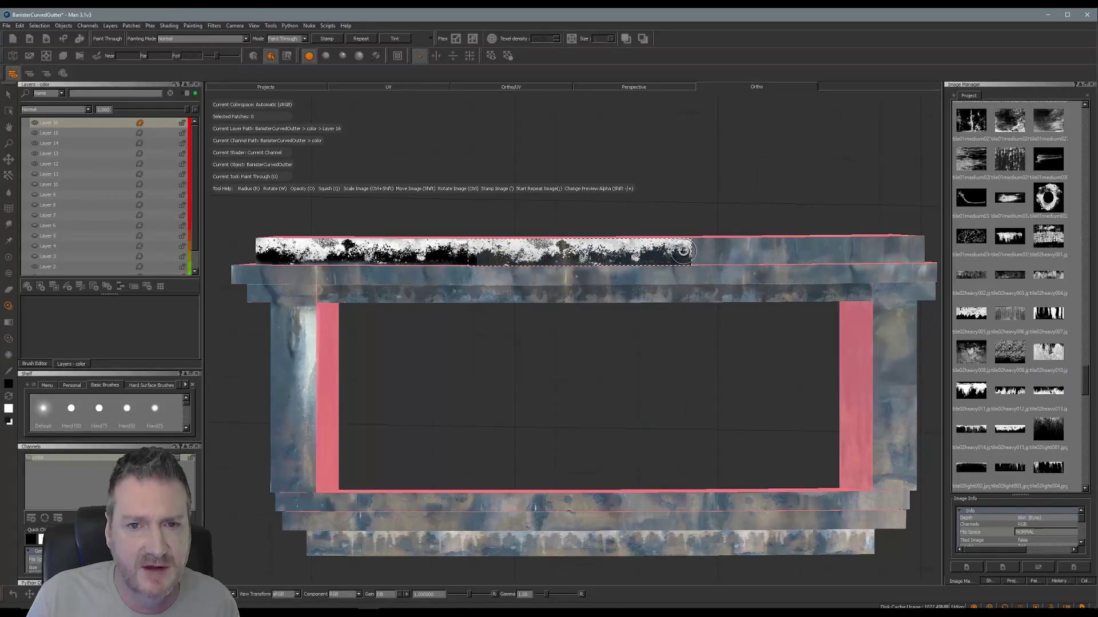
pyautogui.moveTo(512, 251)
pyautogui.mouseDown()
pyautogui.moveTo(494, 247)
pyautogui.moveTo(597, 247)
pyautogui.moveTo(543, 257)
pyautogui.moveTo(672, 251)
pyautogui.moveTo(649, 266)
pyautogui.moveTo(683, 246)
pyautogui.moveTo(683, 258)
pyautogui.moveTo(675, 249)
pyautogui.moveTo(668, 260)
pyautogui.mouseUp()
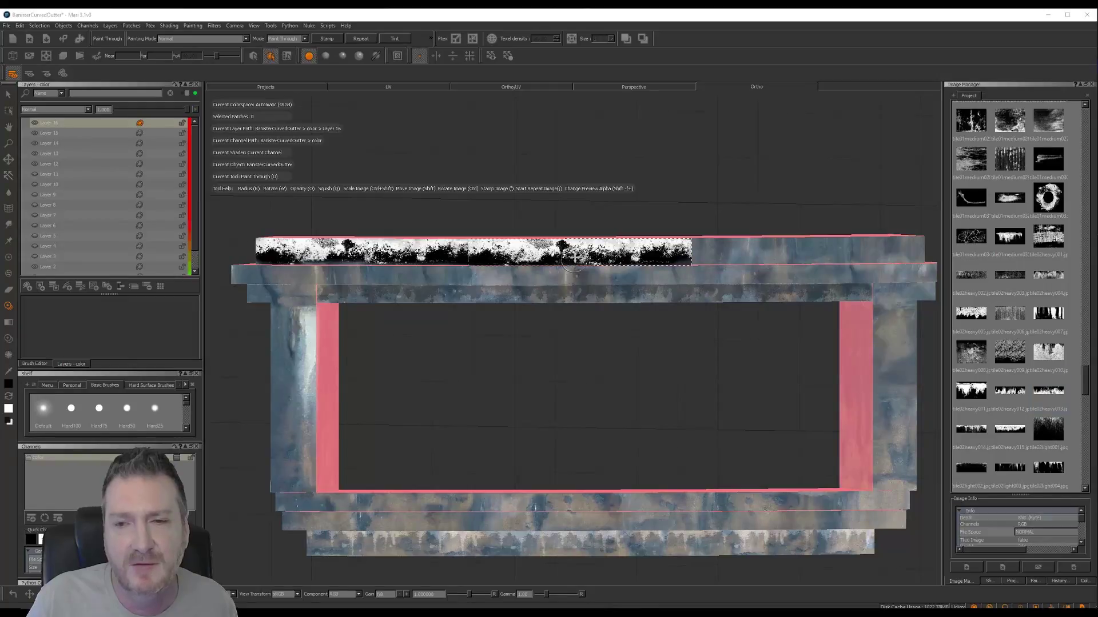
pyautogui.moveTo(625, 282)
pyautogui.keyDown('shift'); pyautogui.mouseDown()
pyautogui.moveTo(715, 297)
pyautogui.moveTo(776, 254)
pyautogui.mouseUp(); pyautogui.keyUp('shift')
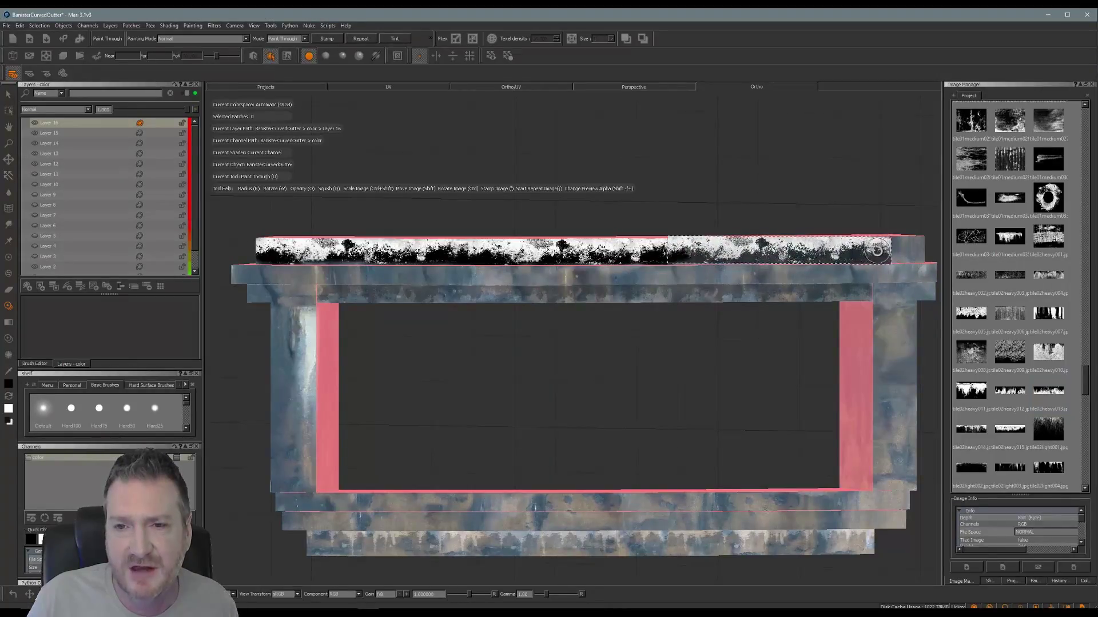
pyautogui.moveTo(731, 253)
pyautogui.mouseDown()
pyautogui.moveTo(694, 250)
pyautogui.moveTo(791, 243)
pyautogui.moveTo(768, 257)
pyautogui.moveTo(869, 245)
pyautogui.mouseUp()
pyautogui.keyDown('shift'); pyautogui.moveTo(797, 271); pyautogui.dragTo(837, 270); pyautogui.keyUp('shift')
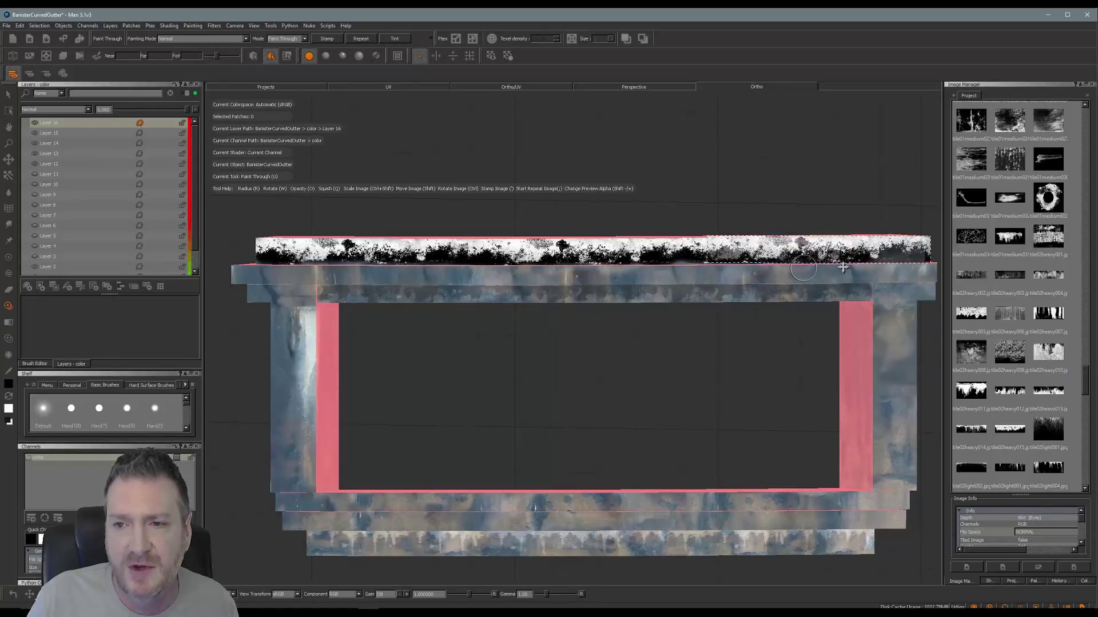
pyautogui.moveTo(896, 253); pyautogui.dragTo(914, 246)
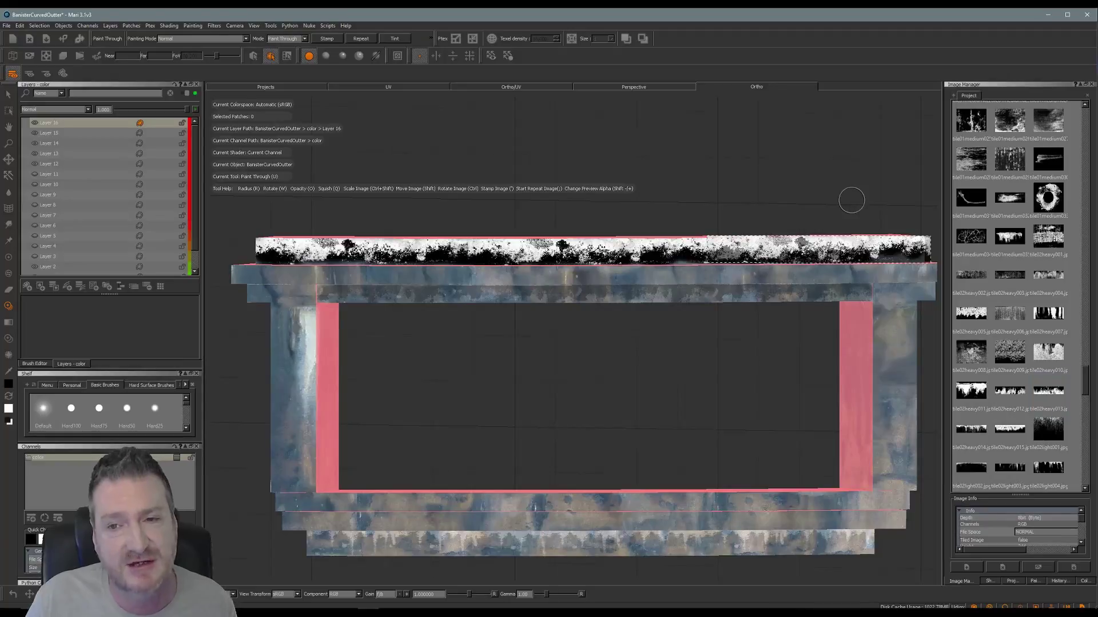
pyautogui.press('b')
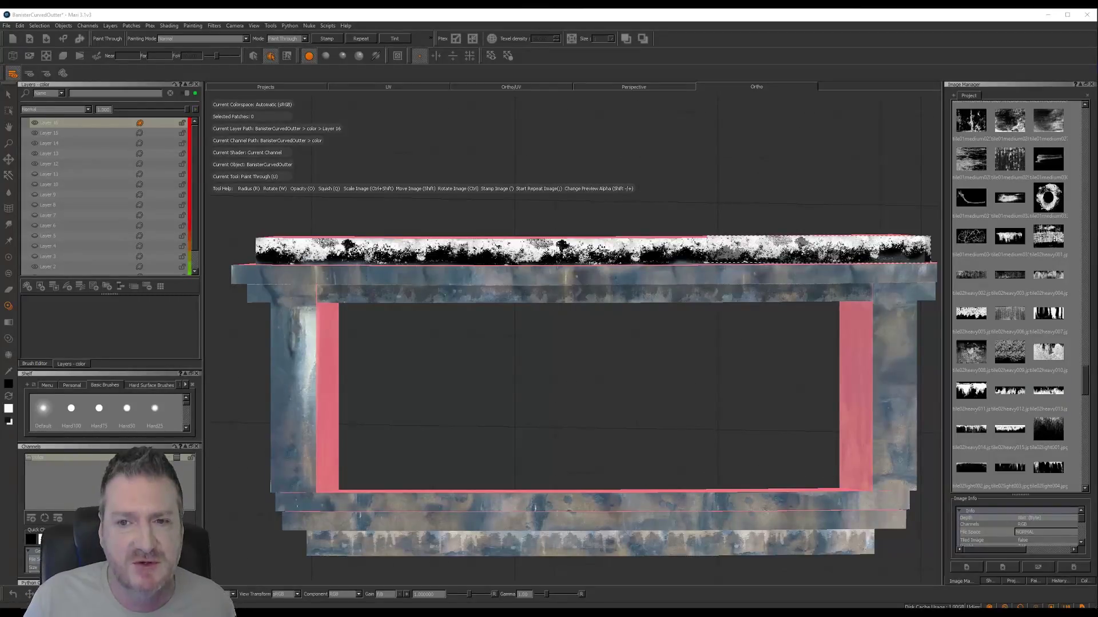
pyautogui.keyDown('shift'); pyautogui.moveTo(801, 254); pyautogui.dragTo(589, 369); pyautogui.keyUp('shift')
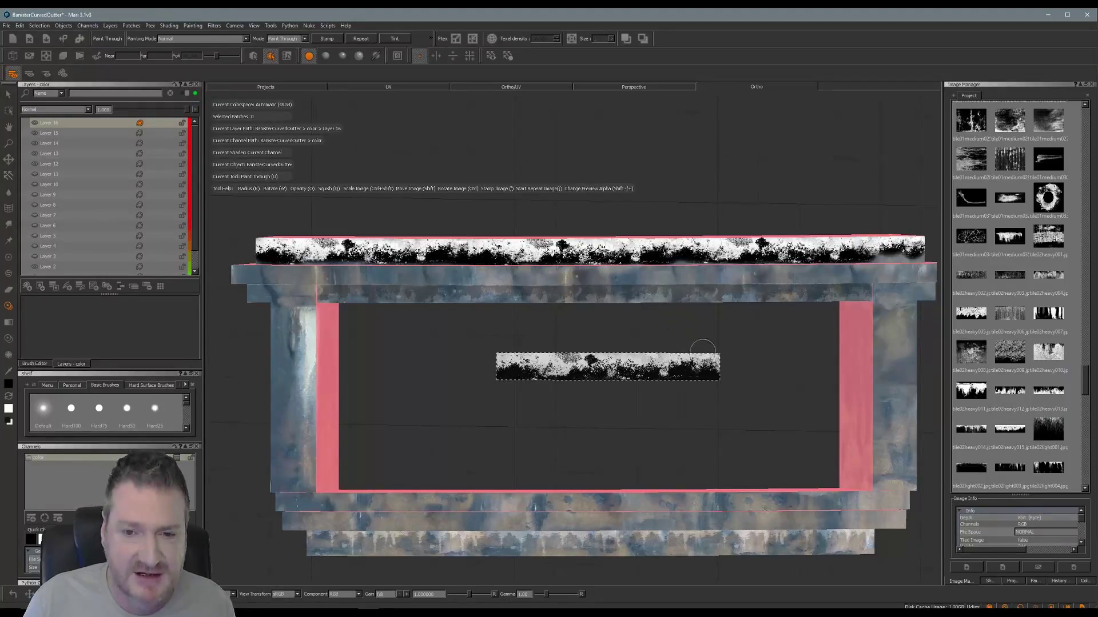
# Align the grunge mask at one end of the convex side's band just below the opening and paint its first repeat
pyautogui.keyDown('shift'); pyautogui.moveTo(641, 367); pyautogui.dragTo(526, 444); pyautogui.keyUp('shift')
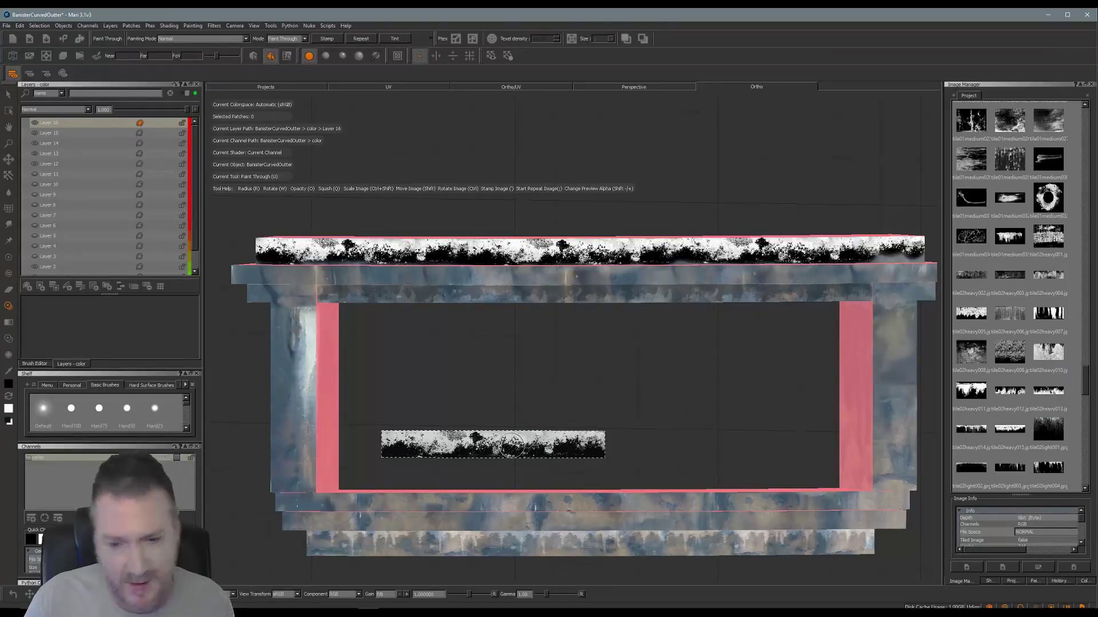
pyautogui.keyDown('shift'); pyautogui.moveTo(511, 448); pyautogui.dragTo(554, 444); pyautogui.keyUp('shift')
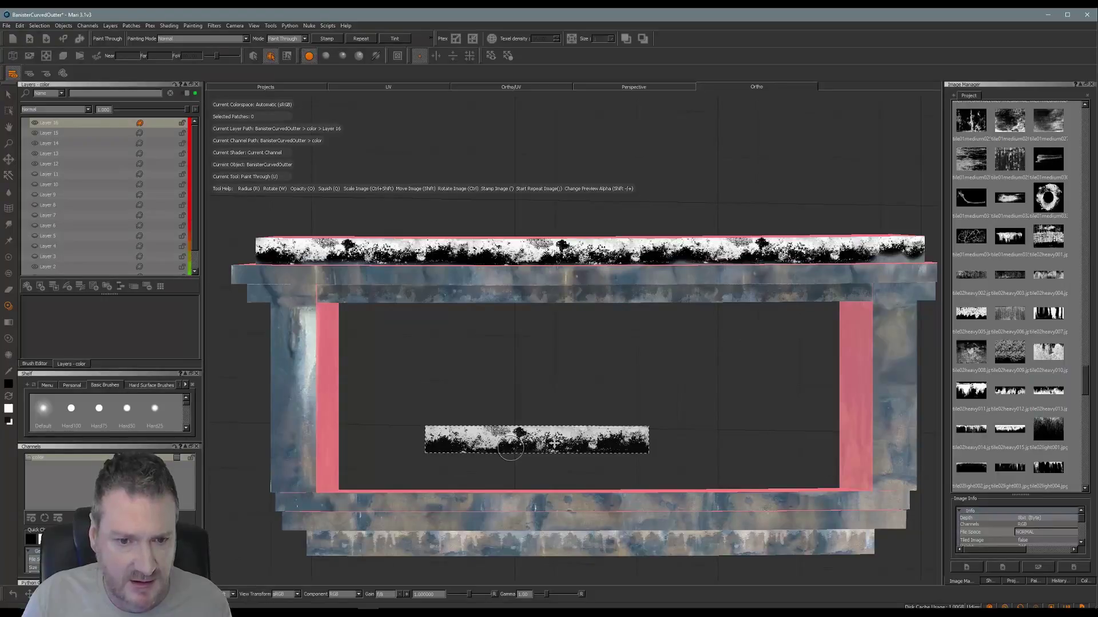
pyautogui.moveTo(449, 417)
pyautogui.keyDown('alt'); pyautogui.mouseDown()
pyautogui.moveTo(705, 418)
pyautogui.moveTo(576, 438)
pyautogui.moveTo(650, 434)
pyautogui.moveTo(716, 469)
pyautogui.moveTo(690, 447)
pyautogui.moveTo(546, 425)
pyautogui.moveTo(527, 401)
pyautogui.moveTo(585, 384)
pyautogui.moveTo(745, 399)
pyautogui.moveTo(704, 360)
pyautogui.moveTo(485, 416)
pyautogui.mouseUp(); pyautogui.keyUp('alt')
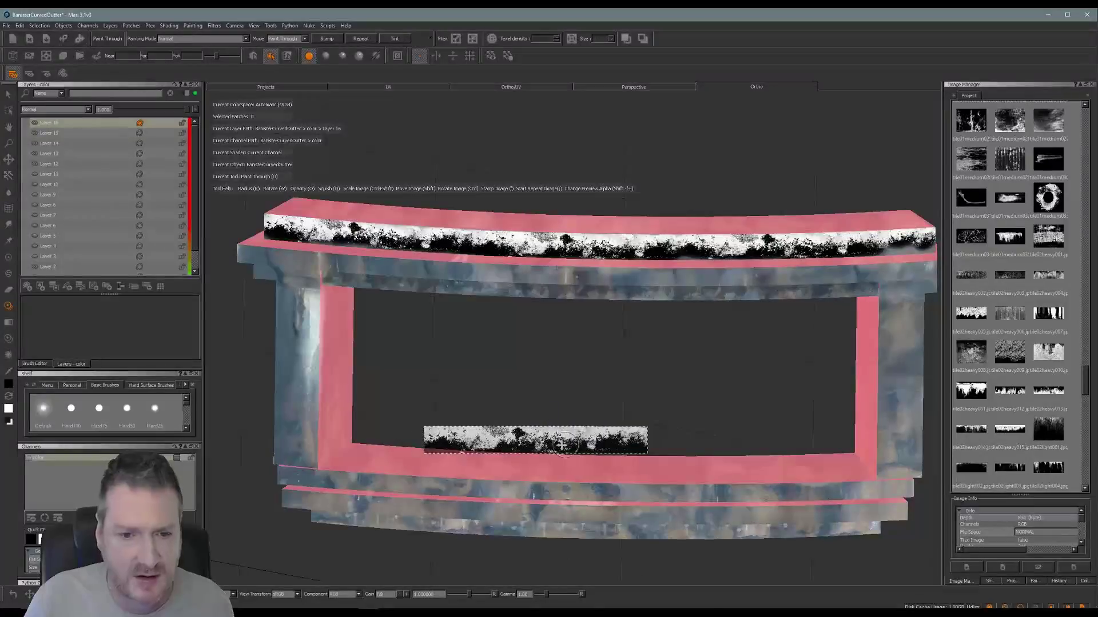
pyautogui.moveTo(561, 444)
pyautogui.keyDown('shift'); pyautogui.mouseDown()
pyautogui.moveTo(418, 491)
pyautogui.moveTo(474, 499)
pyautogui.moveTo(461, 490)
pyautogui.moveTo(469, 482)
pyautogui.moveTo(474, 495)
pyautogui.mouseUp(); pyautogui.keyUp('shift')
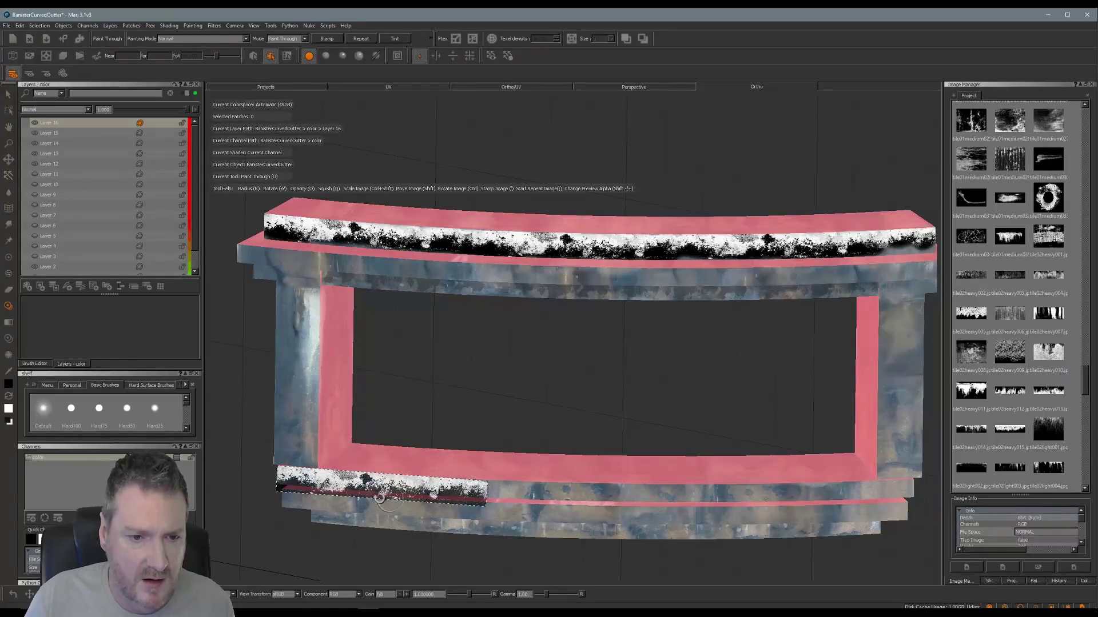
pyautogui.moveTo(314, 481)
pyautogui.mouseDown()
pyautogui.moveTo(291, 476)
pyautogui.moveTo(468, 486)
pyautogui.mouseUp()
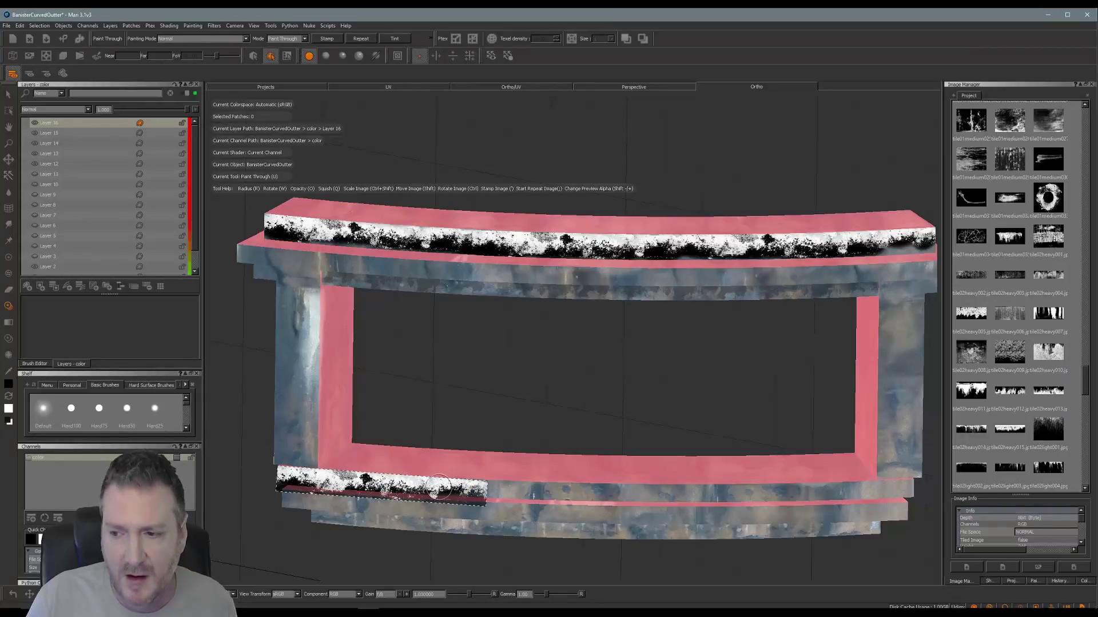